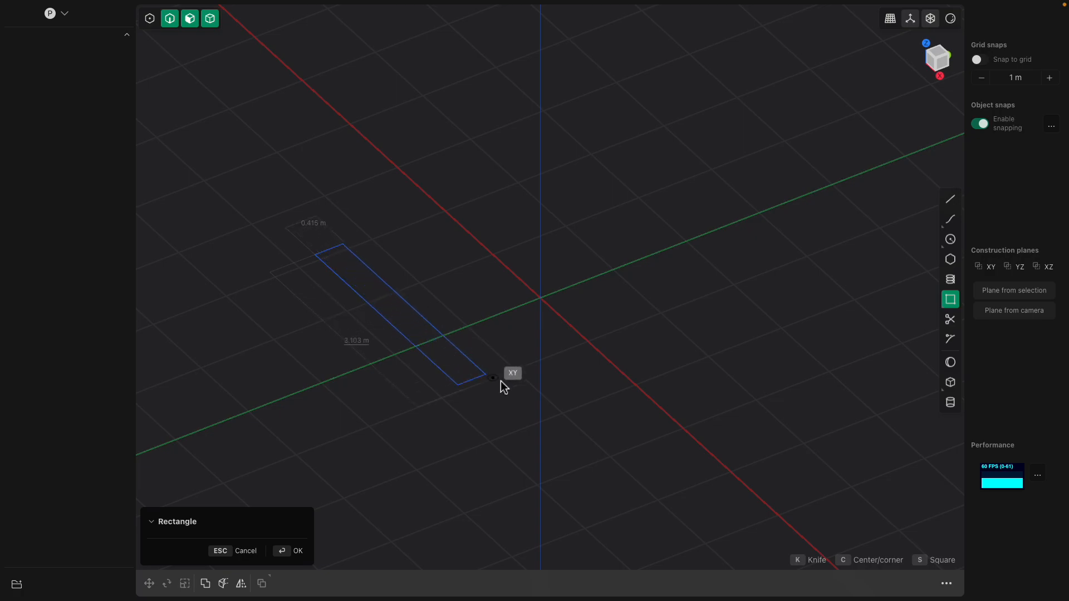
- Draw two crossing rectangles on the XY plane, one about 1.25 × 4.07 m and the other about 3.69 × 1.26 m
middle_drag(600, 396, 546, 285)
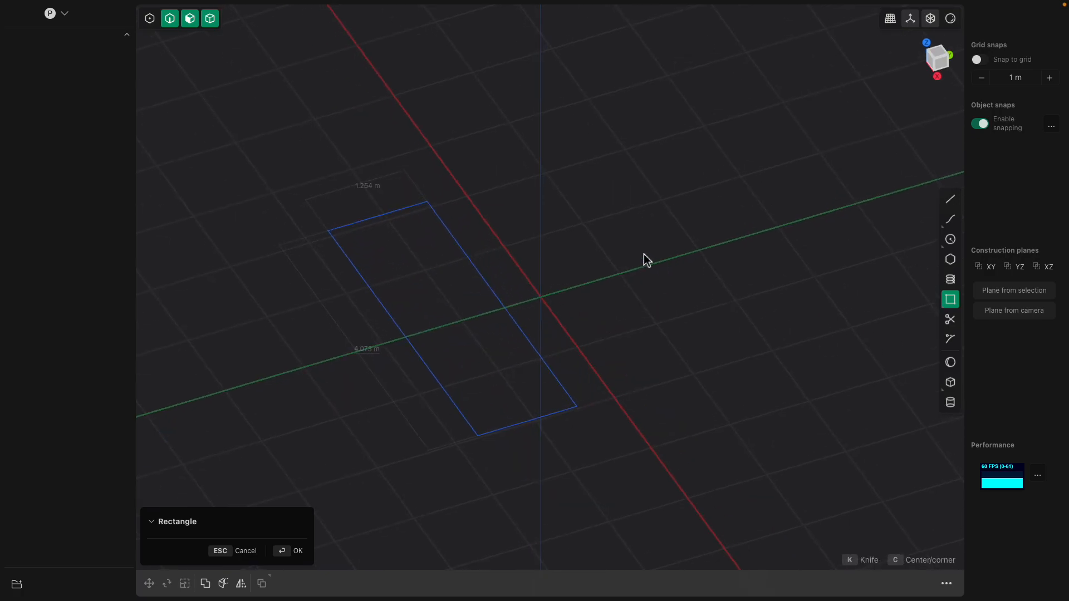
click(577, 258)
click(293, 266)
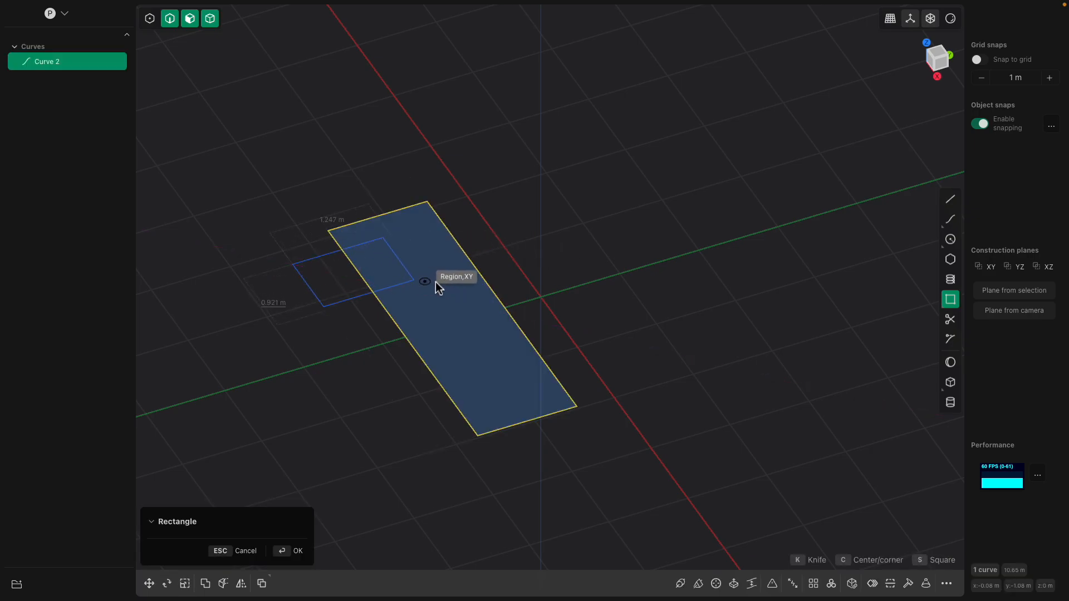
click(630, 241)
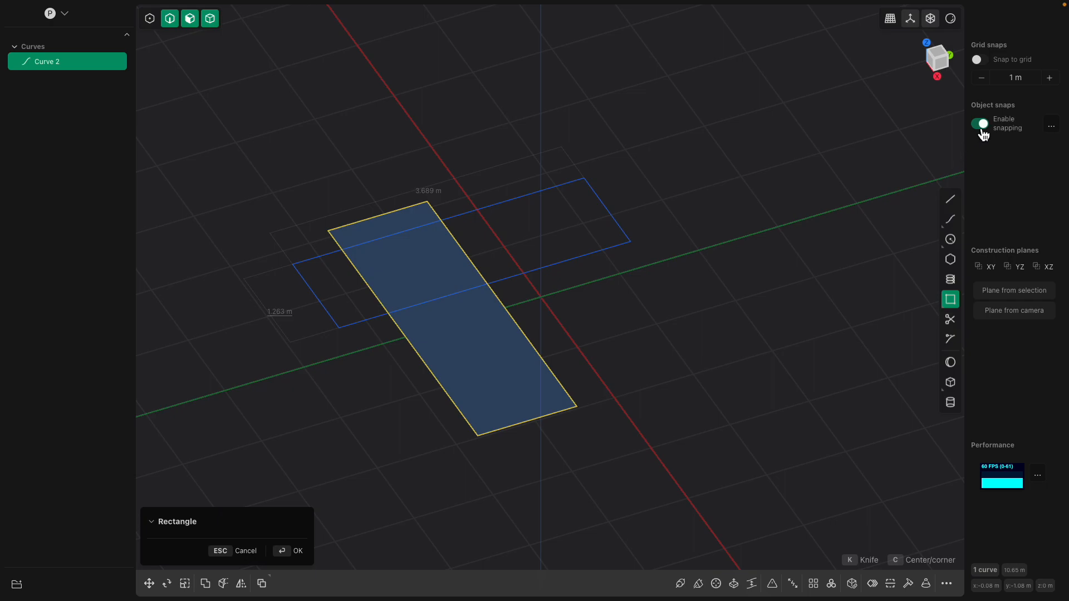
- Turn off object snapping and draw a rectangle about 1.56 × 1.17 m overlapping the far end of the crosswise rectangle
middle_drag(599, 262, 528, 221)
click(517, 197)
click(514, 173)
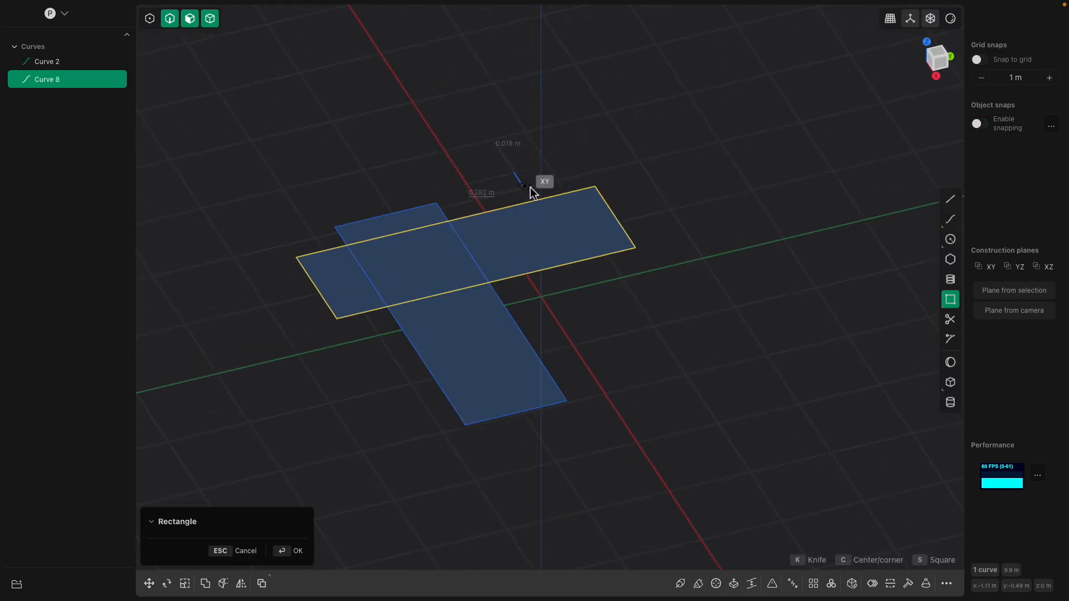
click(676, 199)
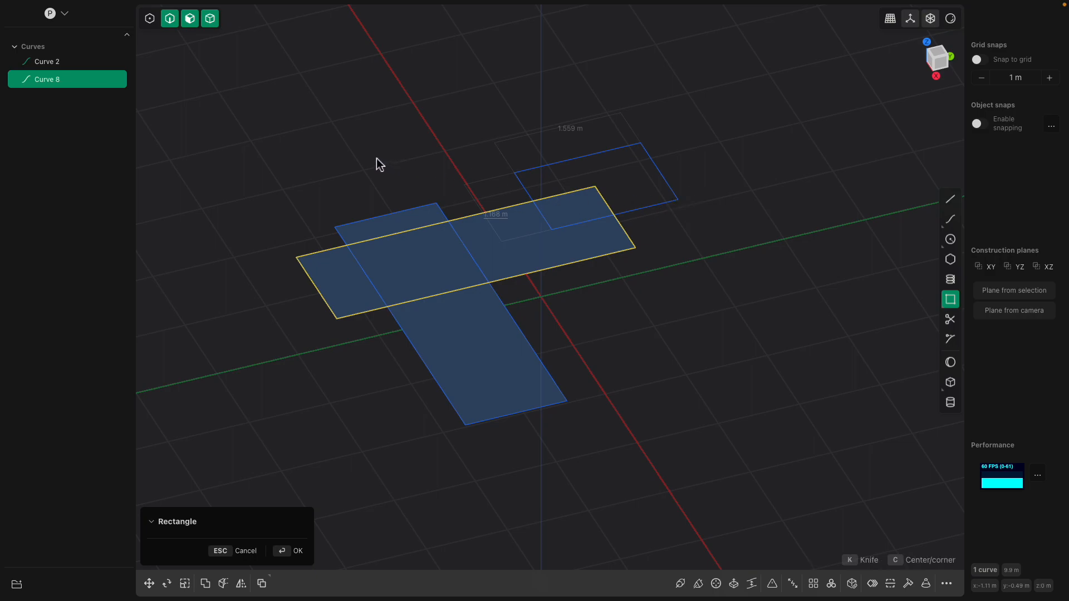
click(950, 301)
key(Return)
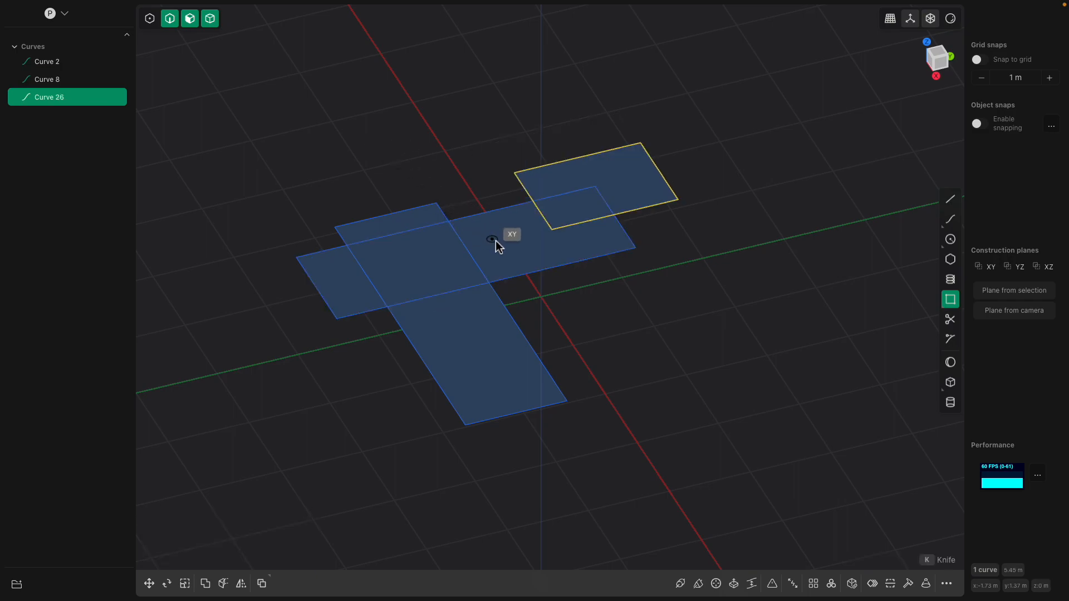
- Draw a long rectangle across the first two and a roughly 2 × 2 m rectangle overlapping its far end
click(369, 170)
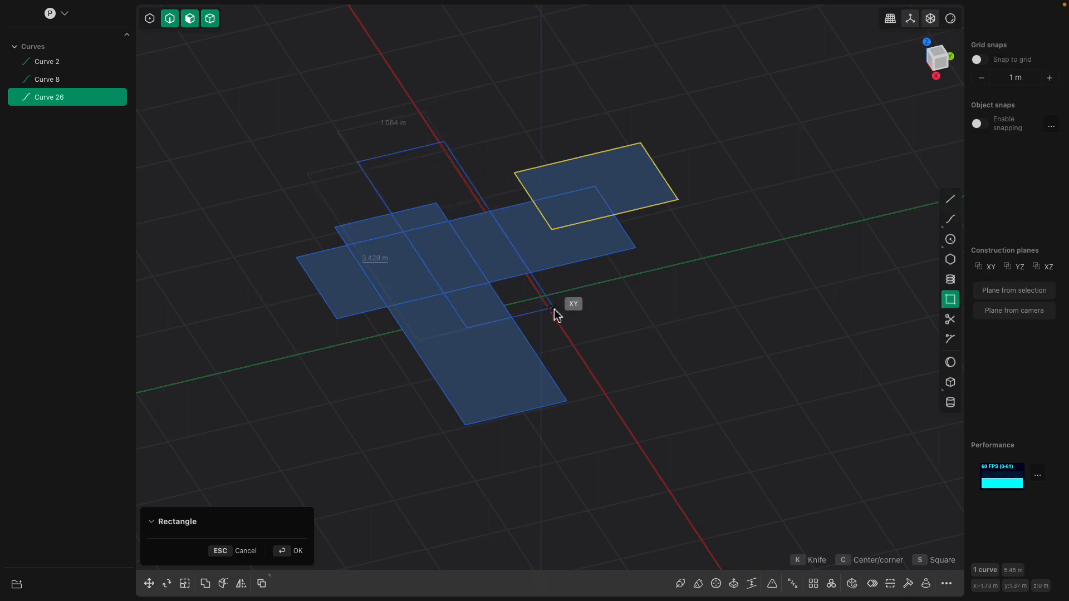
click(574, 326)
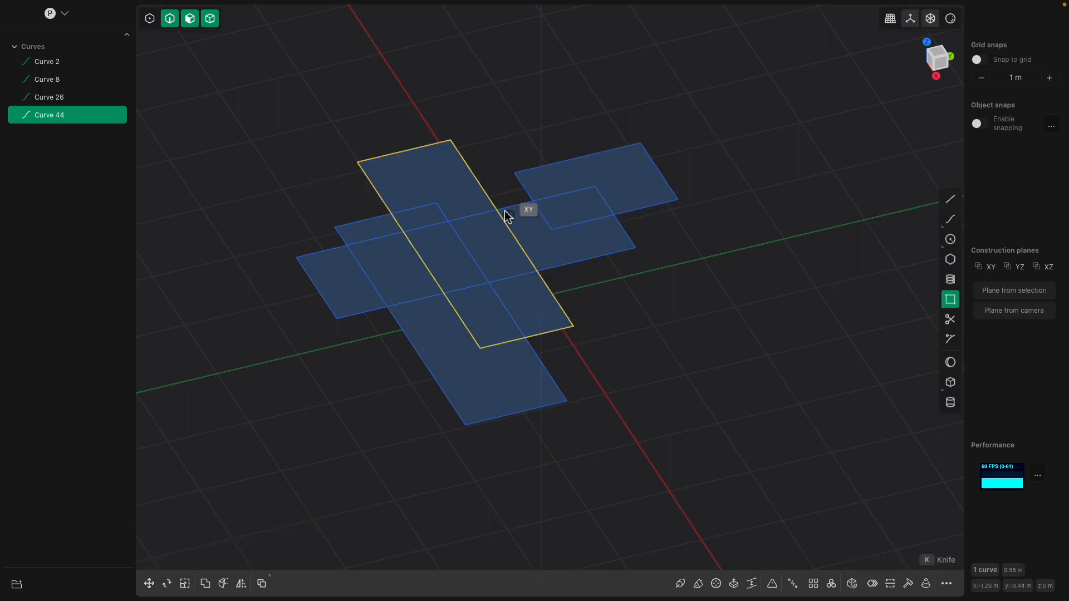
click(432, 114)
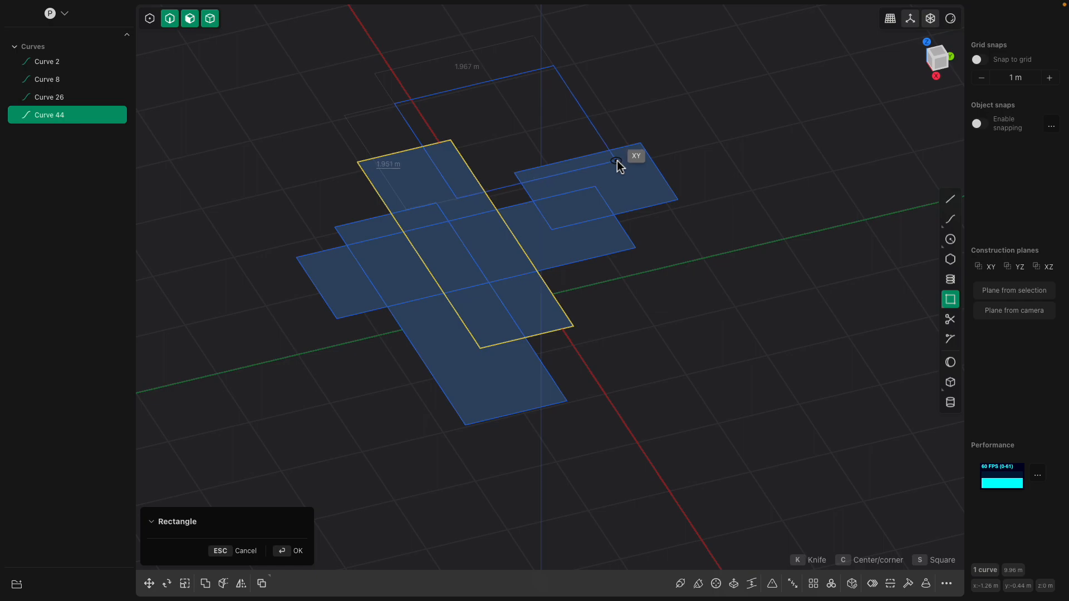
click(618, 165)
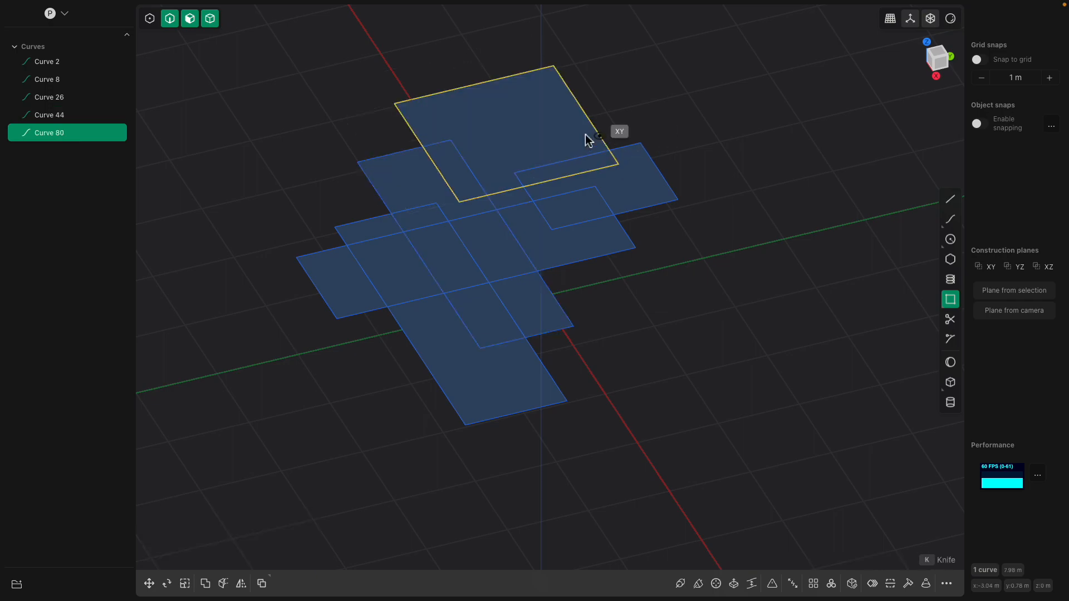
- Draw another large rectangle covering most of the smallest one, and leave the Rectangle command
click(515, 133)
click(735, 216)
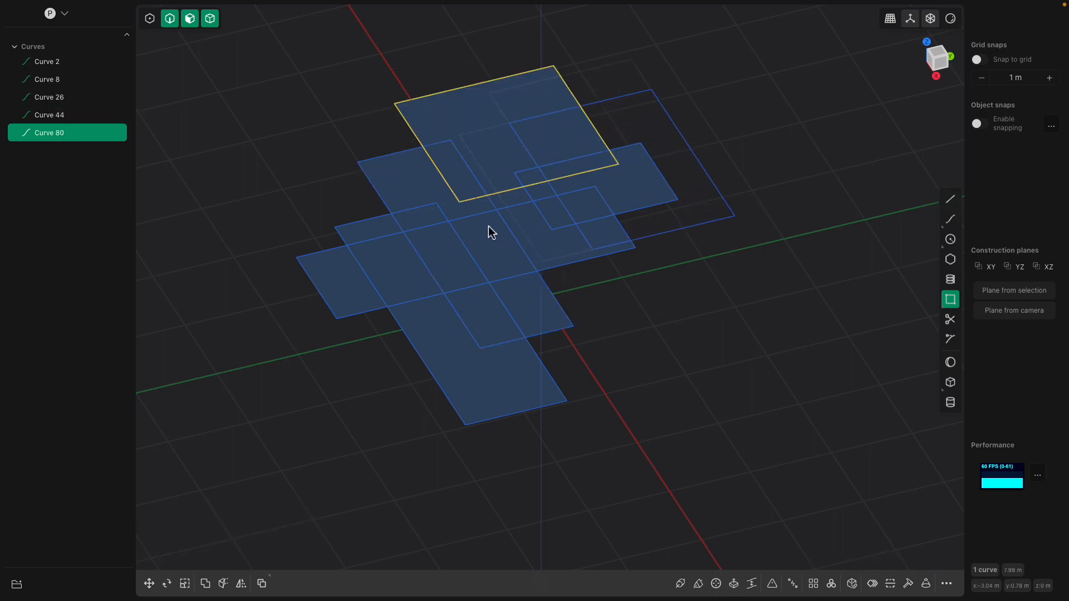
click(494, 246)
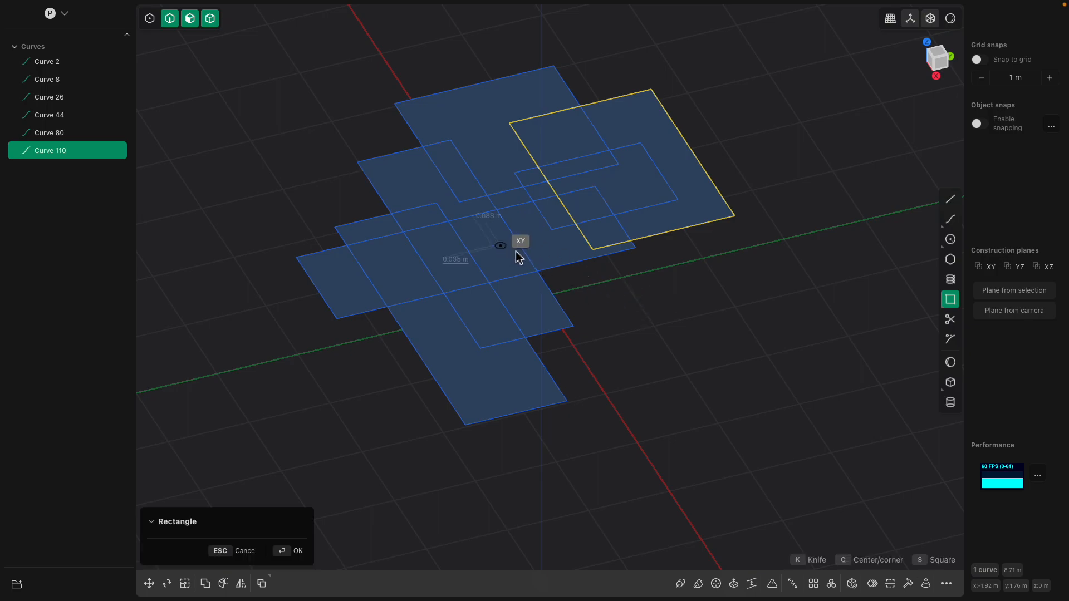
key(Escape)
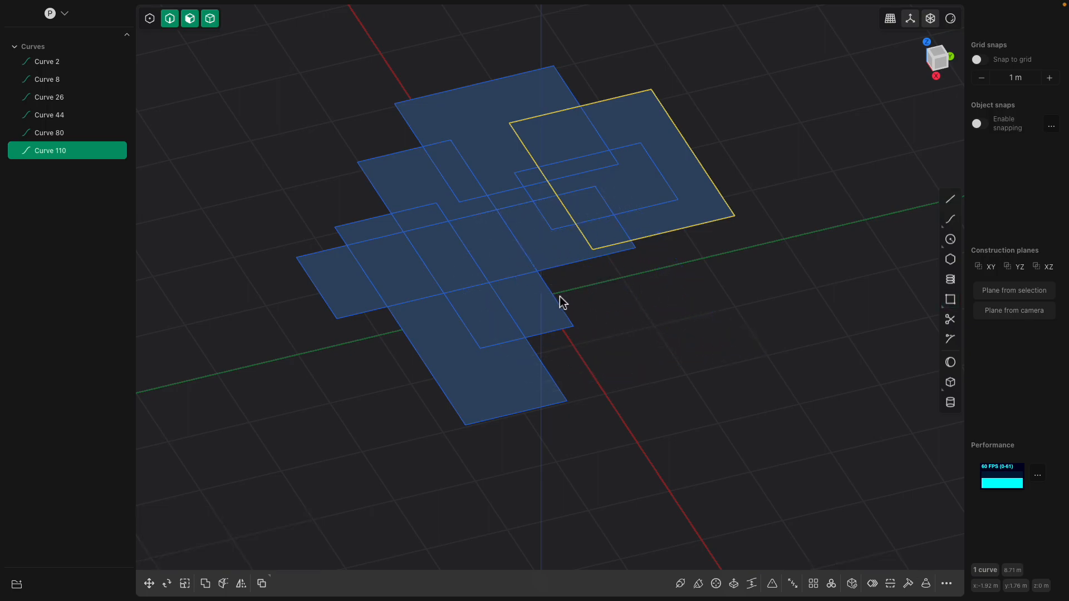
- Trim away edge segments of the overlapping rectangles so the outermost ones on both sides of the sketch become open outlines
middle_drag(559, 299, 675, 339)
middle_drag(569, 279, 592, 225)
click(631, 250)
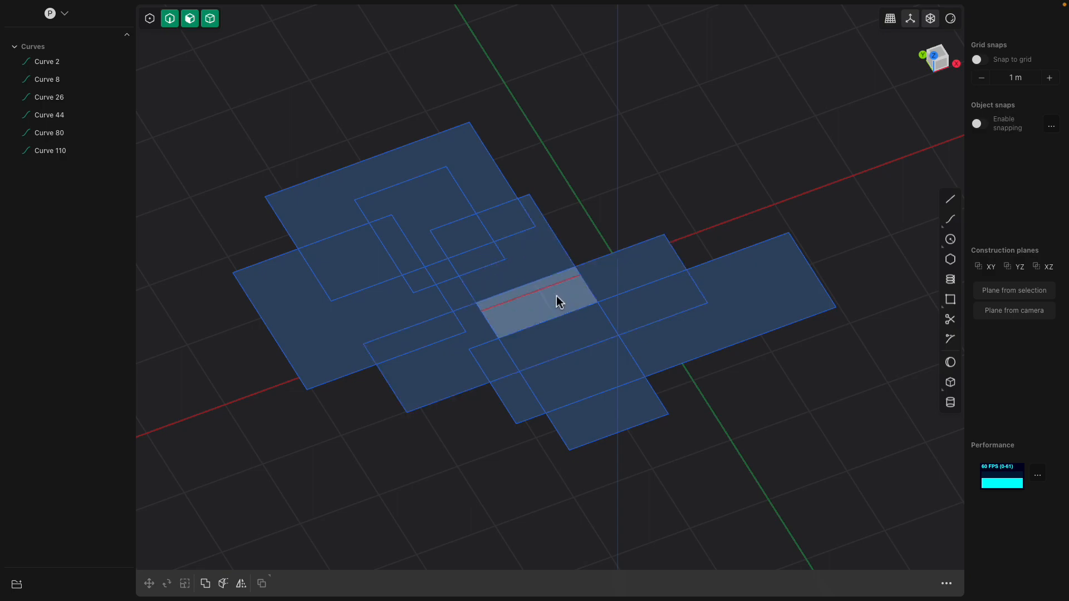
middle_drag(556, 286, 568, 235)
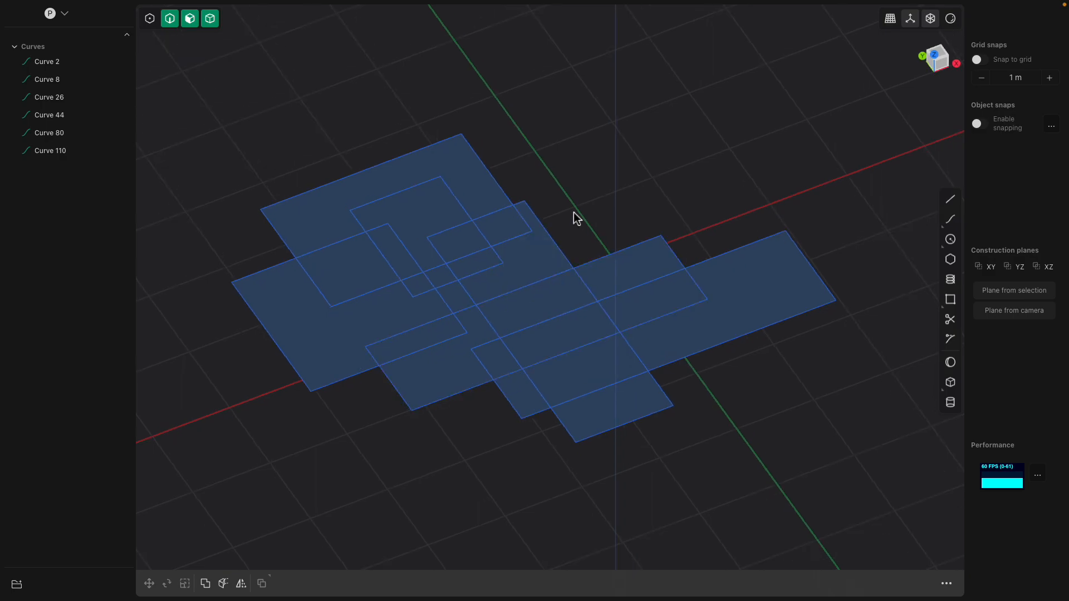
text(f)
text(trim)
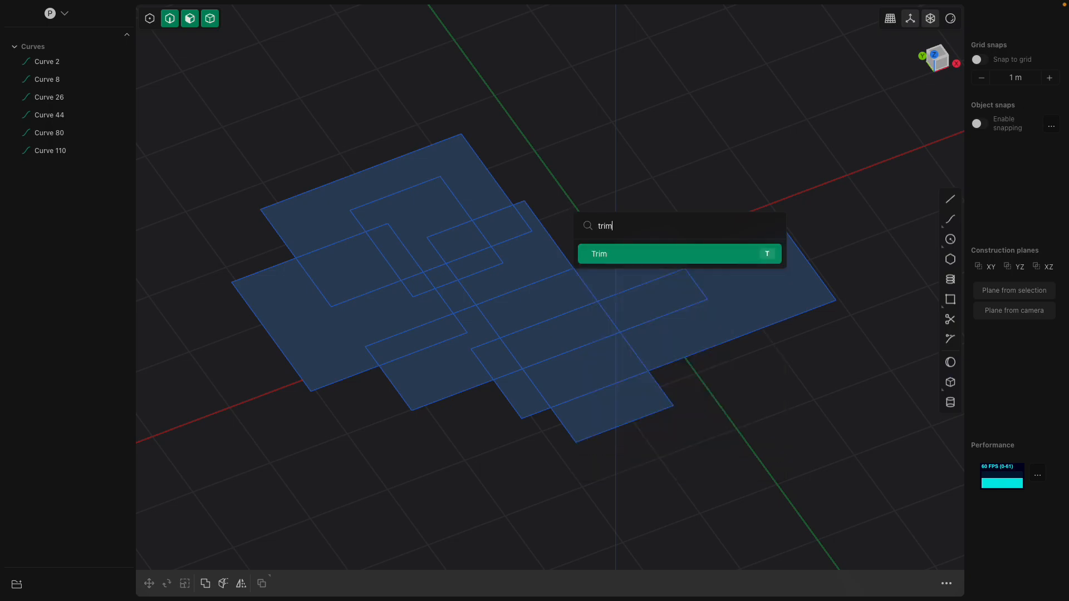
click(629, 255)
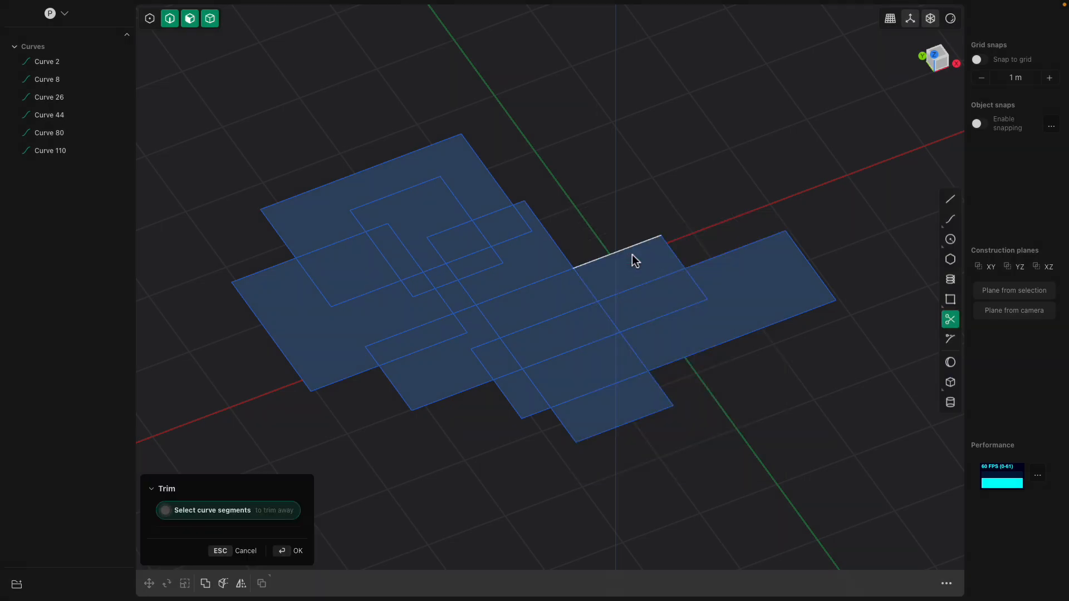
click(730, 262)
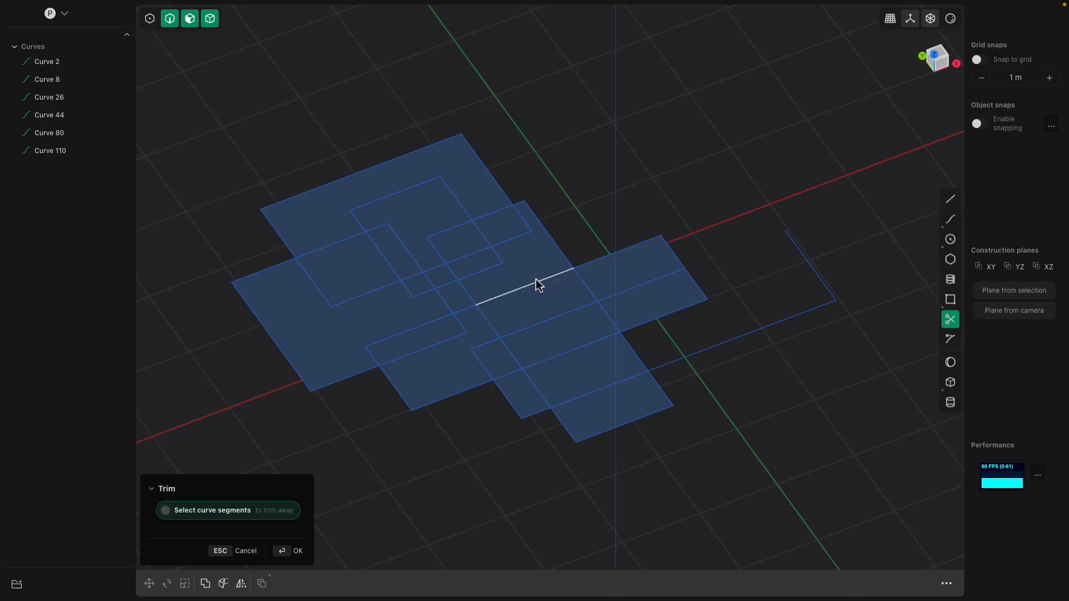
click(517, 289)
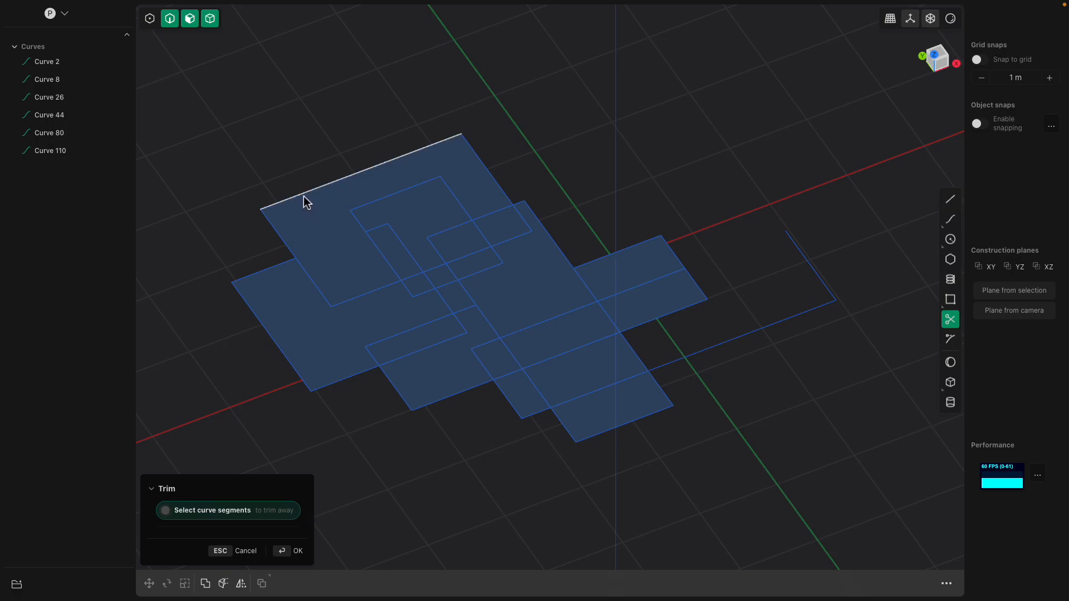
click(406, 289)
click(369, 380)
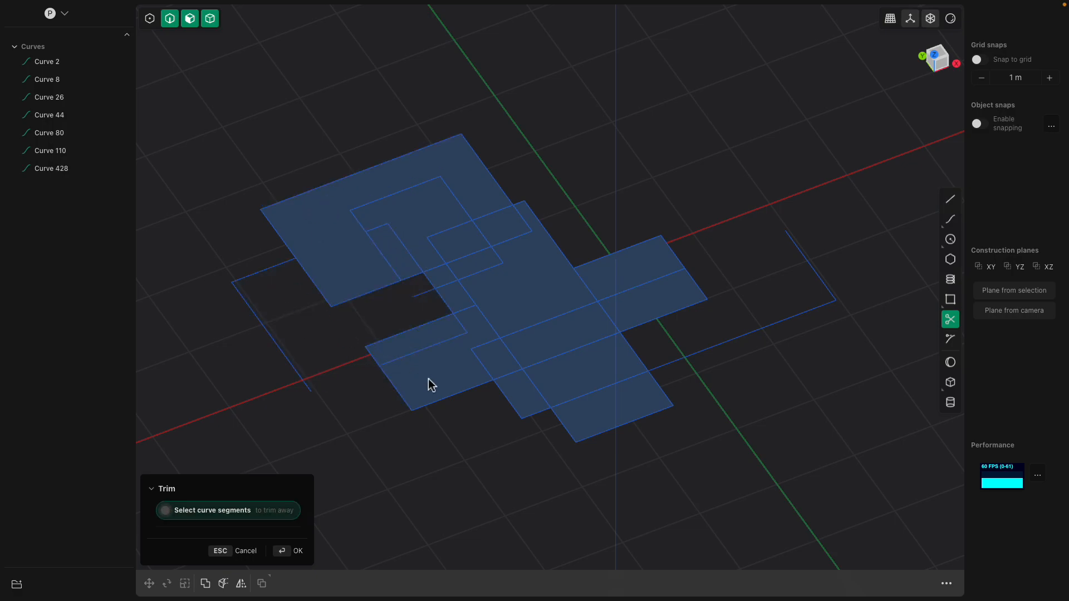
- Trim away several interior curve segments where the rectangles overlap in the middle of the sketch
click(503, 265)
scroll(507, 273, up, 3)
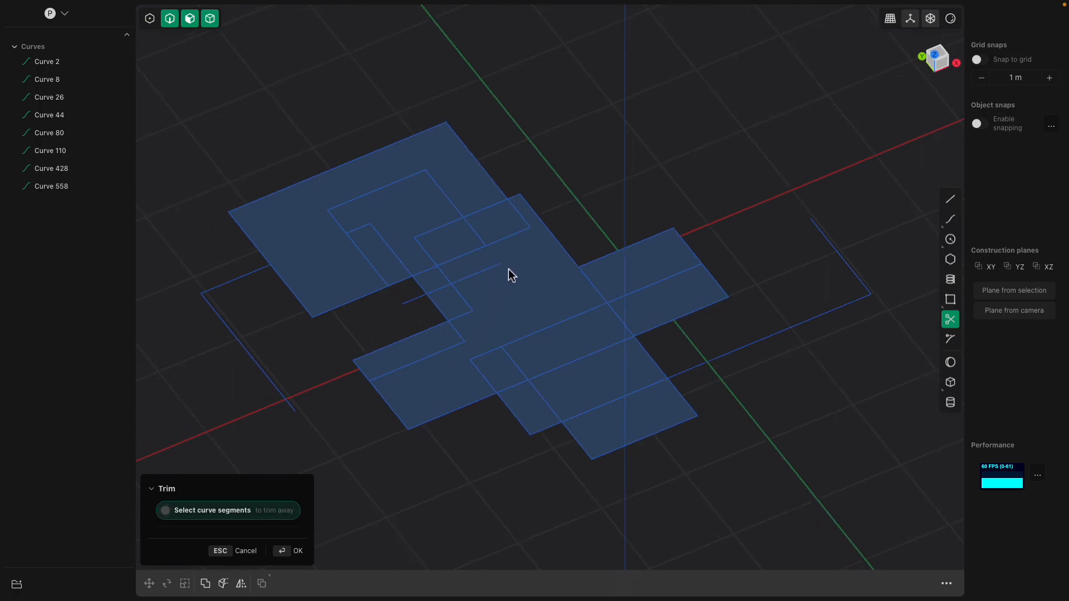
click(431, 232)
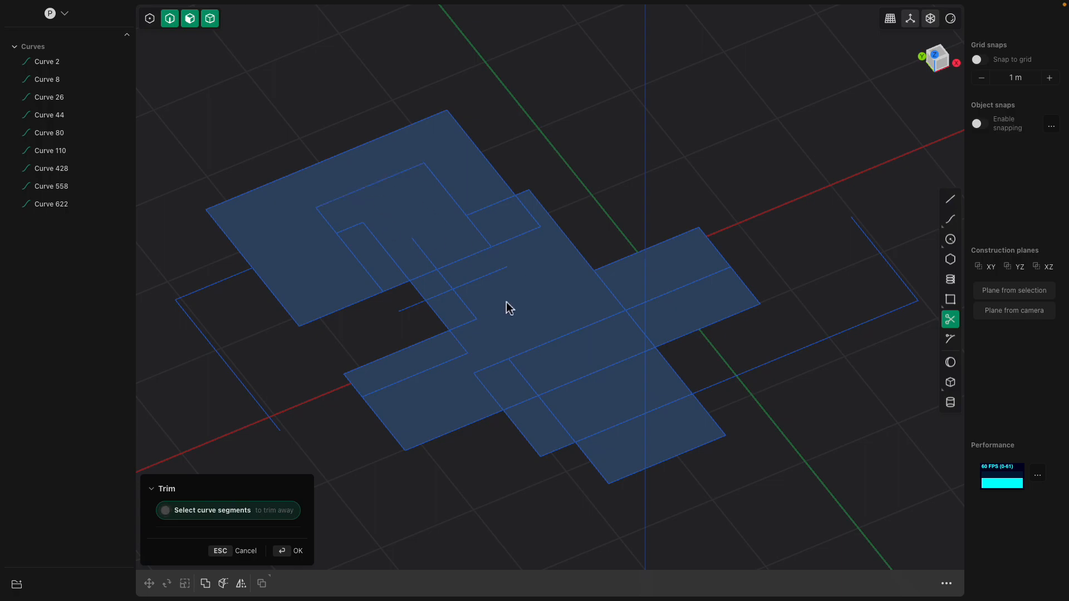
click(551, 391)
click(505, 366)
click(589, 324)
middle_drag(582, 306, 504, 297)
click(618, 289)
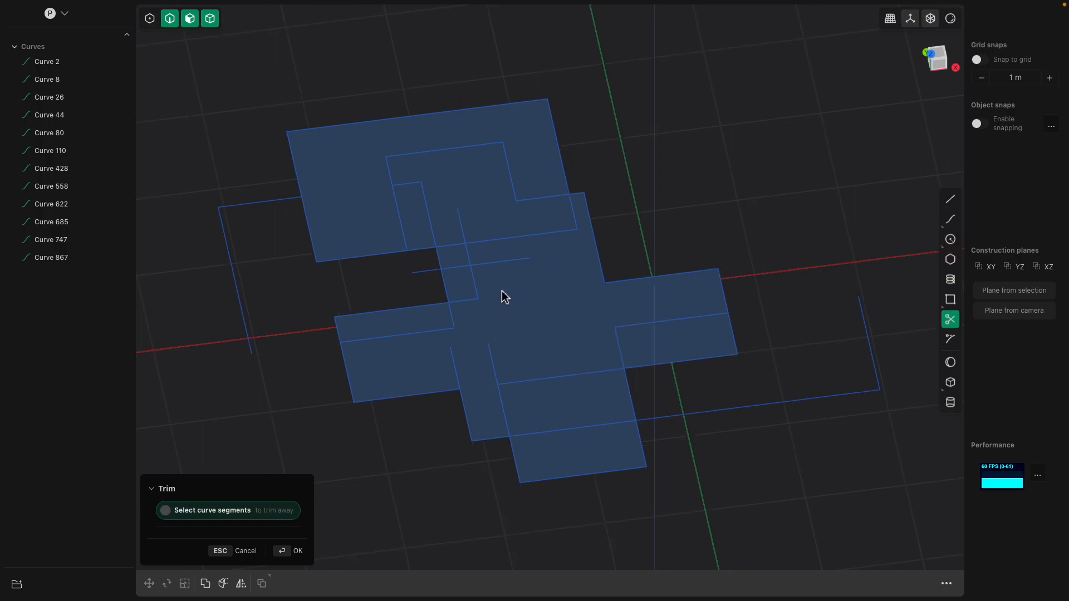
- Draw a long narrow rectangle from the middle of the trimmed layout out past its near end
middle_drag(579, 278, 605, 266)
middle_drag(658, 345, 678, 293)
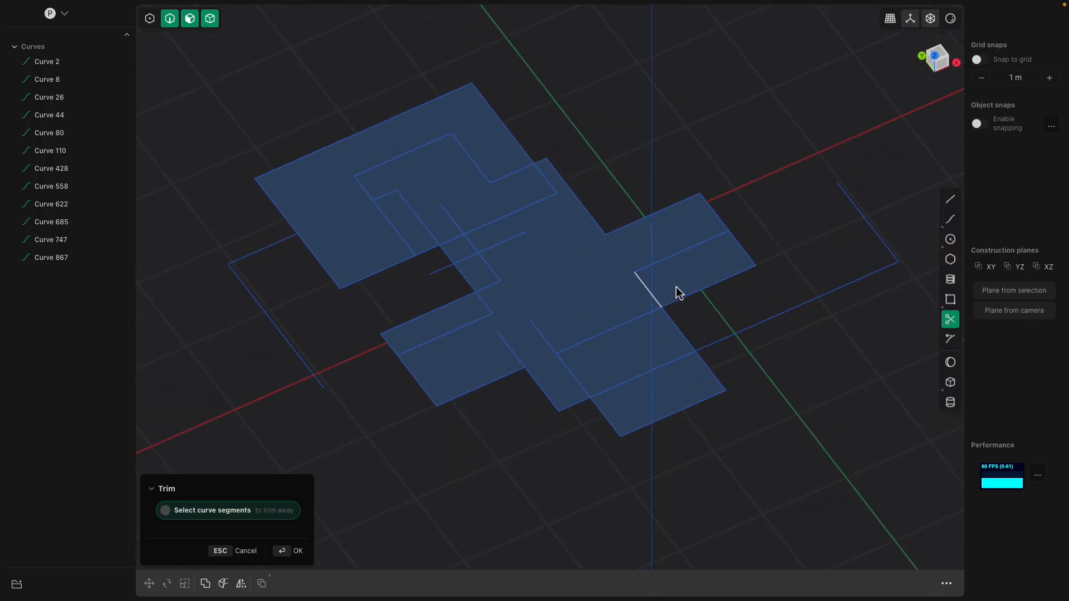
click(950, 300)
click(539, 288)
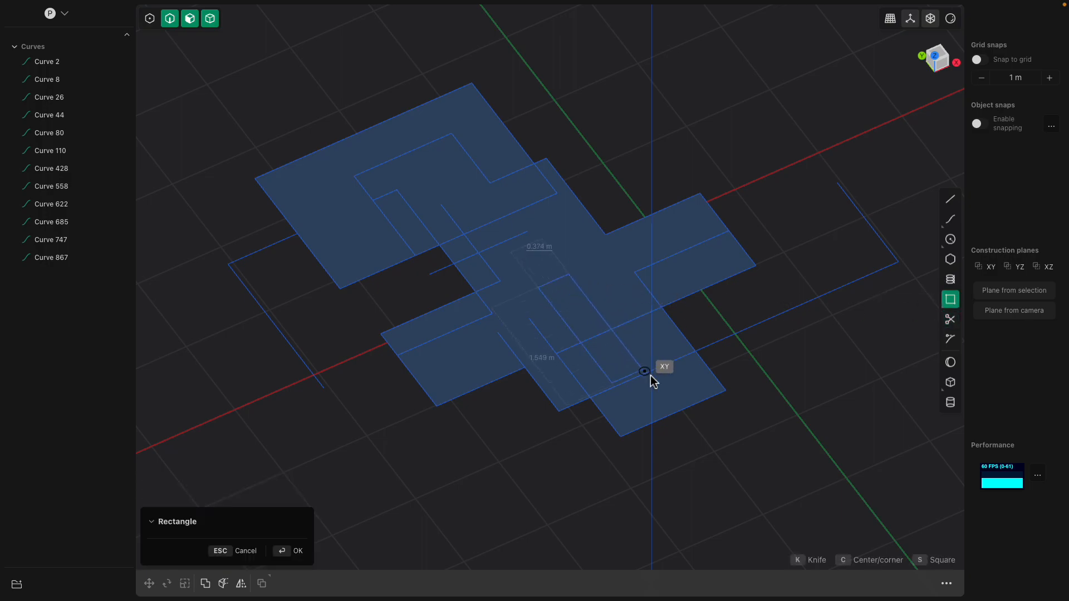
click(722, 446)
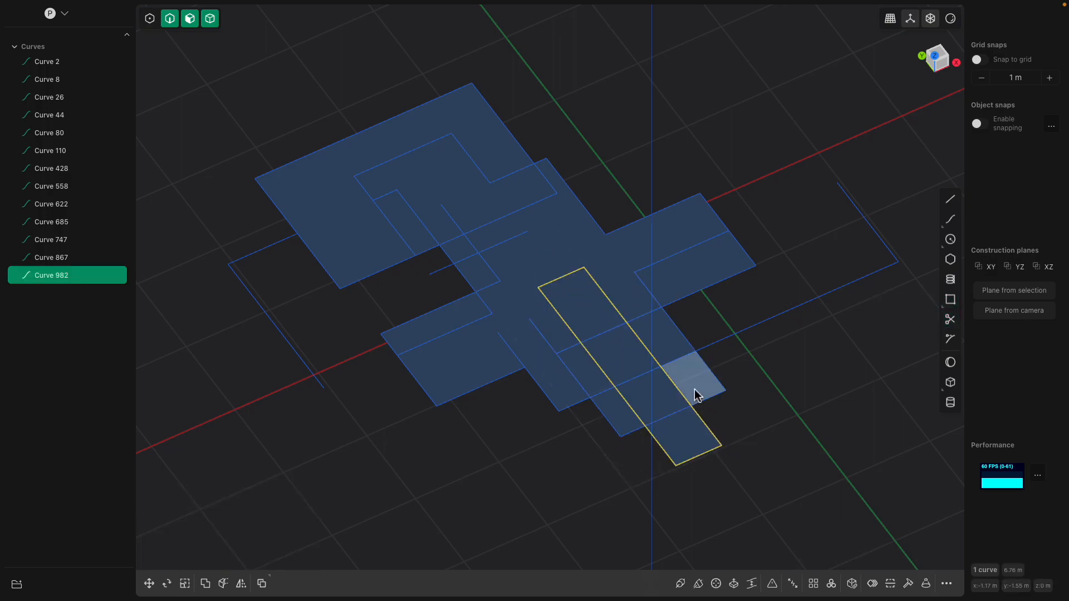
key(r)
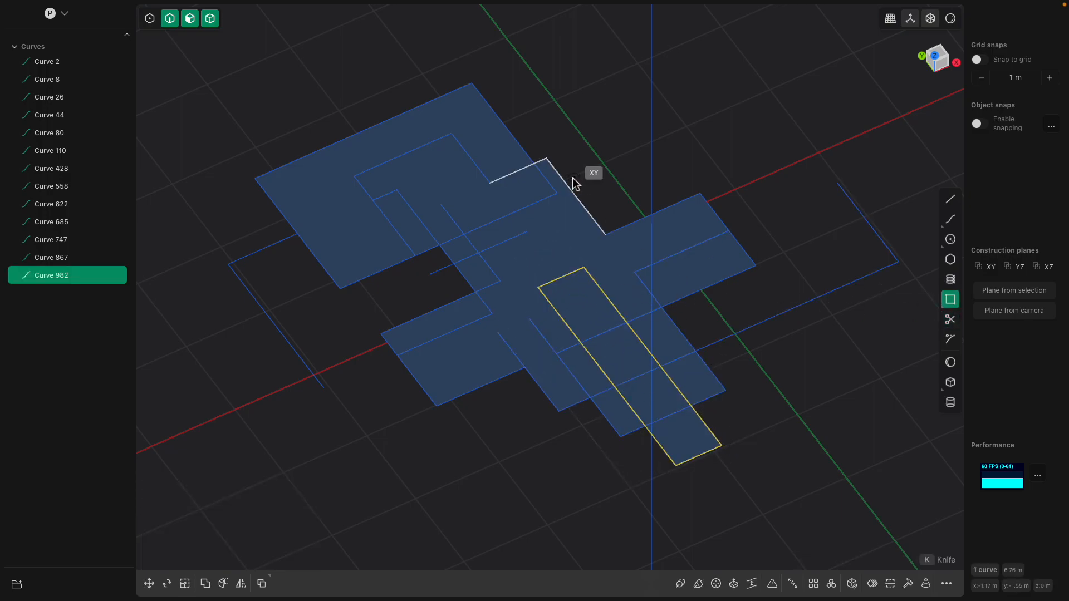
click(497, 126)
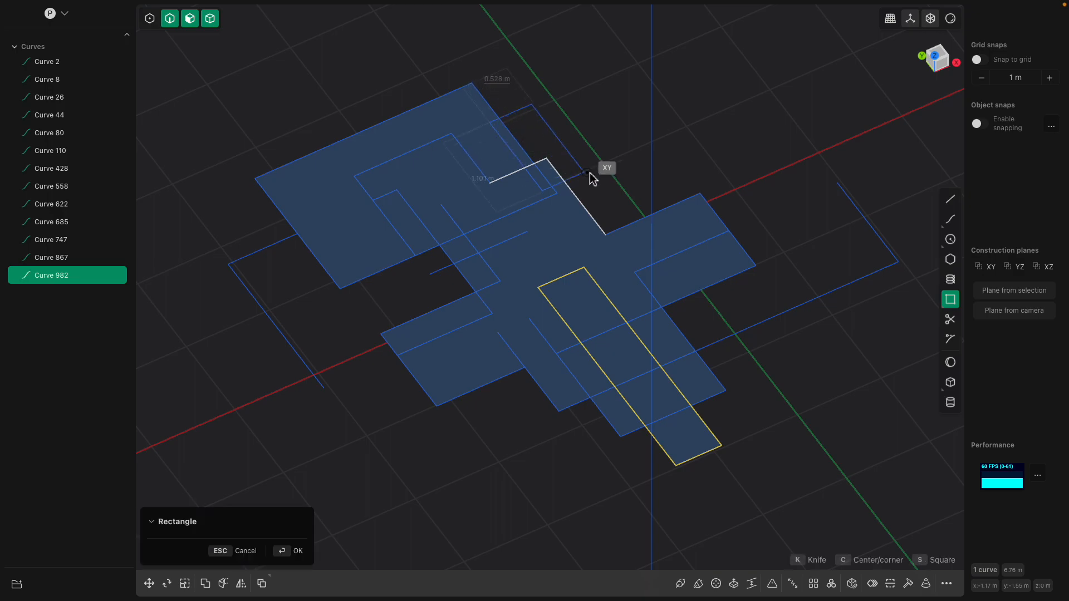
click(670, 239)
- Draw a rectangle overlapping the far corner of the large region and extending beyond its edge, leaving nothing selected
key(r)
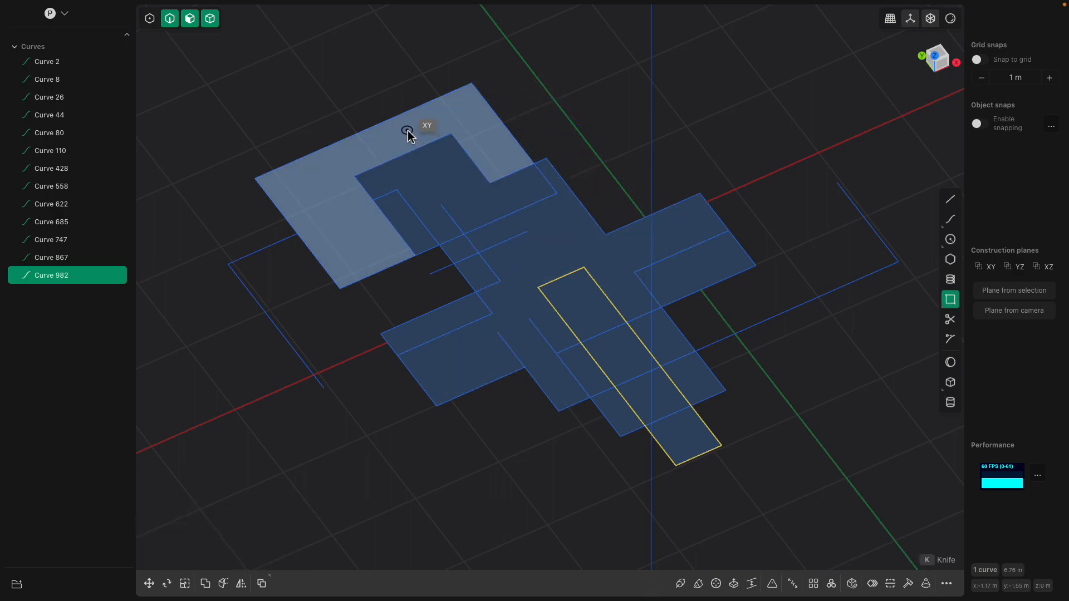
click(410, 133)
click(578, 126)
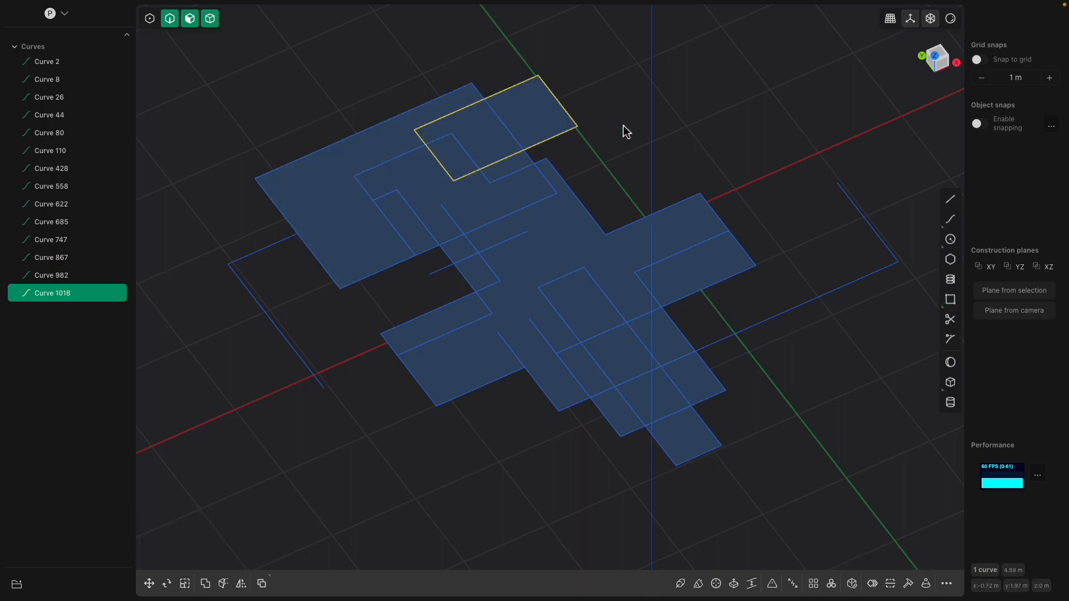
click(623, 133)
- Trim away the overlapping segments between the far corner rectangle, the large region and the small shapes inside it
text(f)
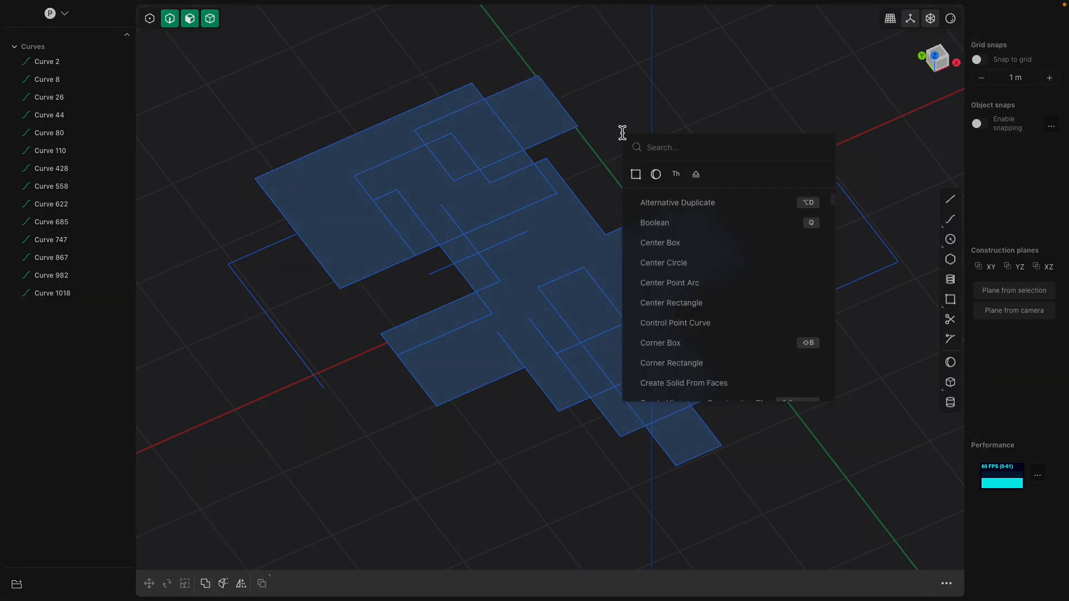
text(trim)
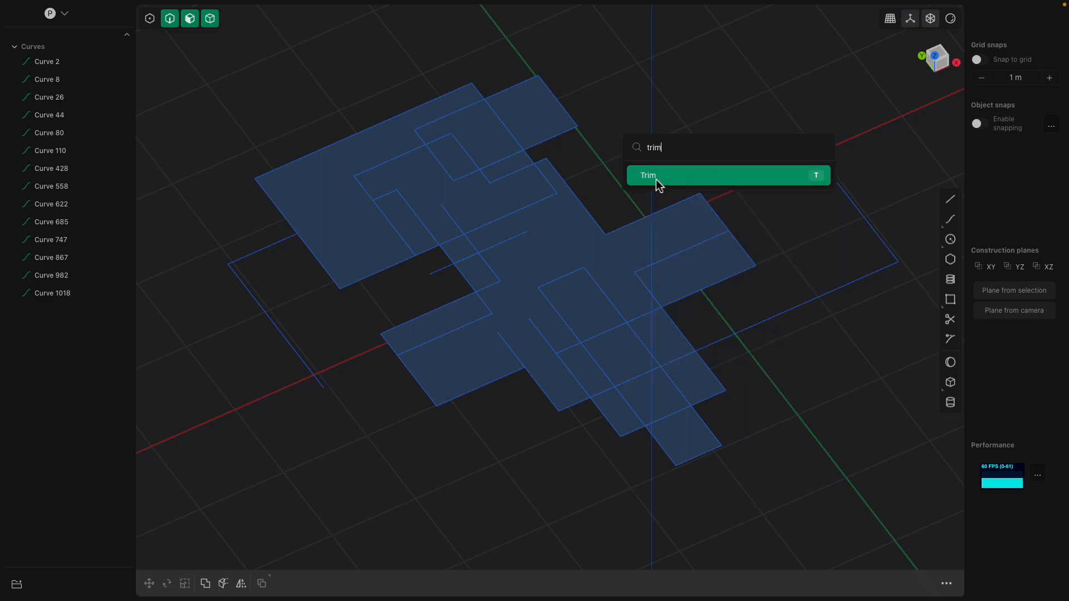
click(657, 177)
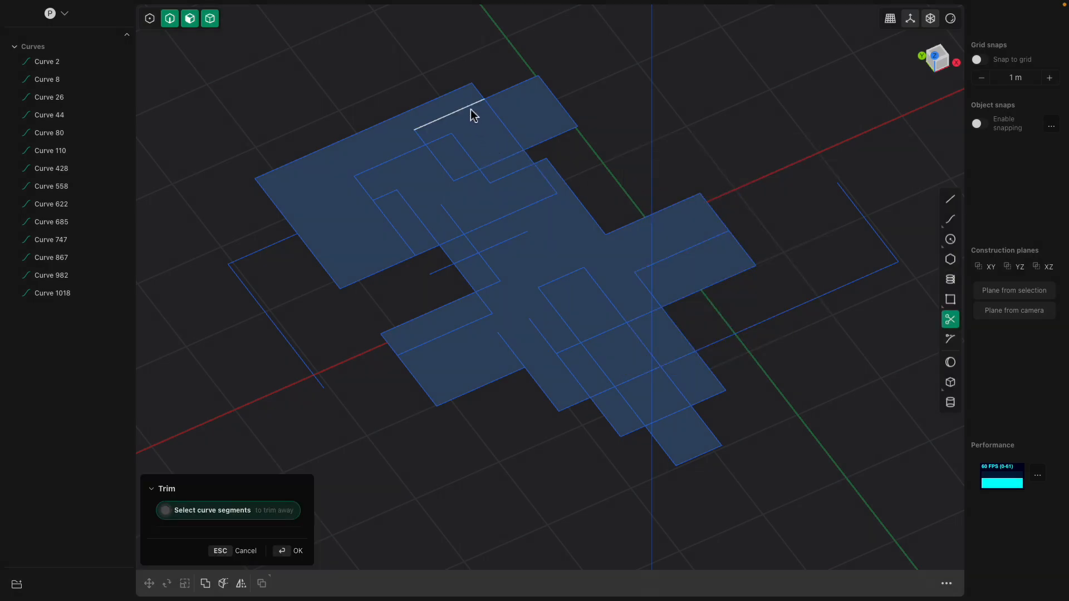
click(572, 132)
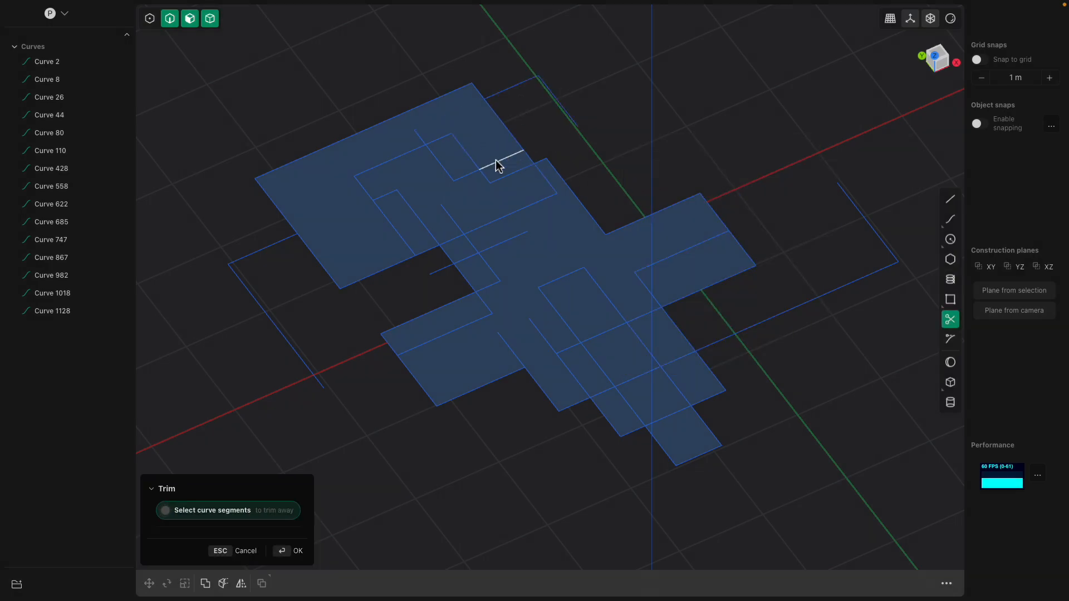
click(466, 155)
click(449, 169)
click(490, 185)
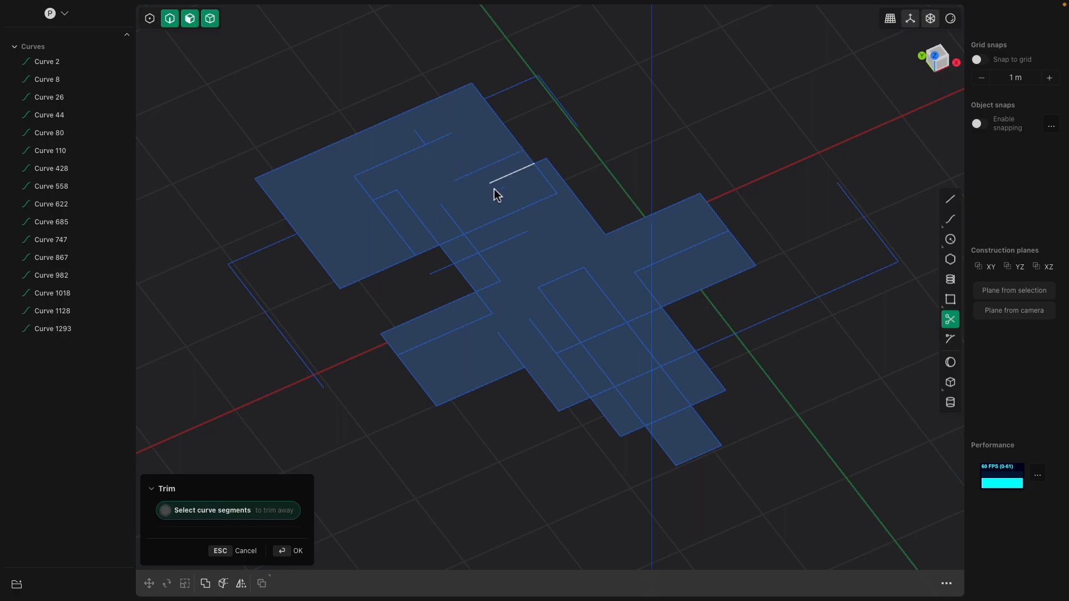
click(544, 167)
middle_drag(605, 152, 626, 151)
key(Escape)
- Trim segments of the large far region and the closed rectangles across the middle of the layout to open their outlines
middle_drag(677, 332, 618, 301)
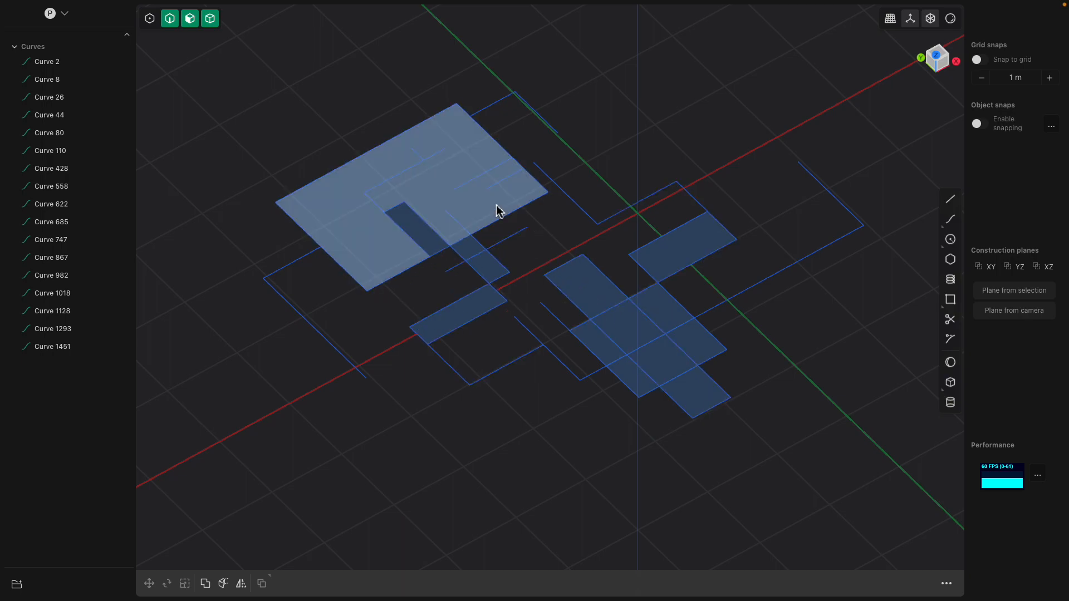
scroll(515, 267, up, 2)
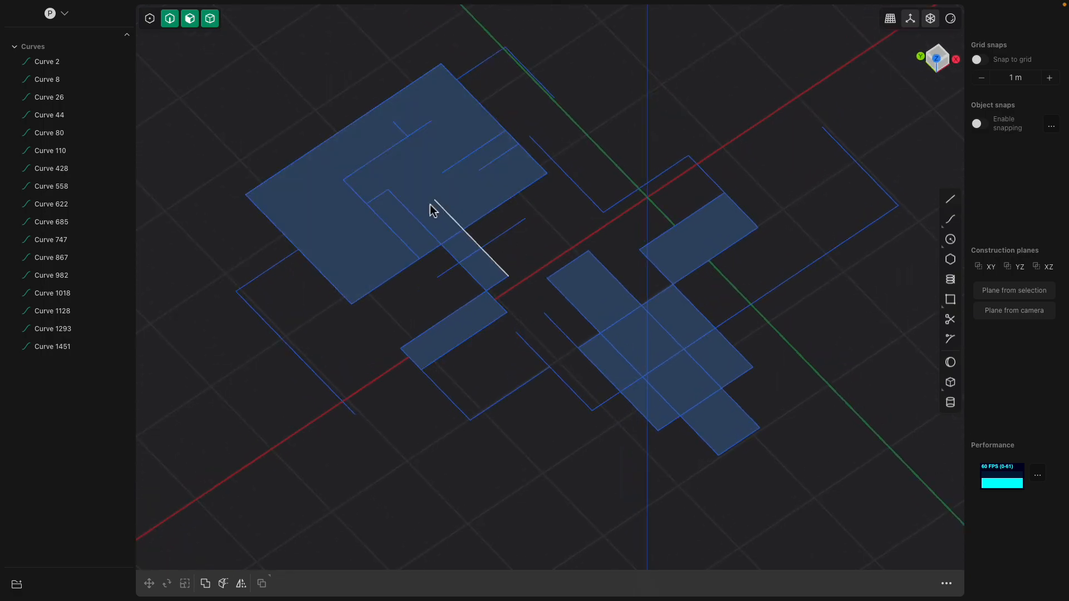
scroll(406, 184, down, 1)
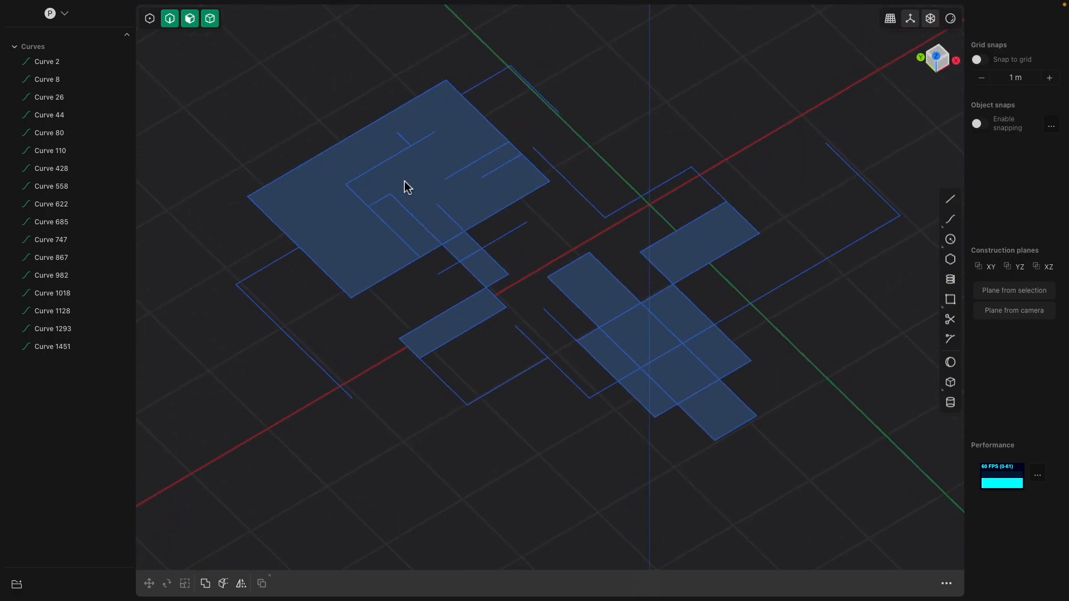
text(f)
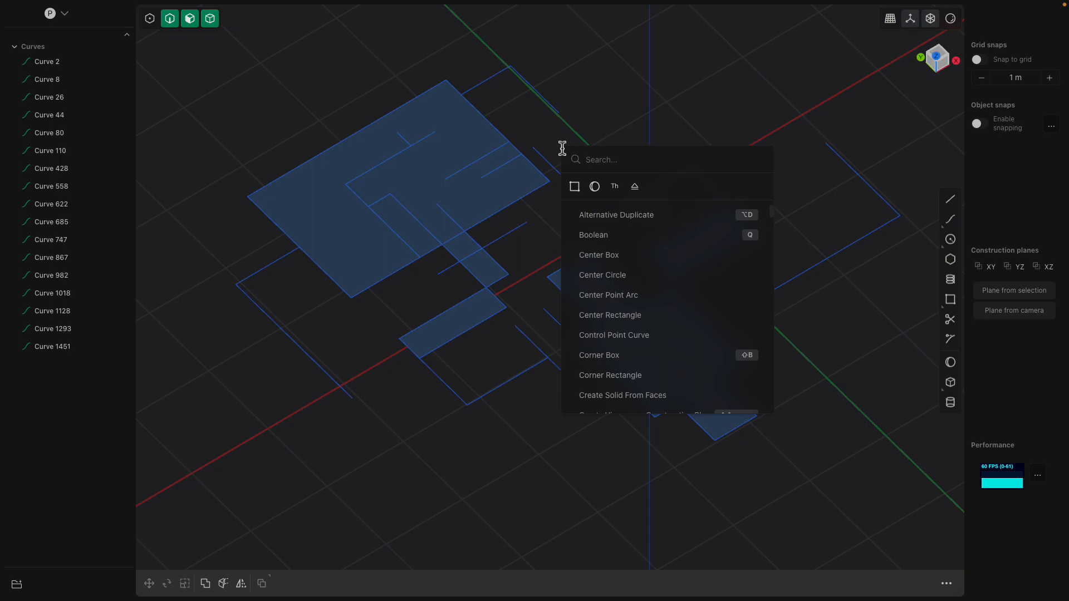
text(trim)
key(Return)
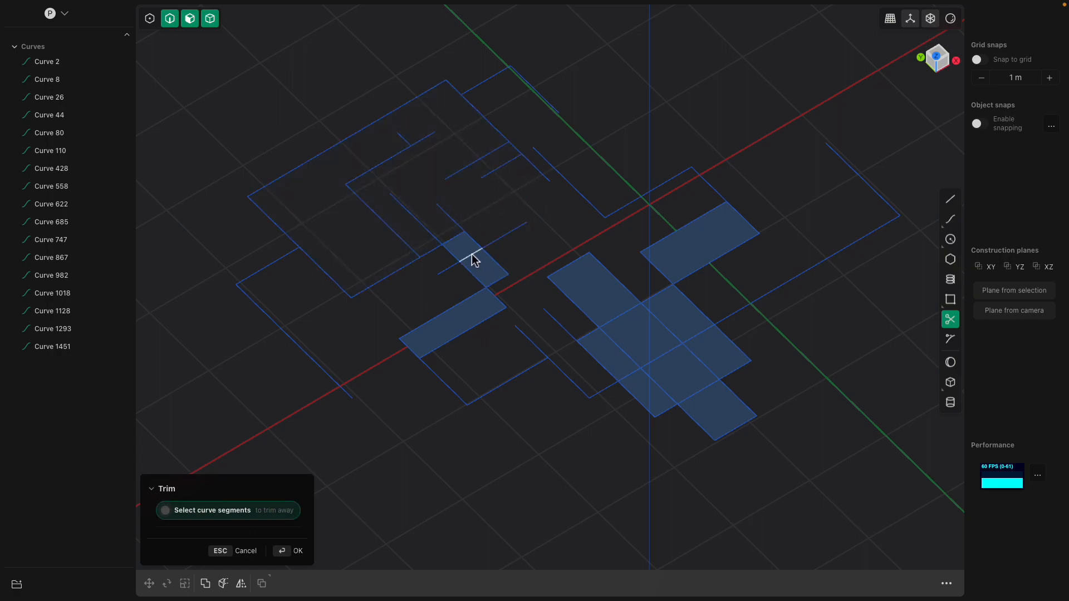
click(492, 273)
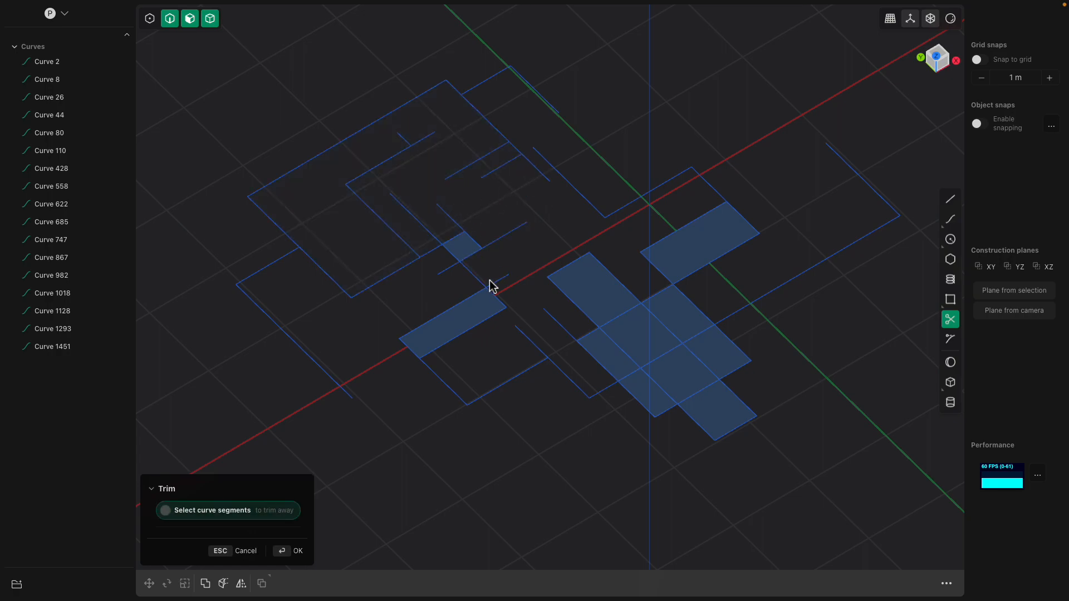
click(474, 329)
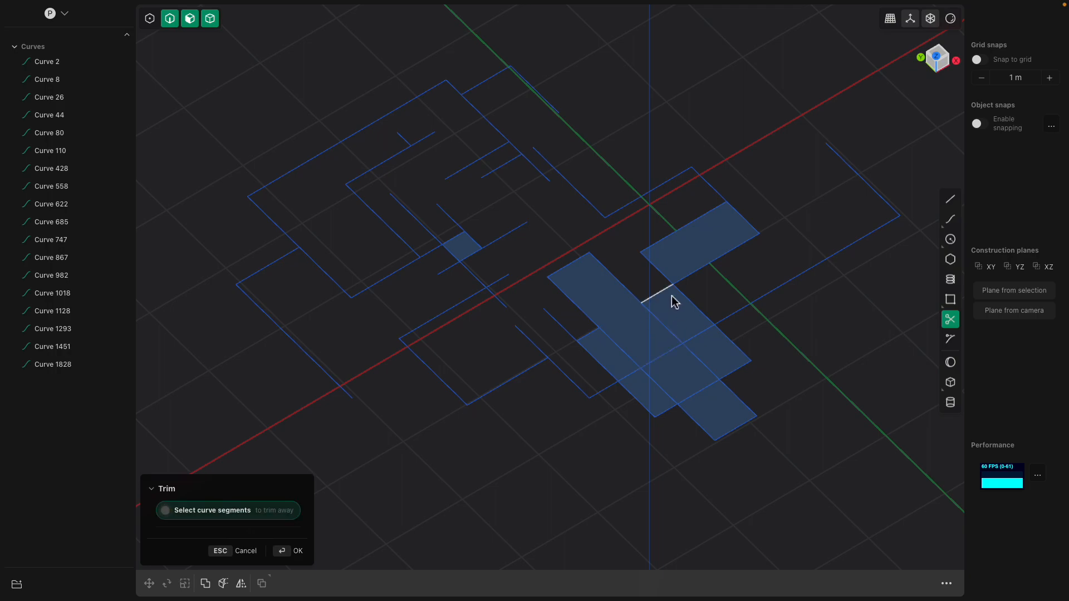
click(632, 285)
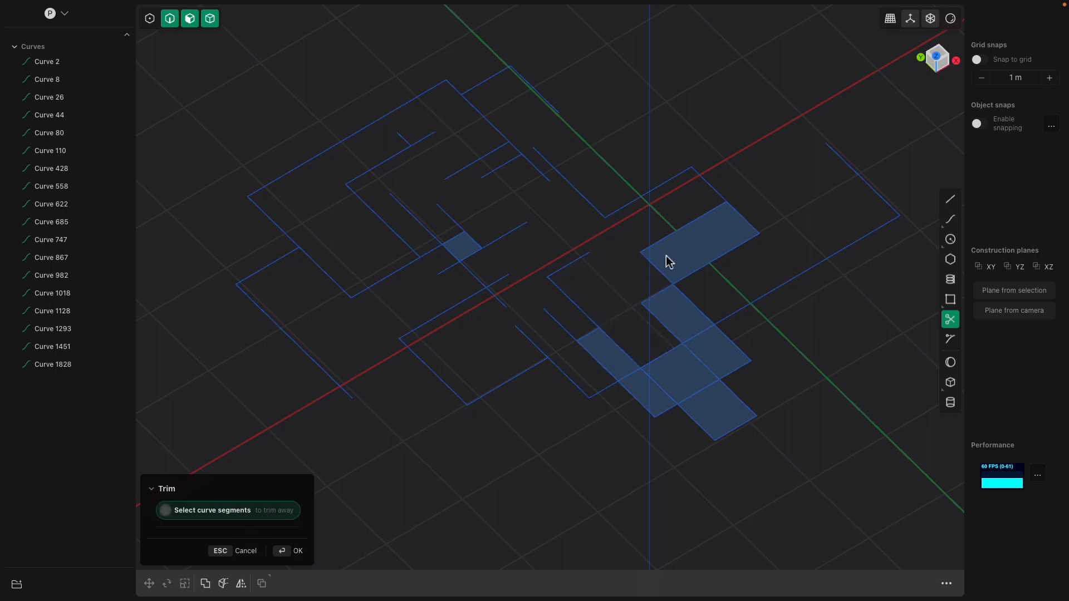
click(682, 232)
click(473, 251)
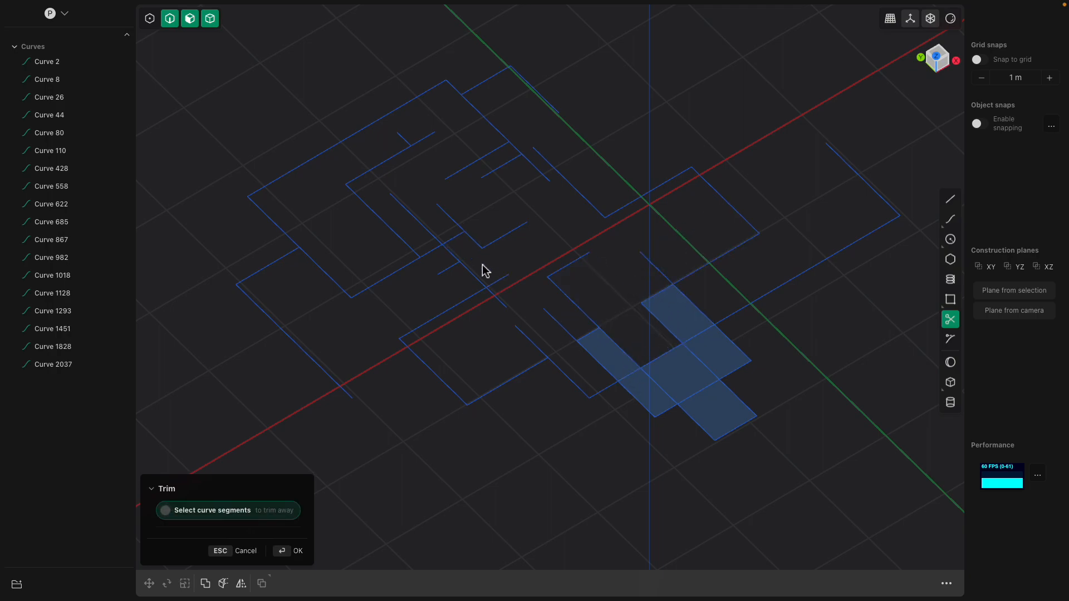
- Trim away the crossing segments of the narrow strips at the near end of the layout
click(668, 365)
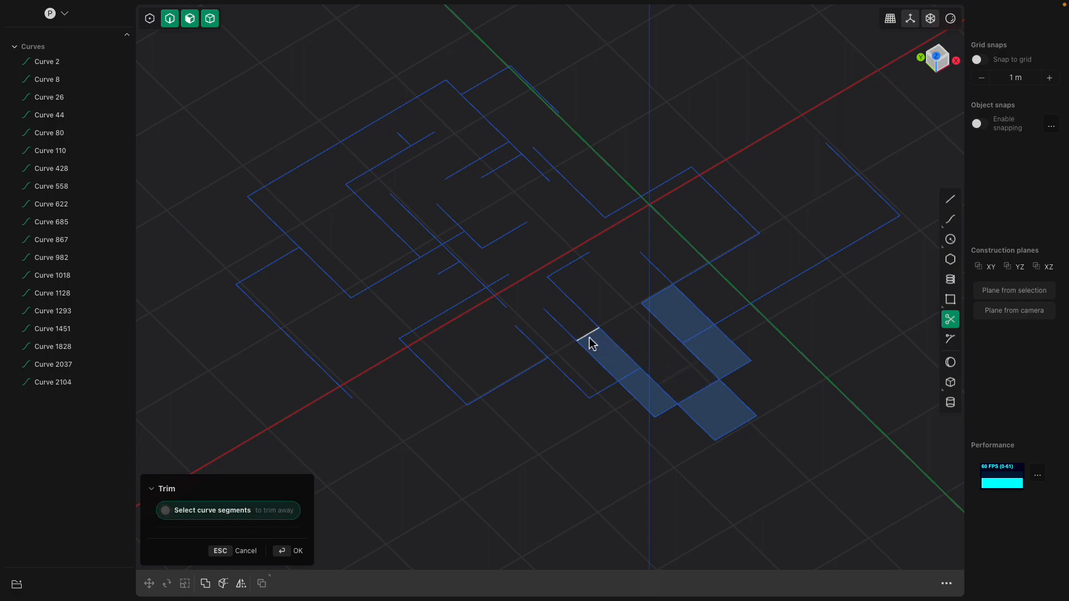
click(592, 343)
click(635, 377)
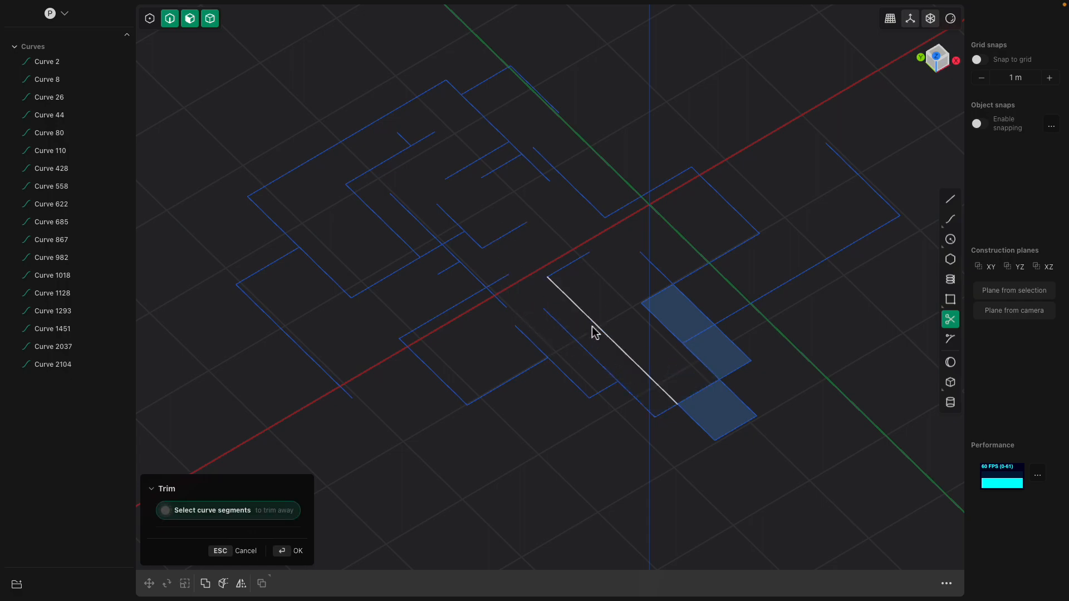
click(690, 402)
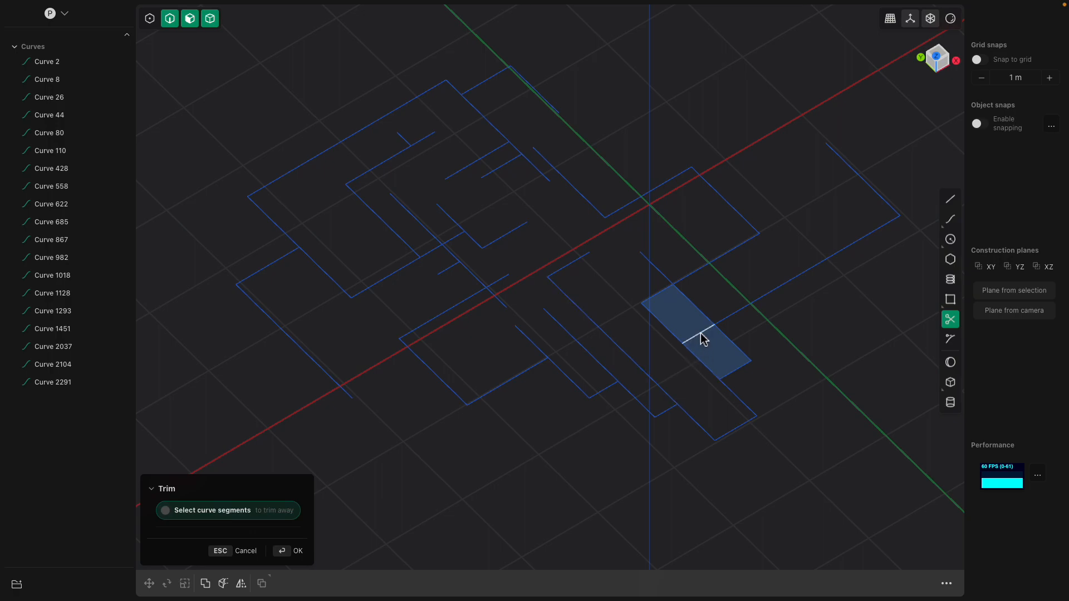
click(673, 328)
click(712, 363)
mouse_move(713, 363)
middle_down()
mouse_move(659, 339)
mouse_move(673, 333)
mouse_move(647, 305)
middle_up()
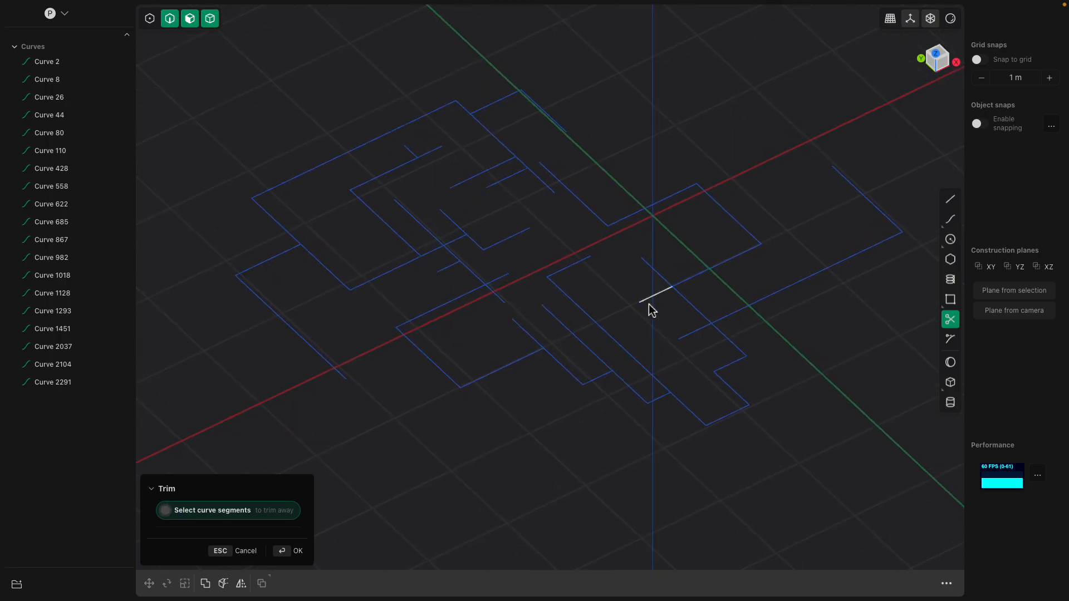
key(ctrl+z)
key(ctrl+z)
middle_drag(692, 342, 740, 323)
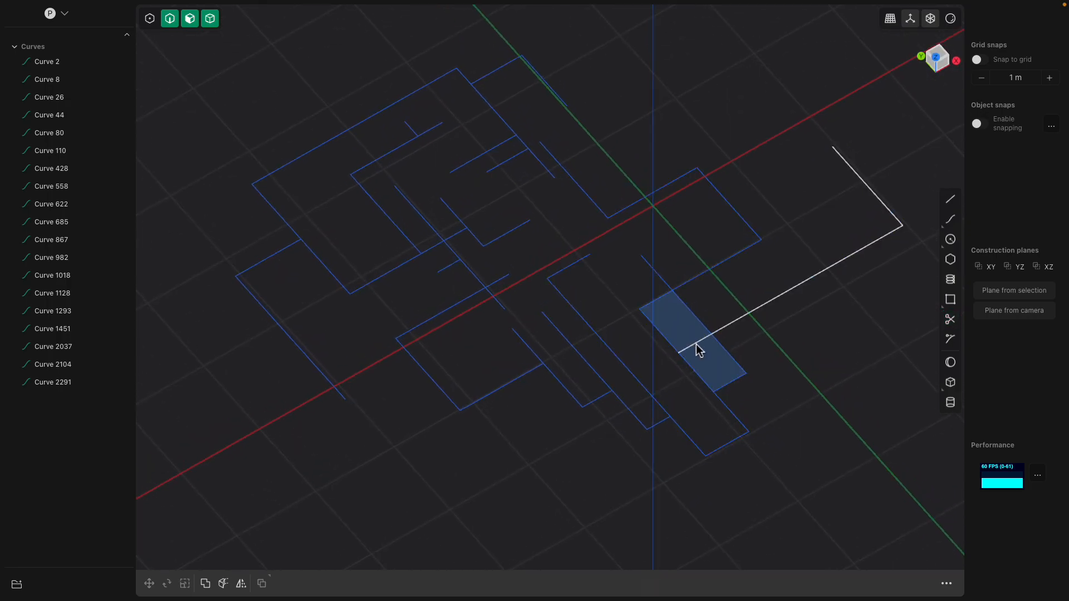
- Extrude all the layout curves upward into vertical wall sheets
middle_drag(645, 284, 523, 196)
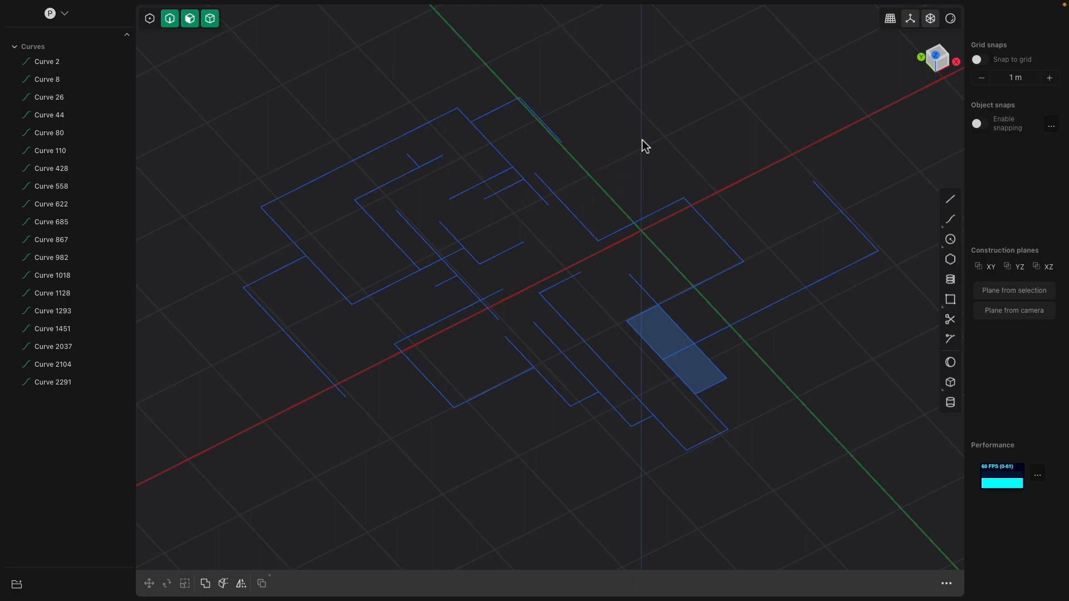
click(47, 61)
shift+click(53, 382)
middle_drag(482, 316, 536, 373)
key(e)
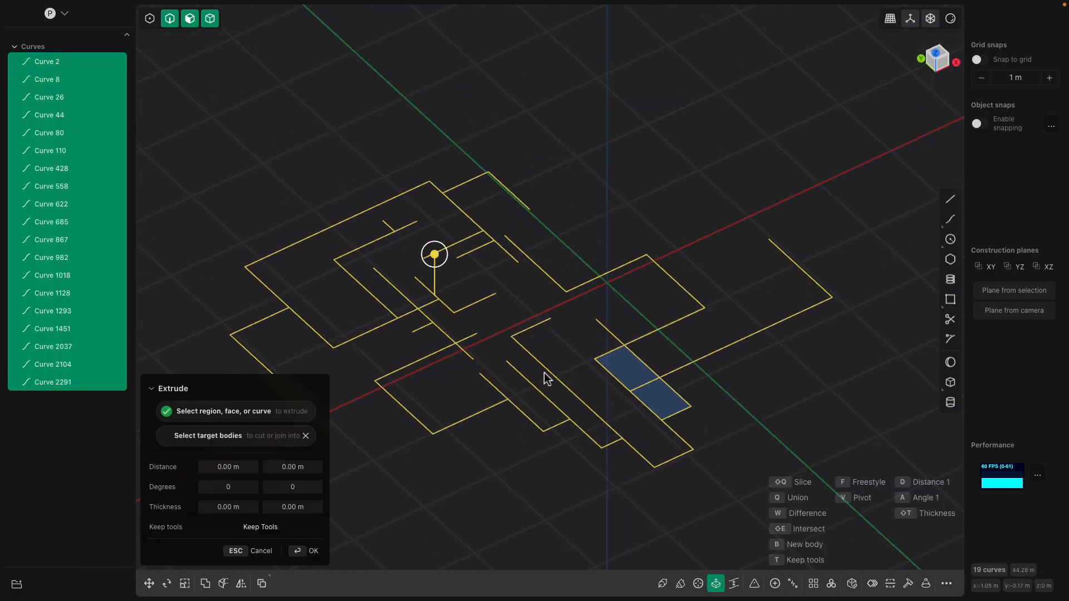
drag(435, 254, 445, 170)
key(Return)
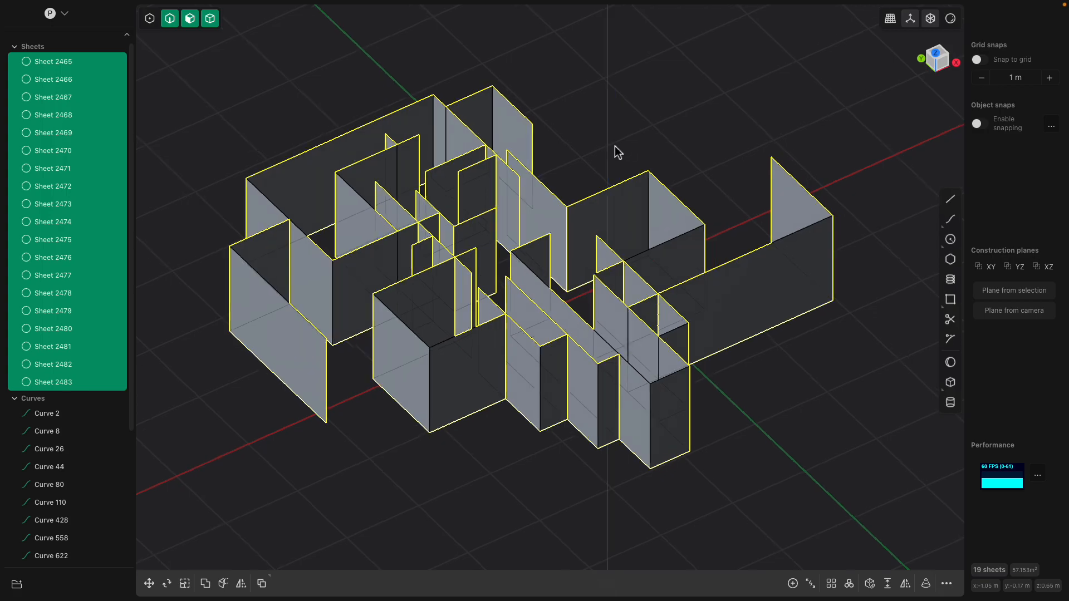
- Save the document under the file name mazetest
key(super+s)
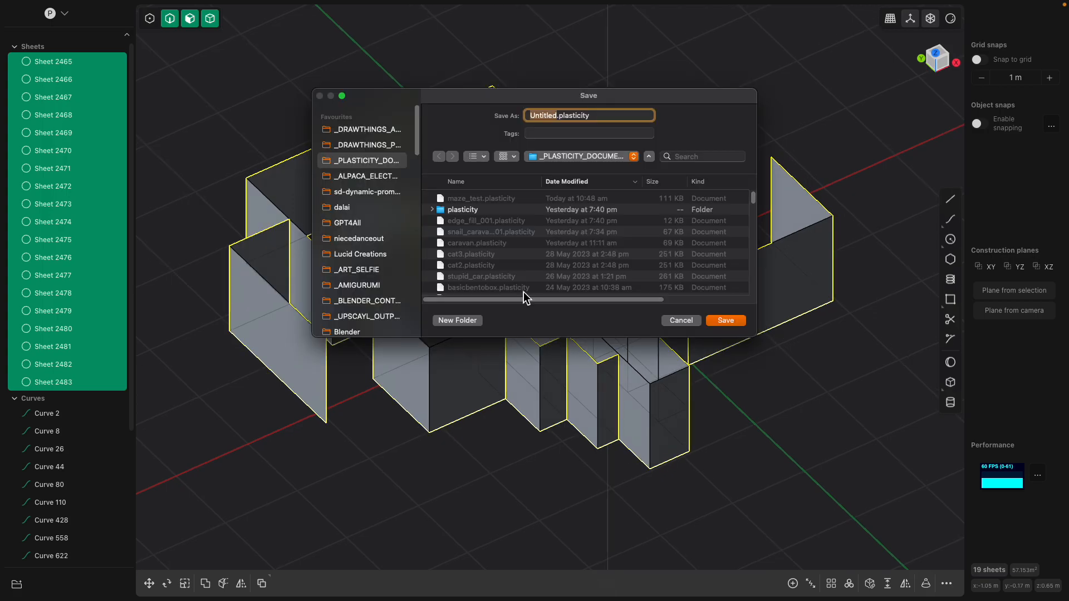
text(mazetest)
key(Return)
- Hide all the source curves, from Curve 2 to Curve 2291, leaving only the wall sheets displayed
middle_drag(523, 292, 612, 334)
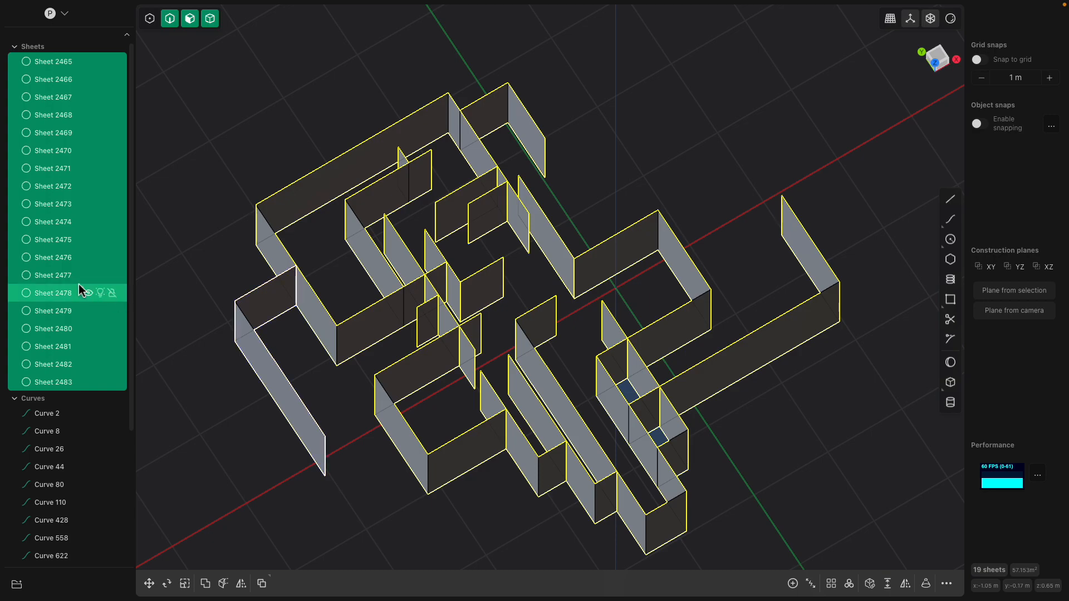
click(62, 416)
scroll(62, 421, down, 3)
shift+click(66, 557)
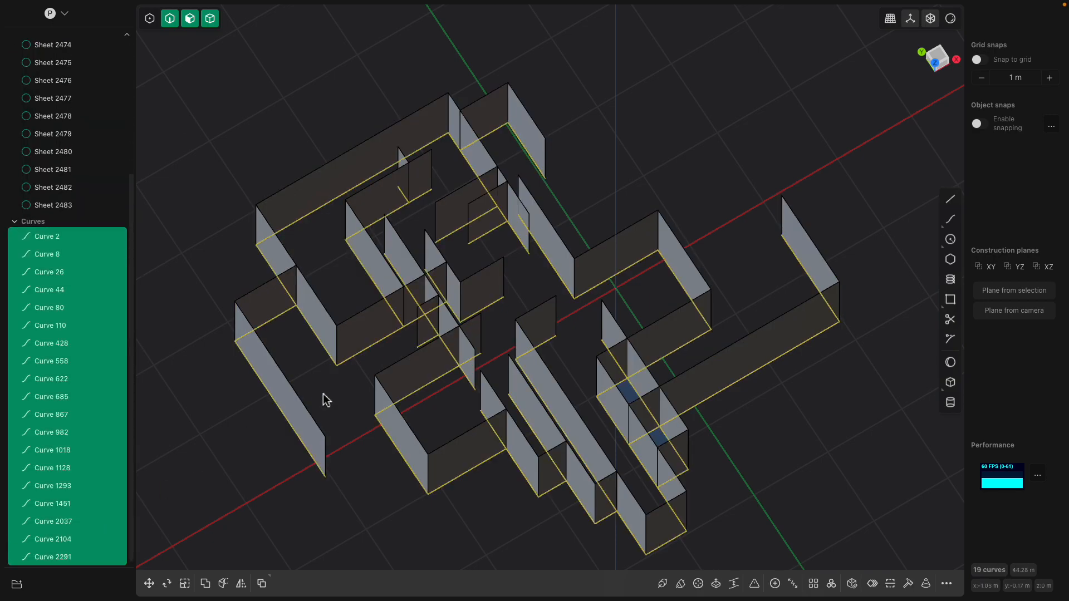
click(361, 398)
middle_drag(357, 398, 219, 250)
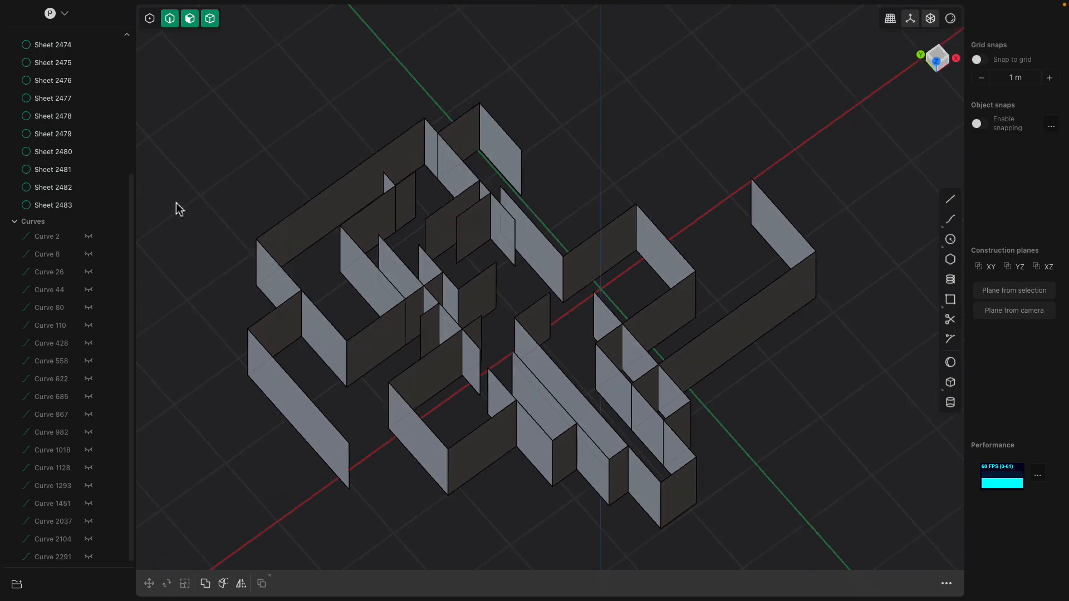
- Select all the wall sheets and apply Thicken Sheet with about 0.109 m of thickness on one side
click(67, 205)
key(super+a)
middle_drag(565, 306, 616, 329)
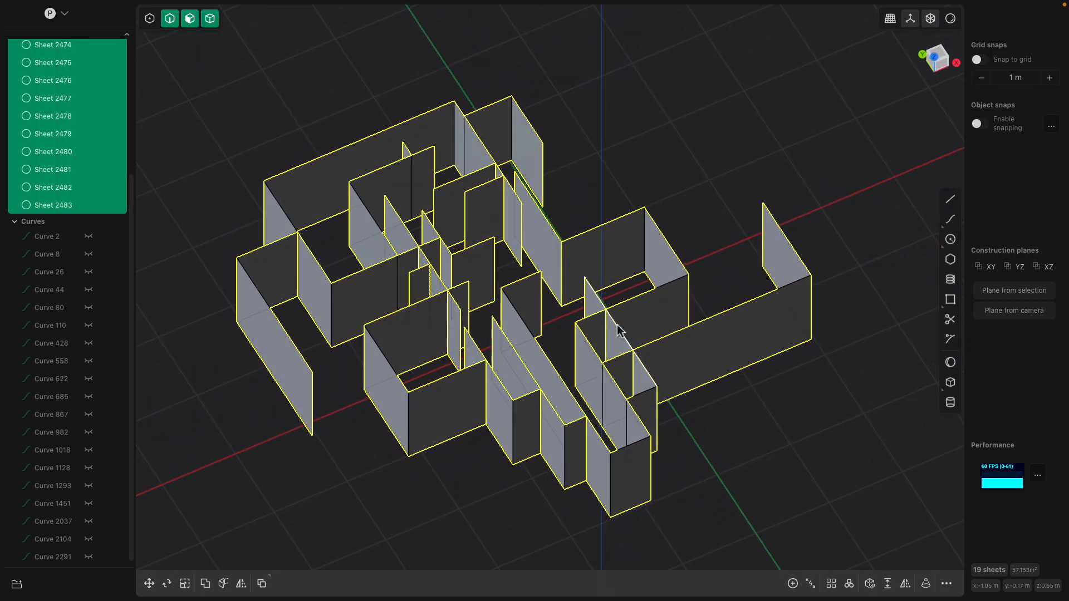
shift+middle_drag(620, 280, 606, 252)
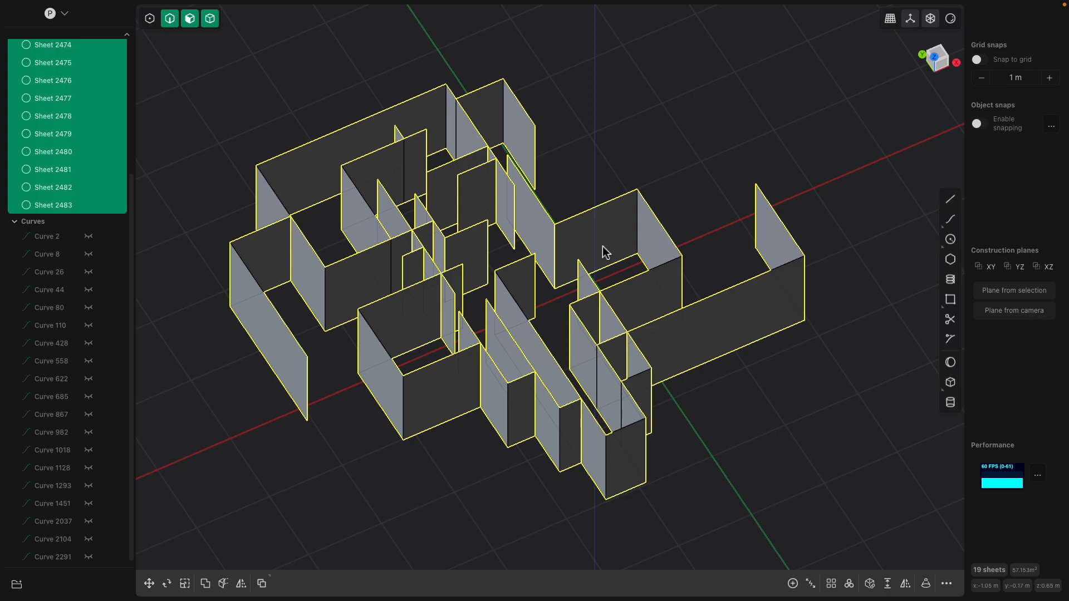
middle_drag(602, 246, 613, 208)
text(f)
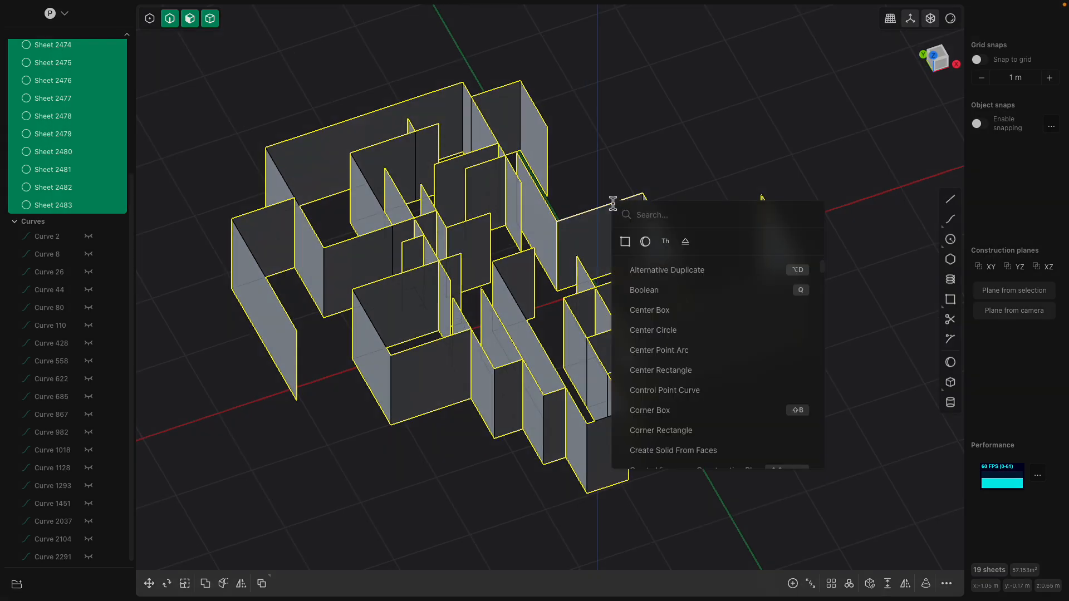
text(thick)
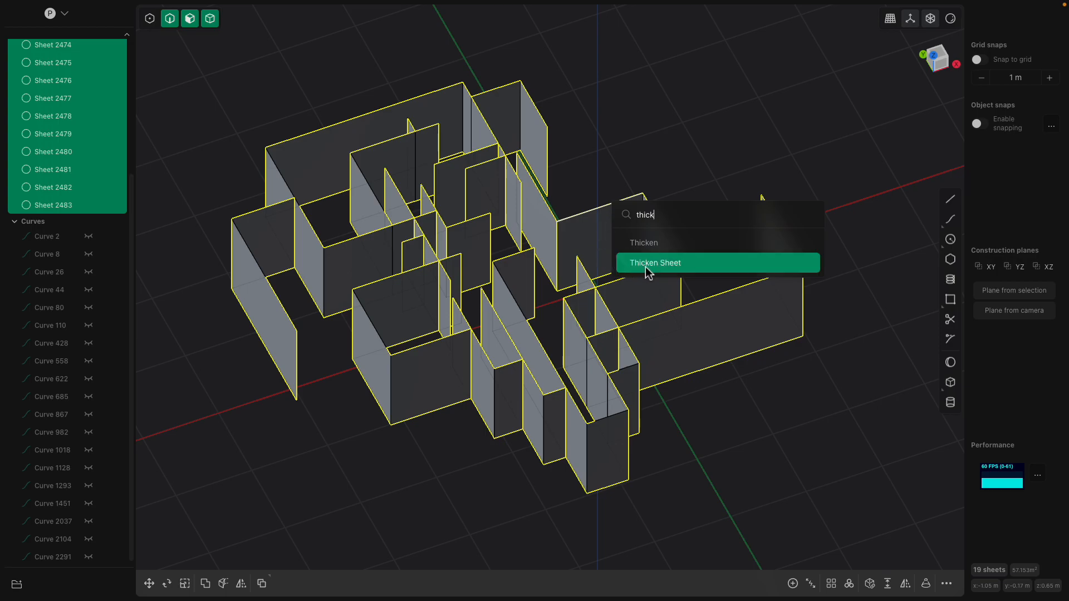
click(647, 271)
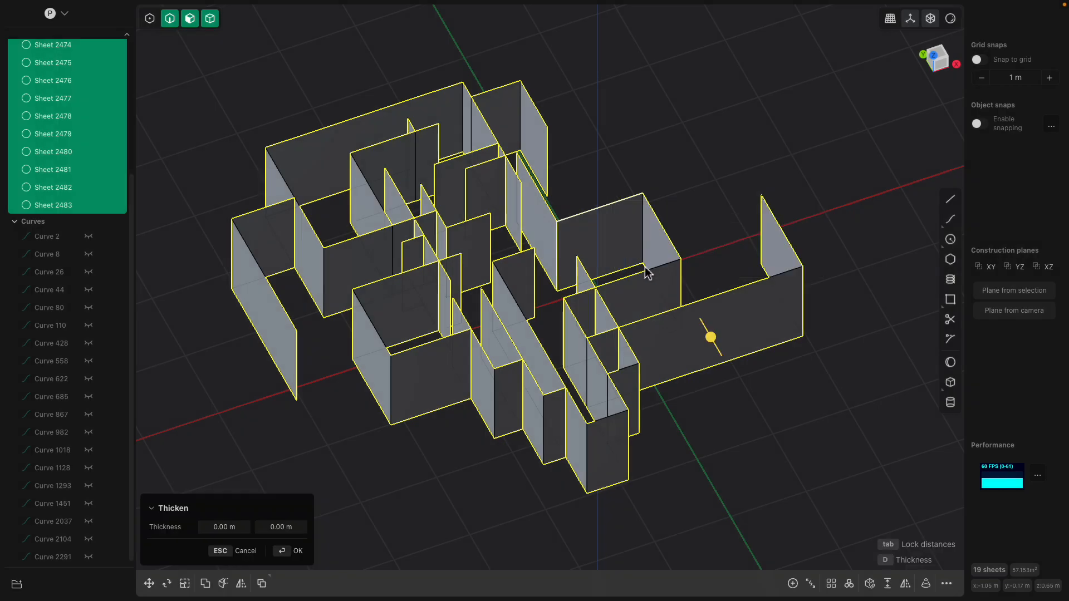
drag(711, 339, 717, 345)
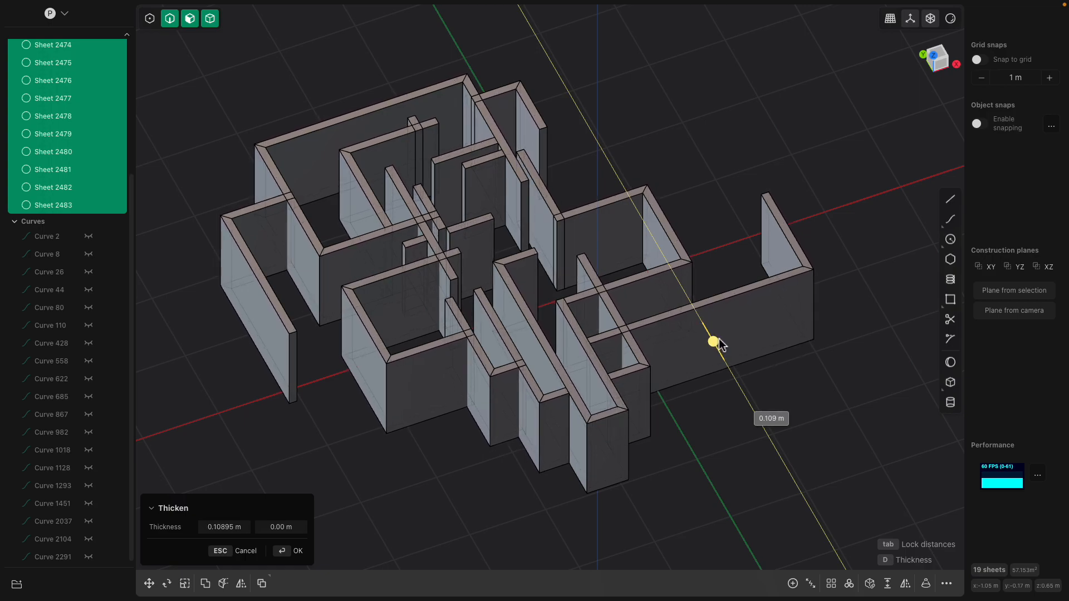
- Reduce the wall thickness to about 0.062 m and lock the distances so both sides thicken equally
drag(720, 346, 714, 342)
key(Tab)
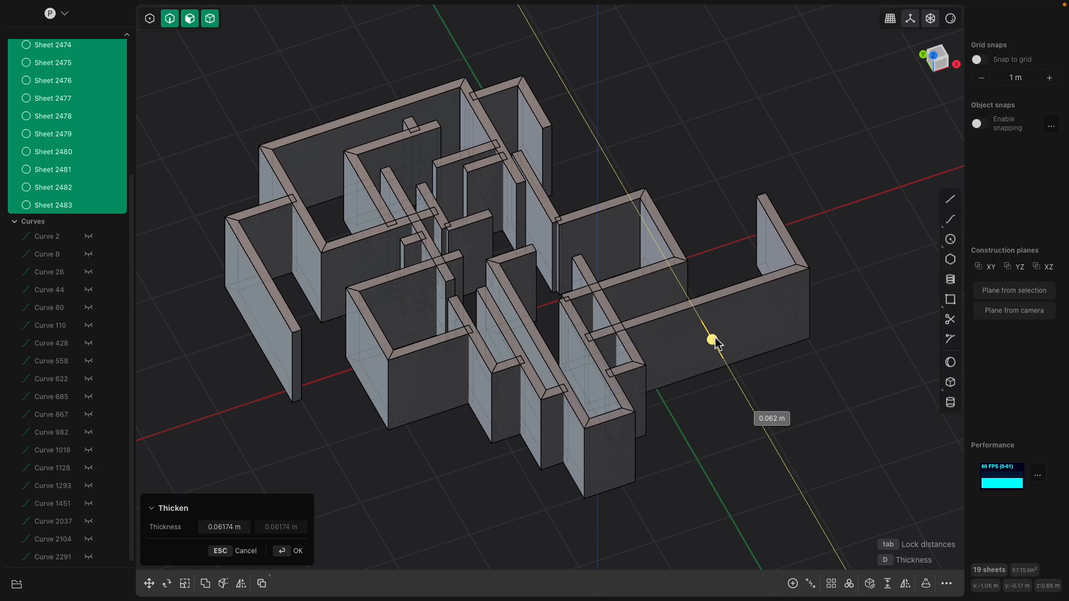
middle_drag(715, 342, 659, 343)
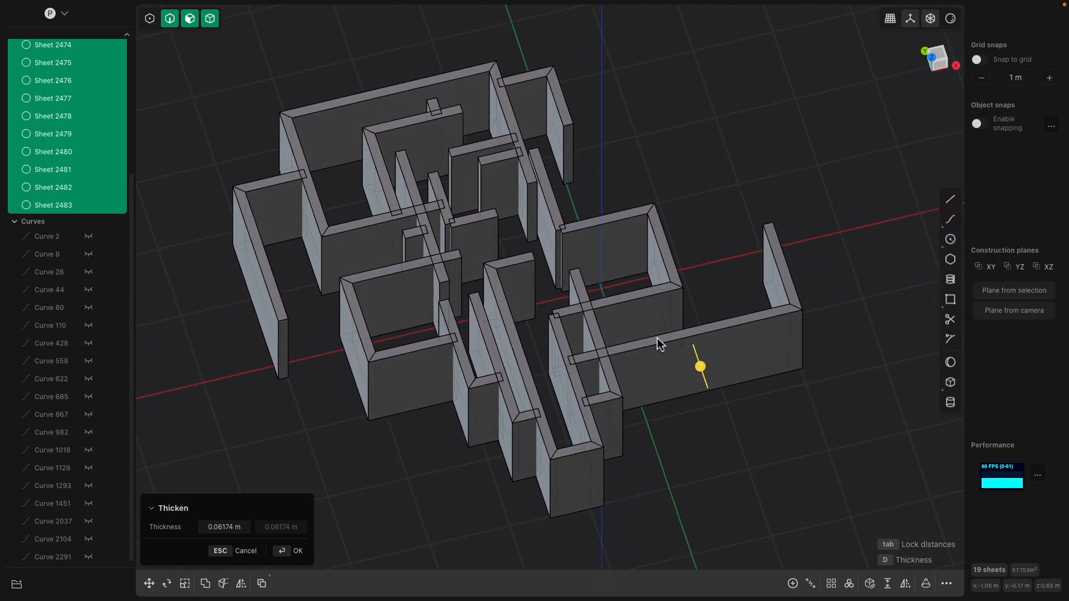
- Unlock the thicken distances so the walls are thickened about 0.062 m on one side only, and apply the thickness
key(Tab)
key(Tab)
key(Tab)
key(Tab)
middle_drag(627, 368, 516, 362)
key(Tab)
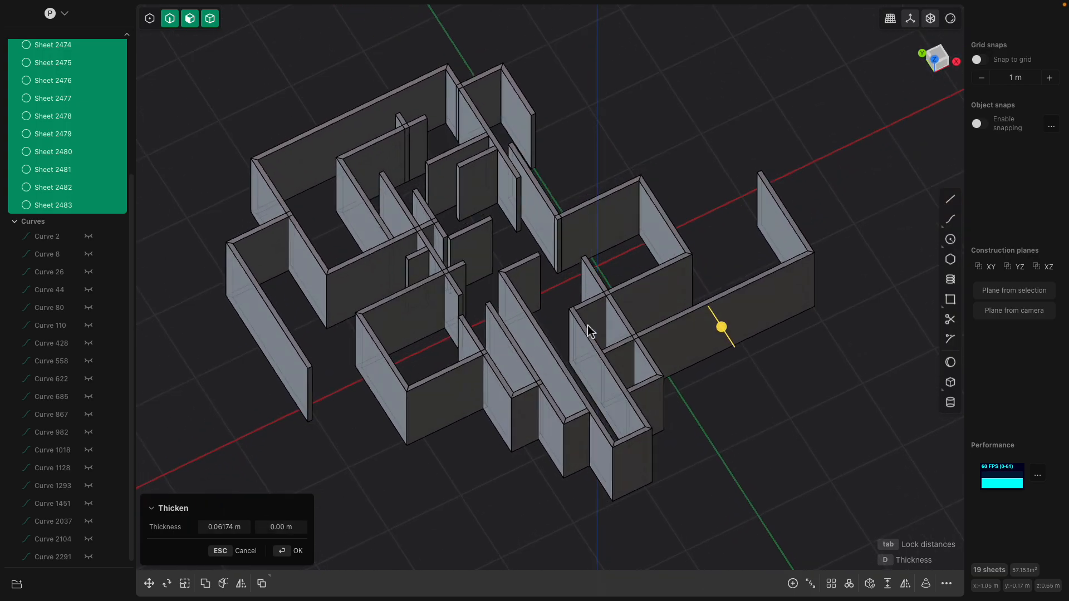
key(Return)
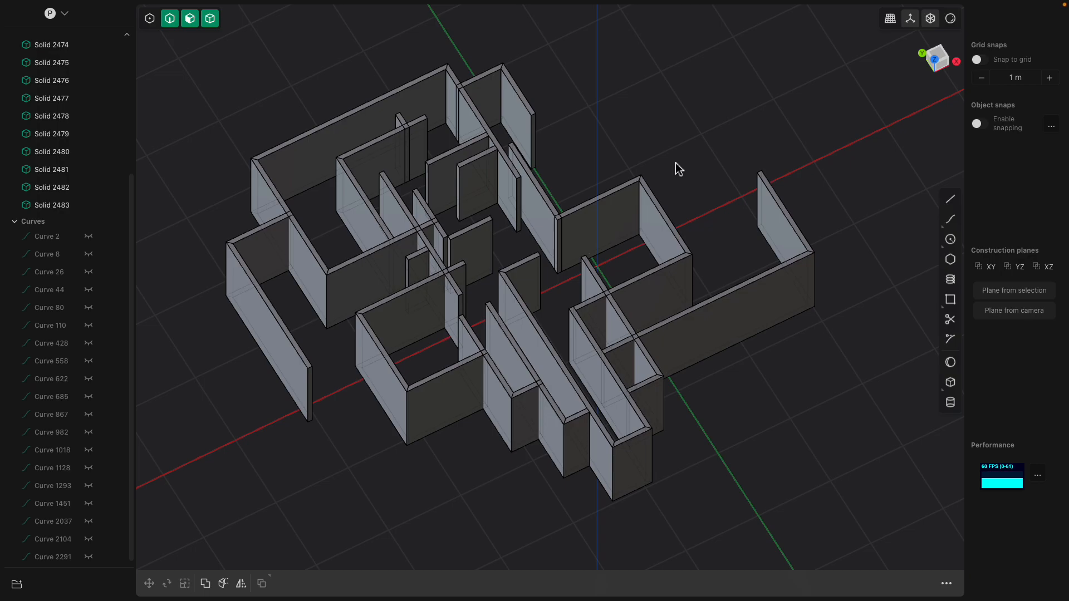
- Select all the wall solids and join them with a Boolean
key(ctrl+a)
key(b)
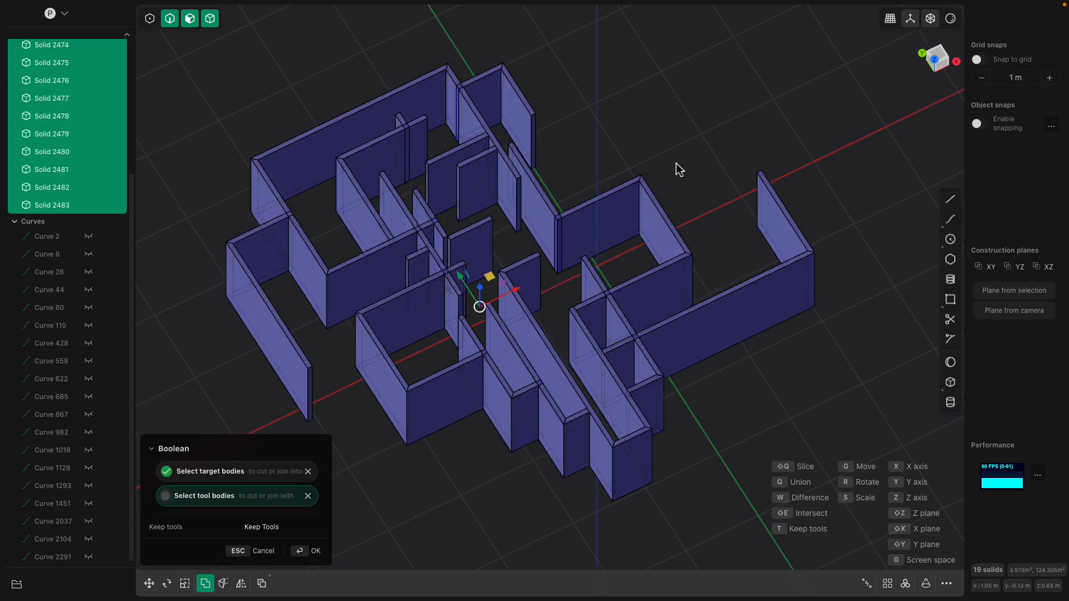
key(Return)
- Select each of the joined wall bodies in turn and try to move the larger one
click(70, 79)
click(67, 64)
click(67, 79)
click(62, 61)
scroll(472, 243, up, 5)
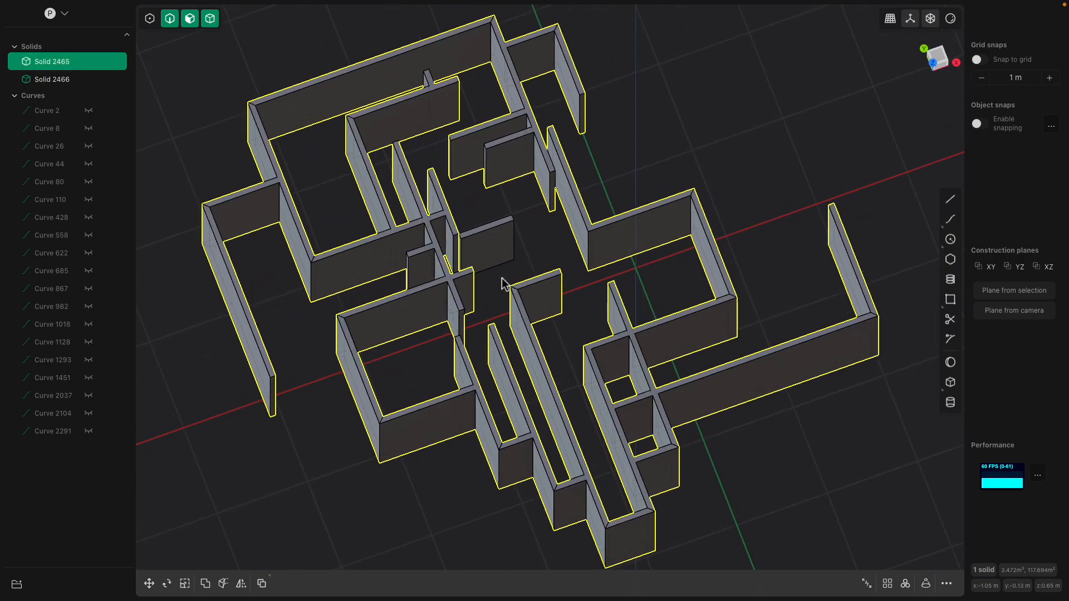
click(67, 79)
click(64, 61)
key(g)
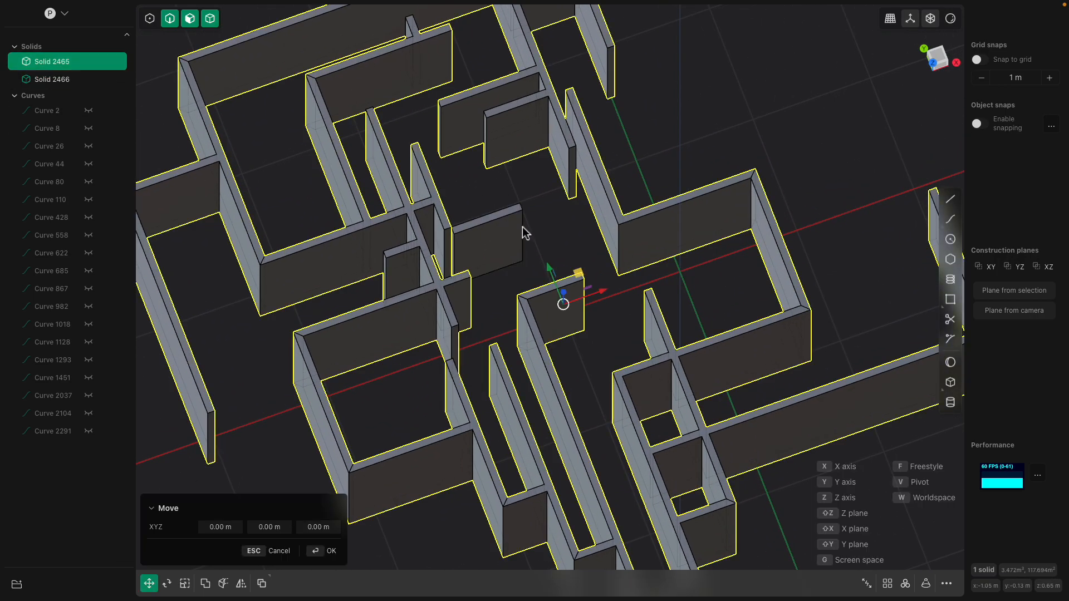
drag(621, 292, 529, 267)
middle_drag(549, 250, 501, 240)
click(501, 240)
middle_drag(600, 238, 617, 365)
key(Escape)
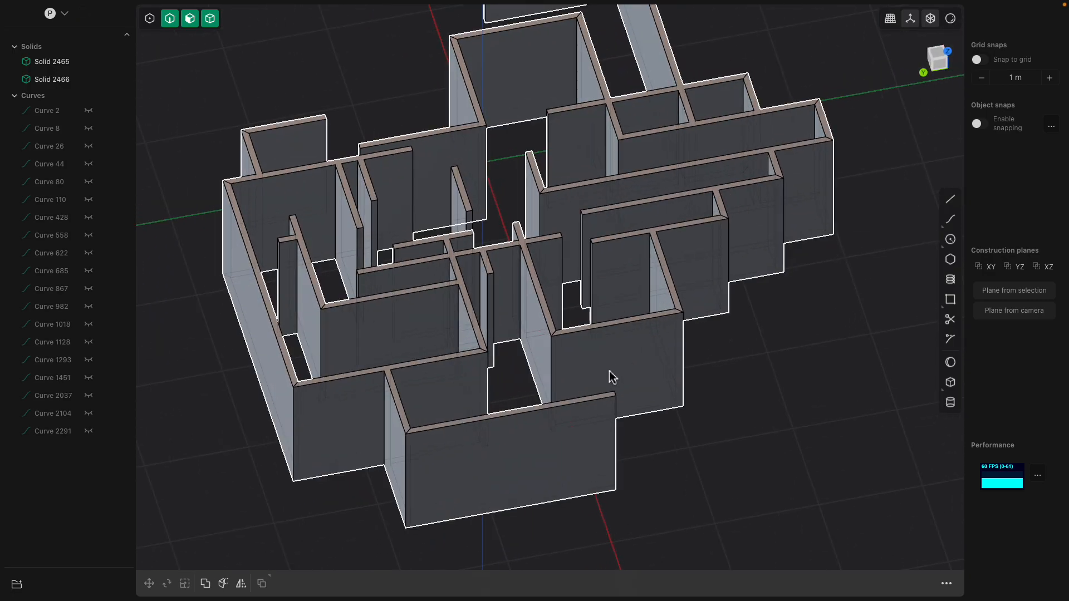
- Try to fillet the vertical edge at the outer corner of the projecting wall
middle_drag(464, 468, 529, 372)
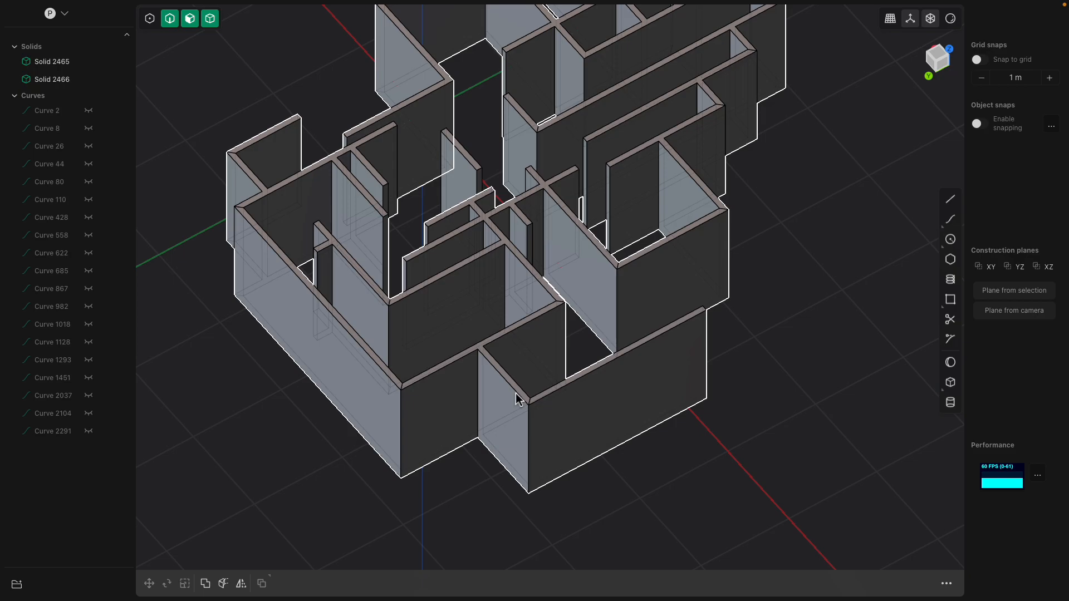
click(530, 433)
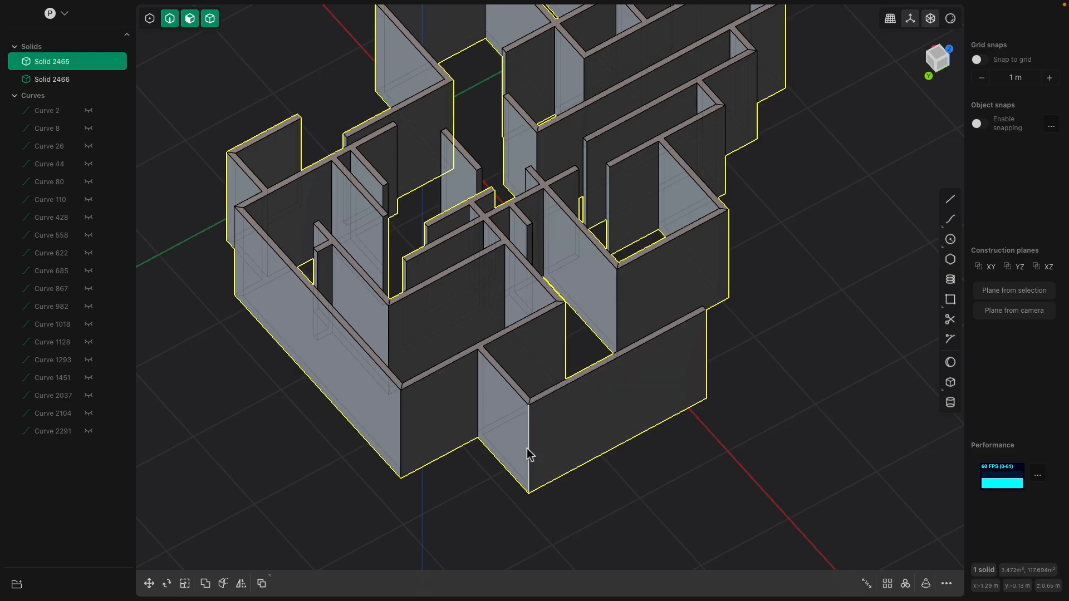
click(527, 452)
key(f)
drag(530, 443, 532, 465)
middle_drag(532, 465, 490, 432)
key(Return)
- Undo the edge edit, Boolean, thickening, curve hiding and extrusion, going back to the selected flat maze curves
key(super+z)
key(super+z)
key(super+z)
key(super+z)
key(super+z)
key(super+z)
key(super+z)
key(super+z)
key(super+z)
key(super+z)
key(super+z)
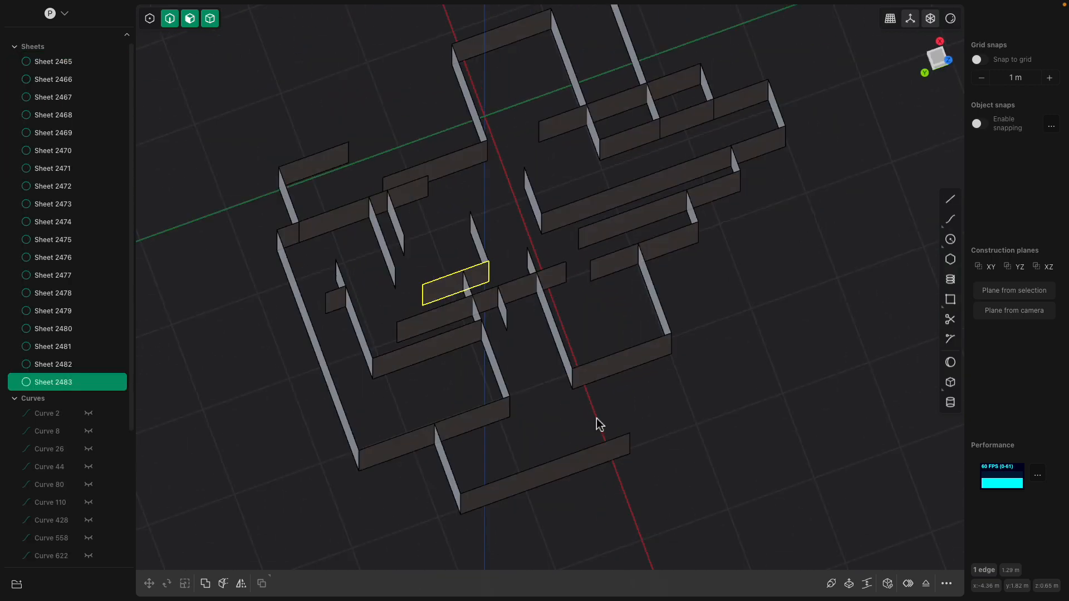
key(super+z)
key(super+z)
key(super+z)
key(super+z)
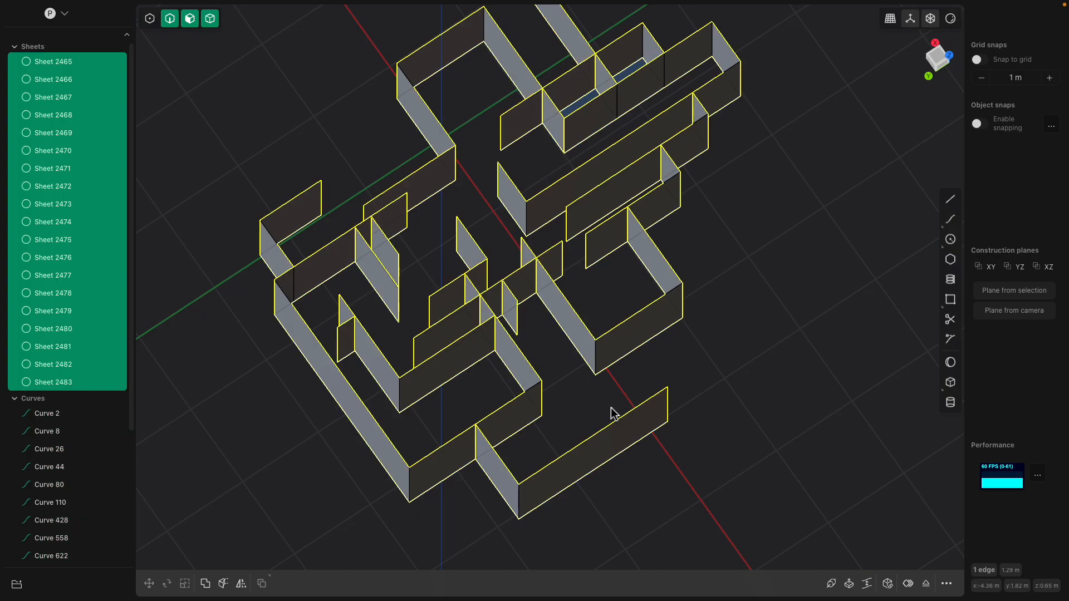
key(super+z)
middle_drag(609, 403, 538, 370)
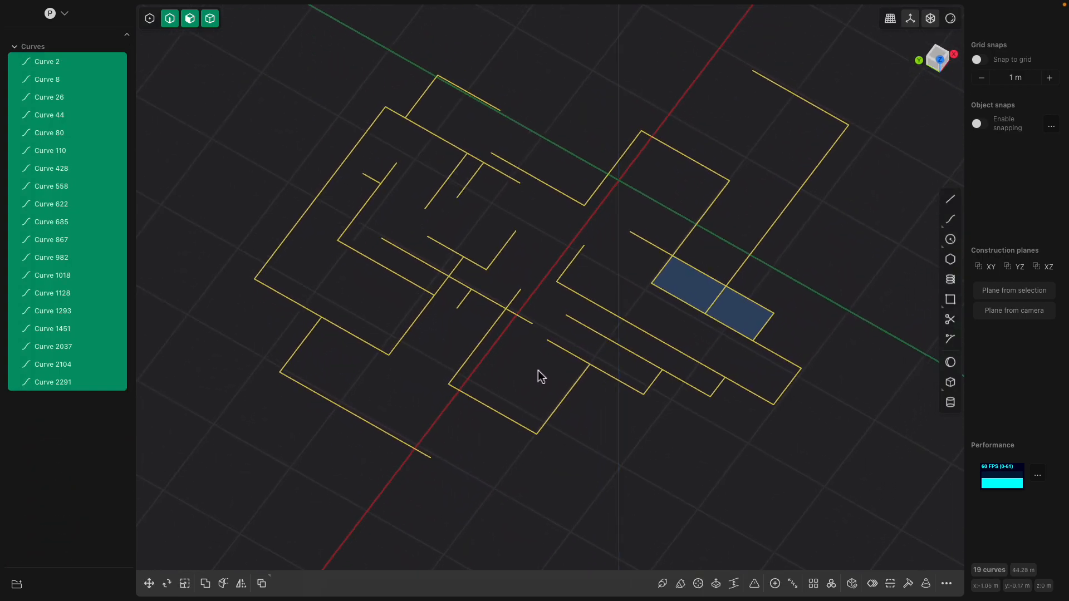
- Round the corners of all the maze curves by about 0.218 m and extrude the curves about 0.955 m into sheets
key(e)
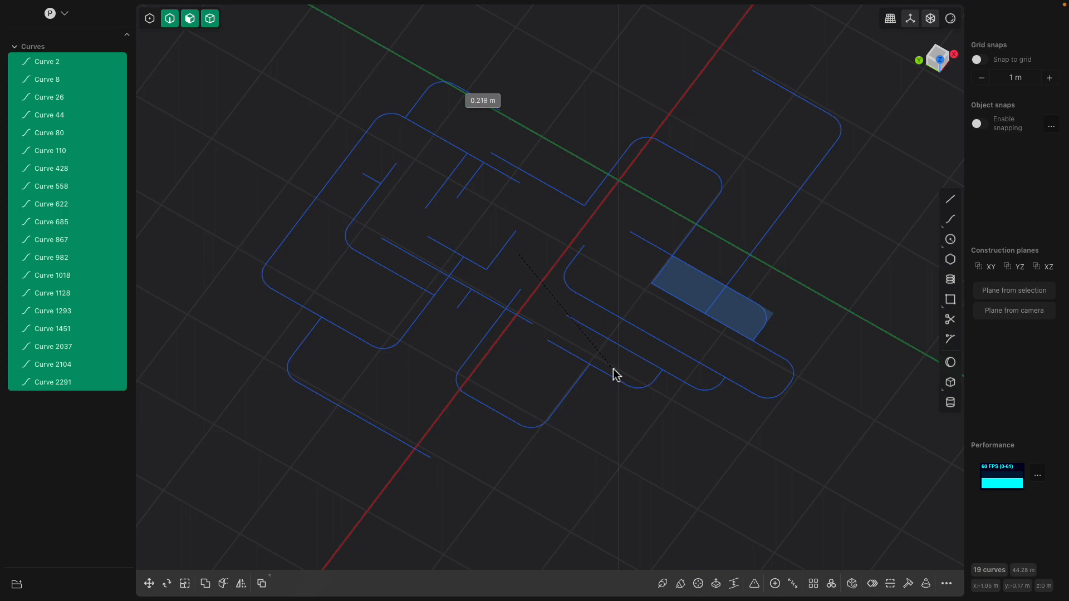
mouse_move(614, 374)
middle_down()
mouse_move(537, 327)
mouse_move(580, 263)
mouse_move(573, 310)
mouse_move(667, 320)
mouse_move(610, 299)
mouse_move(573, 305)
mouse_move(582, 317)
mouse_move(575, 300)
middle_up()
key(e)
drag(619, 392, 617, 330)
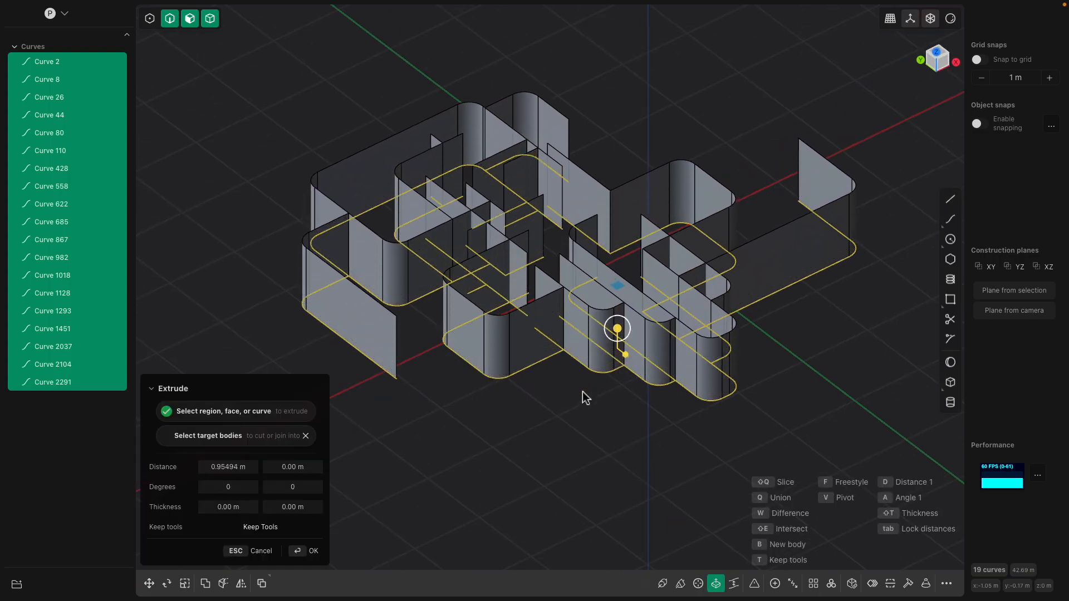
key(Return)
- Hide all the curves, from Curve 2 to Curve 2291, so only the round-cornered wall sheets are displayed
click(39, 415)
scroll(56, 456, down, 3)
shift+click(55, 556)
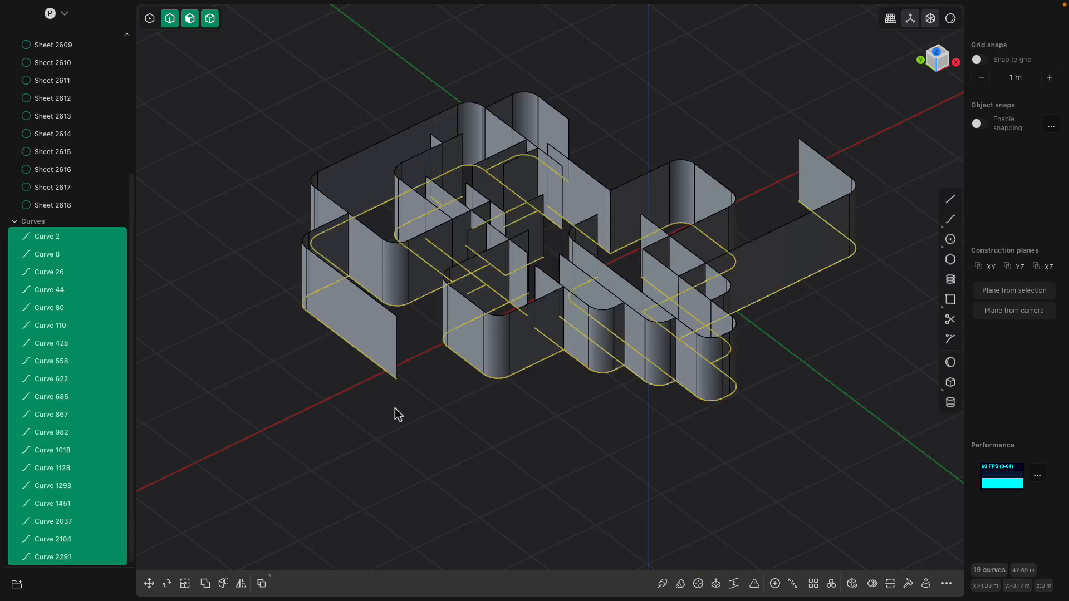
key(h)
middle_drag(445, 394, 458, 422)
- Save the document as a separate file, using the existing file name mazetest1.plasticity as the basis
click(81, 7)
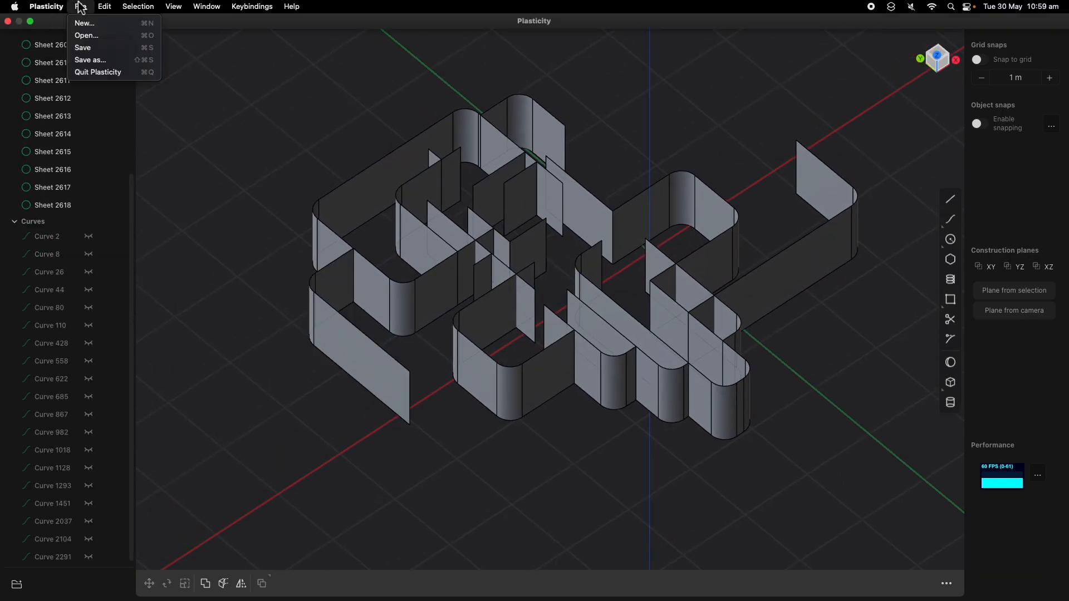
click(91, 59)
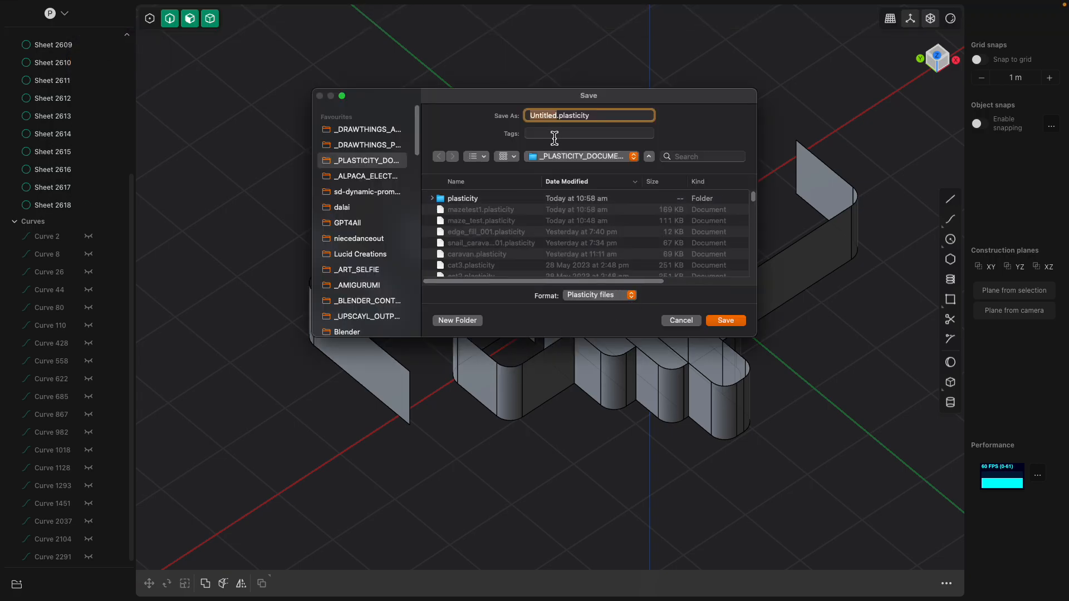
click(496, 210)
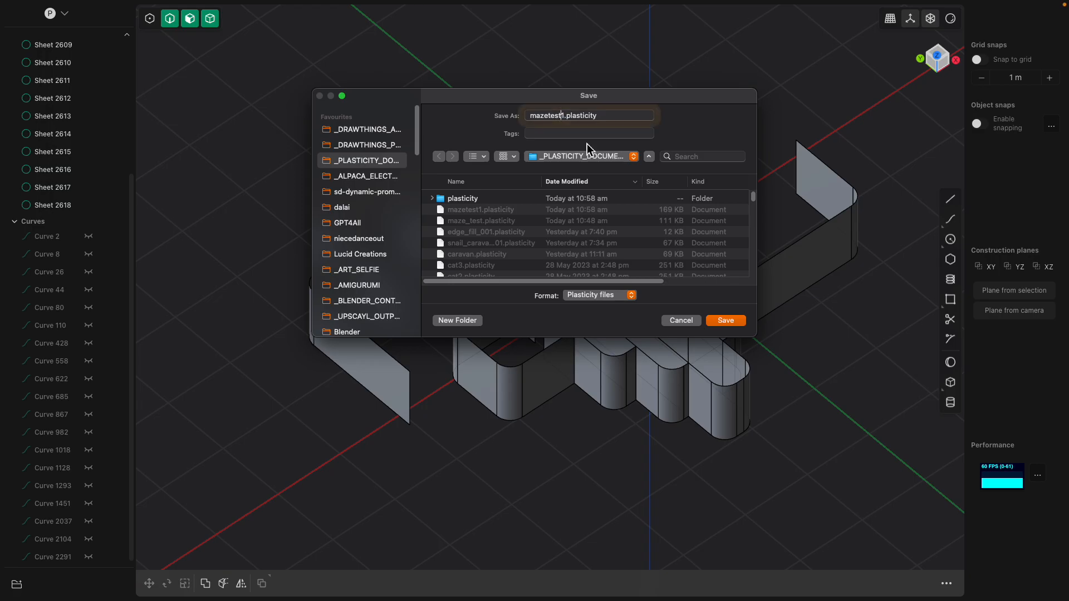
click(711, 320)
- Select all the round-cornered wall sheets and thicken them about -0.071 m on one side into solids
middle_drag(659, 316, 604, 365)
key(a)
text(f)
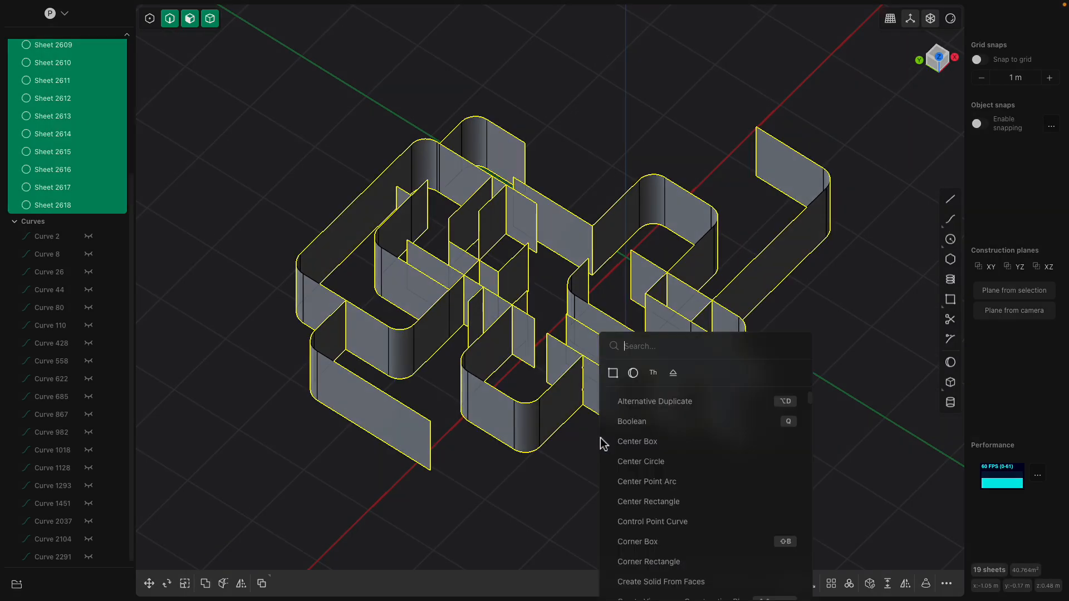
text(thic)
click(635, 395)
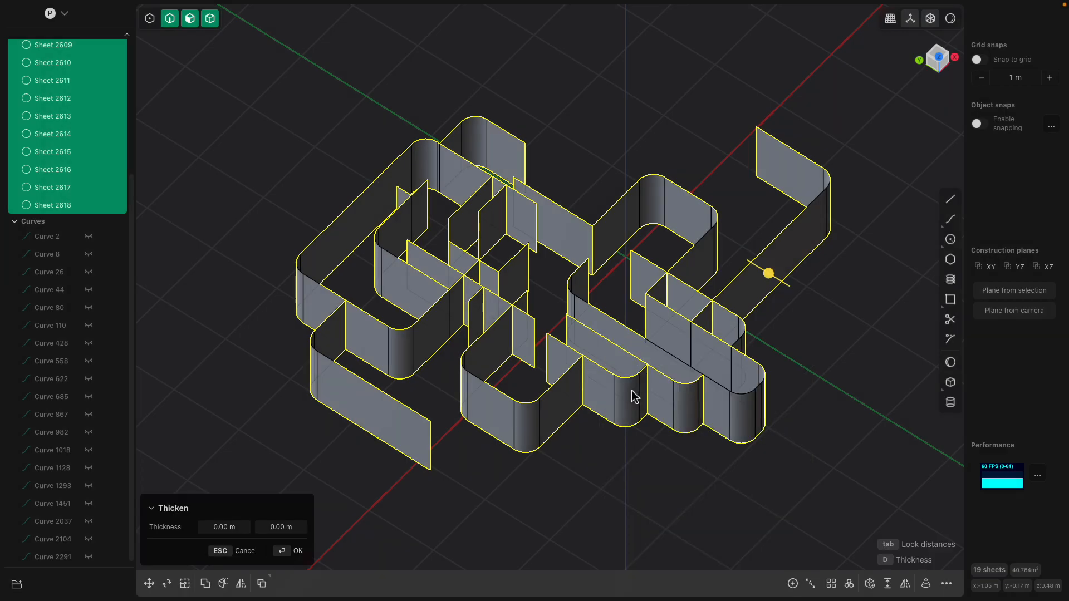
mouse_move(776, 280)
mouse_down()
mouse_move(789, 277)
mouse_move(767, 271)
mouse_up()
middle_drag(742, 277, 737, 299)
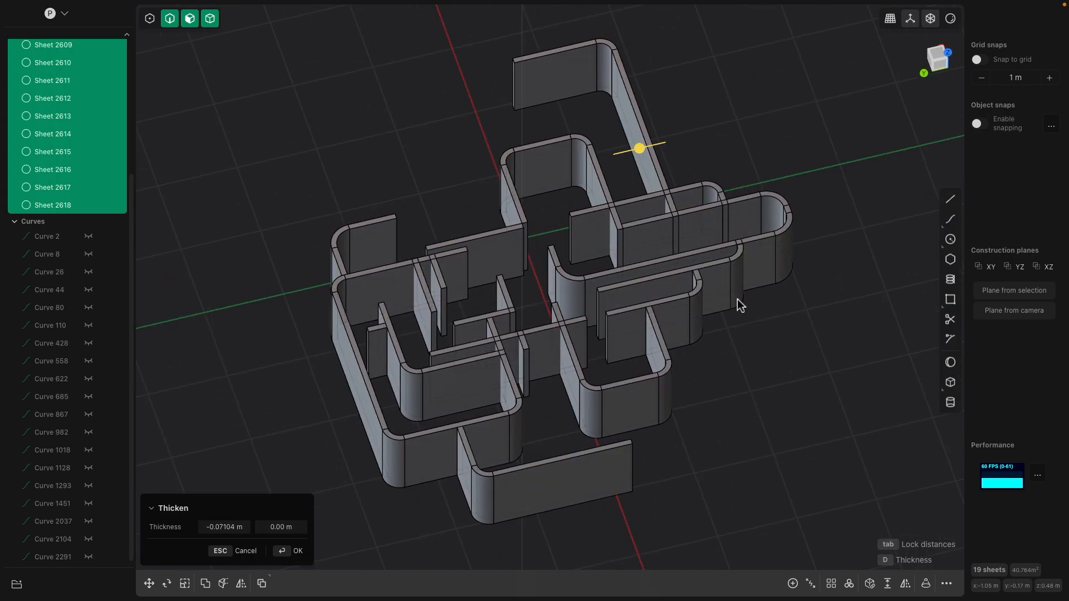
key(Return)
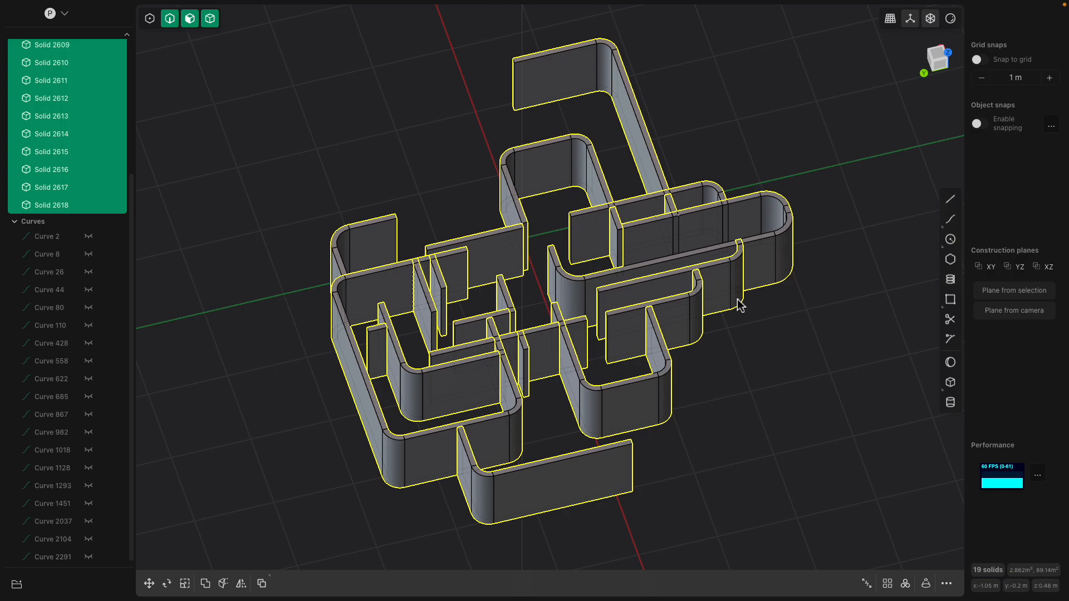
- Join all the selected round-cornered wall solids with a Boolean
middle_drag(736, 301, 640, 287)
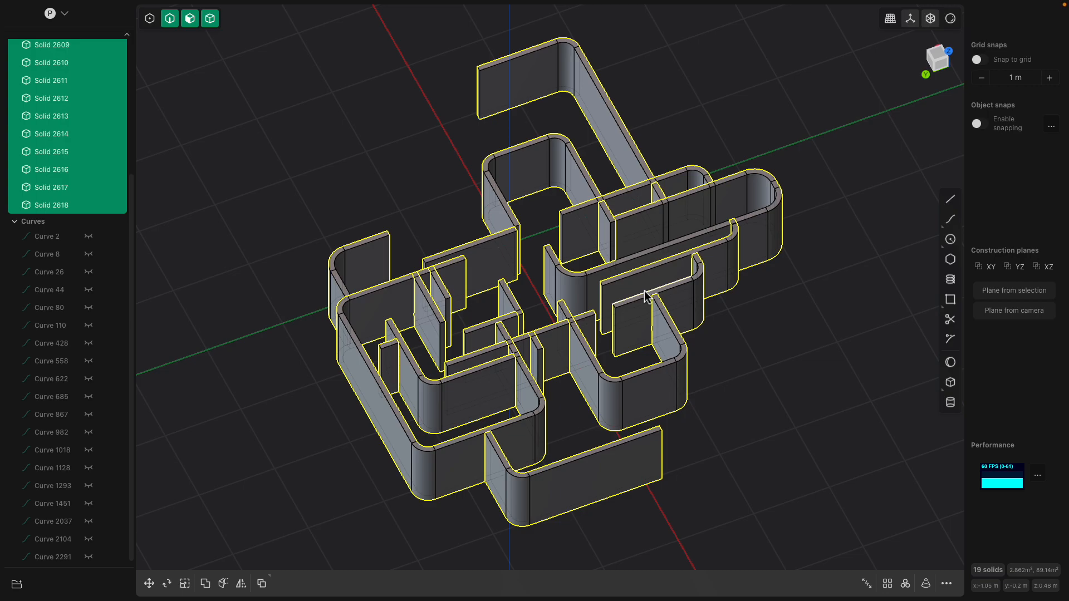
key(shift+u)
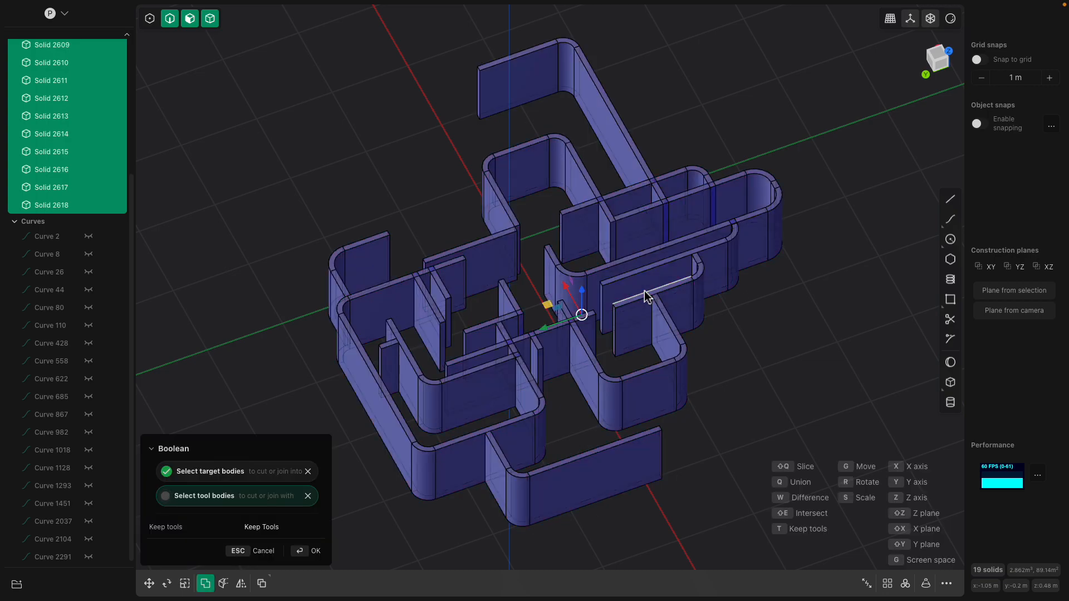
key(Return)
- Move the separate straight wall Solid 2601 about 0.167 m in X and 1.062 m in Y, into the side wall
middle_drag(710, 323, 543, 355)
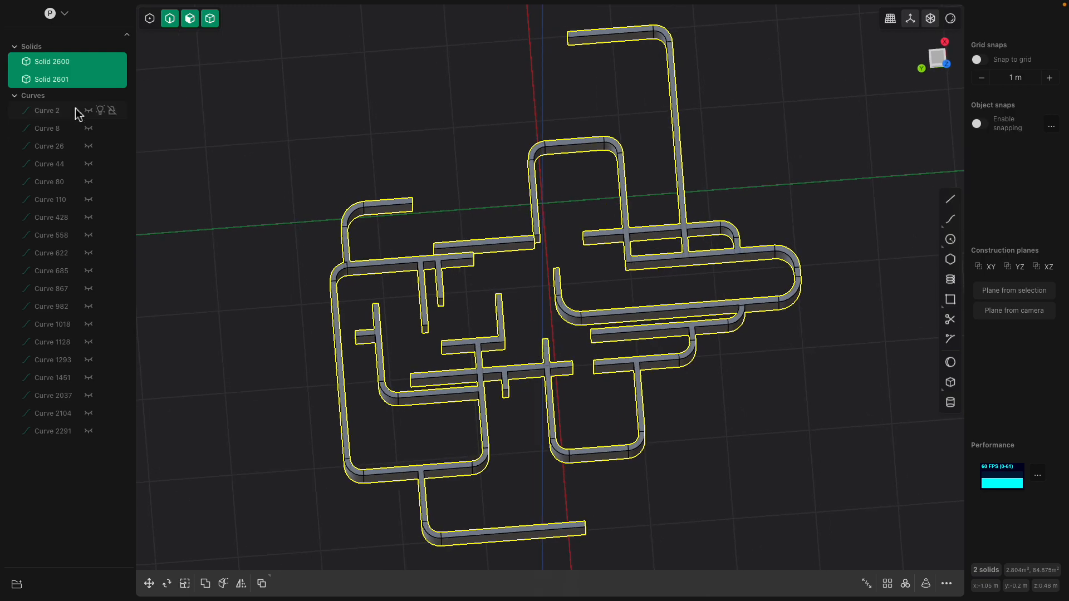
click(72, 78)
middle_drag(182, 143, 547, 270)
key(g)
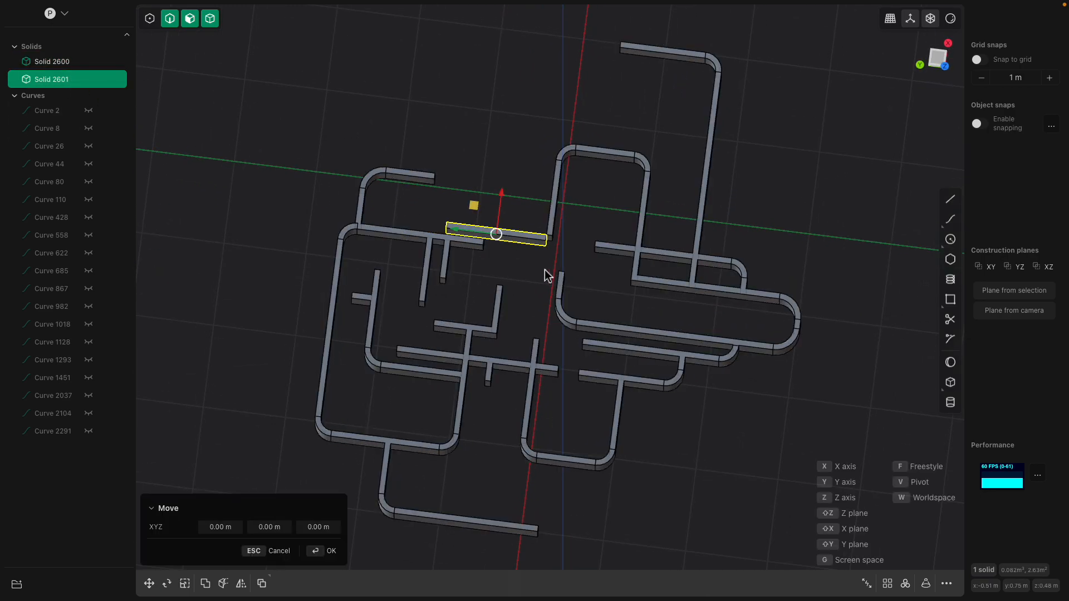
scroll(529, 262, up, 5)
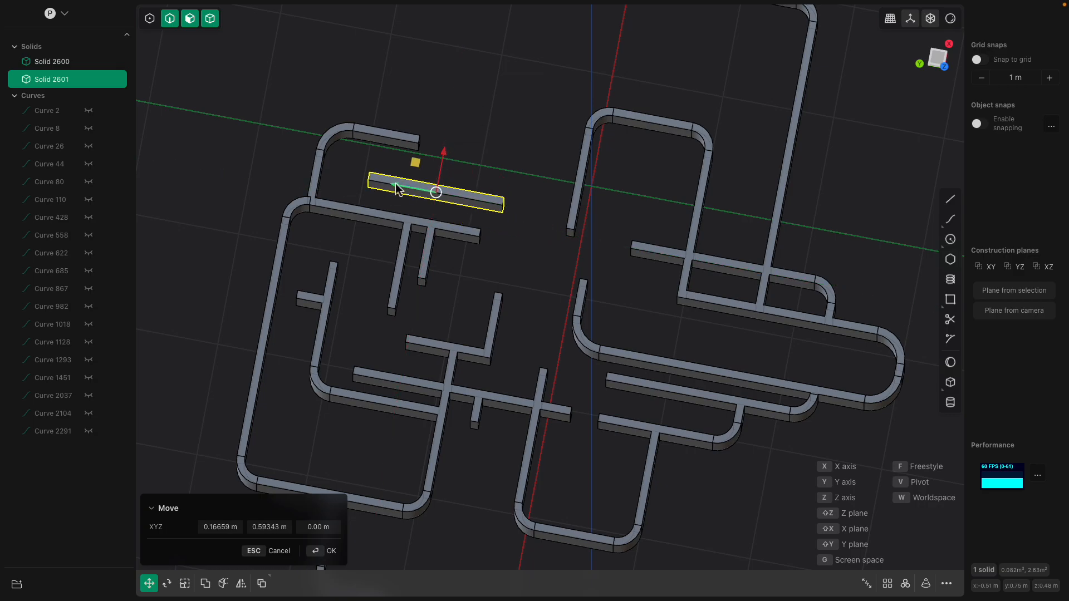
middle_drag(410, 205, 400, 185)
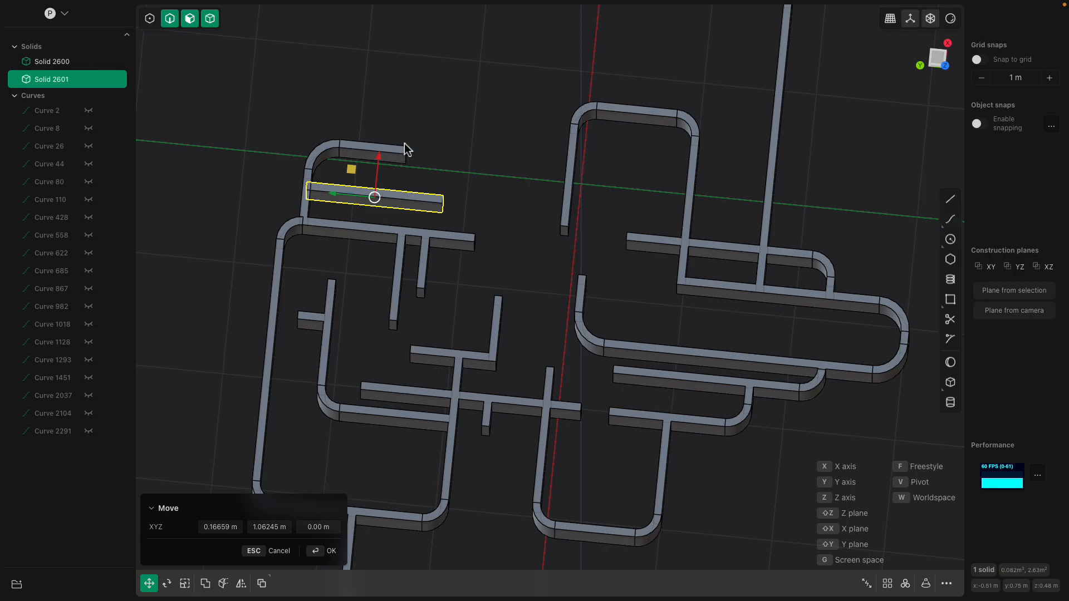
click(404, 143)
- Join the moved straight wall and the main maze body into one solid with a Boolean
click(402, 149)
shift+click(405, 197)
key(q)
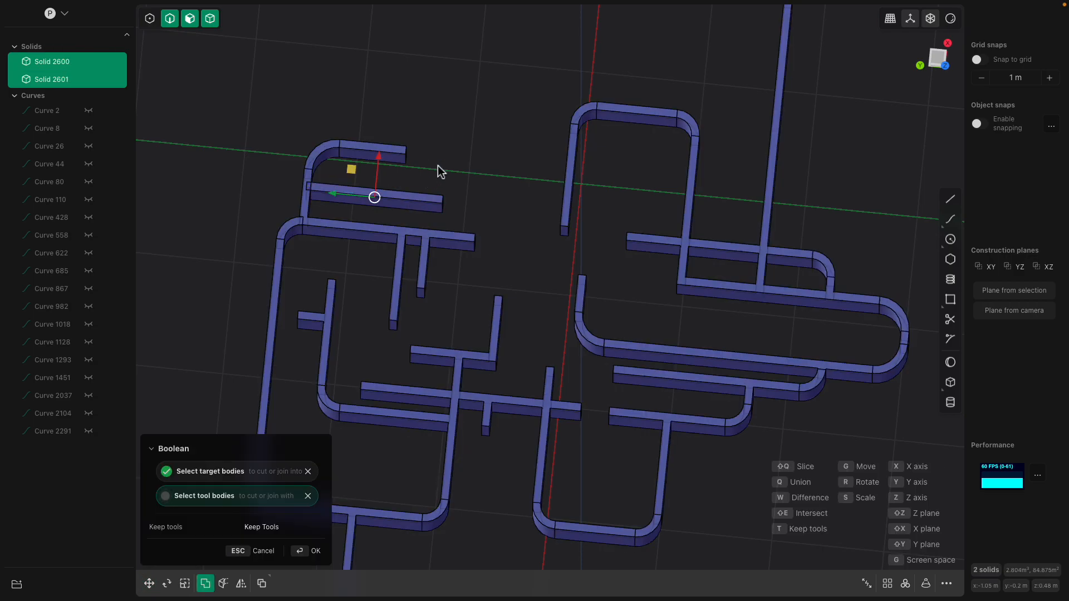
key(Return)
middle_drag(439, 170, 453, 219)
click(444, 149)
key(b)
scroll(477, 131, up, 2)
middle_drag(524, 233, 565, 178)
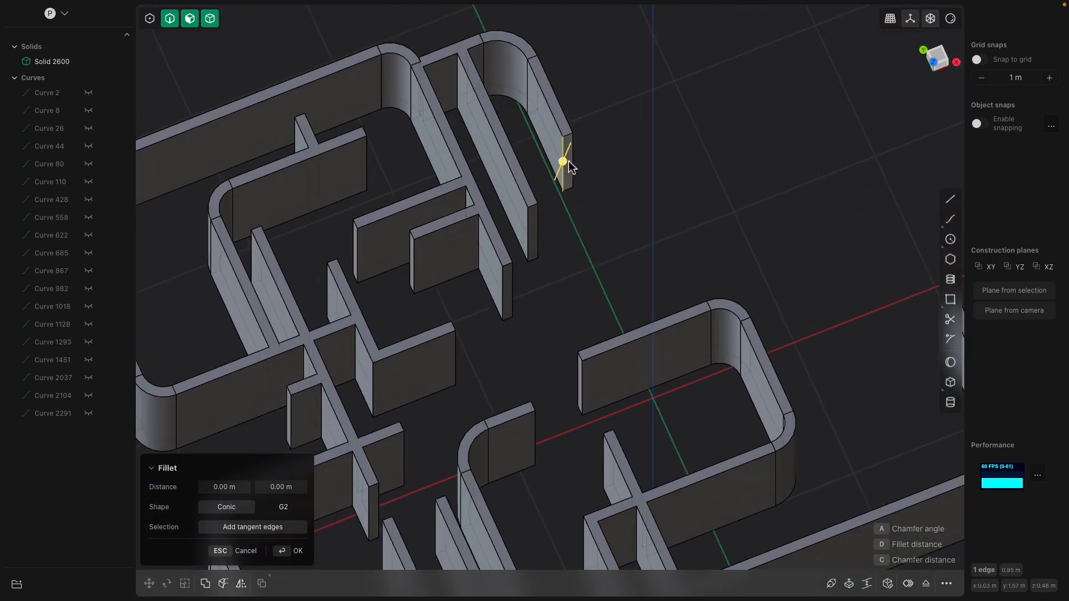
scroll(572, 184, up, 2)
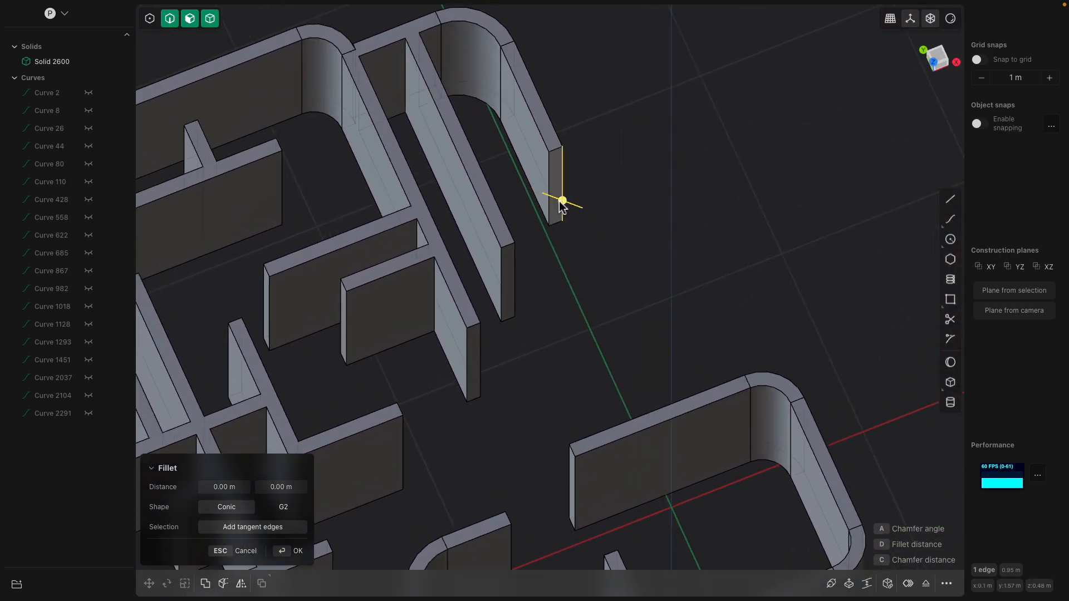
click(549, 157)
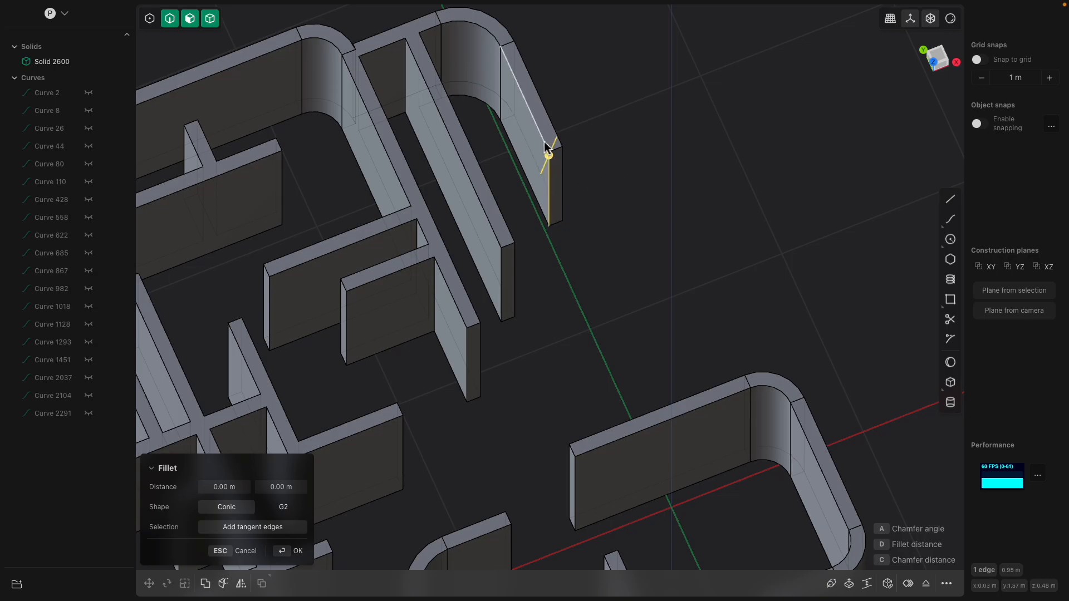
- Turn off the X-ray display and lengthen the curved wall by offsetting the face at its free end
click(929, 24)
key(Escape)
click(559, 197)
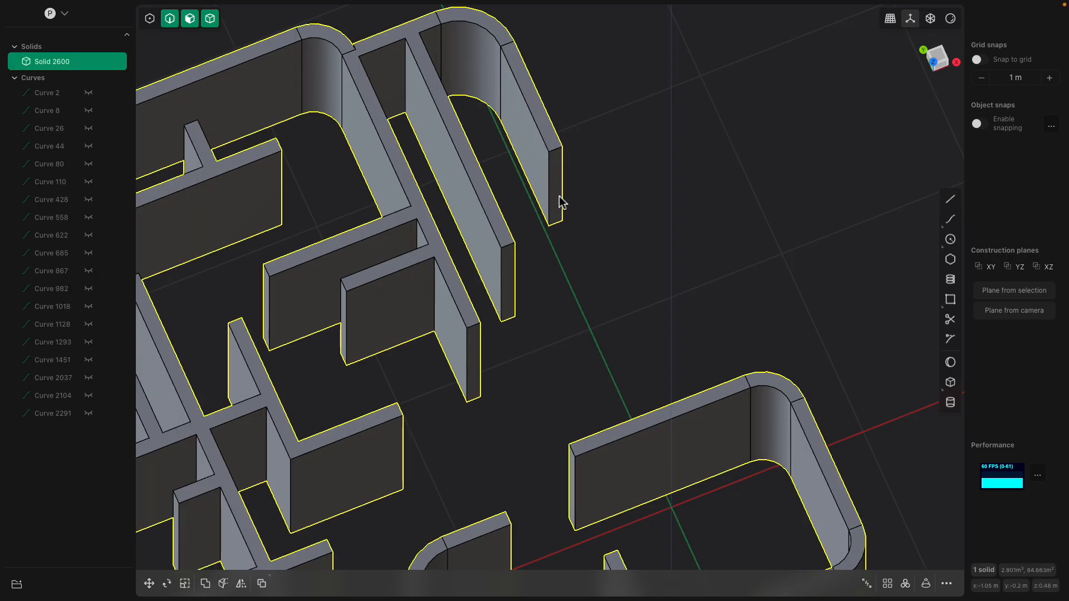
click(560, 197)
scroll(579, 245, down, 1)
shift+middle_drag(587, 260, 635, 209)
drag(630, 187, 700, 382)
middle_drag(699, 382, 532, 374)
shift+middle_drag(531, 374, 616, 320)
key(Return)
shift+middle_drag(613, 371, 601, 346)
- Adjust the free end of the short straight wall beside the round-cornered enclosure by offsetting its end face
key(Escape)
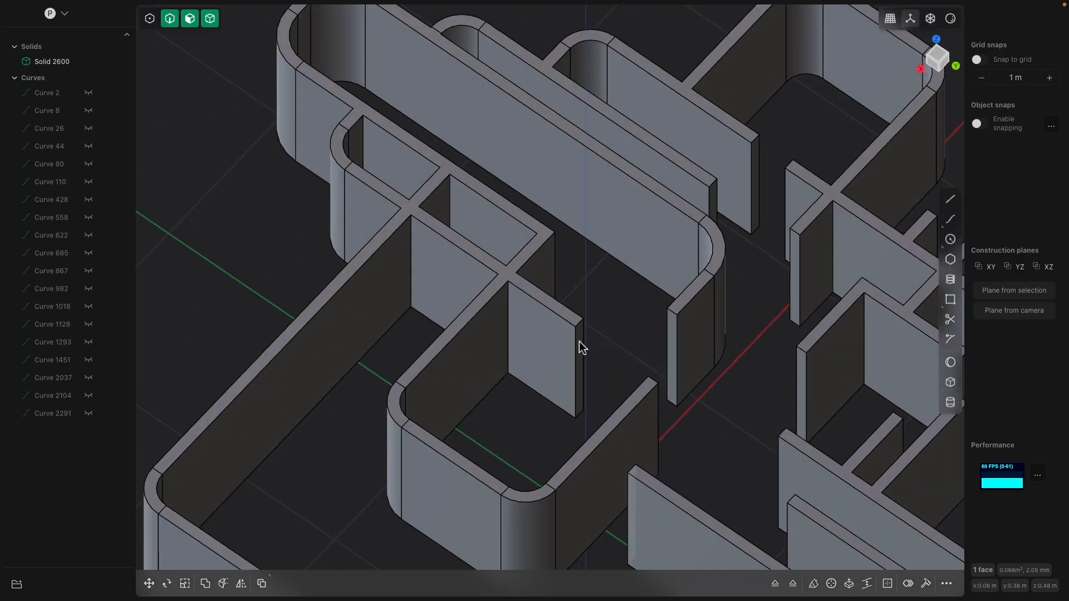
click(578, 346)
scroll(593, 350, up, 2)
key(Escape)
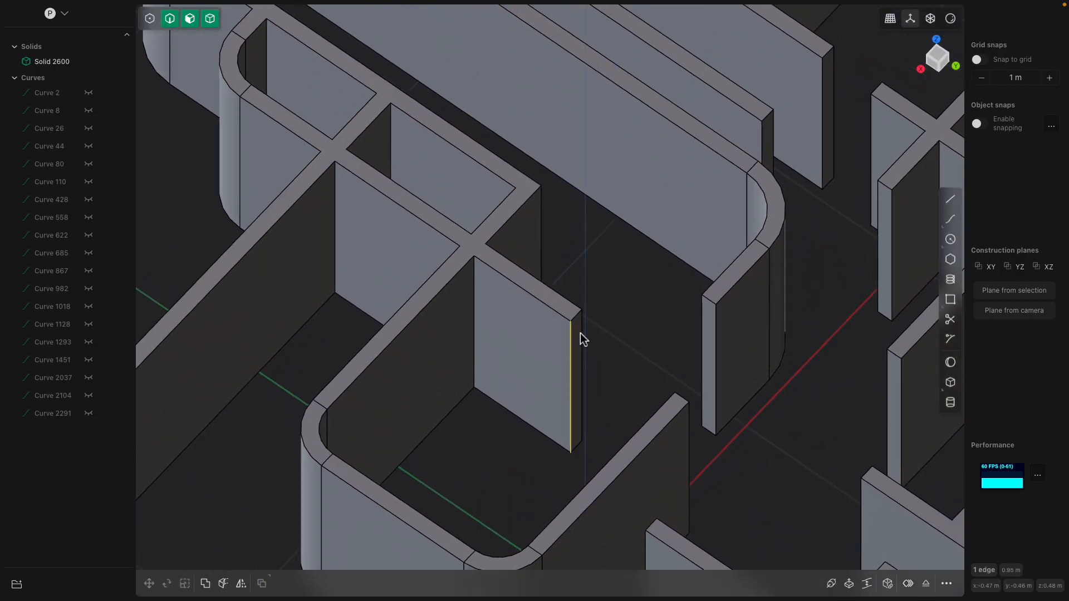
scroll(592, 333, up, 2)
click(577, 336)
mouse_move(613, 359)
mouse_down()
mouse_move(448, 293)
mouse_move(490, 294)
mouse_move(625, 394)
mouse_move(587, 362)
mouse_move(600, 372)
mouse_up()
middle_drag(575, 330, 590, 300)
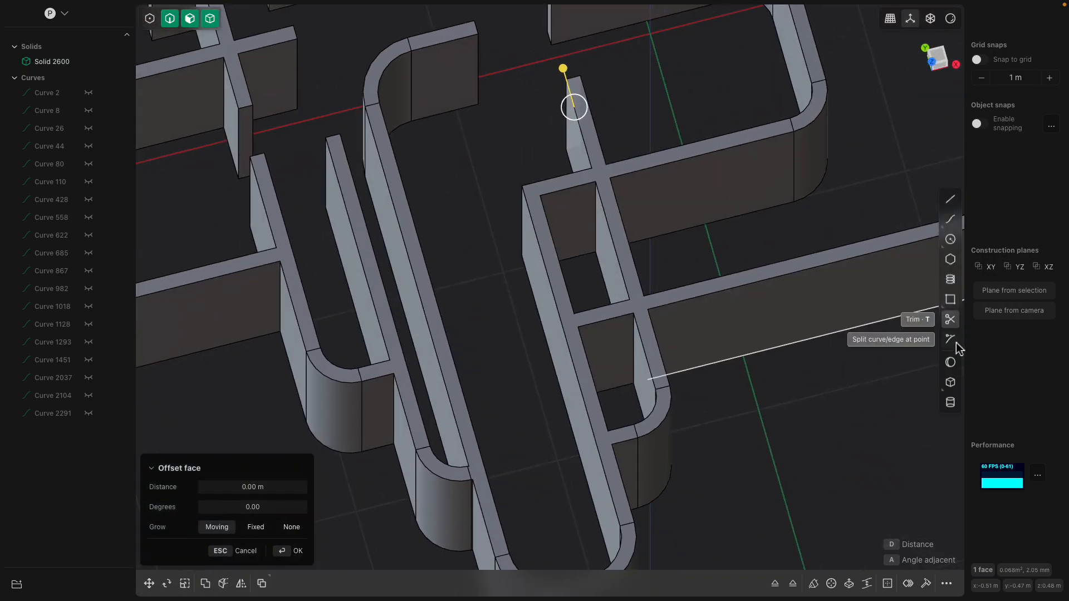
click(950, 382)
middle_drag(768, 329, 552, 274)
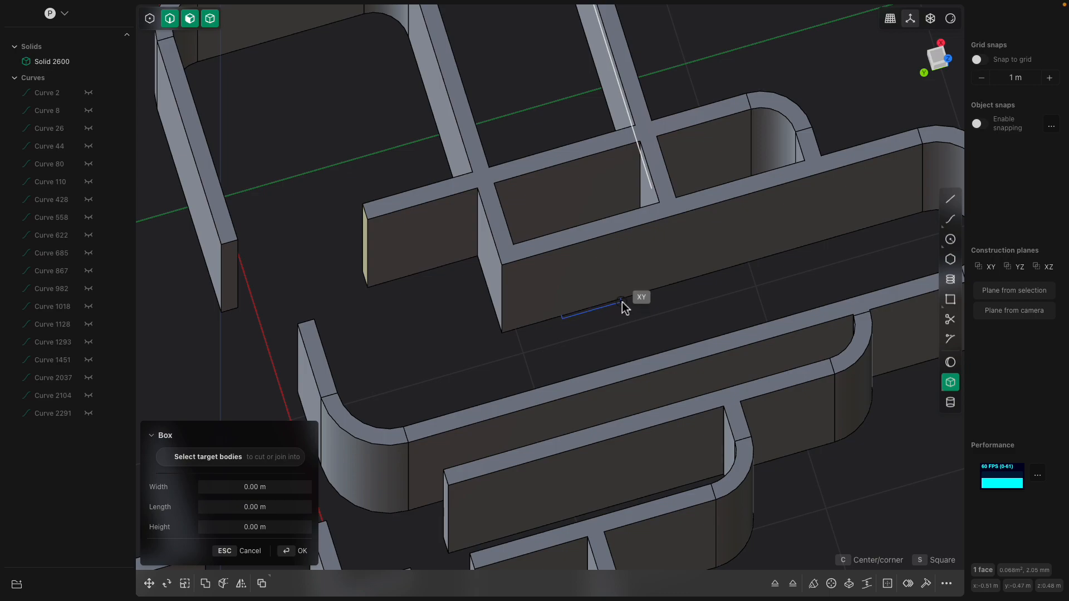
key(Escape)
middle_drag(628, 298, 660, 239)
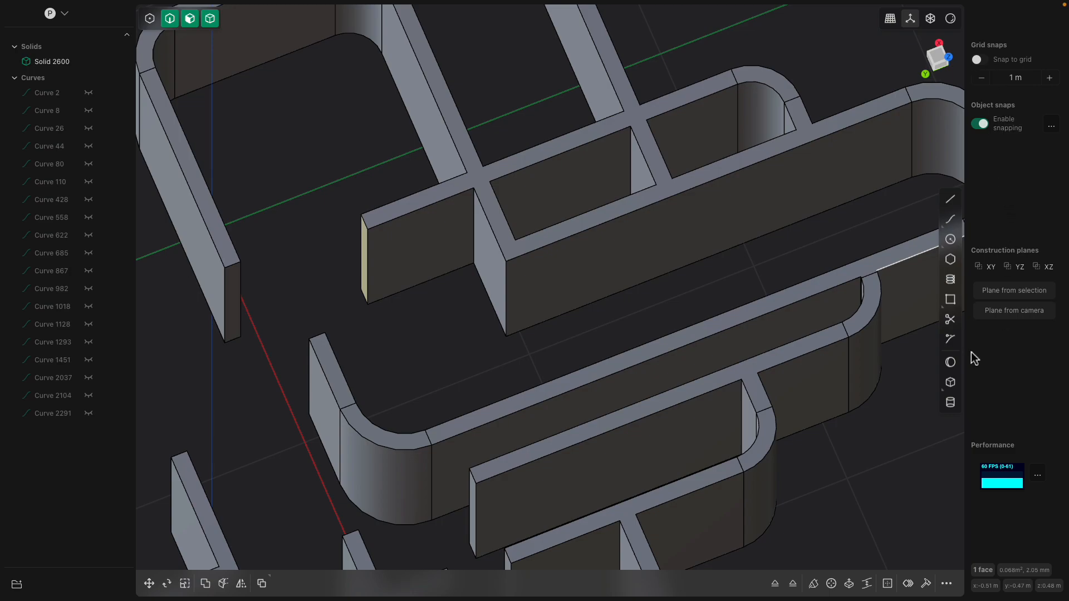
- With object snapping enabled, cut a doorway about 0.36 m wide and 0.67 m high through the long straight wall using a Box
click(950, 382)
middle_drag(627, 256, 540, 237)
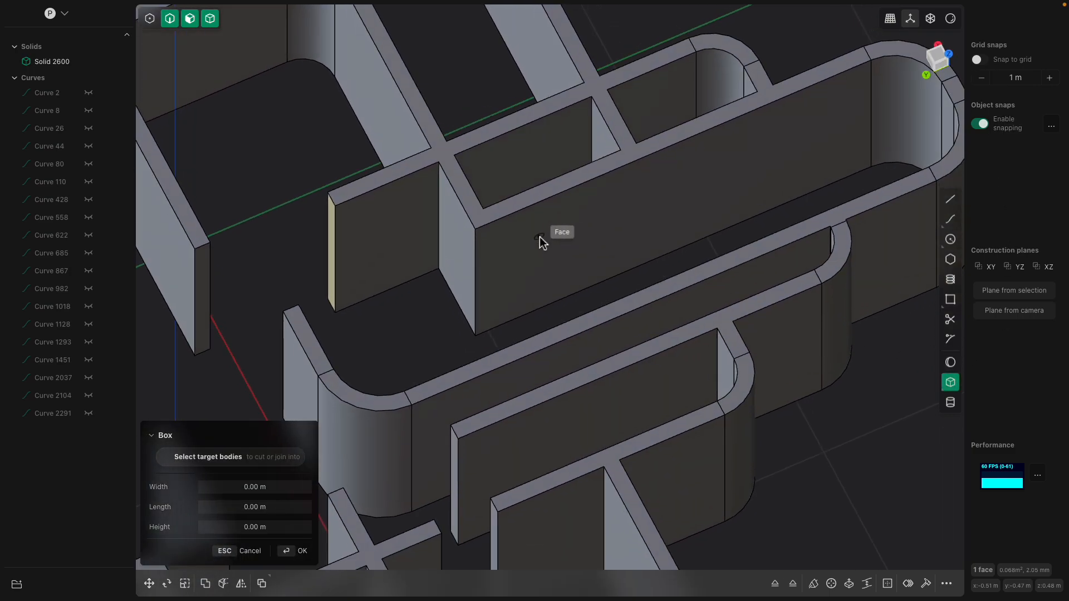
click(524, 240)
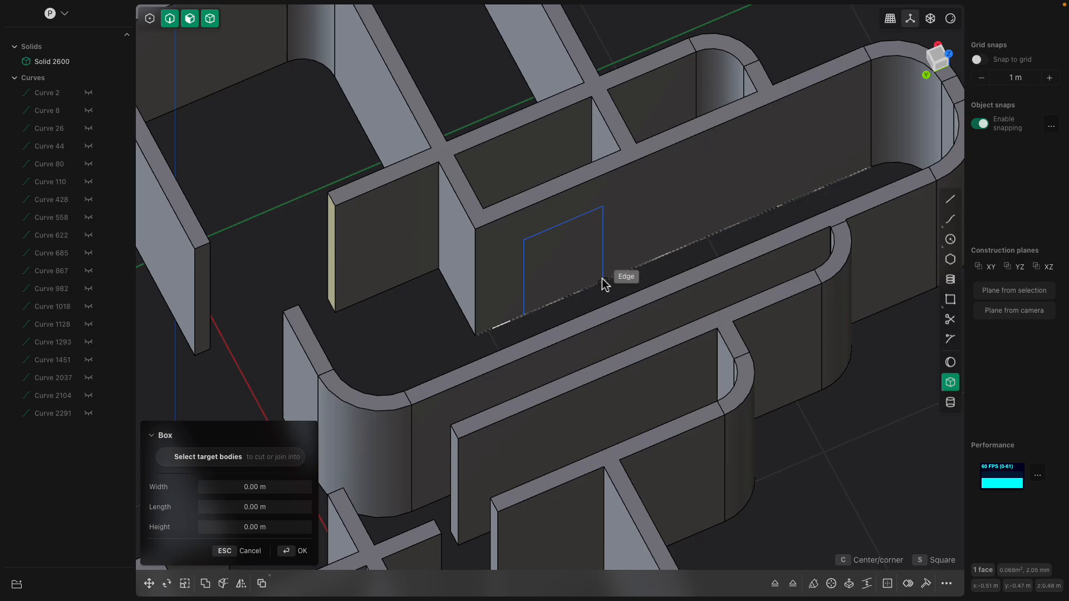
click(603, 279)
click(585, 253)
shift+middle_drag(631, 231, 576, 243)
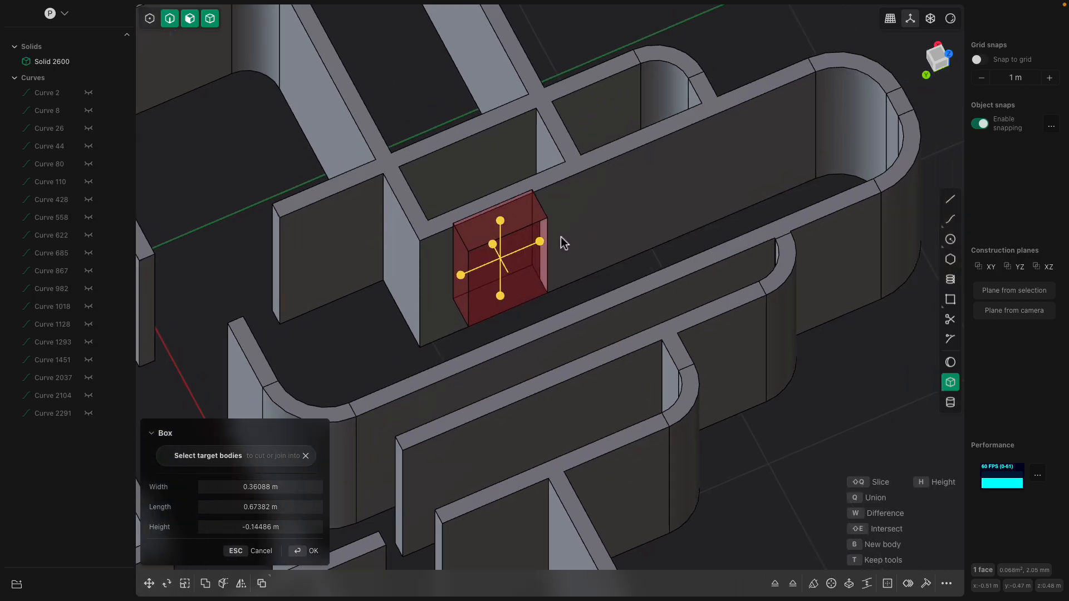
key(Return)
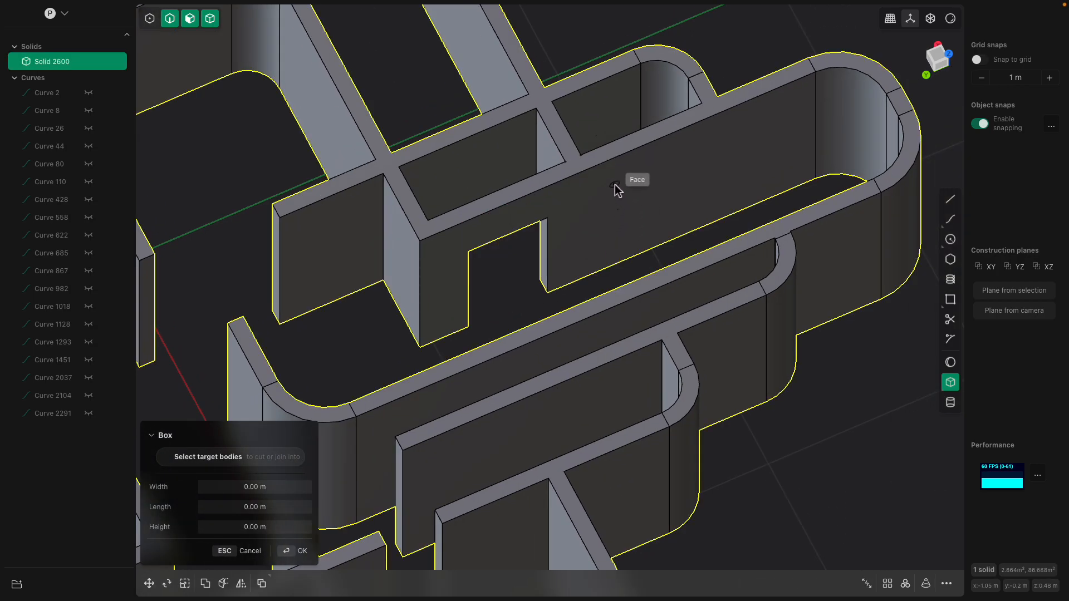
- Cut a narrower doorway down to the floor through the inner cross wall of the small room using another Box
middle_drag(521, 174, 485, 231)
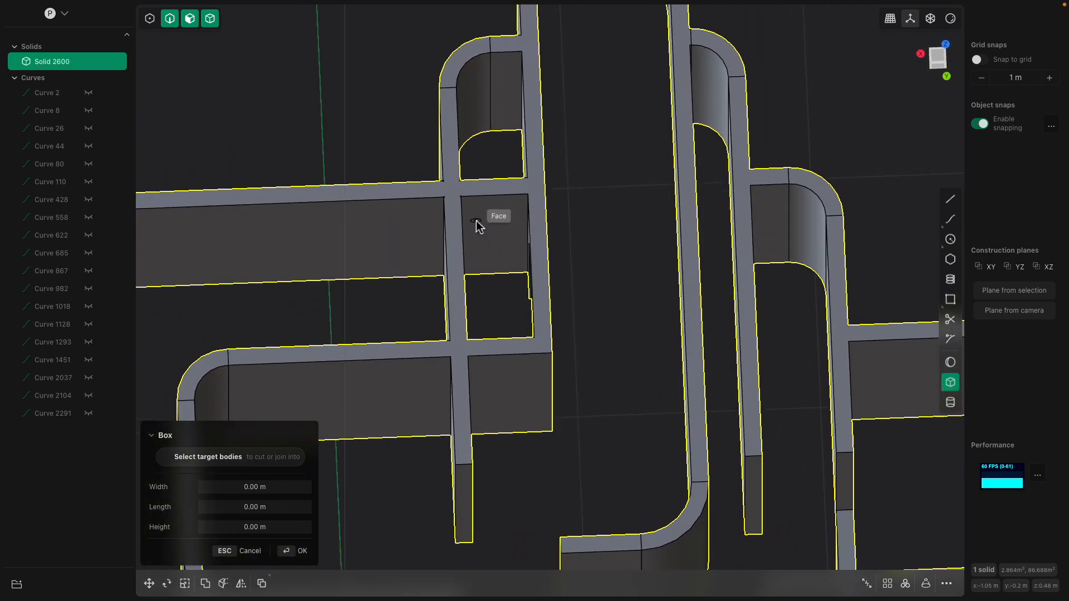
click(471, 219)
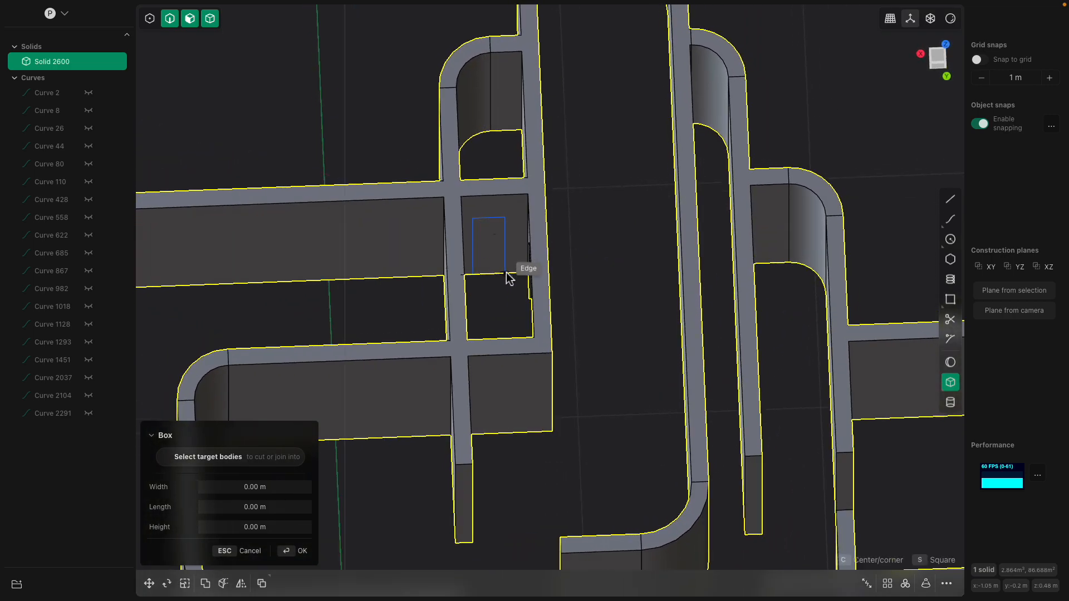
click(514, 273)
click(513, 242)
key(Return)
scroll(582, 267, down, 2)
middle_drag(574, 292, 449, 269)
click(647, 262)
shift+click(591, 276)
drag(390, 231, 391, 233)
middle_drag(458, 231, 496, 203)
key(o)
key(Escape)
double_click(512, 210)
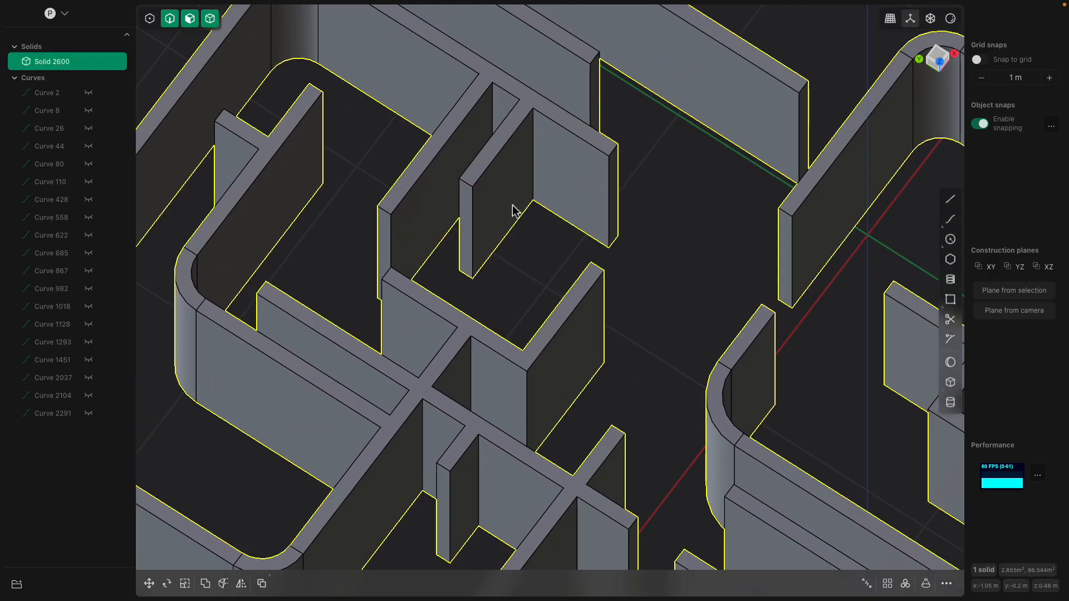
click(512, 211)
key(o)
middle_drag(557, 232, 589, 299)
- Add a Box about 0.98 m wide, 0.70 m high and 0.6 m deep projecting from the long outer wall, joined to the maze solid
click(661, 363)
middle_drag(661, 363, 752, 390)
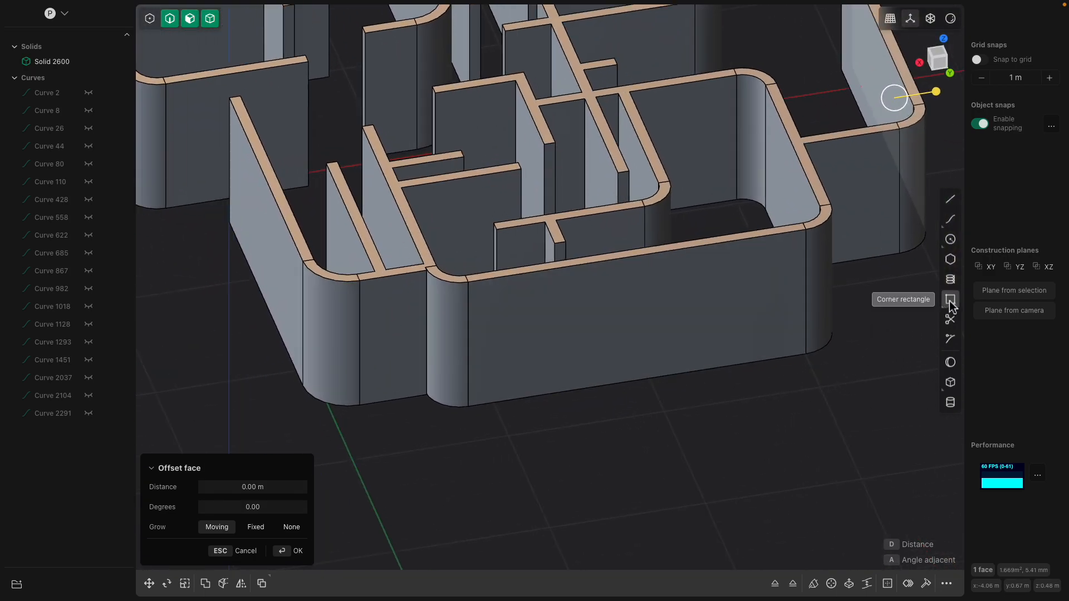
click(950, 382)
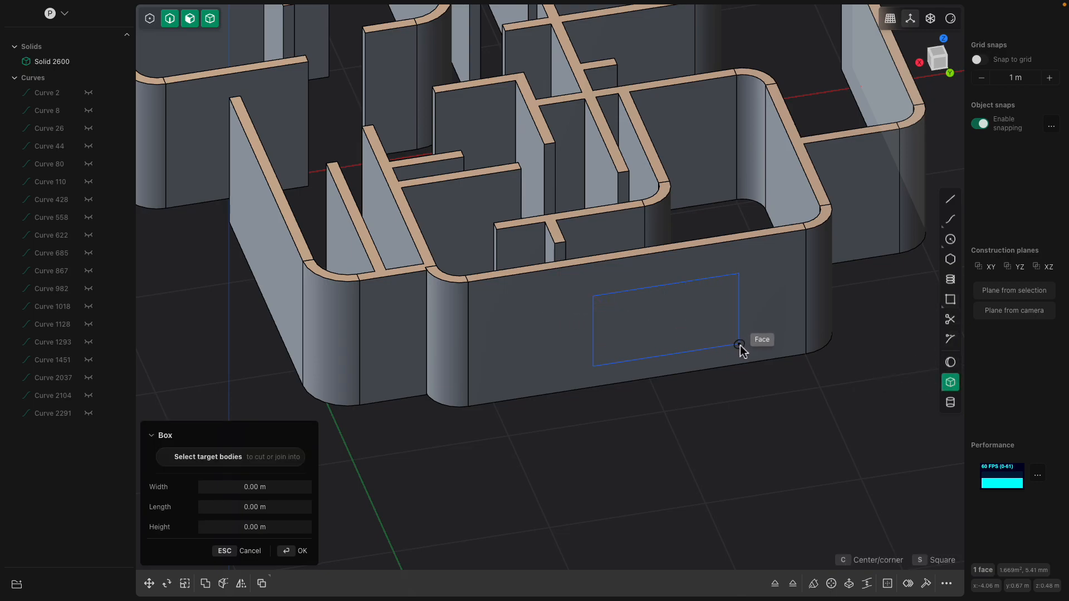
click(748, 365)
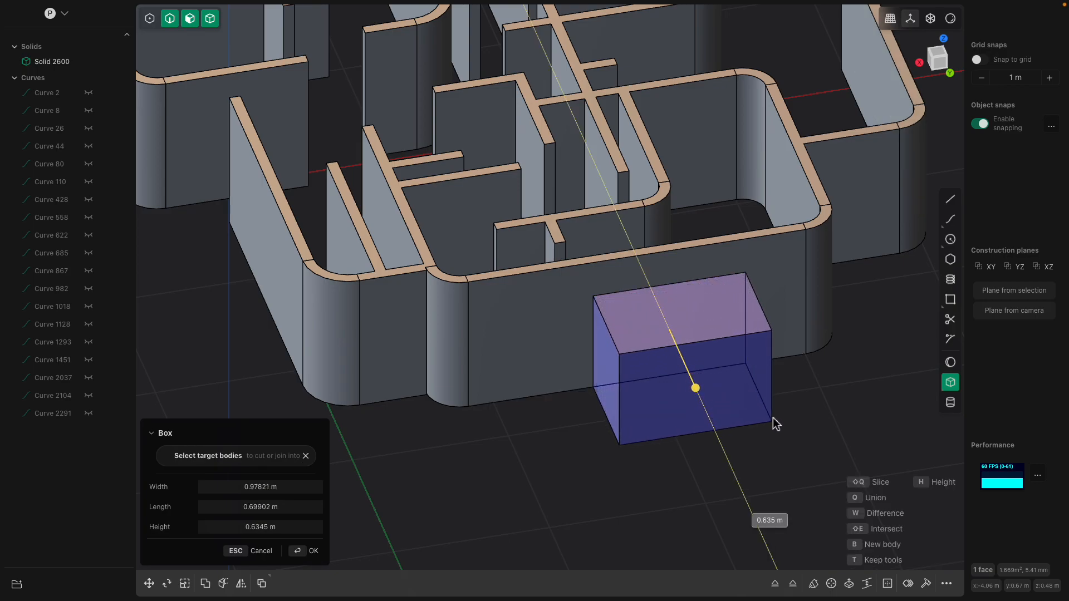
click(800, 406)
middle_drag(775, 398, 748, 219)
middle_drag(823, 299, 604, 293)
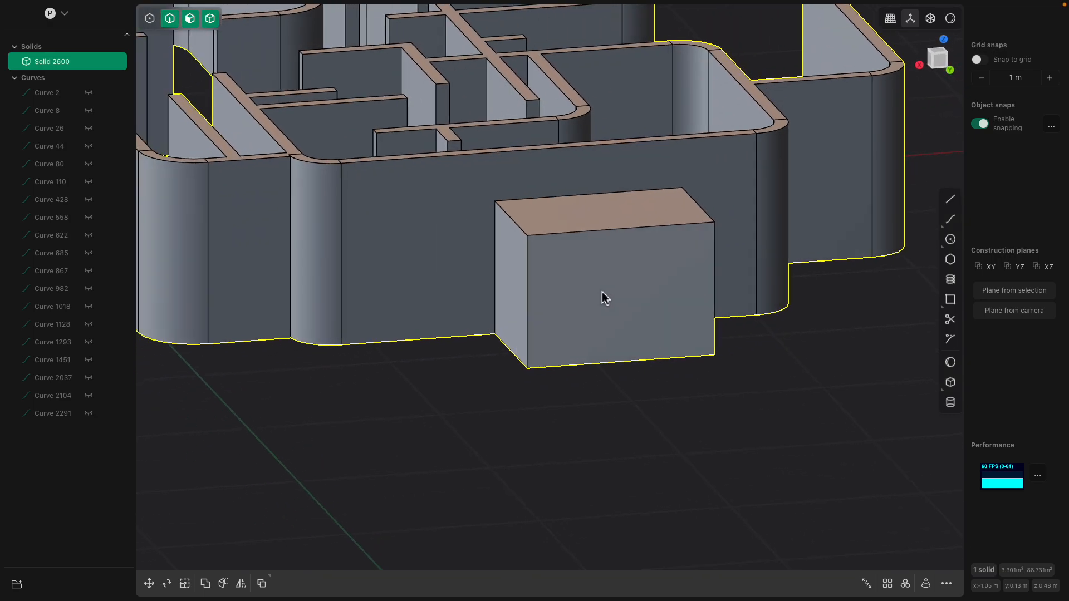
- Offset an outline about 0.09 m inside the projecting box's front face and push the inner region about 0.95 m inward through the wall
click(604, 292)
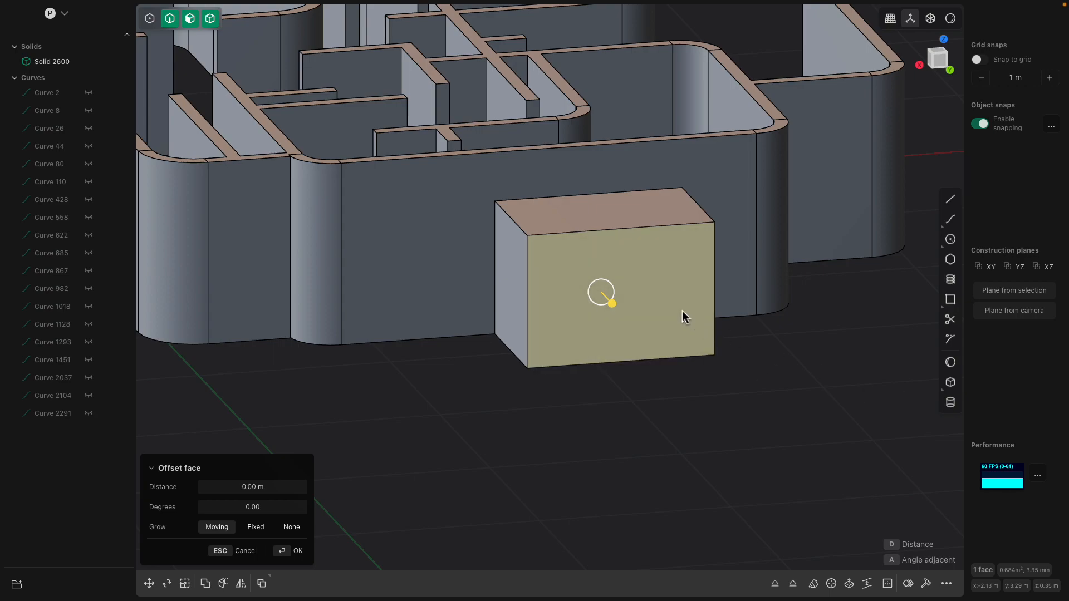
key(o)
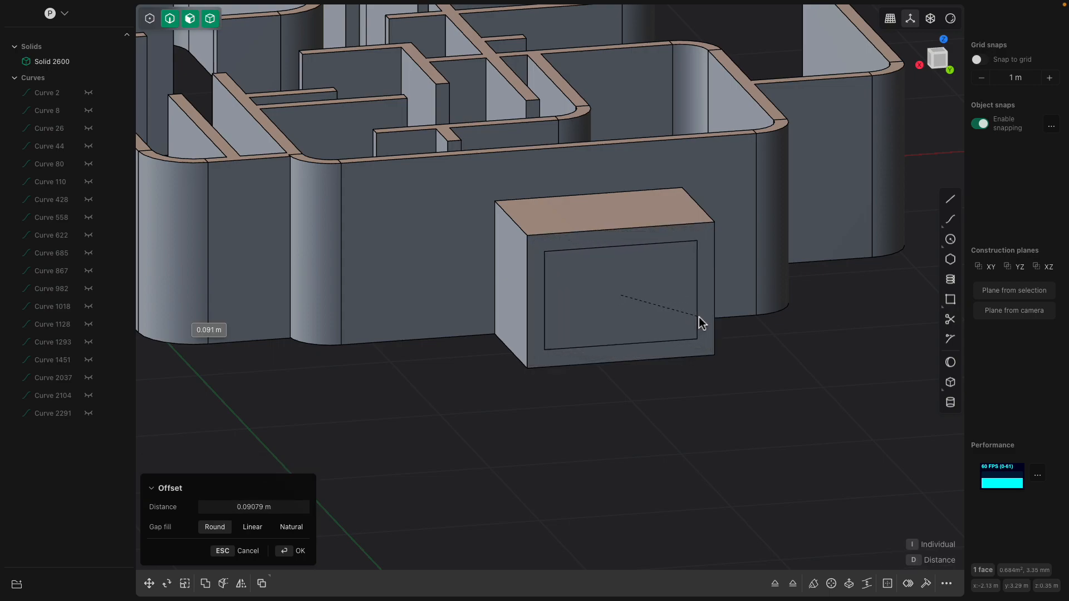
click(698, 317)
right_click(699, 317)
click(642, 312)
drag(648, 326, 605, 273)
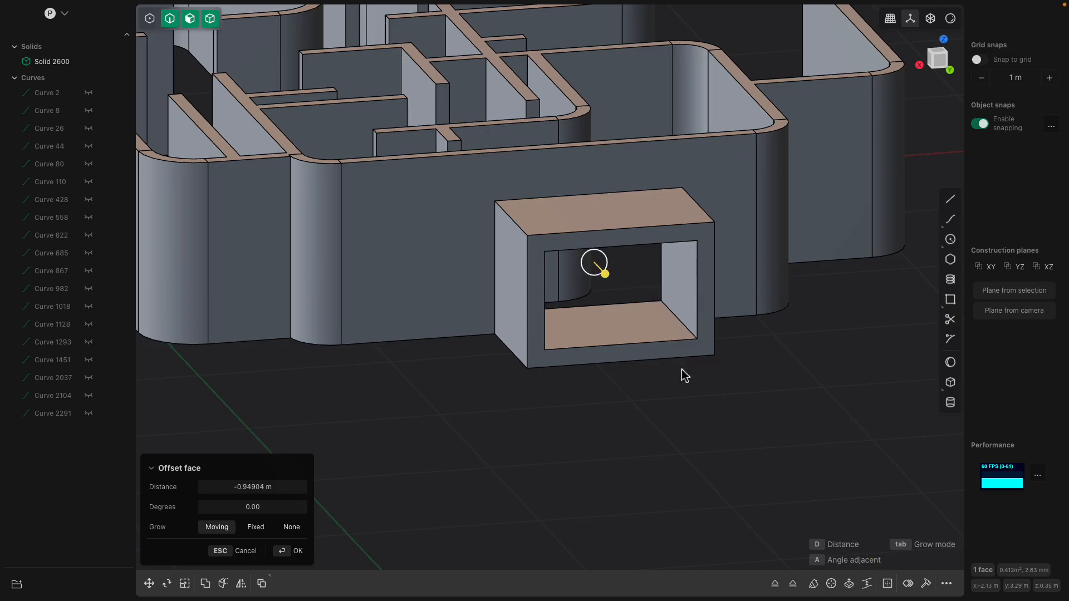
right_click(682, 369)
- Offset the bottom face of the box's opening downward through its base to leave an entrance open at floor level
middle_drag(682, 369, 658, 367)
click(595, 322)
click(596, 325)
drag(599, 295, 600, 334)
right_click(626, 398)
- Fillet the four inner and outer upper corner edges of the entrance with a distance of about 0.2 m
middle_drag(626, 399, 616, 326)
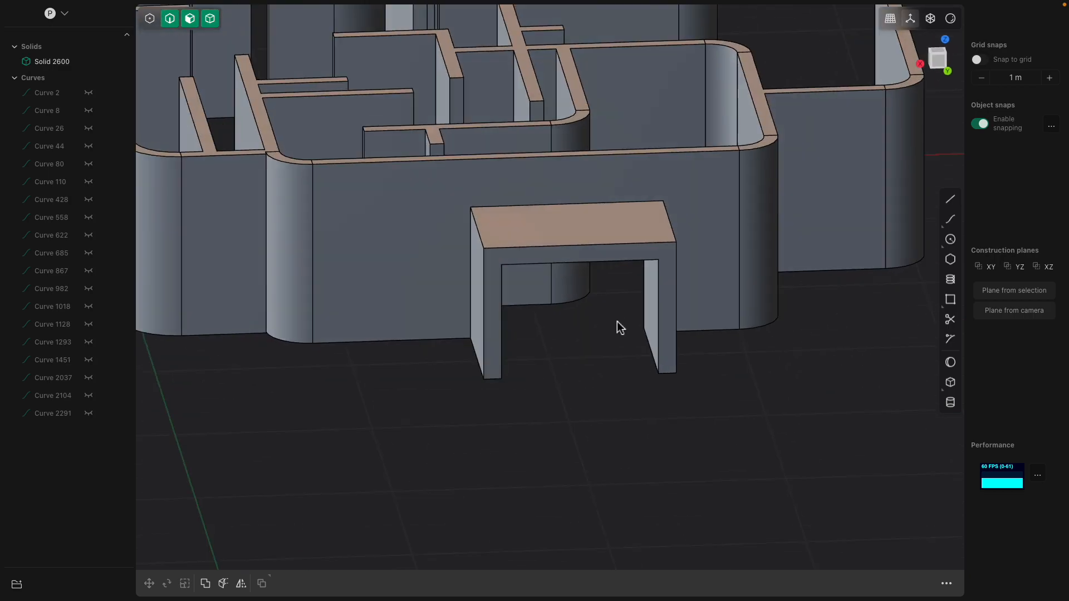
click(479, 243)
click(475, 241)
middle_drag(646, 245, 477, 195)
click(651, 242)
click(662, 155)
drag(468, 188, 480, 204)
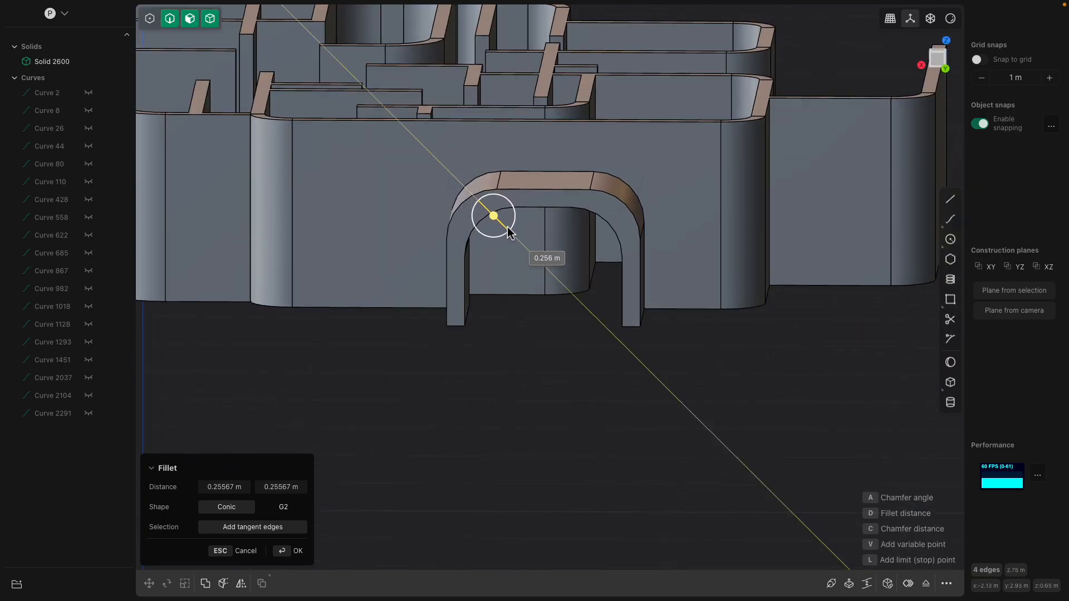
middle_drag(513, 230, 497, 333)
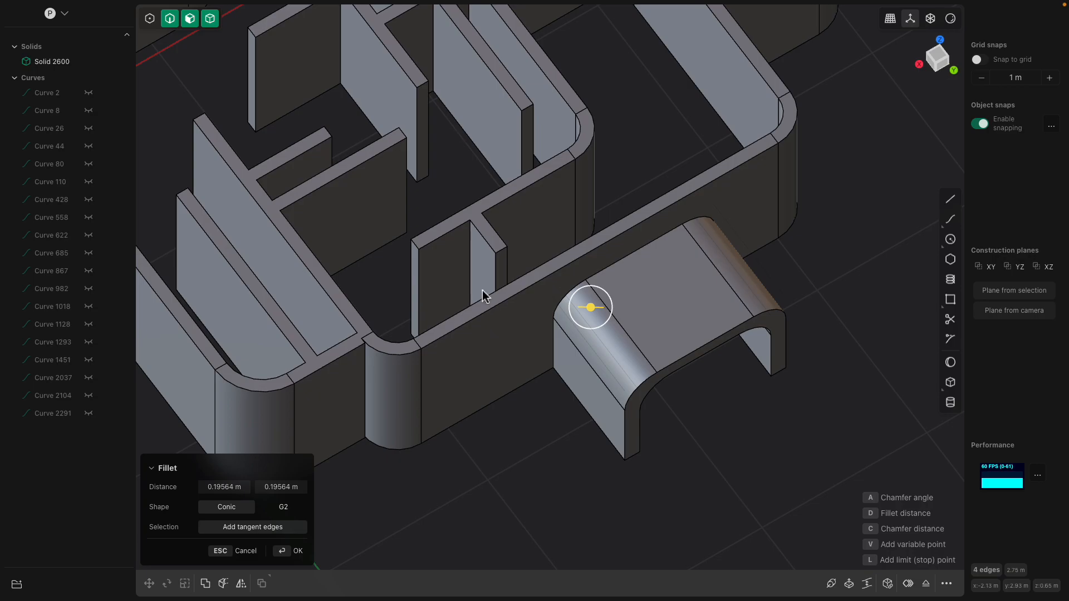
middle_drag(483, 246, 518, 256)
key(Return)
- Fillet the two vertical edges at the sharp corner of the small room with the doorways by about 0.10 m
click(543, 229)
key(f)
key(Escape)
shift+click(547, 232)
key(b)
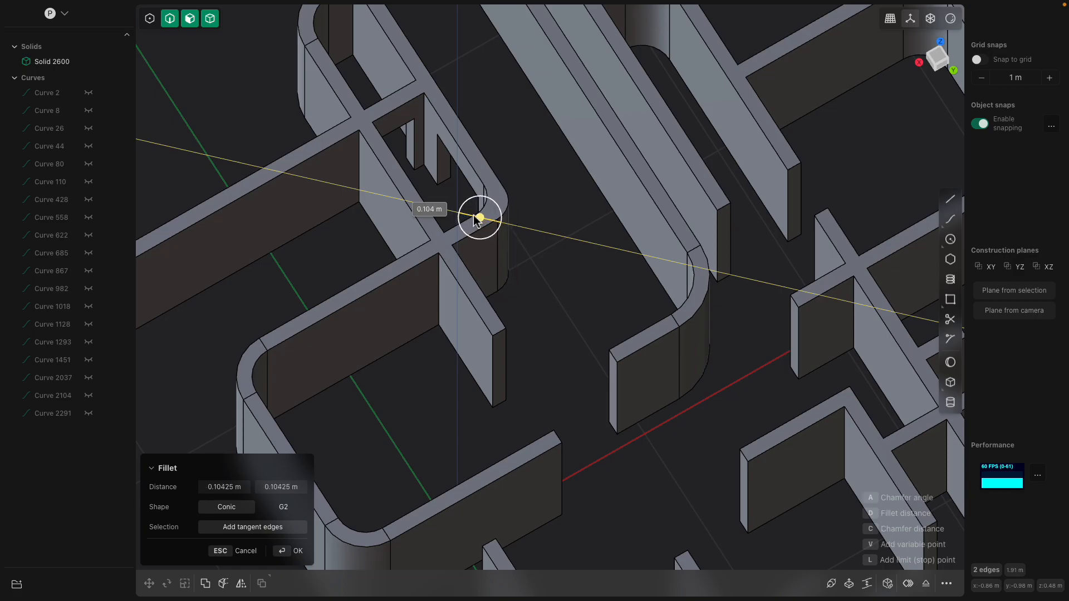
key(Return)
- Lengthen the straight inner wall toward the adjacent outer wall by offsetting its free-end face about 0.75 m
middle_drag(575, 267, 655, 343)
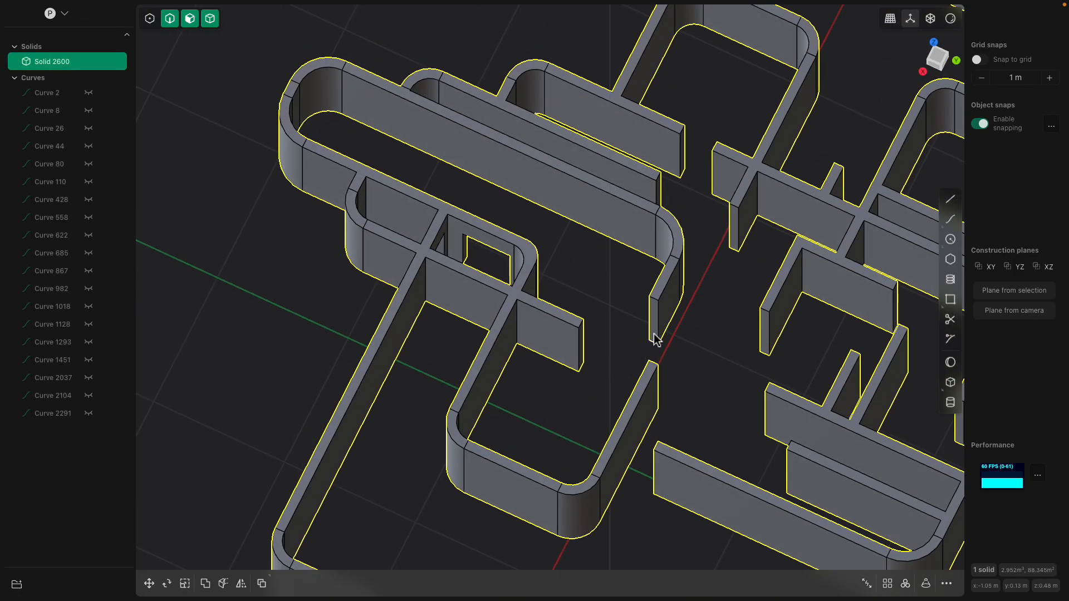
middle_drag(726, 341, 636, 228)
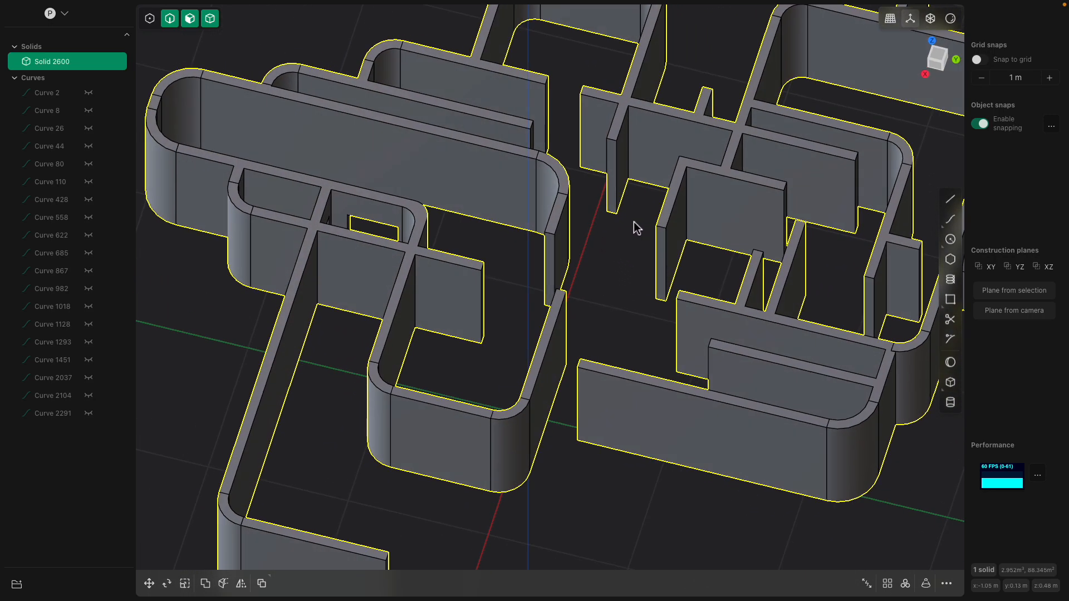
click(659, 266)
key(f)
click(663, 278)
key(f)
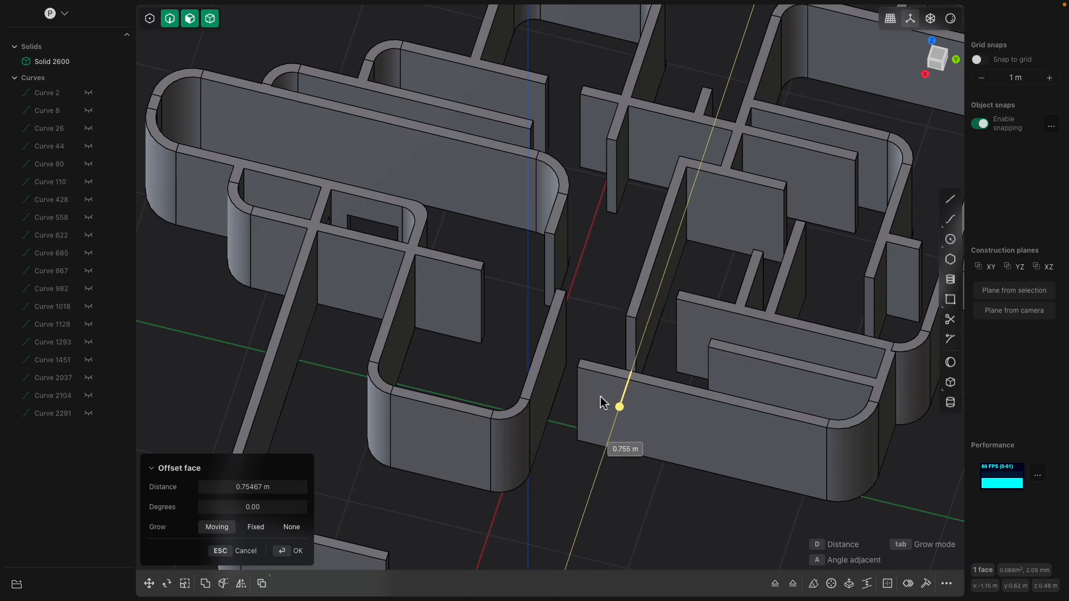
middle_drag(615, 324, 656, 388)
scroll(664, 280, down, 2)
scroll(590, 325, up, 4)
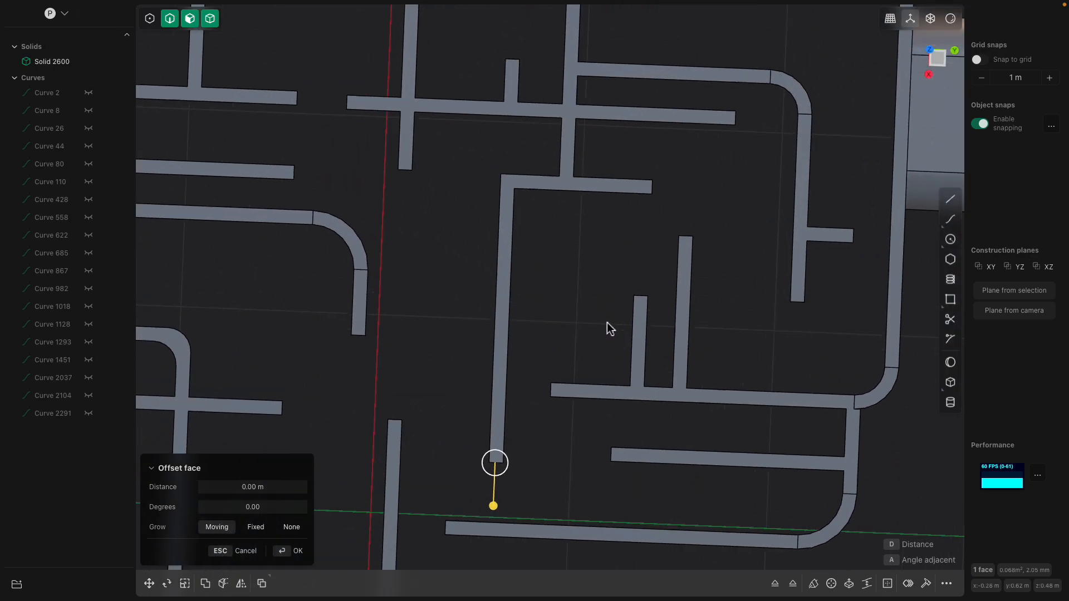
- Select the end face and both side faces of the short inner wall branching off the cross wall
middle_drag(609, 327, 550, 304)
click(609, 336)
middle_drag(609, 337, 486, 283)
scroll(490, 318, up, 1)
click(495, 269)
scroll(494, 270, up, 3)
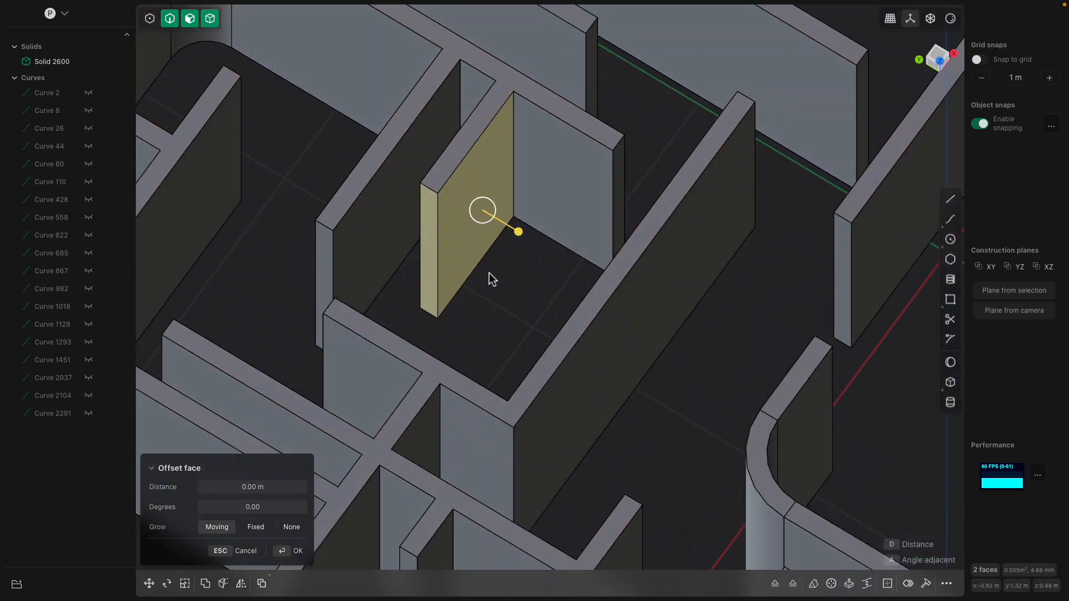
key(g)
mouse_move(419, 215)
mouse_down()
mouse_move(454, 234)
mouse_move(427, 218)
mouse_up()
mouse_move(427, 219)
middle_down()
mouse_move(517, 216)
mouse_move(428, 227)
middle_up()
key(Escape)
shift+click(482, 236)
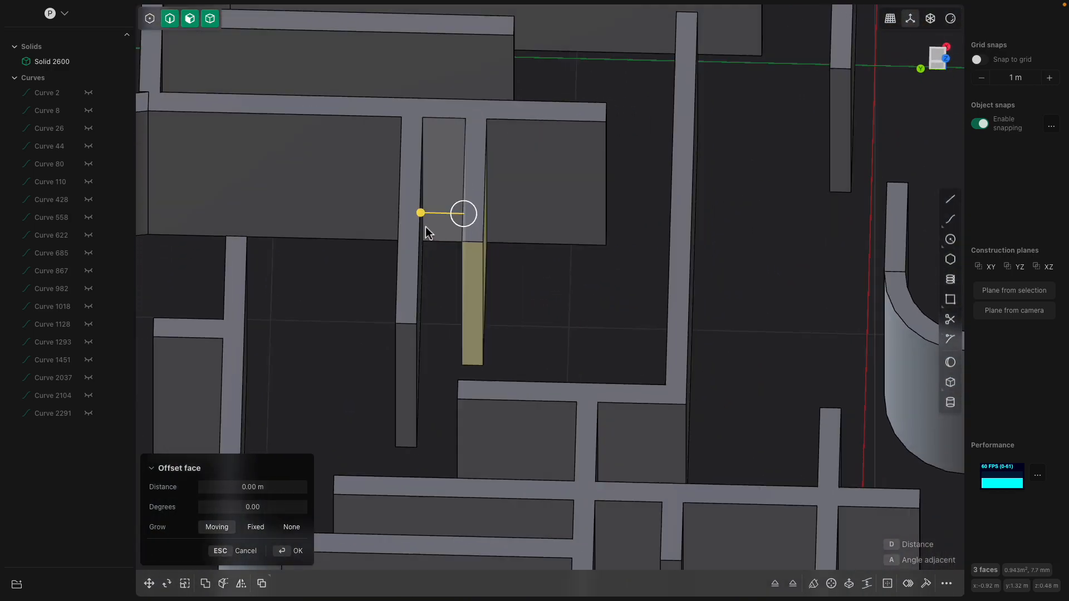
- Move the selected short-wall faces along the cross wall to its free end
key(g)
drag(436, 263, 559, 265)
middle_drag(554, 267, 504, 330)
drag(513, 318, 503, 299)
middle_drag(503, 299, 641, 287)
key(Return)
- Trim the cross wall's free end by offsetting its end face about -0.107 m, flush with the relocated short wall
click(622, 237)
drag(641, 288, 630, 273)
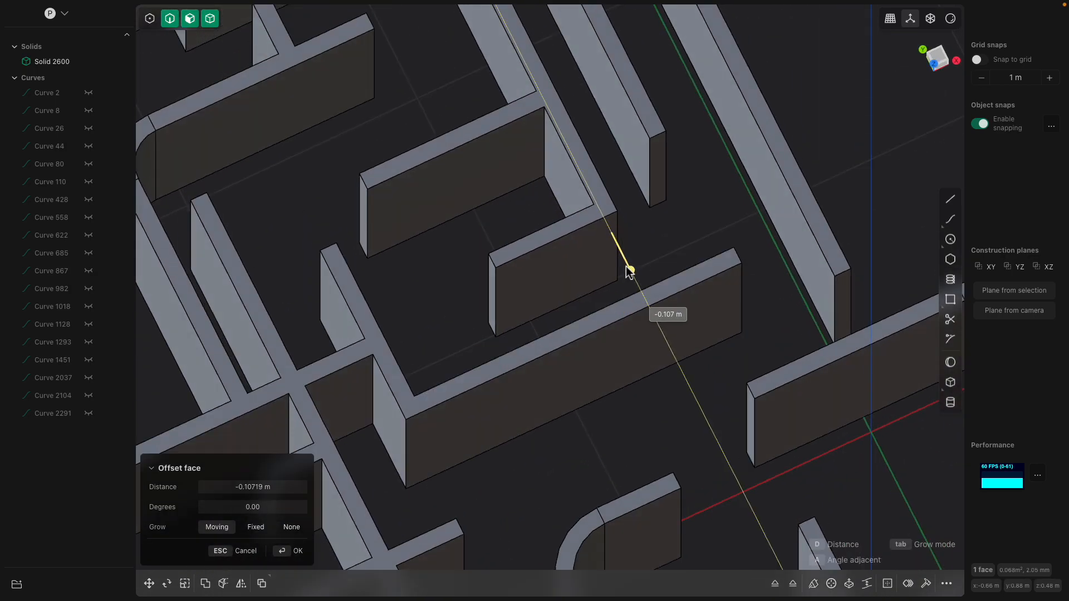
scroll(573, 248, down, 1)
middle_drag(573, 248, 503, 287)
scroll(496, 270, down, 2)
key(Return)
scroll(495, 270, down, 5)
middle_drag(655, 328, 574, 250)
middle_drag(645, 263, 531, 304)
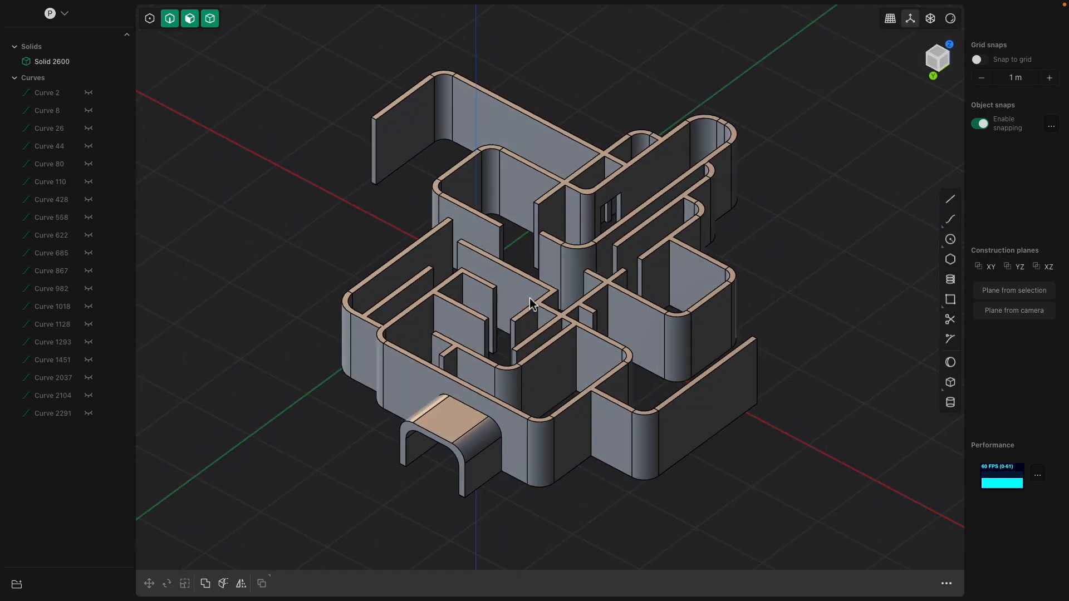
middle_drag(593, 112, 560, 227)
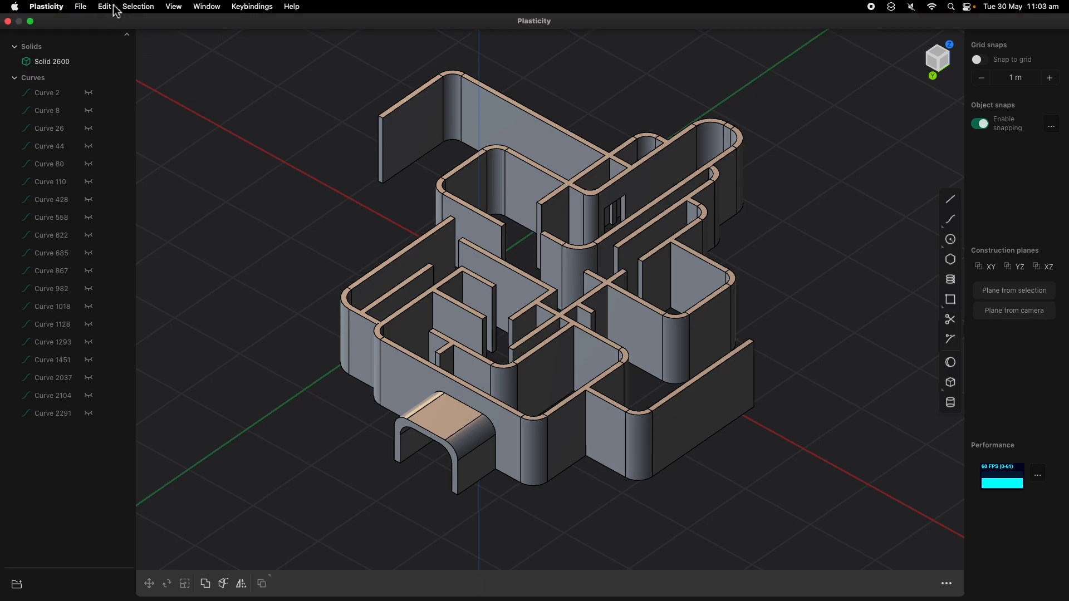
- Start a new file, confirm clearing the maze scene, and delete anything left in the viewport
click(82, 7)
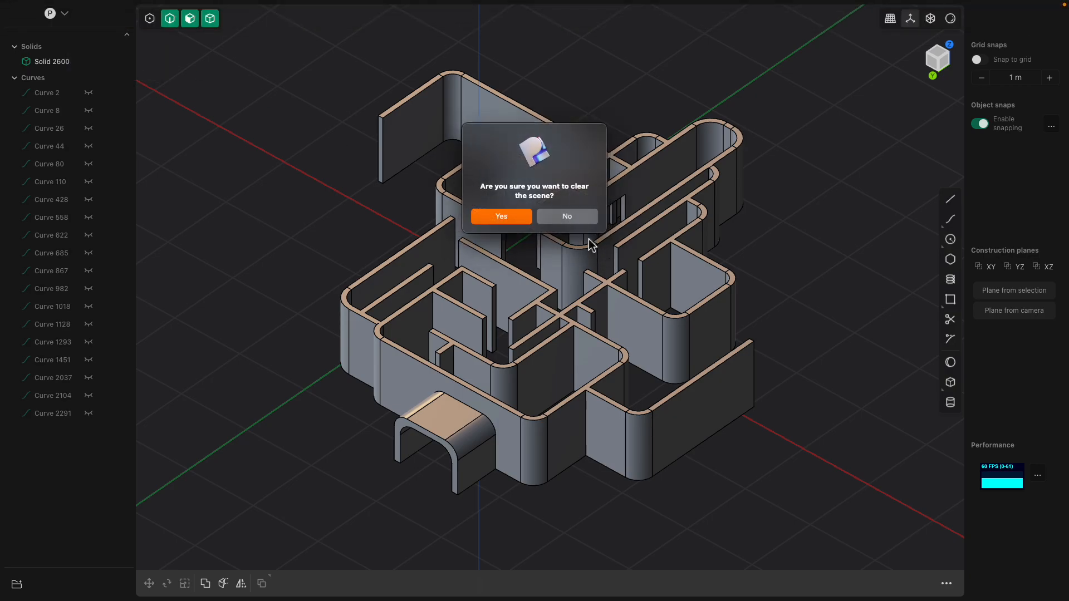
click(514, 215)
middle_drag(514, 222, 542, 263)
click(566, 256)
key(x)
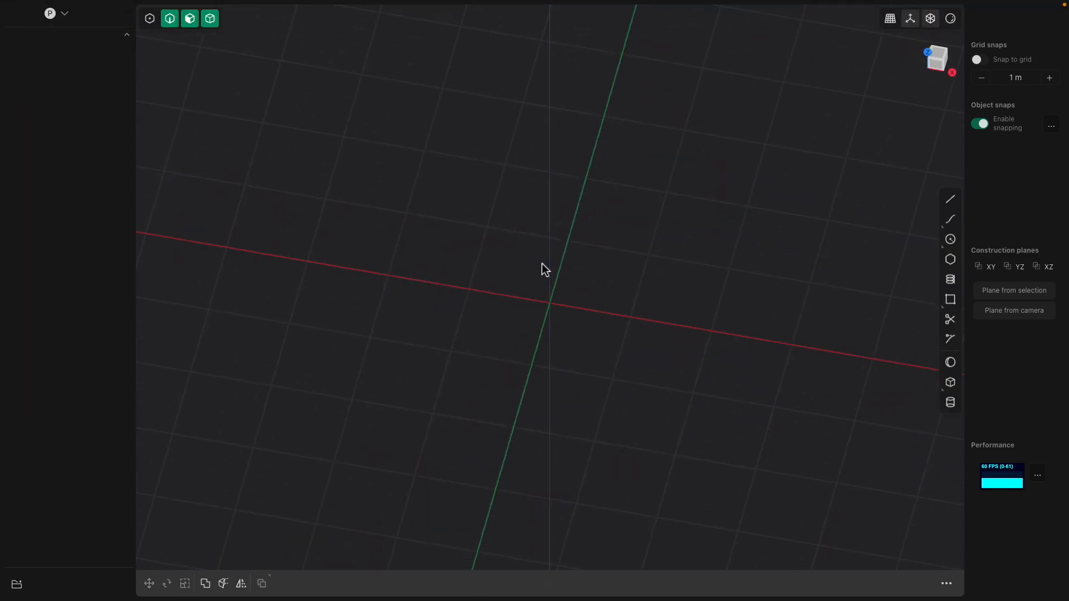
middle_drag(480, 238, 481, 225)
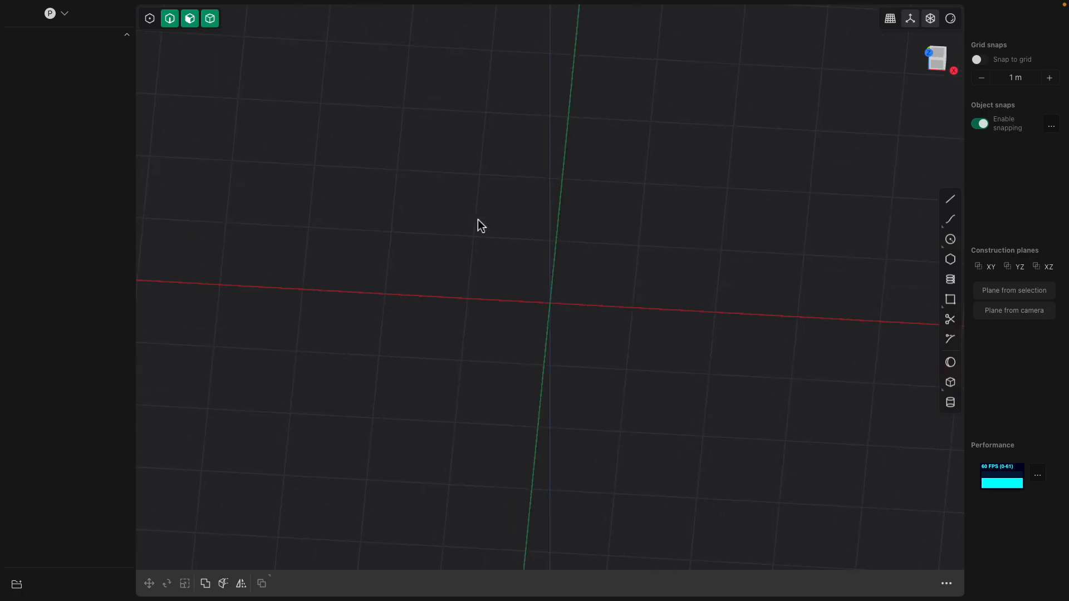
- Create the text "Plasticity" at the origin in the Inter font, size 1.00, viewed from the top
key(l)
key(Escape)
text(ftext)
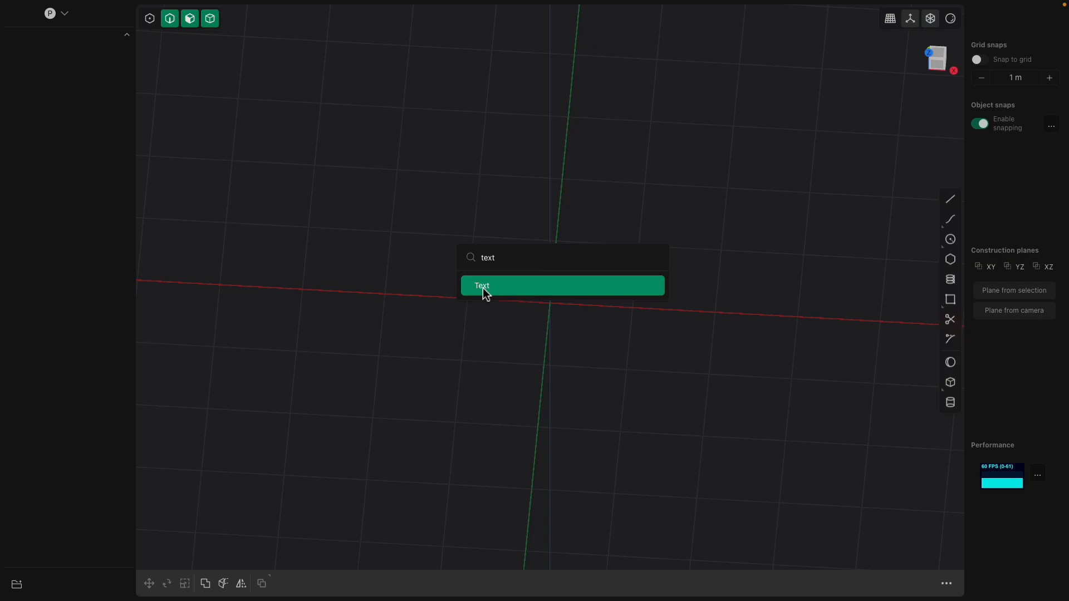
click(483, 288)
middle_drag(532, 289, 536, 298)
shift+middle_drag(748, 287, 480, 280)
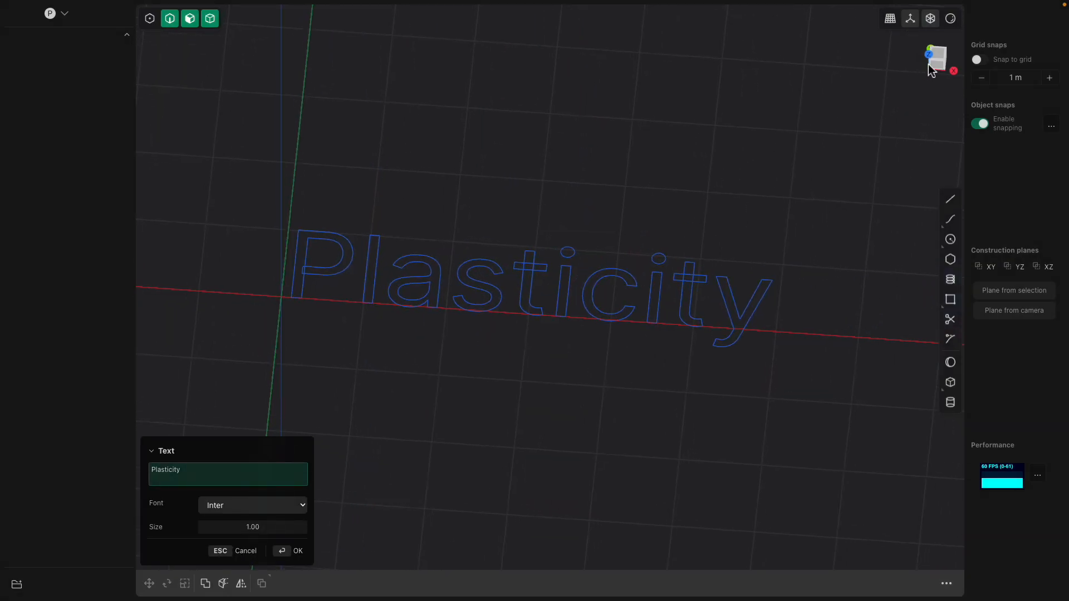
click(938, 60)
scroll(587, 215, up, 2)
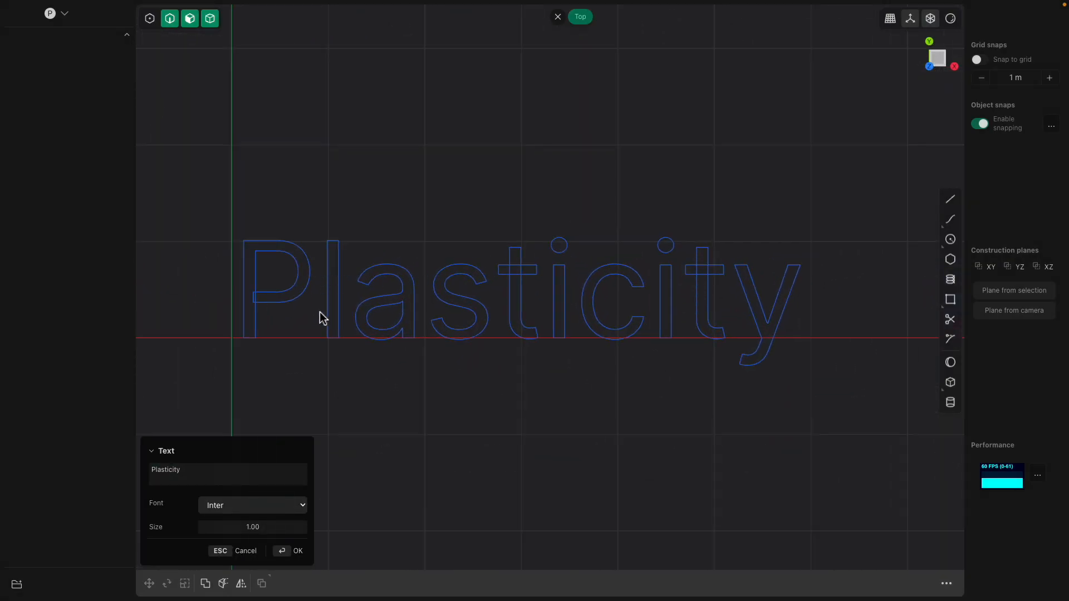
key(Return)
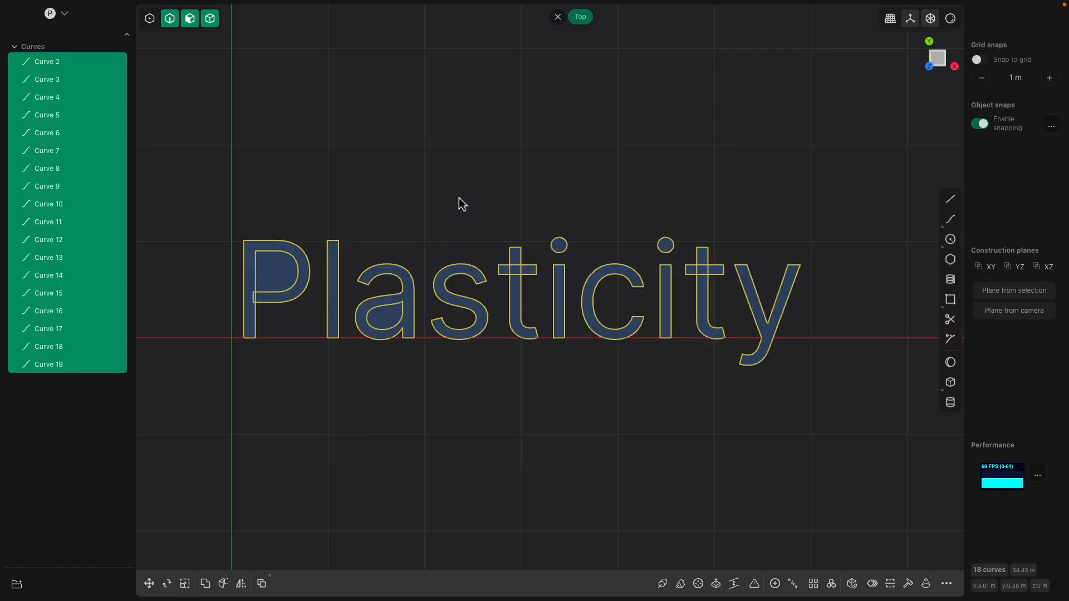
- Restrict the selection mode to edges only so that the letter curves can be picked individually
click(79, 62)
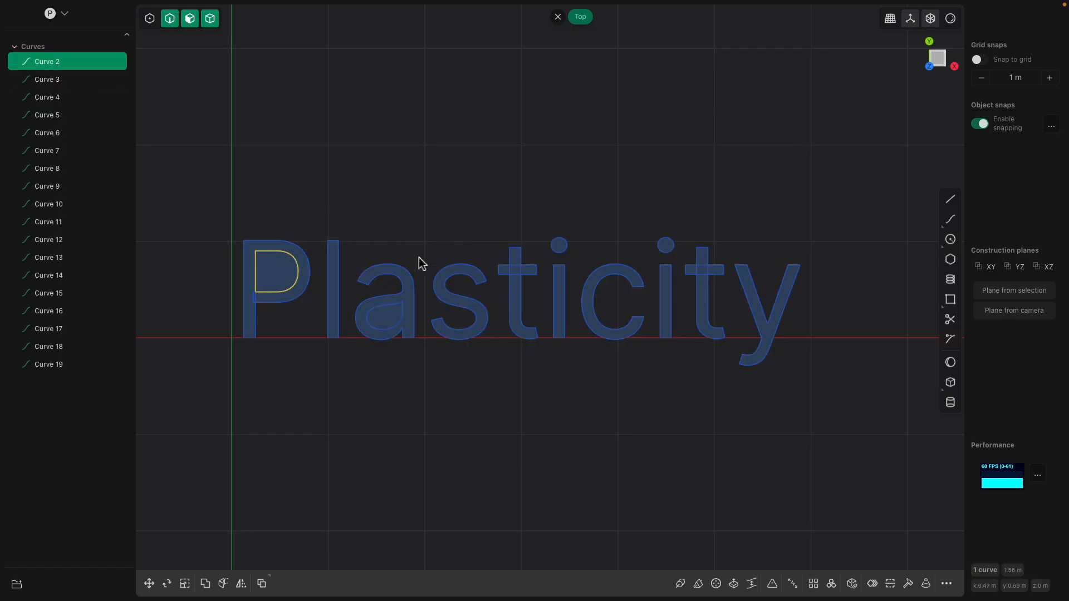
shift+middle_drag(443, 204, 469, 184)
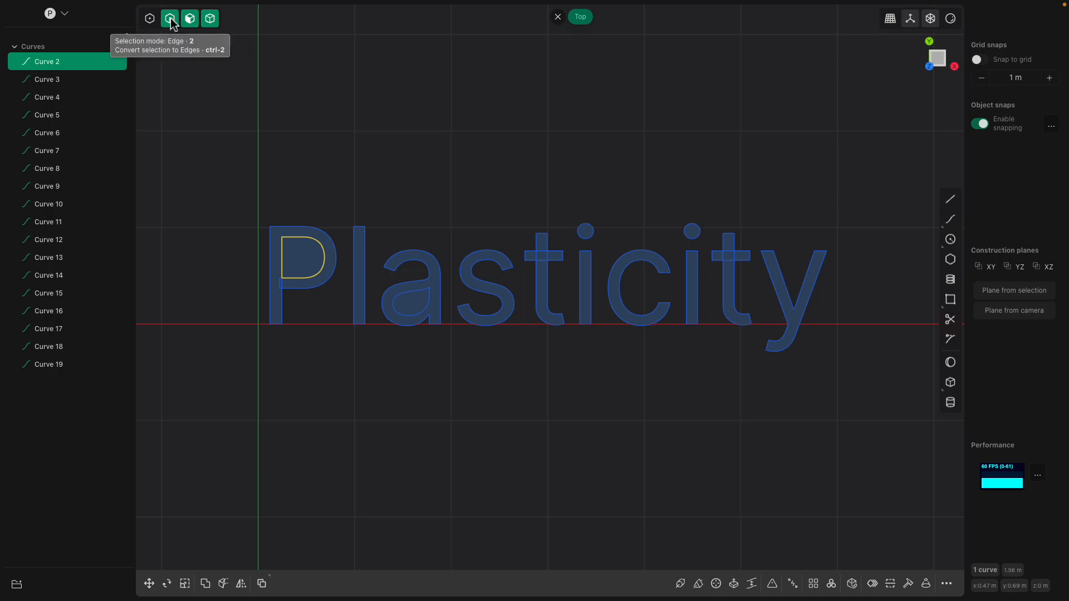
click(211, 21)
click(169, 25)
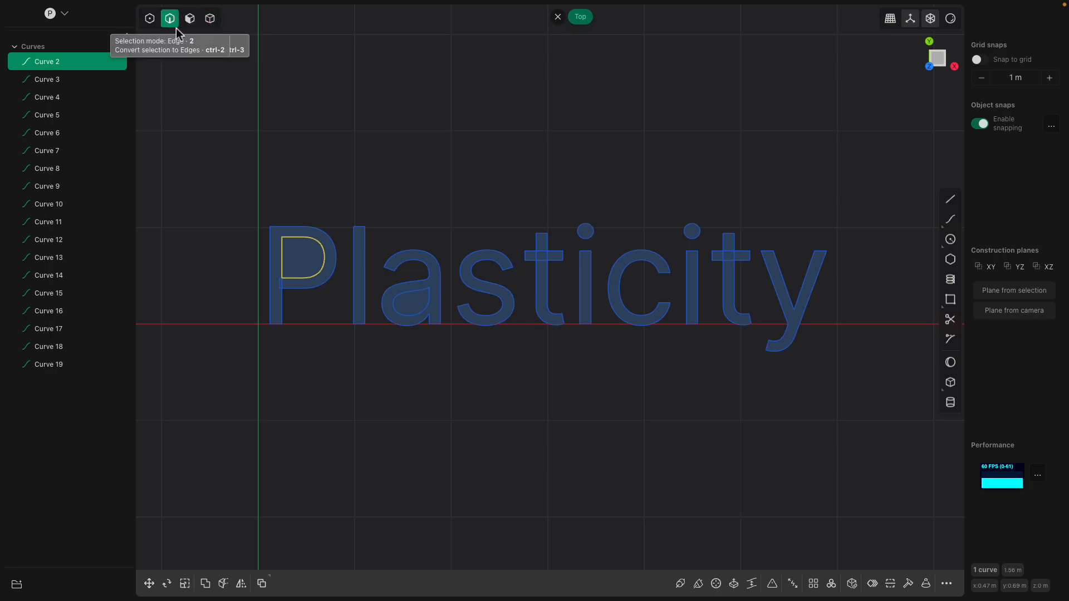
- Move the P's outer outline slightly down and its inner counter curve about 0.05 m in X and 0.11 m in Y
click(348, 205)
click(329, 238)
scroll(344, 271, up, 1)
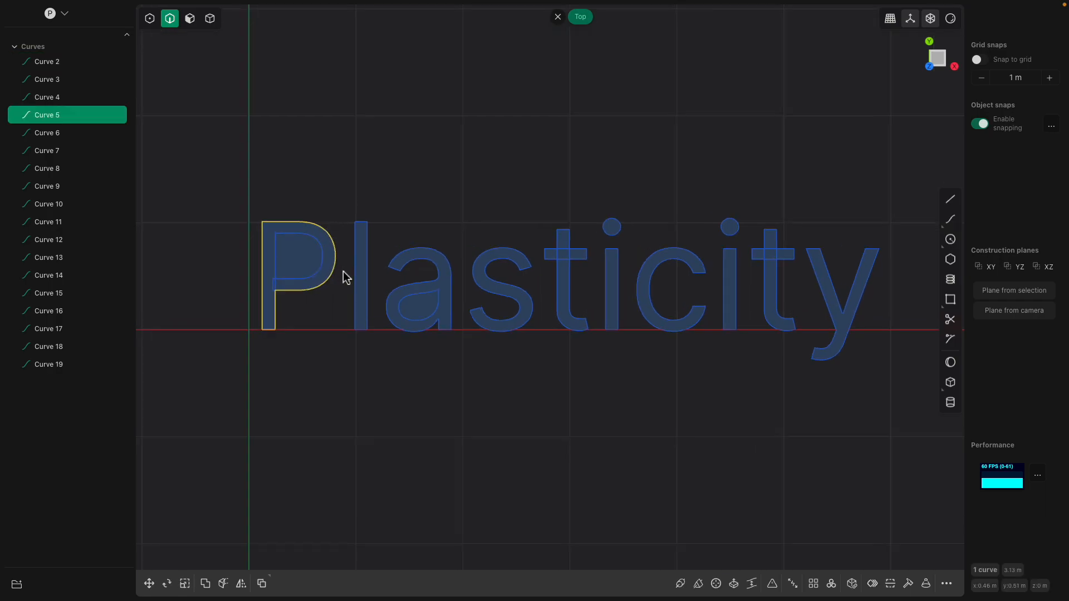
key(g)
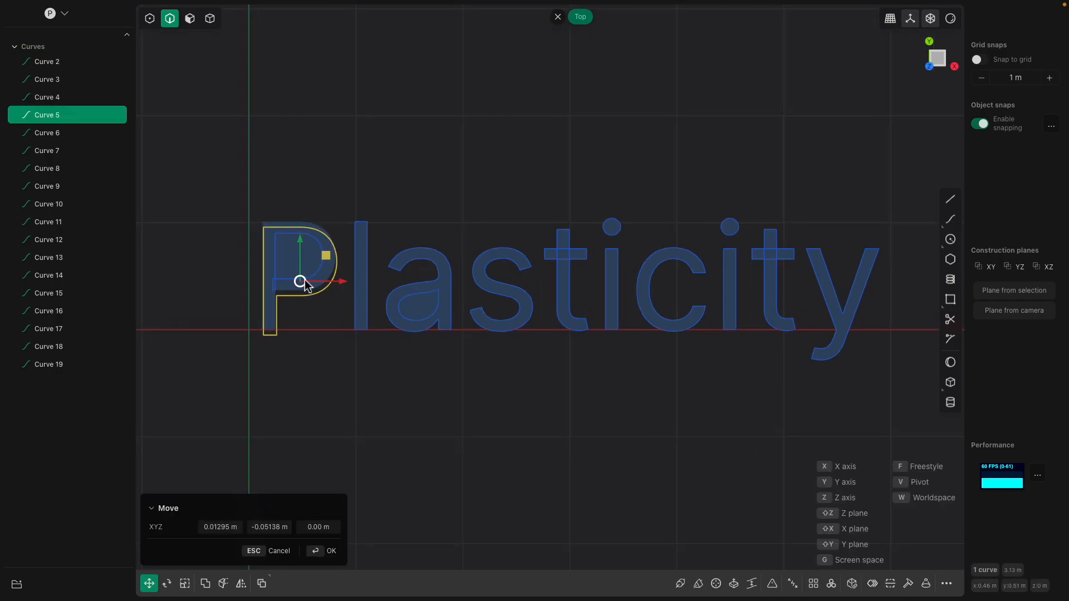
scroll(301, 281, up, 3)
click(293, 282)
click(284, 280)
key(g)
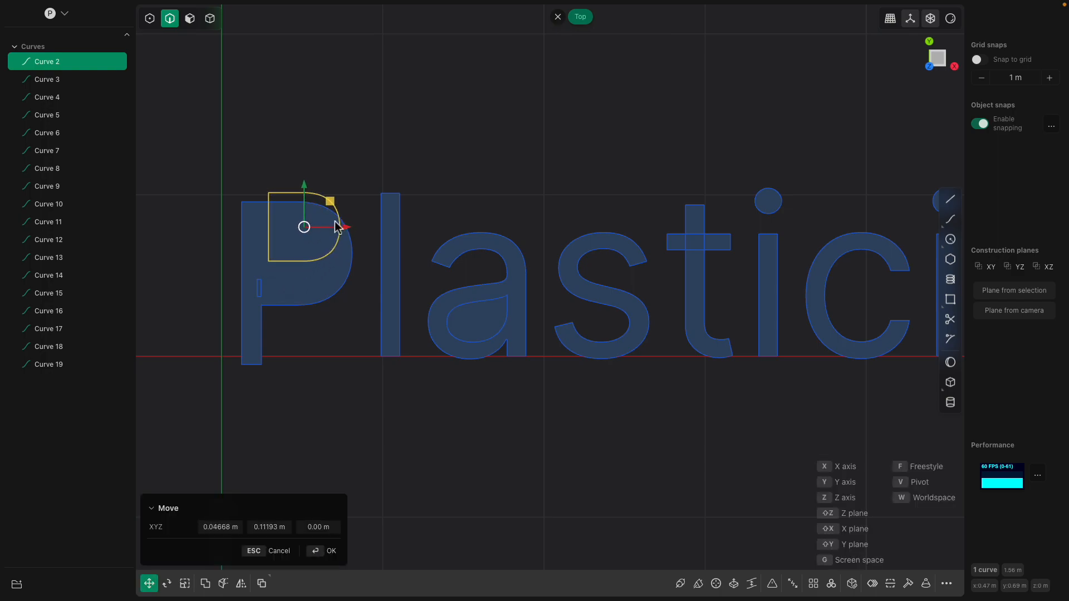
click(332, 229)
- Move the letter l about -0.53 m in X and 0.39 m in Y onto the P
click(389, 225)
key(g)
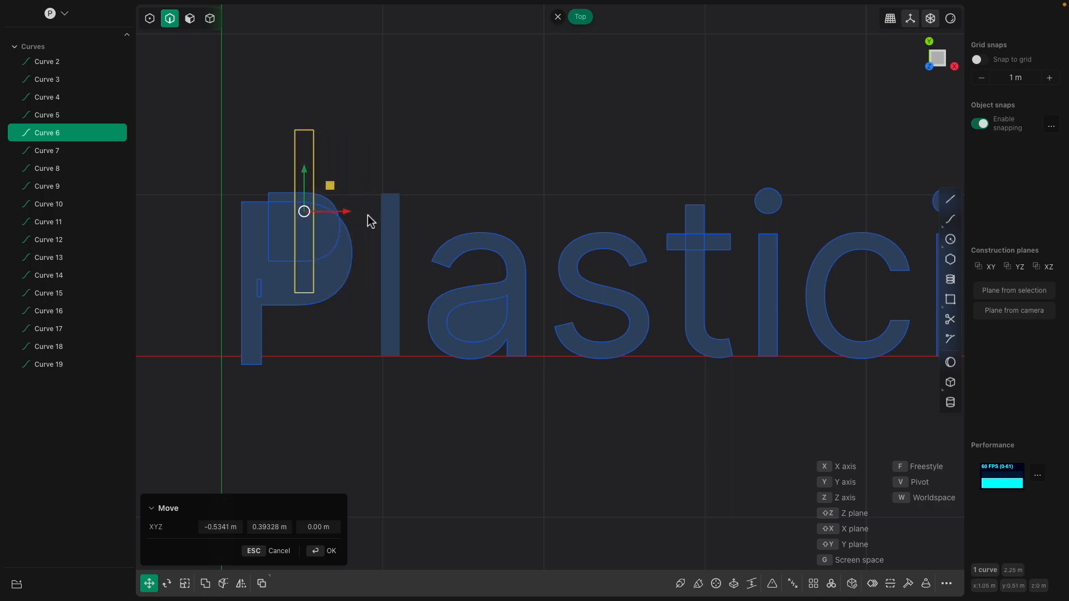
click(368, 214)
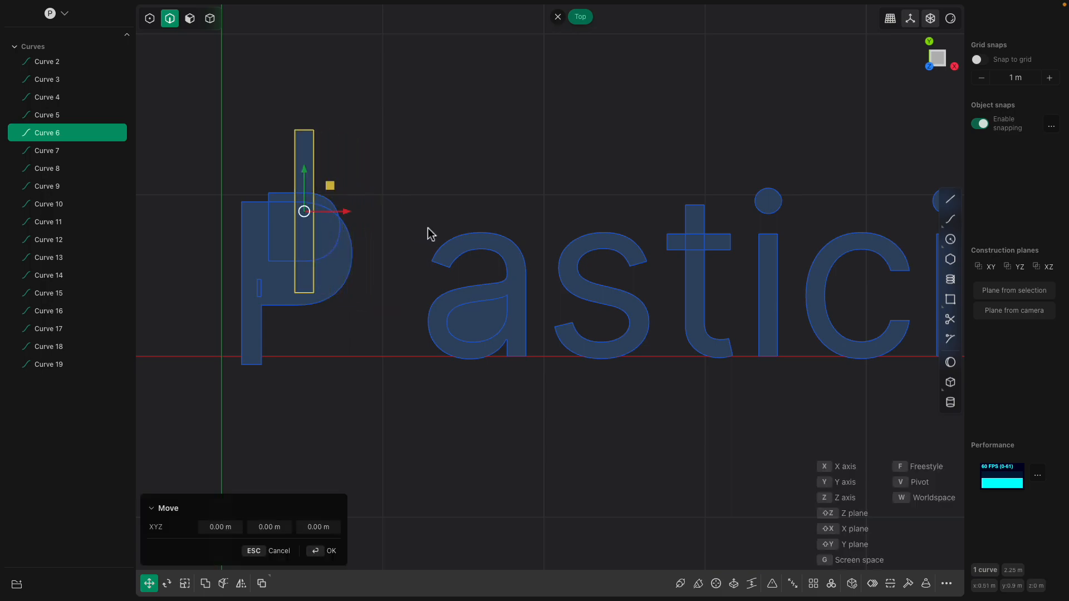
- Move the outline of the letter a over the upper part of the P, and place its inner curve overlapping the a's lower edge
click(475, 232)
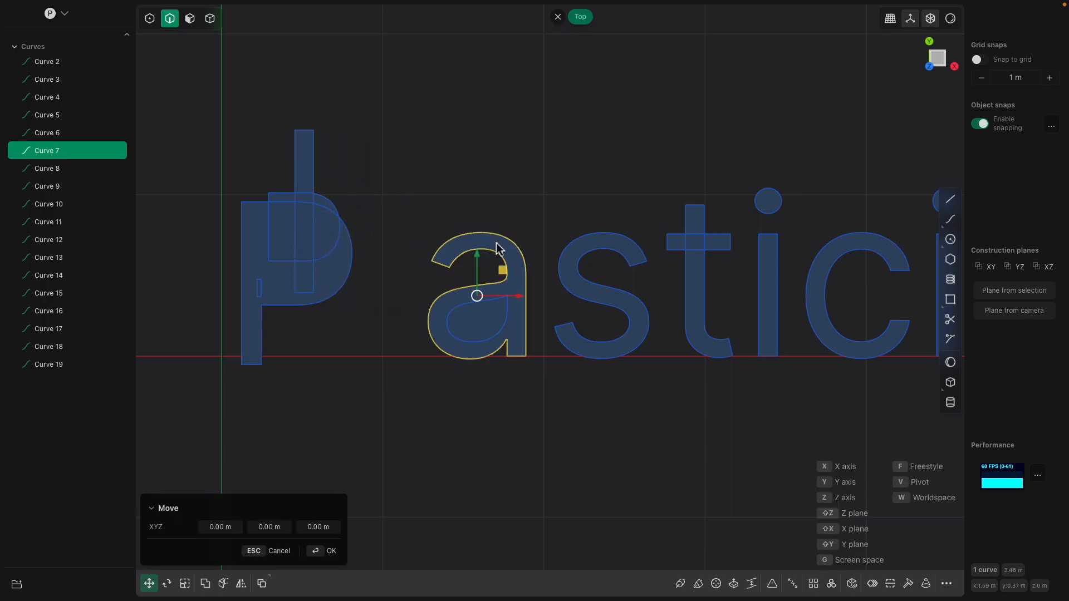
click(416, 156)
click(501, 326)
key(g)
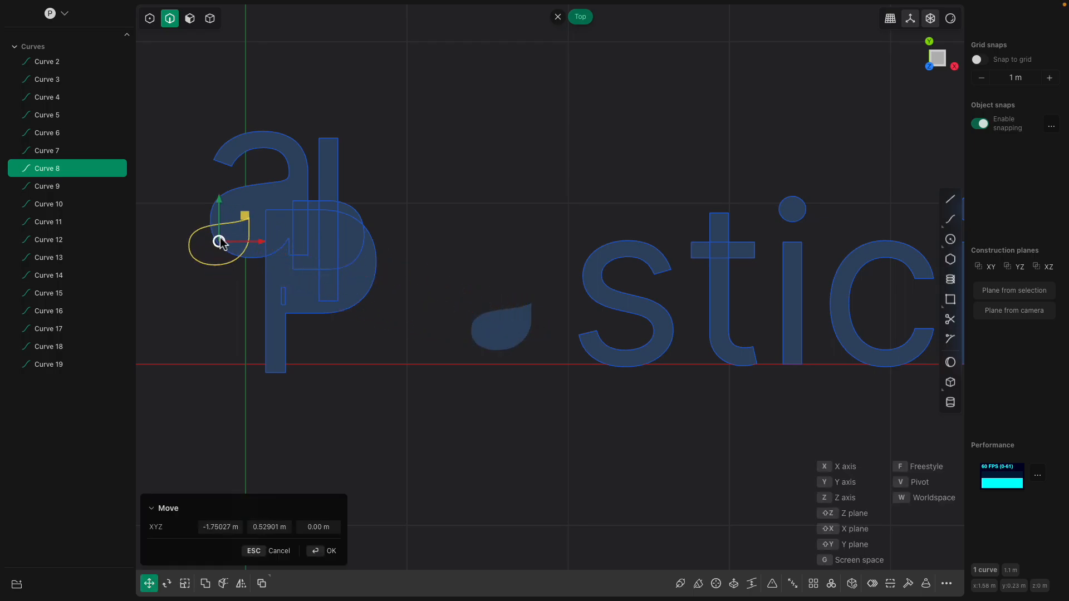
click(280, 193)
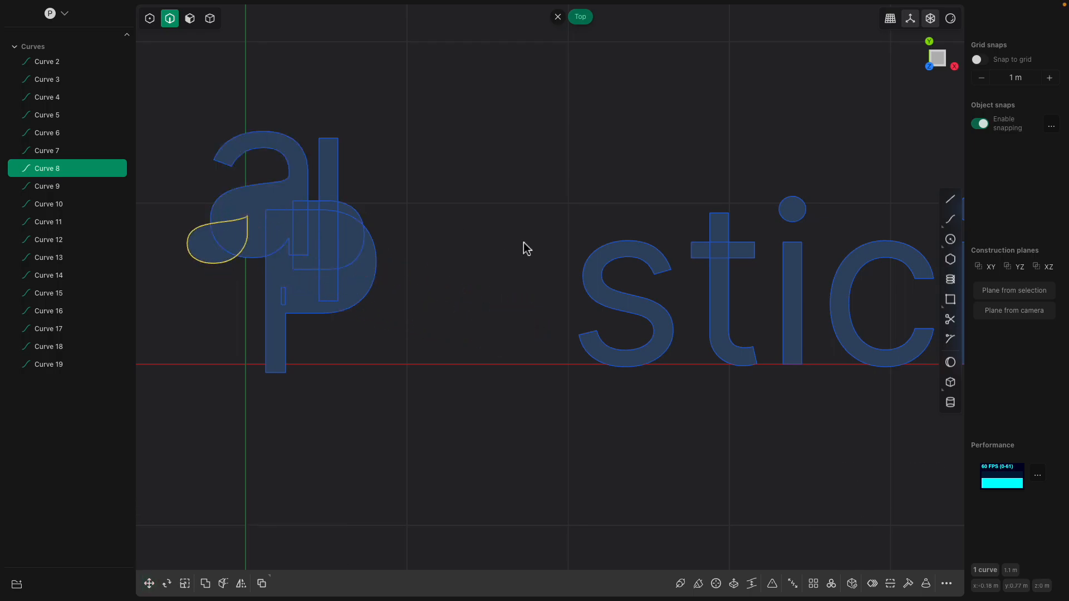
- Move the letter s on top of the a, overlapping its upper part
click(593, 260)
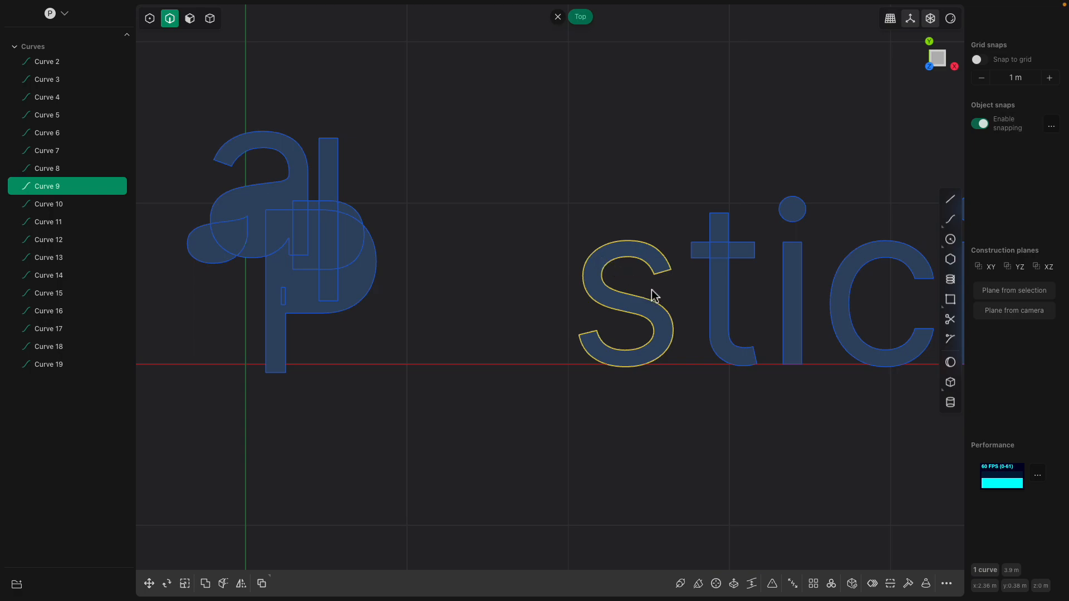
key(g)
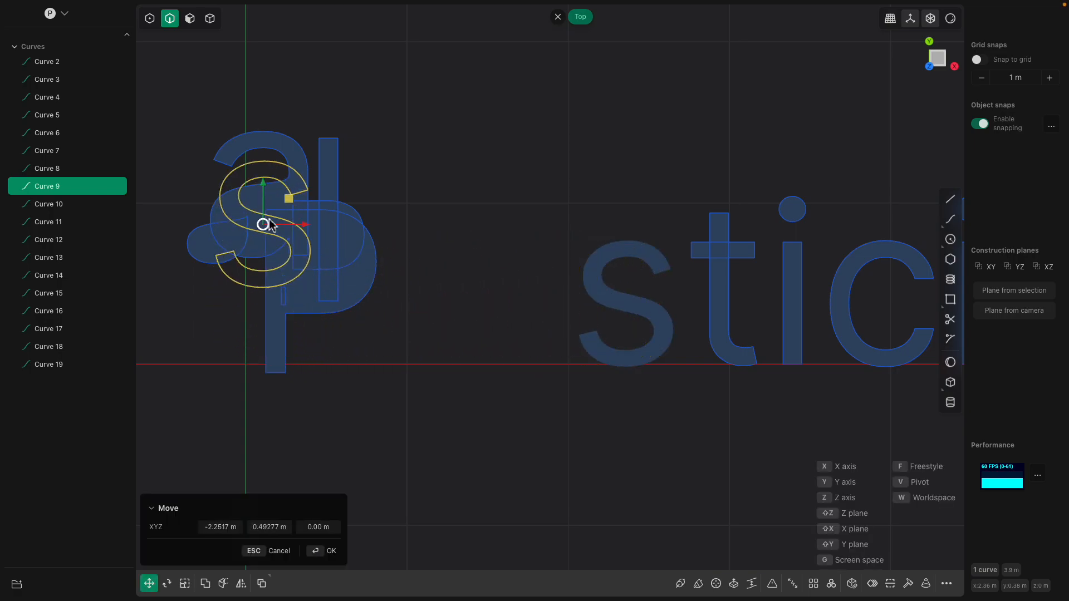
click(268, 157)
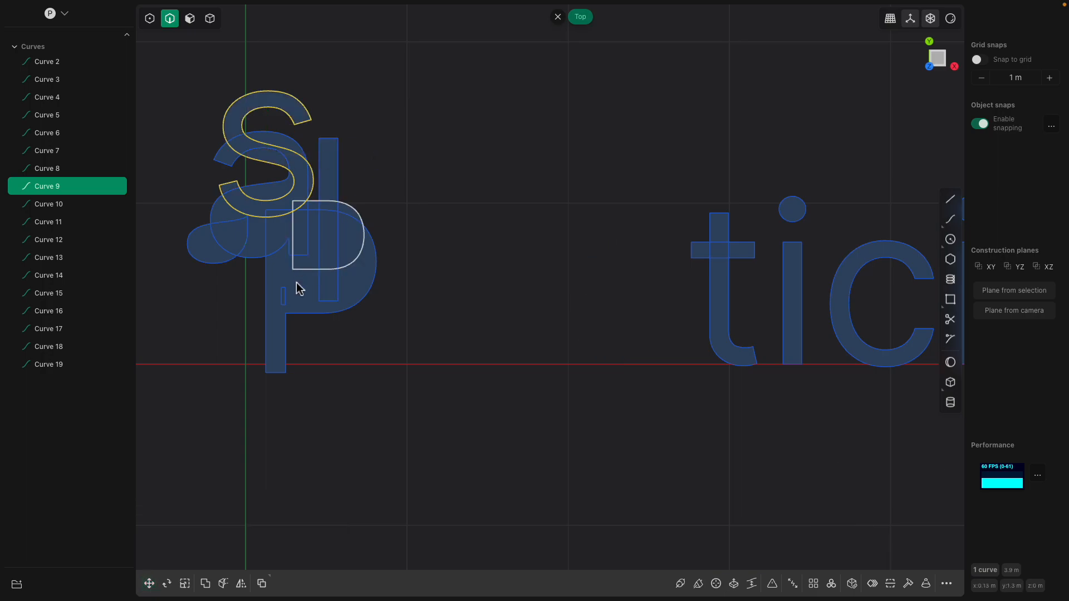
- Scale the two small curves inside the P's stem by about 3.2 and move them about 0.11 m in X and -0.08 m in Y
scroll(286, 296, up, 1)
scroll(311, 290, up, 3)
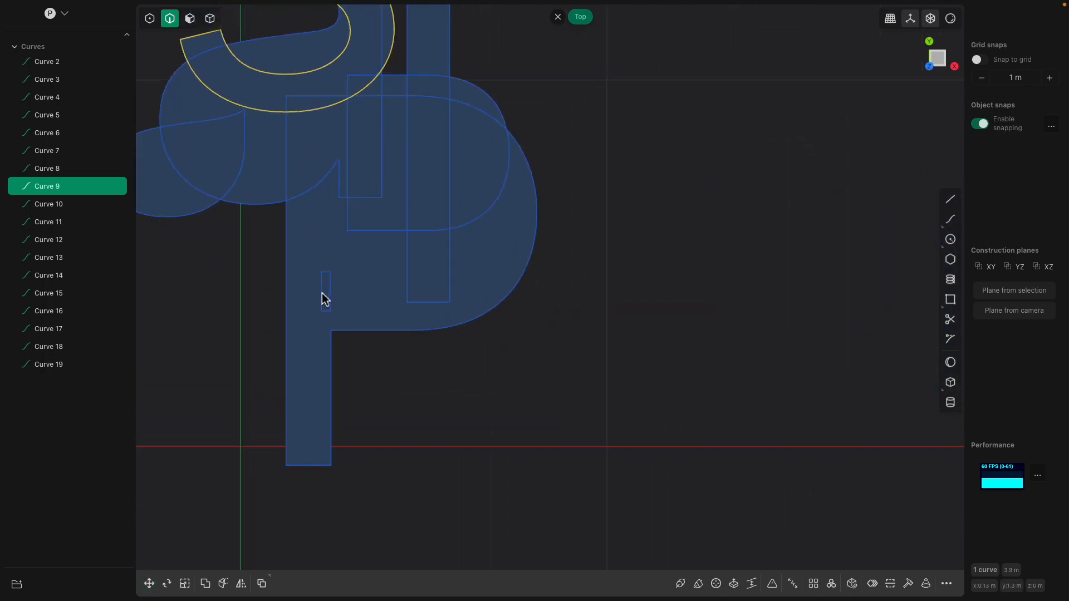
click(326, 291)
shift+click(332, 299)
key(s)
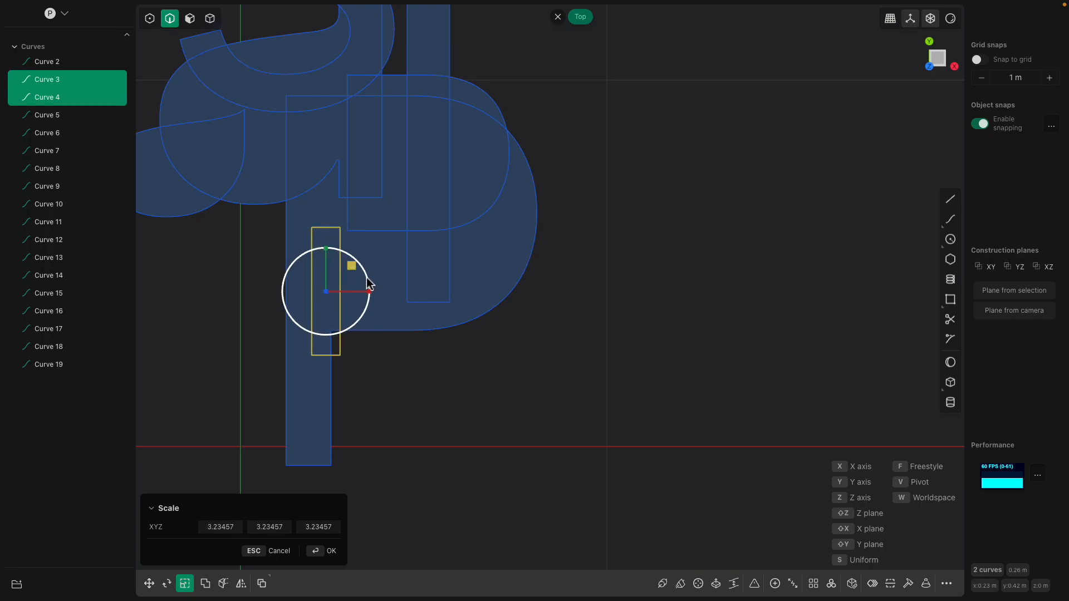
key(g)
drag(335, 288, 369, 319)
key(Return)
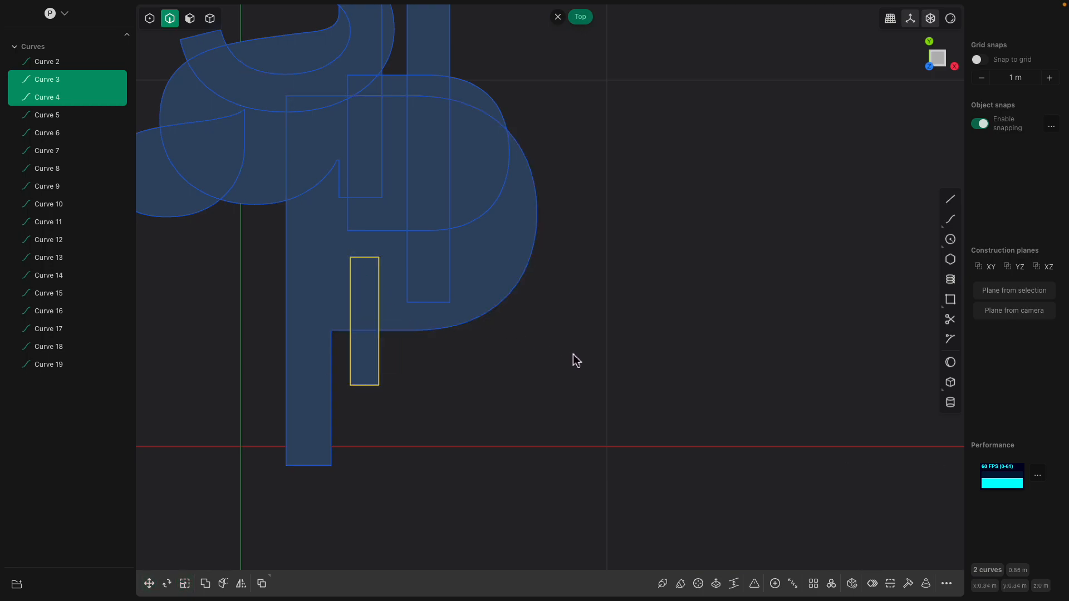
scroll(573, 355, down, 2)
key(Escape)
- Move the first t's stem and crossbar together about -2.29 m in X and 0.31 m in Y onto the letter cluster
scroll(586, 353, down, 4)
key(ctrl+a)
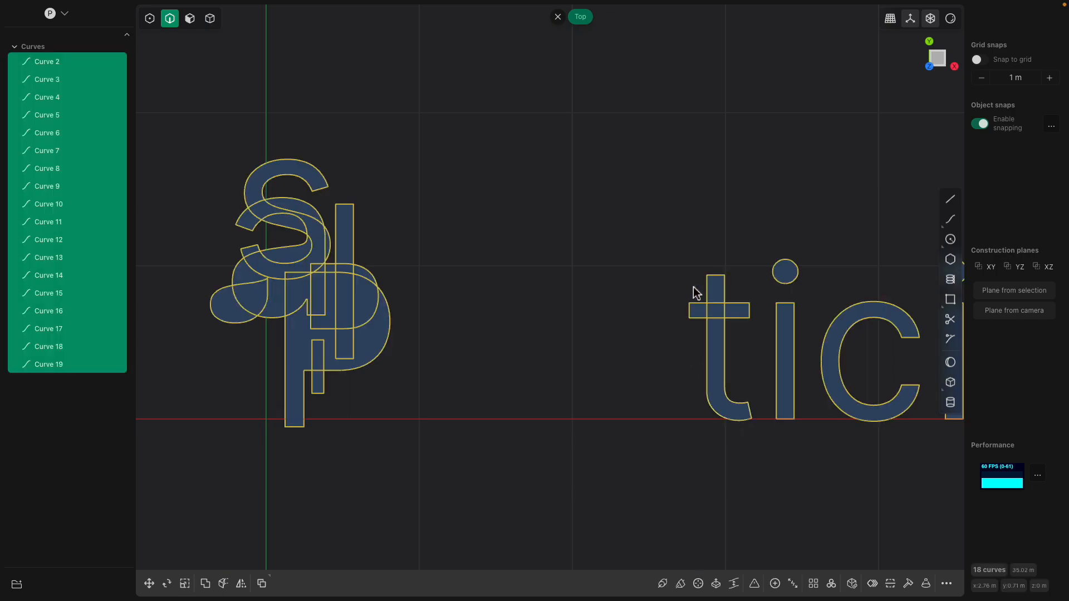
key(Escape)
scroll(676, 262, down, 1)
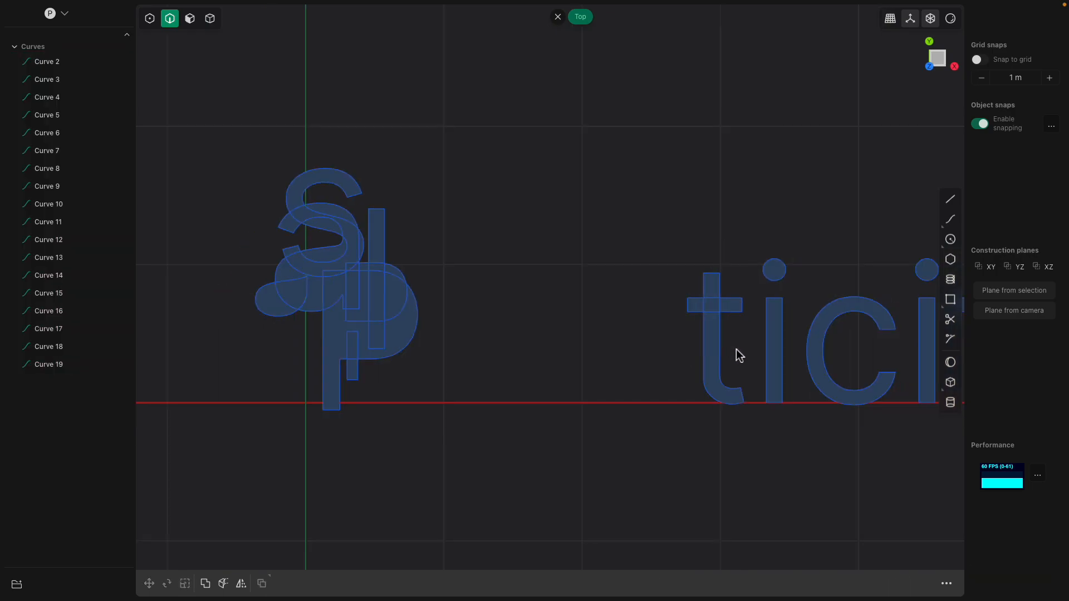
click(714, 303)
shift+click(719, 297)
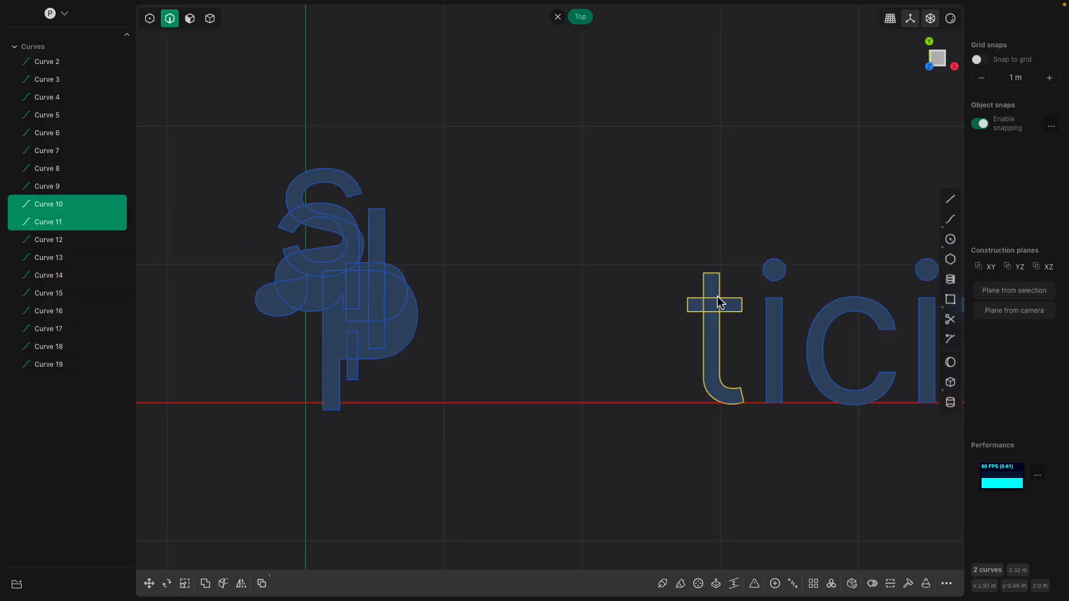
key(g)
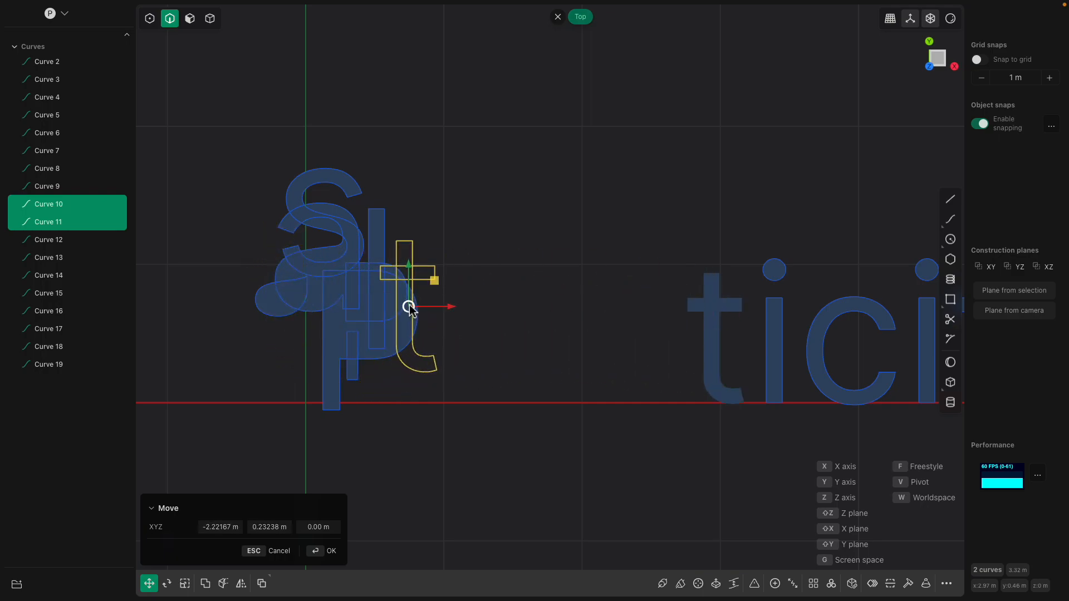
click(399, 295)
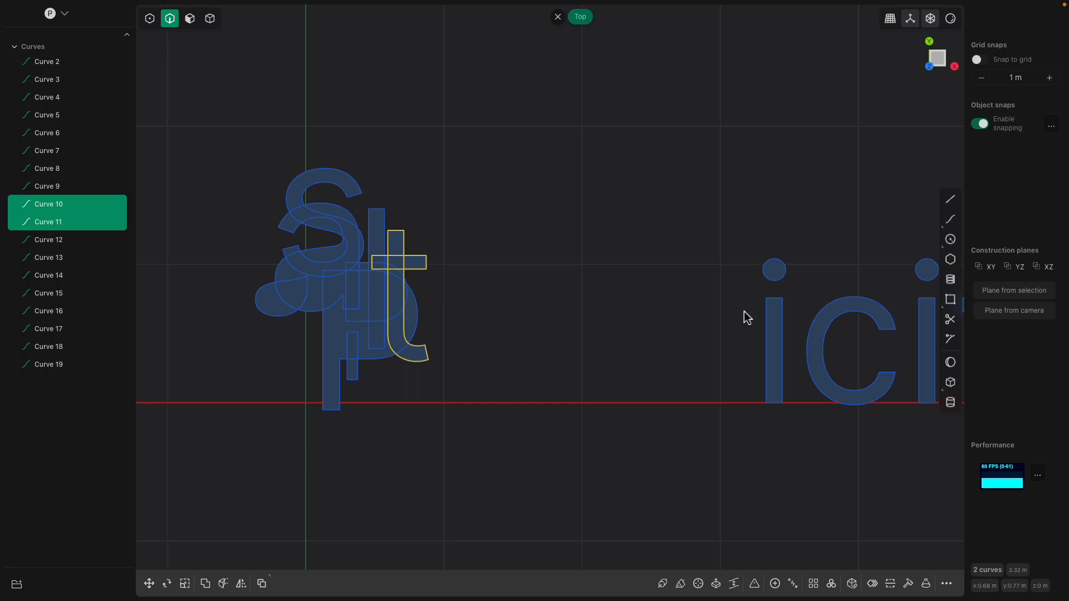
- Select all the remaining letters "icity" and move them together over the letter cluster around the P
click(767, 319)
drag(771, 311, 356, 257)
scroll(674, 275, down, 3)
drag(672, 214, 968, 412)
drag(529, 186, 883, 362)
key(g)
drag(741, 305, 352, 280)
scroll(420, 223, up, 3)
key(Return)
middle_drag(422, 238, 573, 214)
scroll(577, 223, up, 4)
key(Escape)
- Move the last t's stem about -1 m in X onto the c, and raise the upper t crossbar about 0.14 m
scroll(518, 287, up, 3)
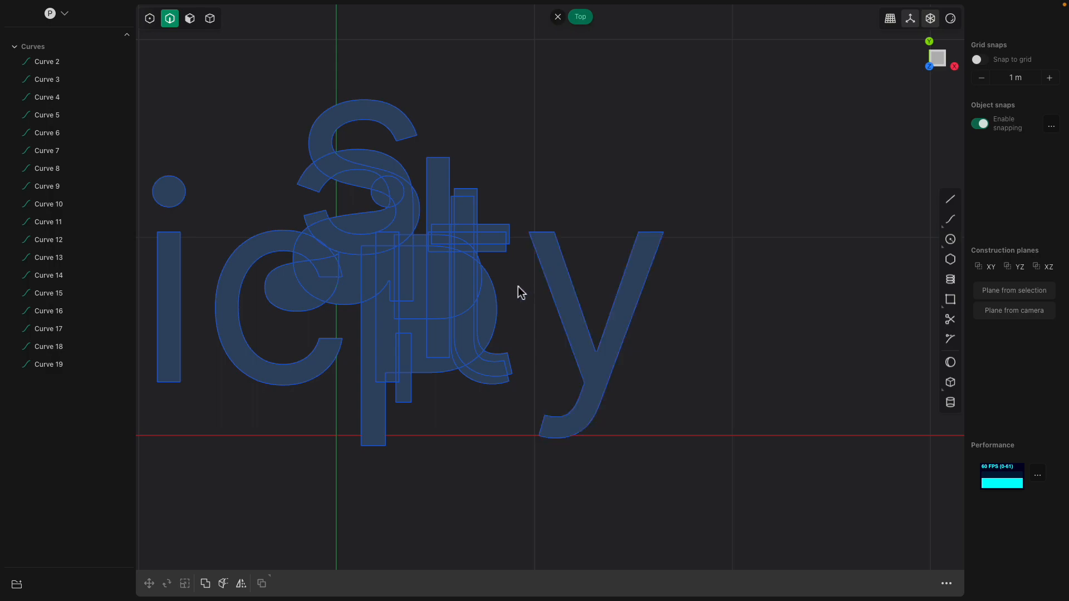
click(501, 383)
key(g)
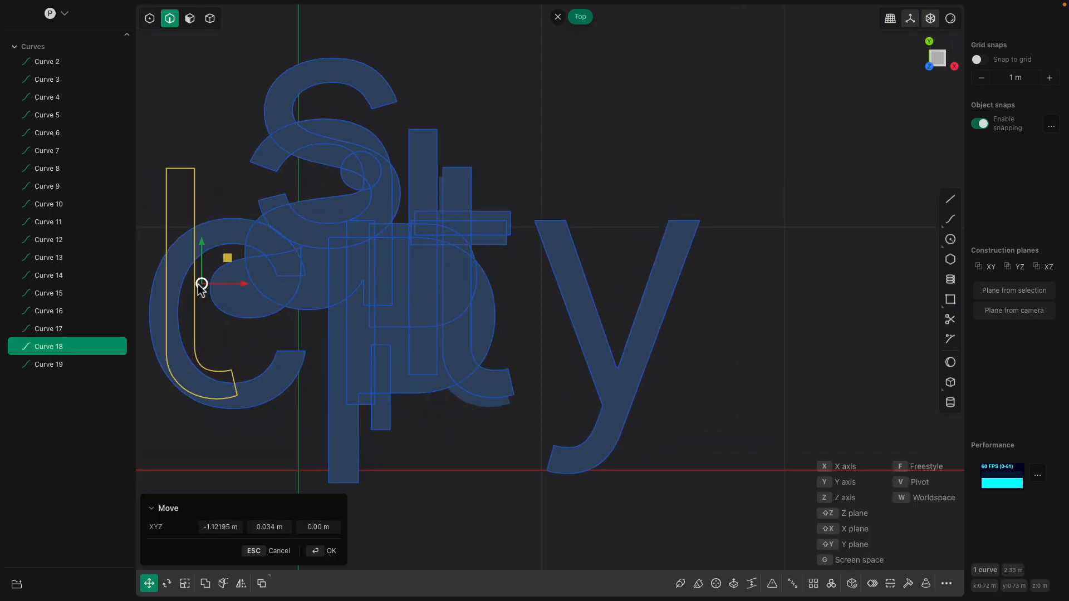
click(228, 248)
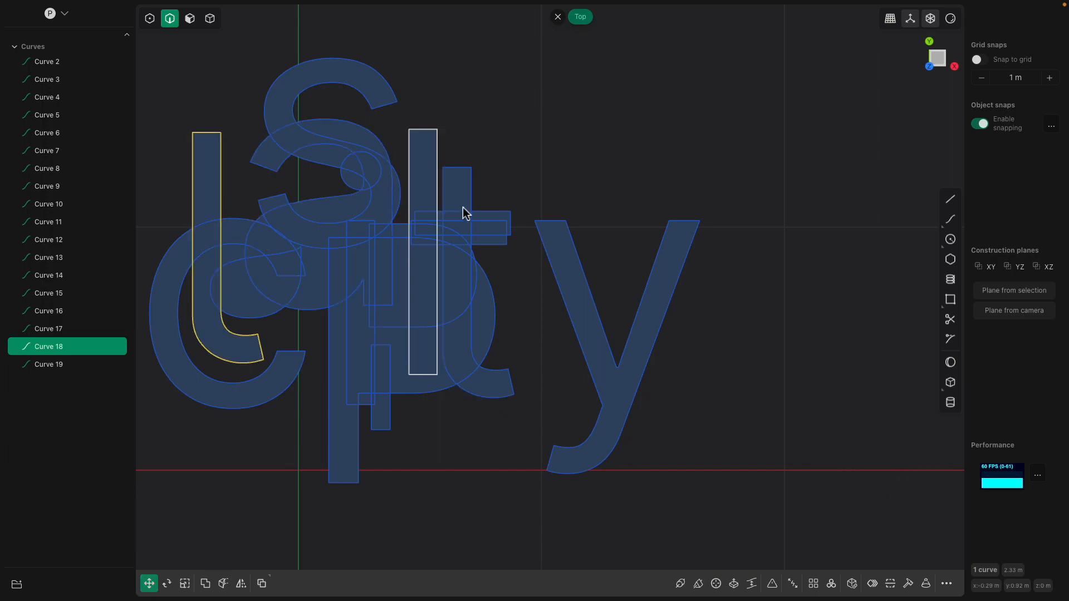
click(501, 217)
drag(459, 224, 448, 190)
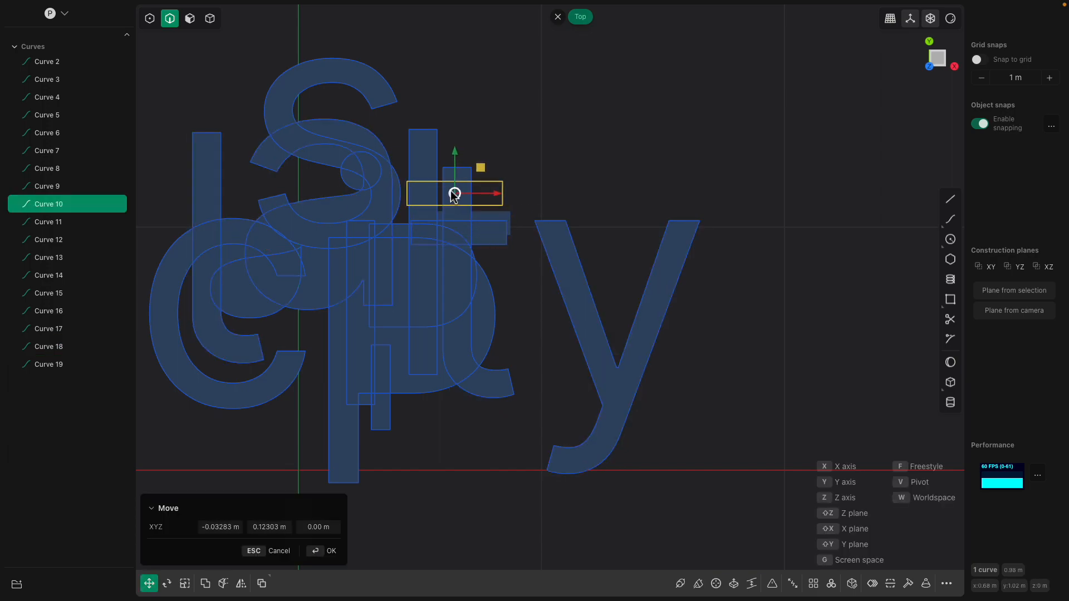
scroll(585, 156, left, 3)
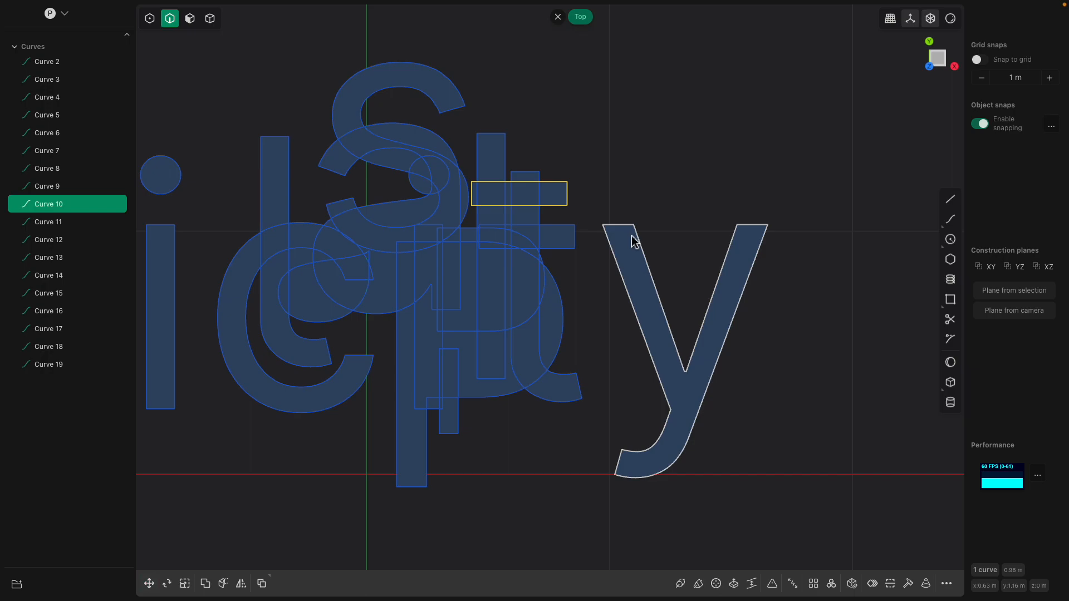
- Move the letter y across the cluster so that it overlaps the c beside the separate i
click(643, 251)
drag(685, 356, 276, 375)
scroll(339, 380, down, 2)
scroll(337, 373, down, 1)
shift+middle_drag(337, 374, 380, 355)
key(Return)
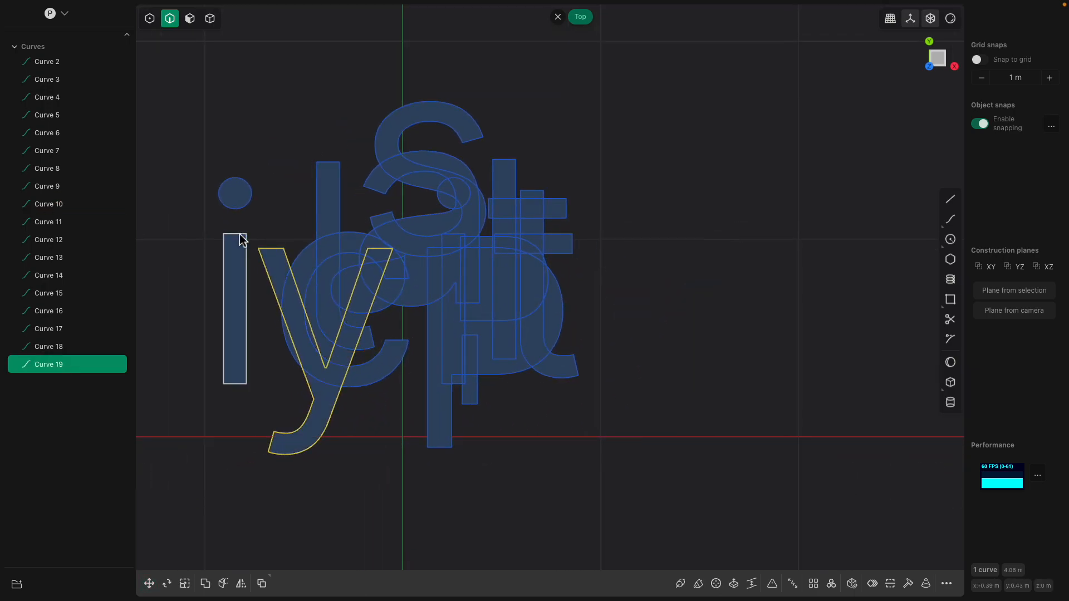
- Move the stem of the separate i about 2.3 m in X, clear of the cluster, and rotate it 90° to lie horizontally
click(241, 238)
key(g)
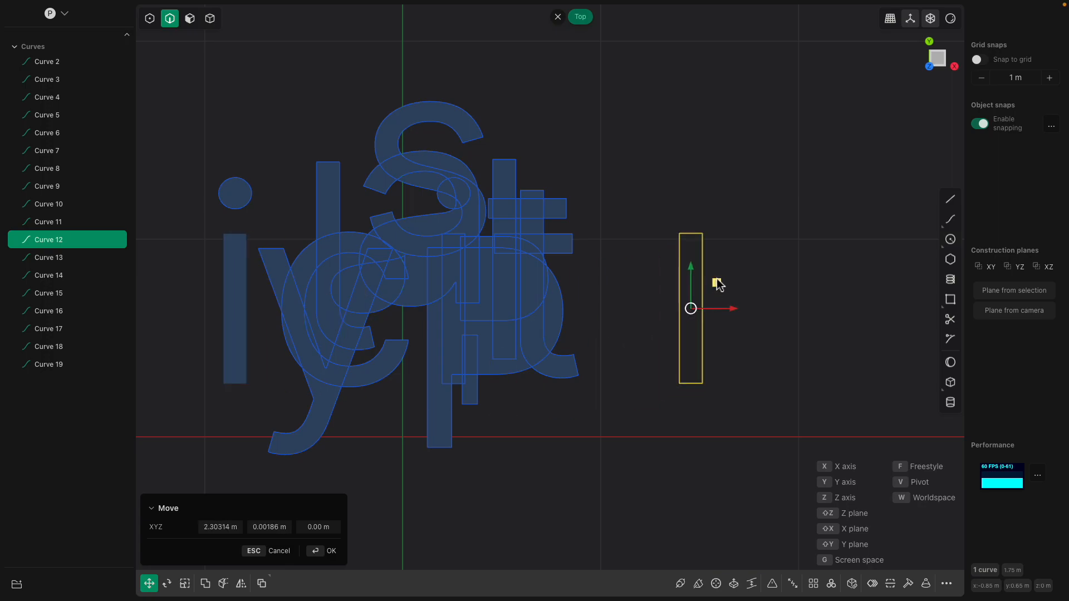
click(724, 279)
key(r)
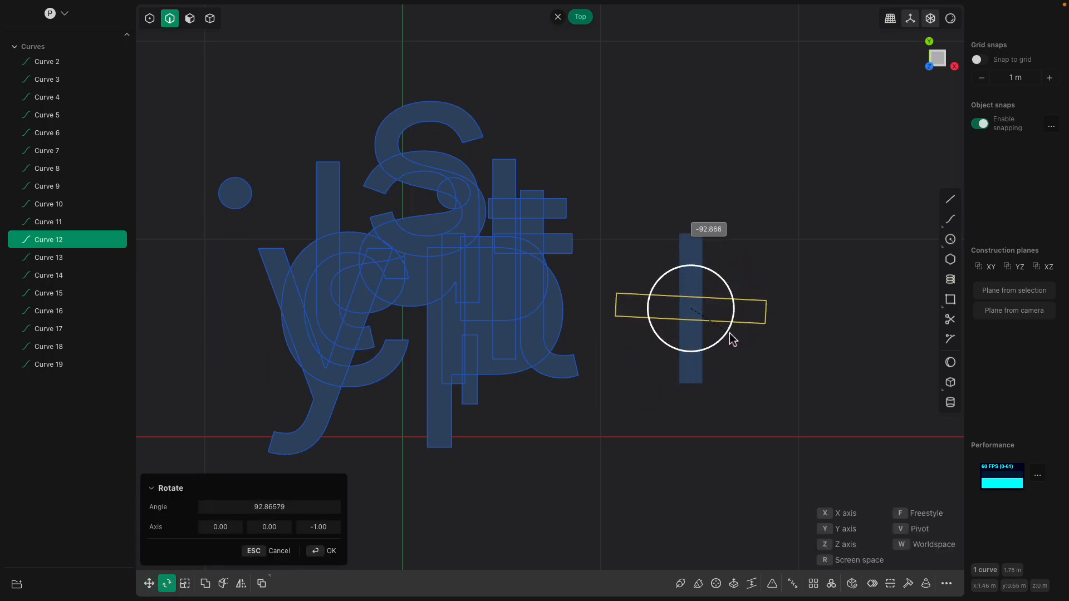
click(754, 253)
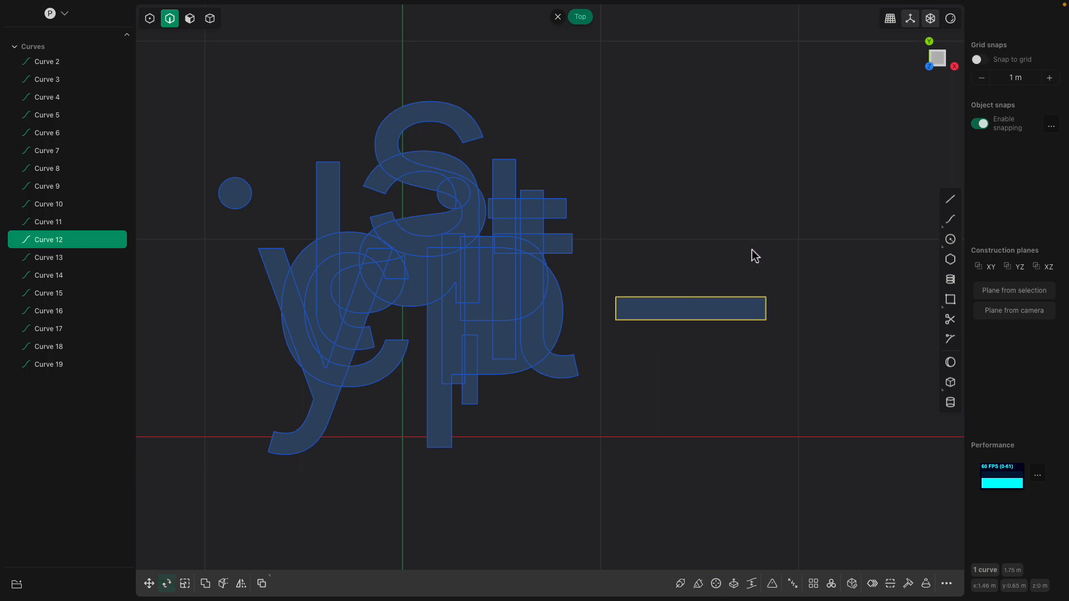
- Move the horizontal bar about -1.22 m in X and -0.56 m in Y, across the foot of the P's stem
key(g)
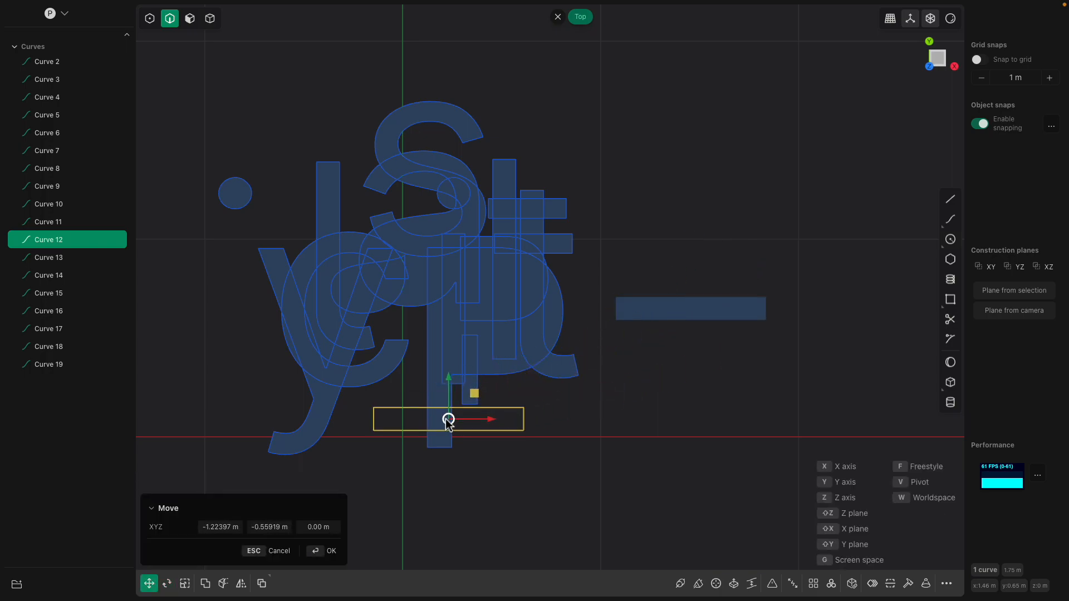
click(545, 412)
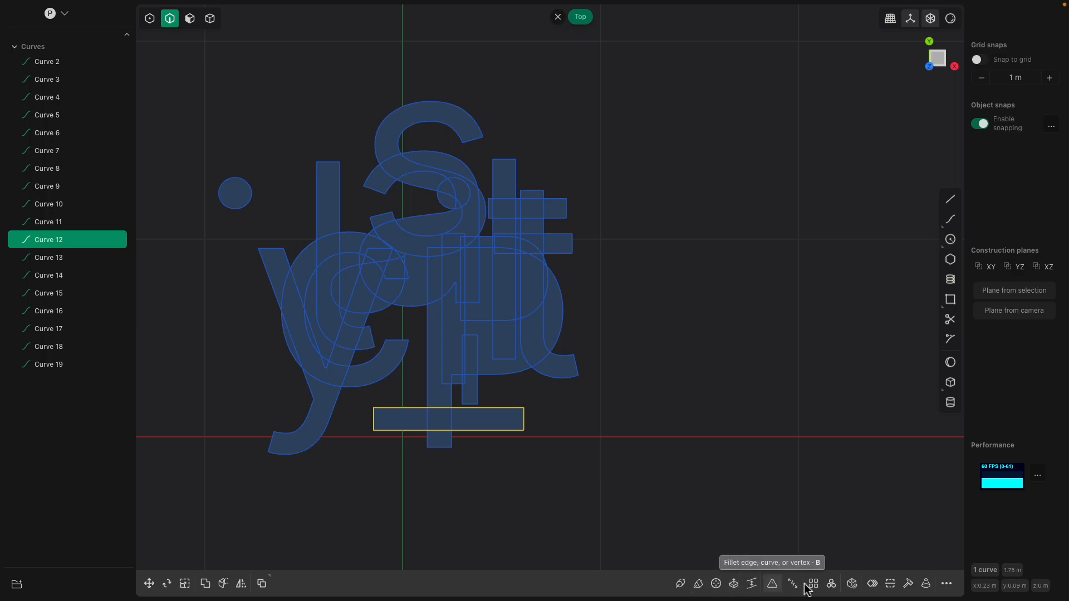
- Scale the isolated i's dot up uniformly by about 2.46 and move it onto the upright l stem beside it
click(251, 204)
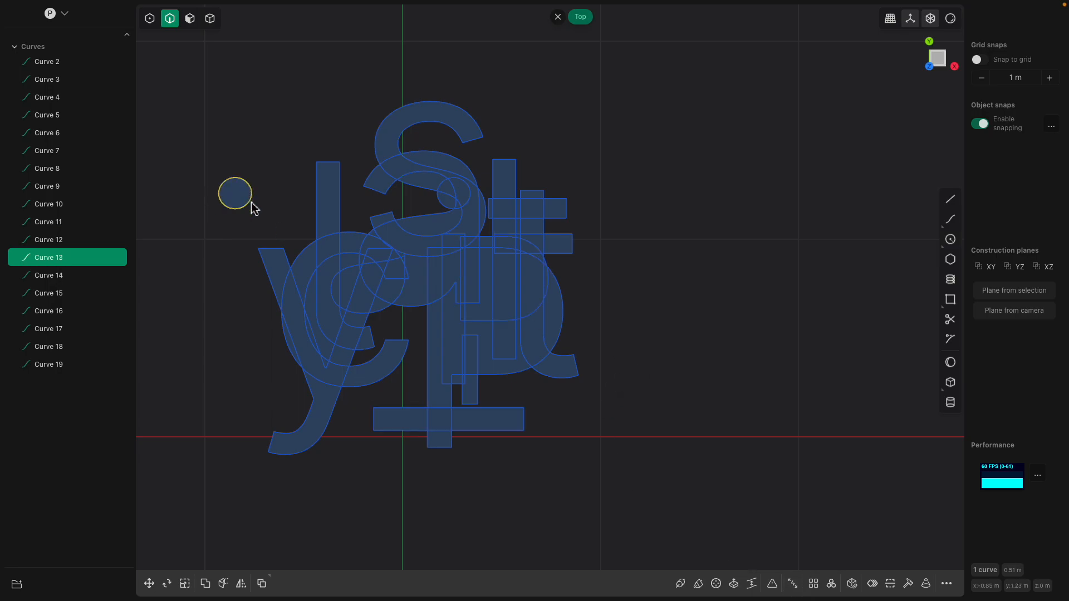
key(s)
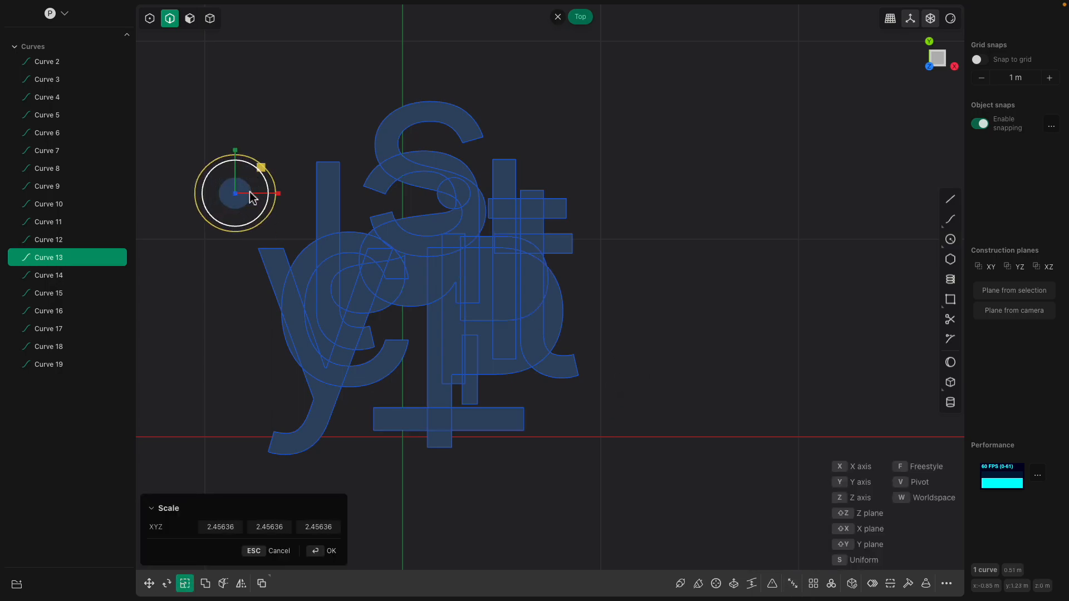
click(256, 198)
key(g)
drag(236, 195, 321, 229)
key(Return)
key(Escape)
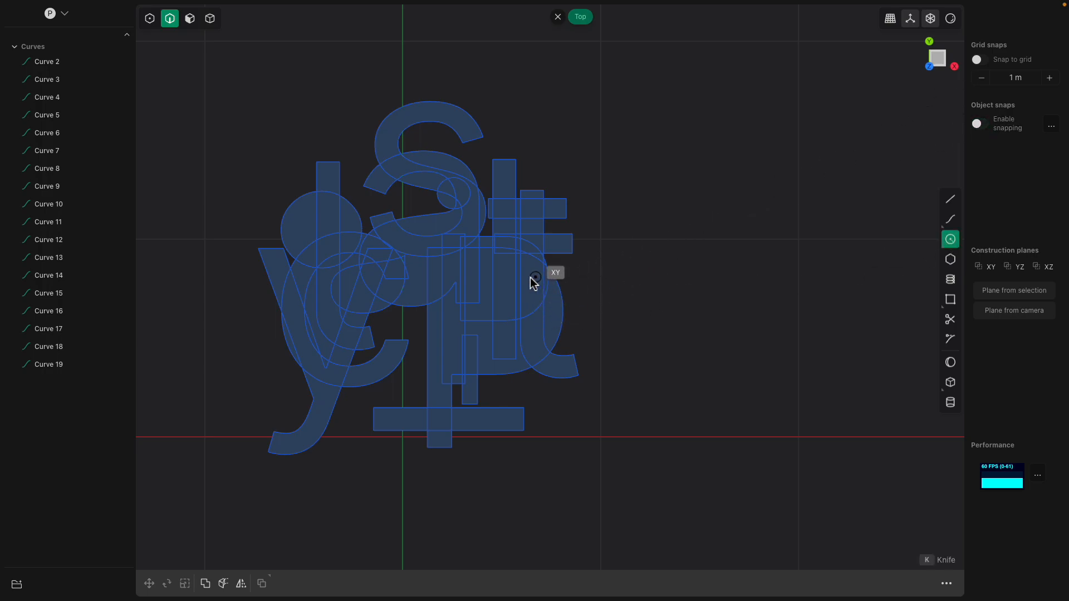
- Draw a circle of about 0.51 m radius over the P and the t letters, and a larger one over the c and y
click(508, 280)
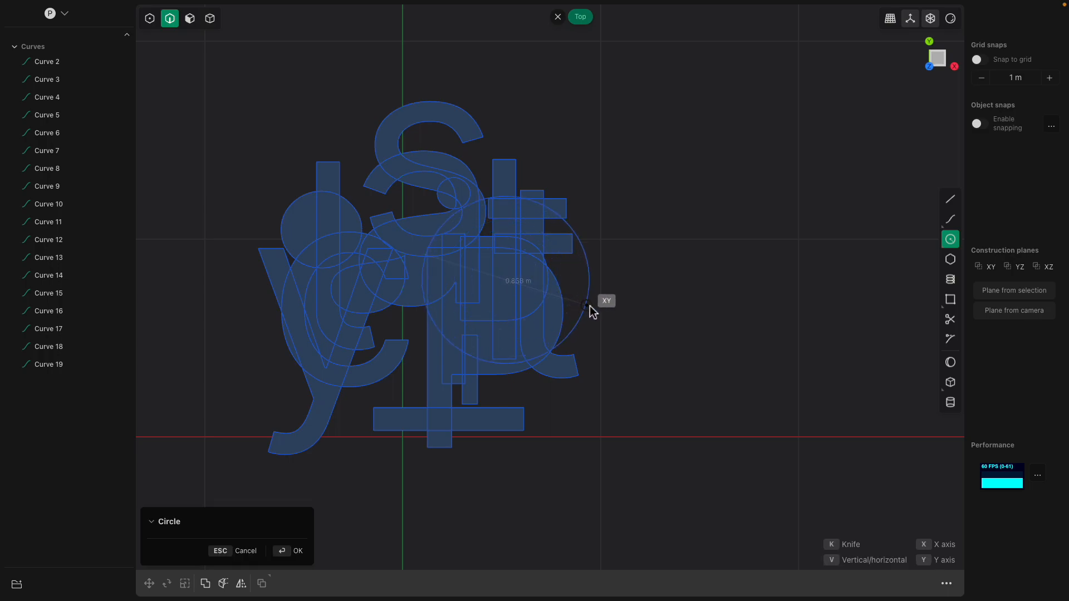
click(607, 306)
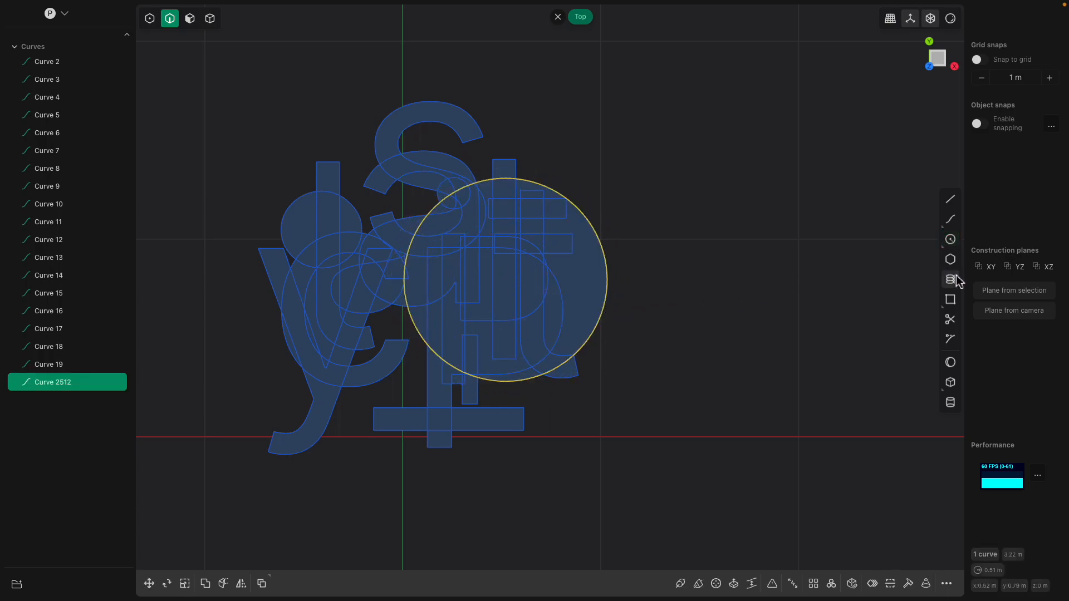
click(951, 240)
click(390, 324)
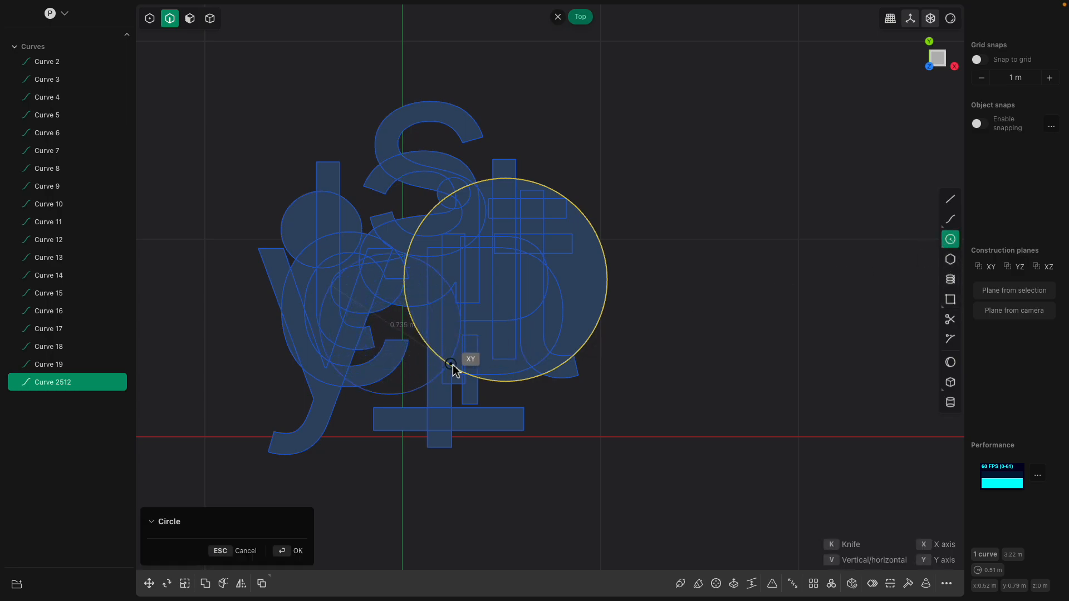
click(509, 389)
click(612, 392)
middle_drag(608, 389, 480, 290)
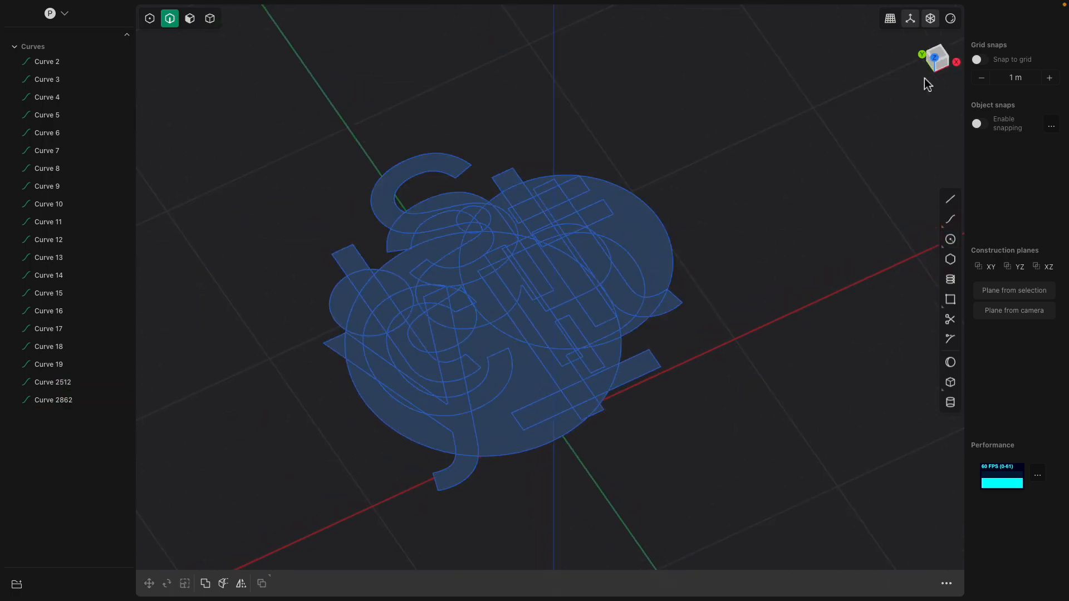
- Turn object snapping on and add face and solid selection to the active curve selection mode
click(979, 124)
middle_drag(779, 192, 543, 239)
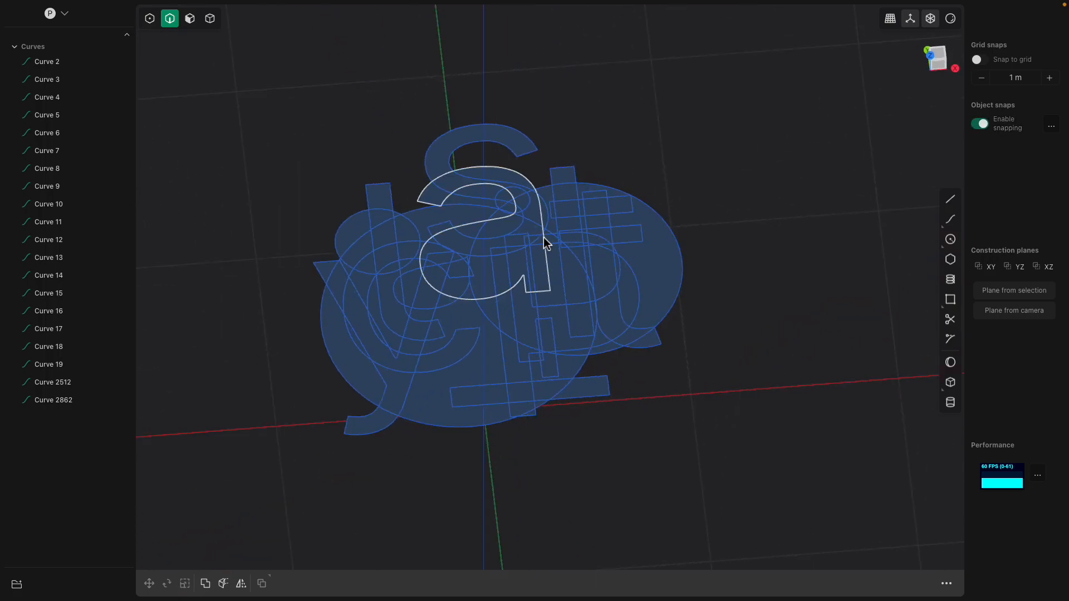
shift+click(189, 20)
shift+click(209, 20)
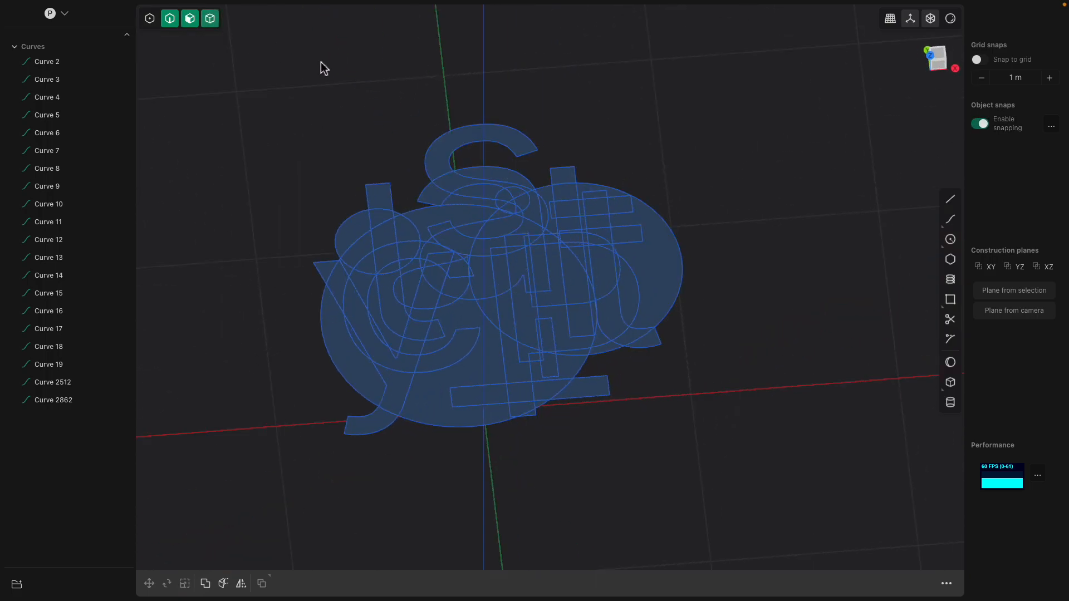
middle_drag(556, 113, 544, 111)
shift+middle_drag(672, 174, 647, 156)
scroll(657, 206, up, 2)
middle_drag(586, 254, 451, 289)
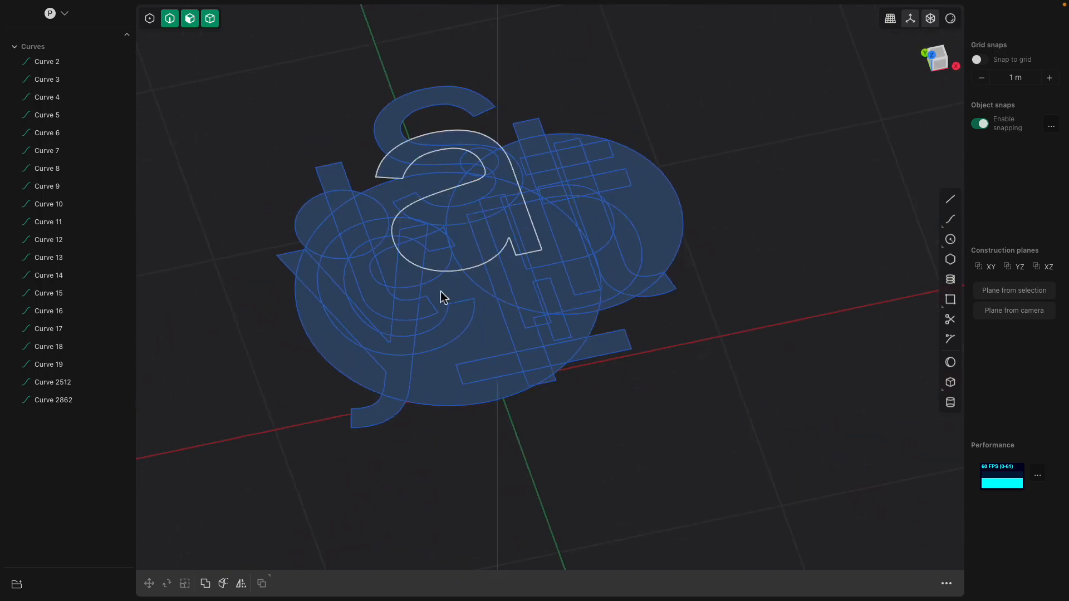
- Save the scene as mazetest3.plasticity in the plasticity folder
key(super+s)
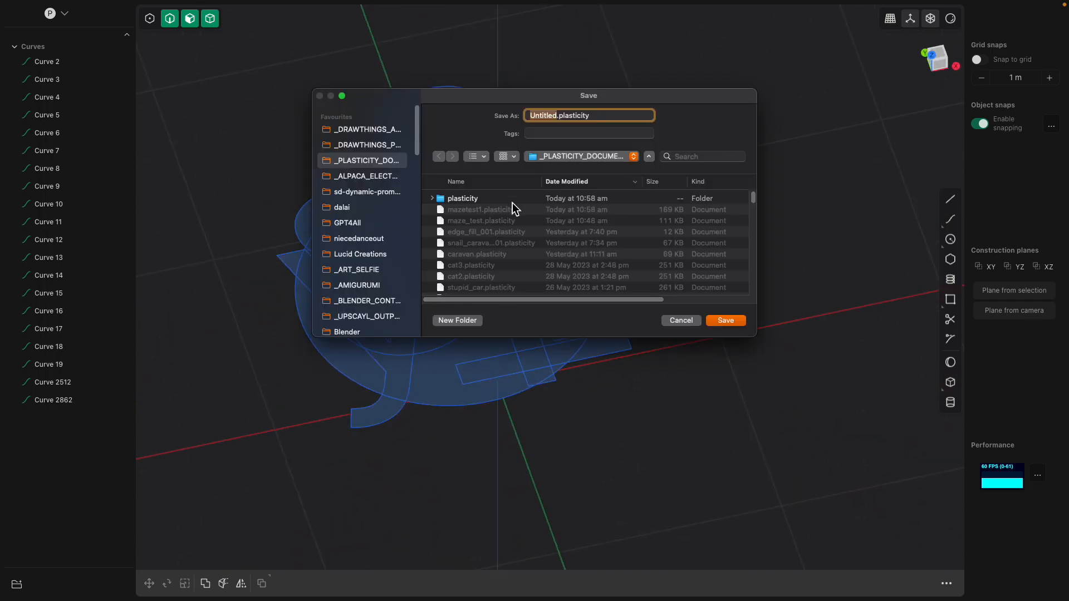
click(494, 210)
click(496, 199)
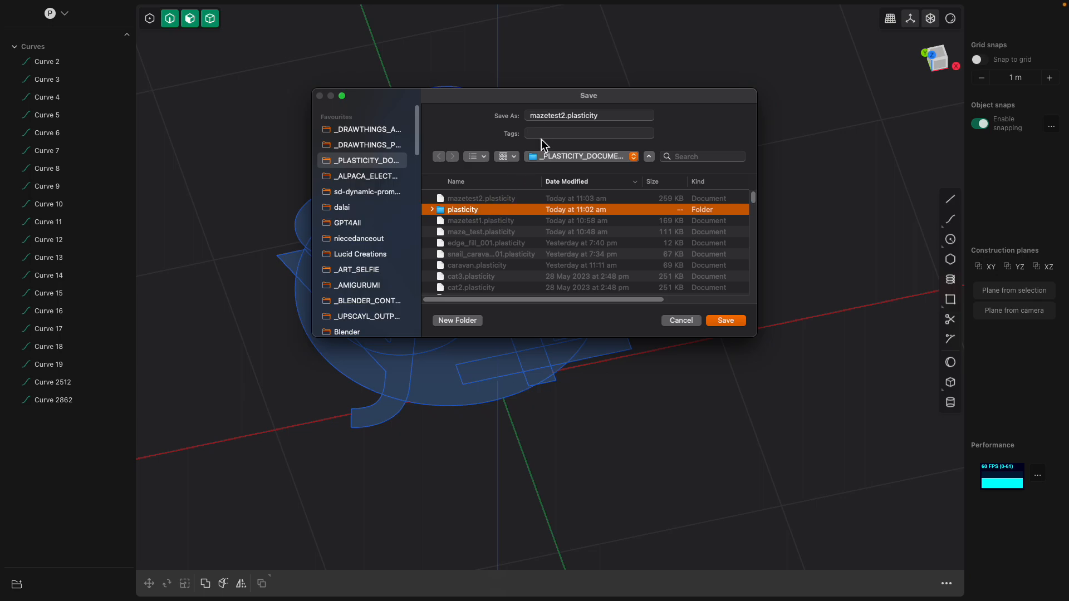
click(564, 117)
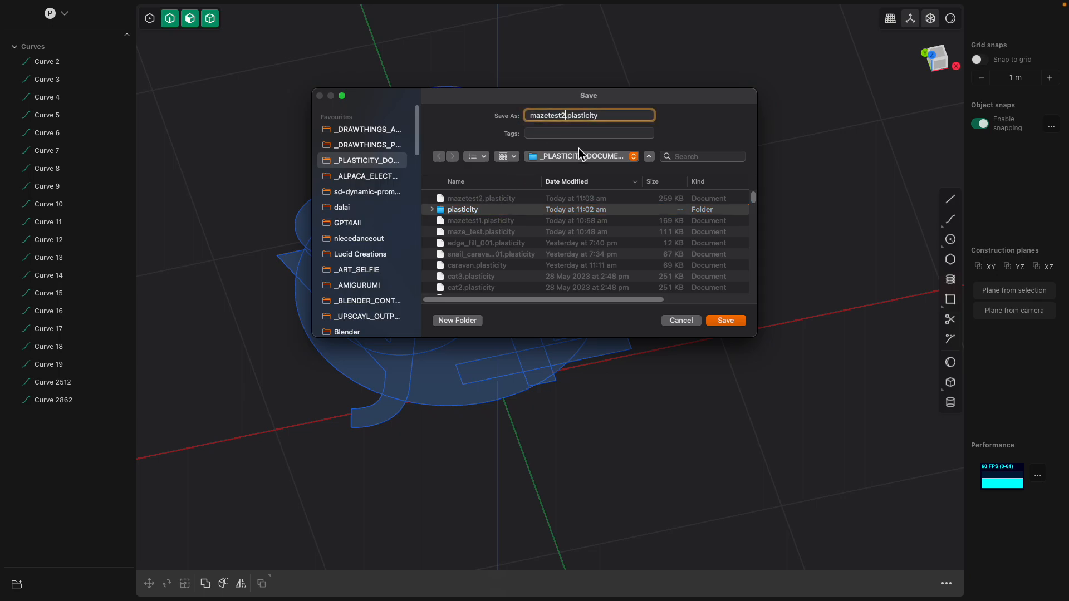
click(726, 322)
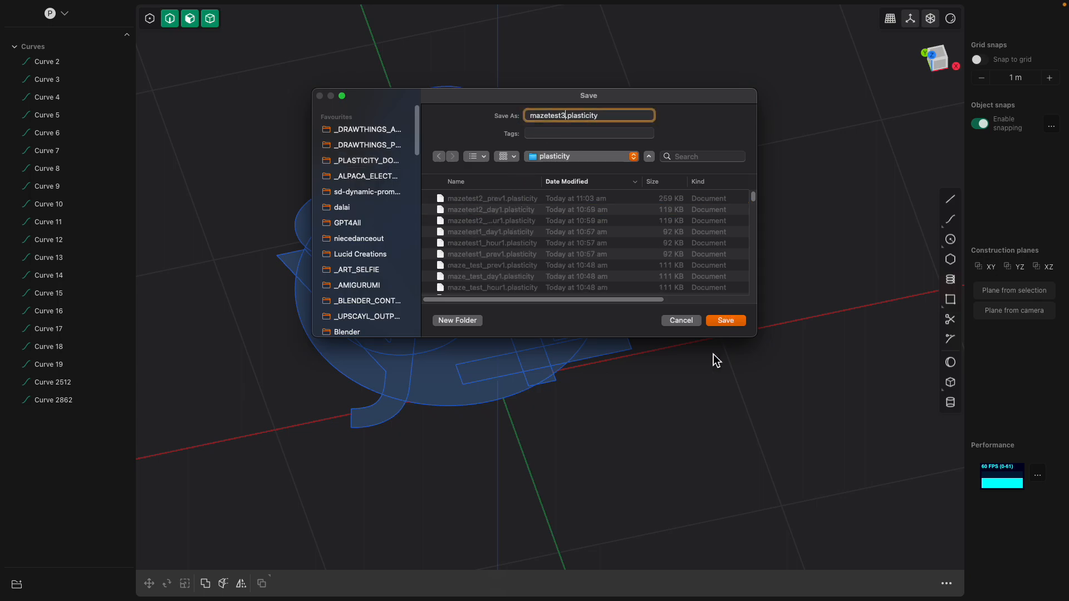
click(727, 321)
- Extrude the smaller circle's crescent-shaped region outside the P by about 0.25 m
click(642, 232)
key(e)
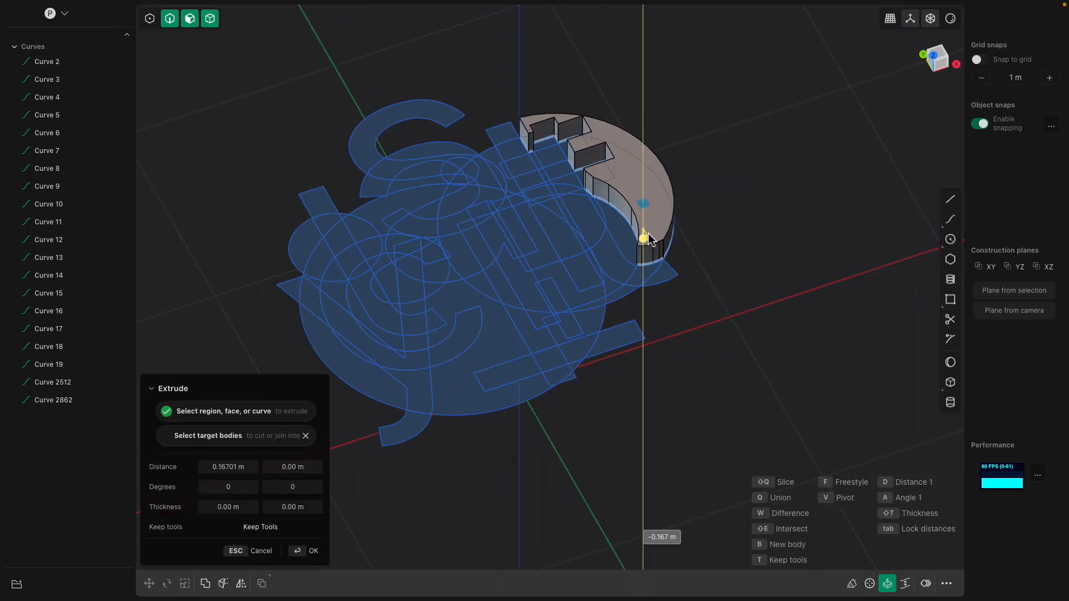
click(648, 229)
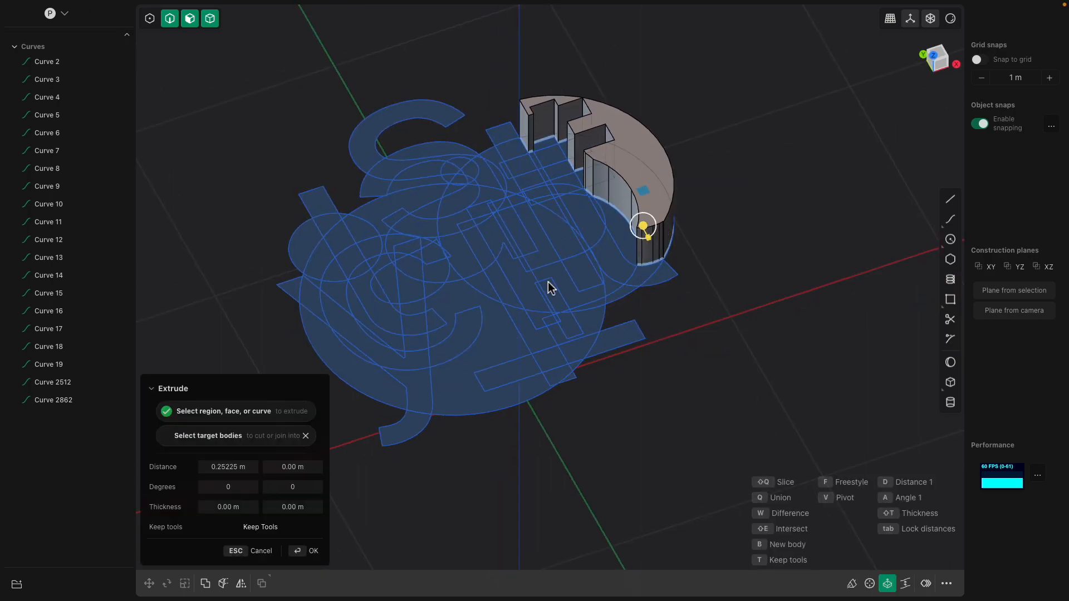
key(Return)
- Extrude the larger circle's region between the c, the y and the P's stem
click(487, 319)
key(e)
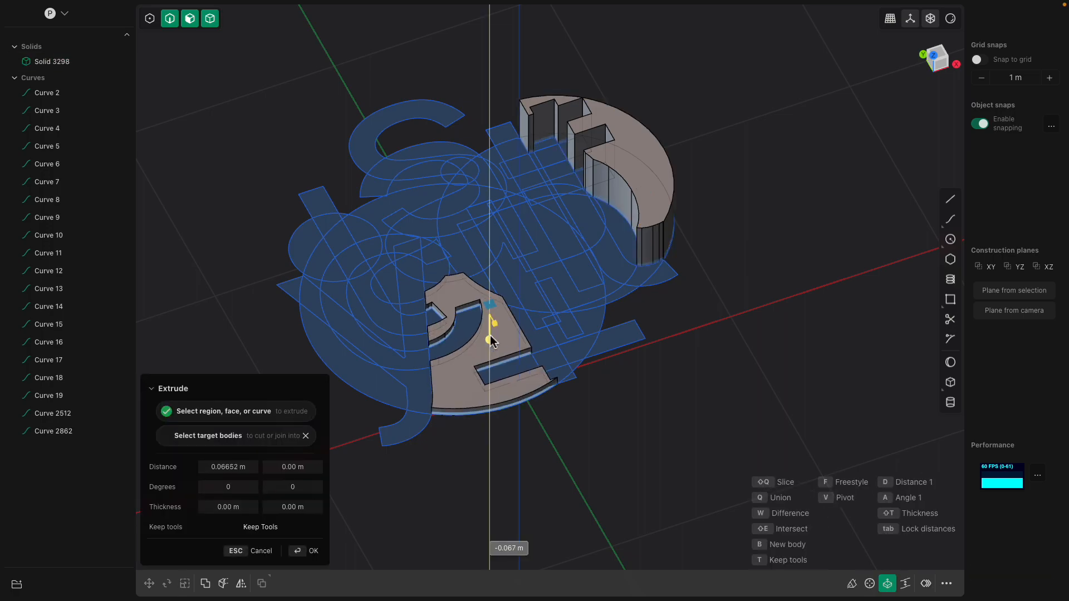
click(490, 310)
key(Return)
- Undo both region extrusions and leave the reopened Extrude command
middle_drag(714, 316, 640, 328)
key(super+z)
key(super+z)
key(super+z)
scroll(604, 303, up, 2)
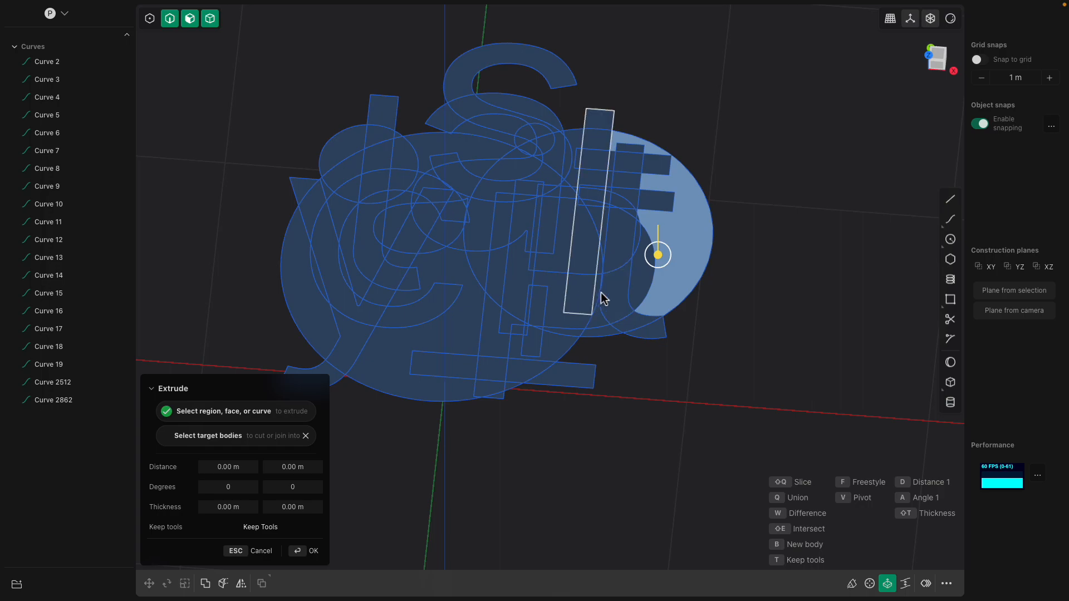
shift+middle_drag(377, 230, 445, 258)
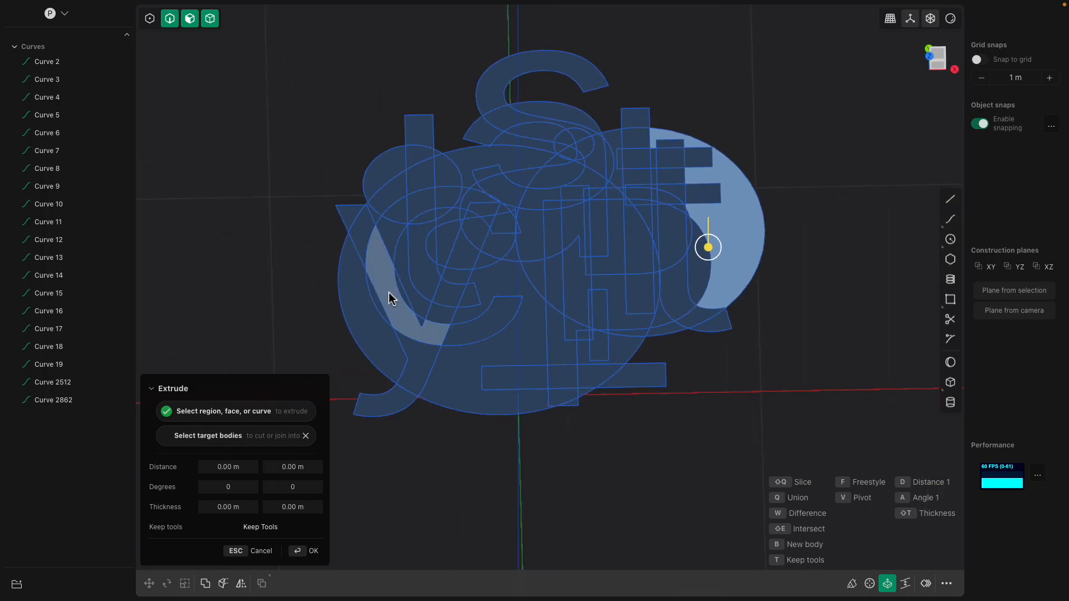
middle_drag(591, 245, 626, 222)
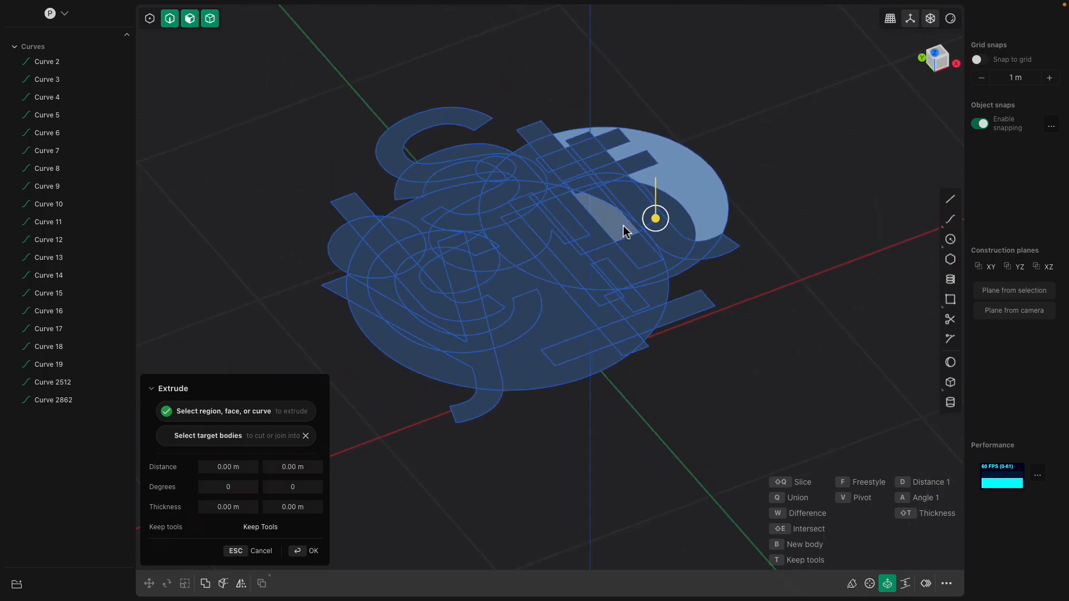
key(Escape)
middle_drag(785, 303, 742, 317)
click(690, 215)
key(e)
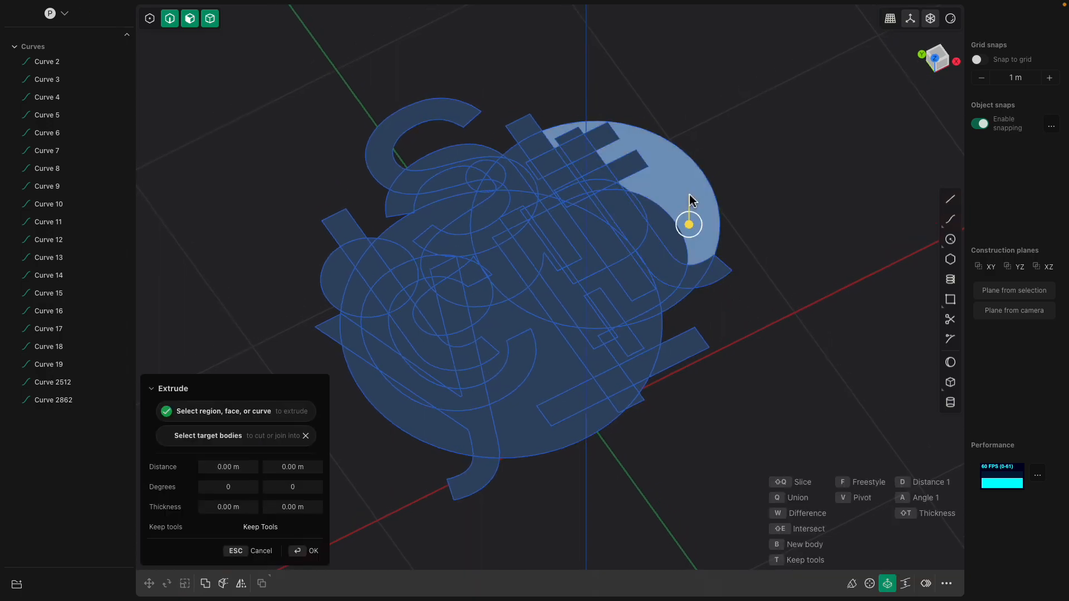
key(c)
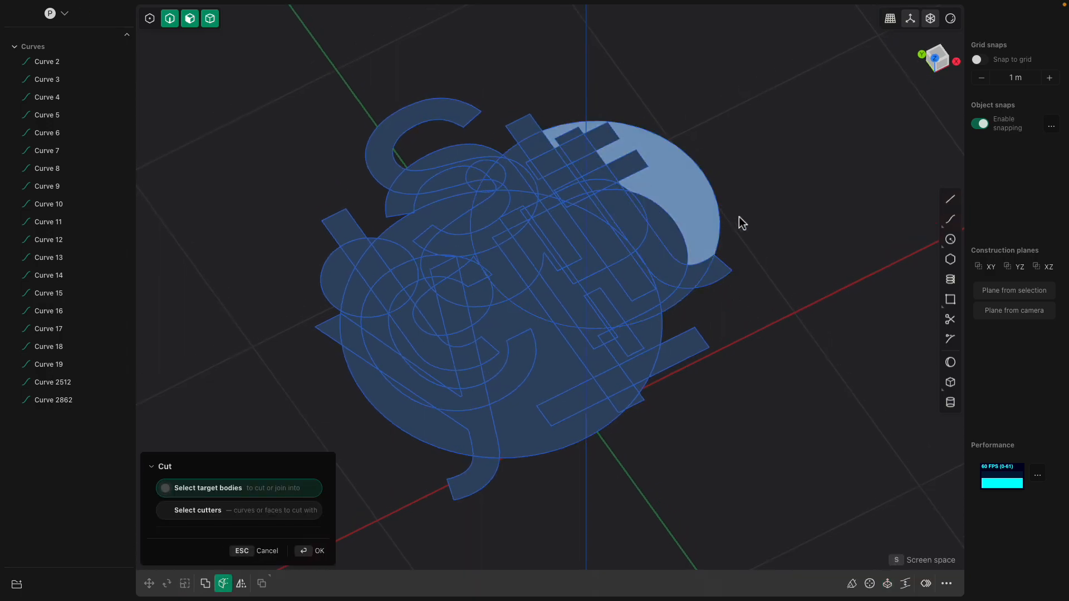
middle_drag(744, 173, 689, 188)
key(Escape)
key(Escape)
- Find and start the Trim command, and trim the curve segments at the end of the t's curved foot
middle_drag(791, 202, 757, 209)
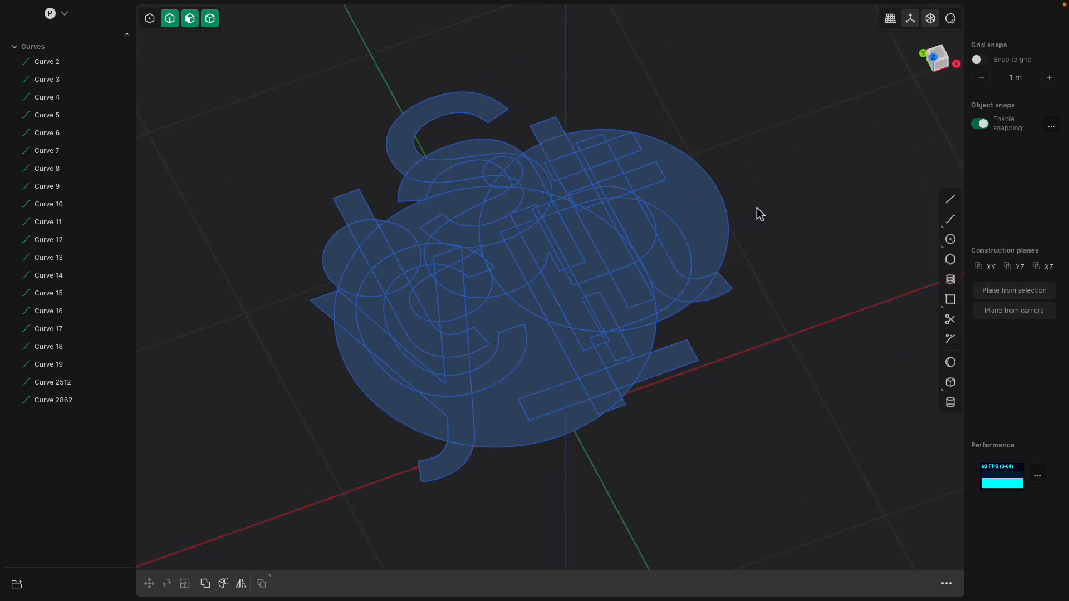
text(f)
text(tr)
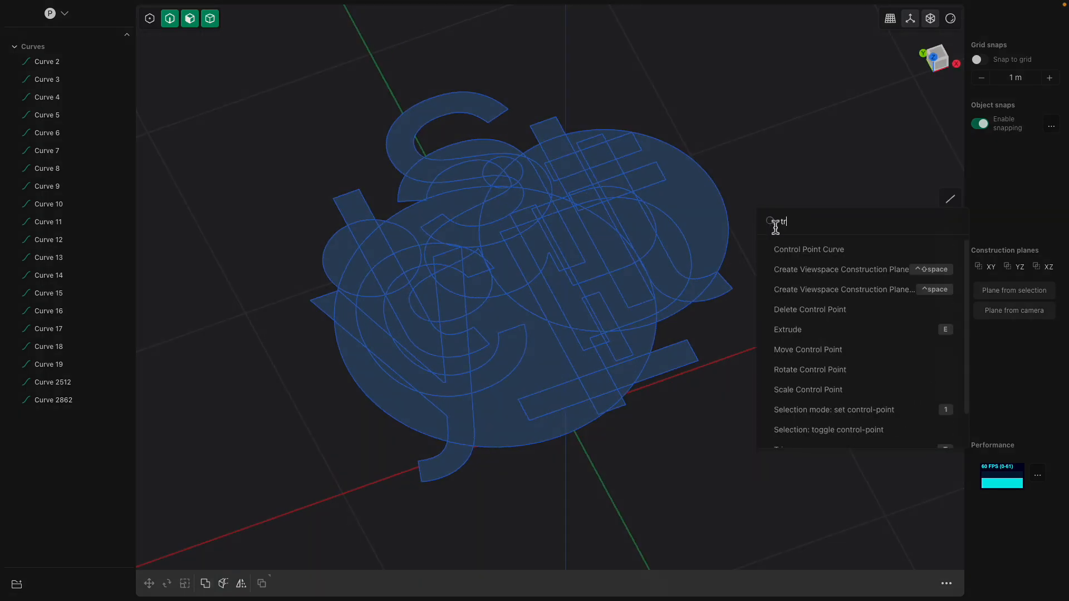
text(im)
click(780, 252)
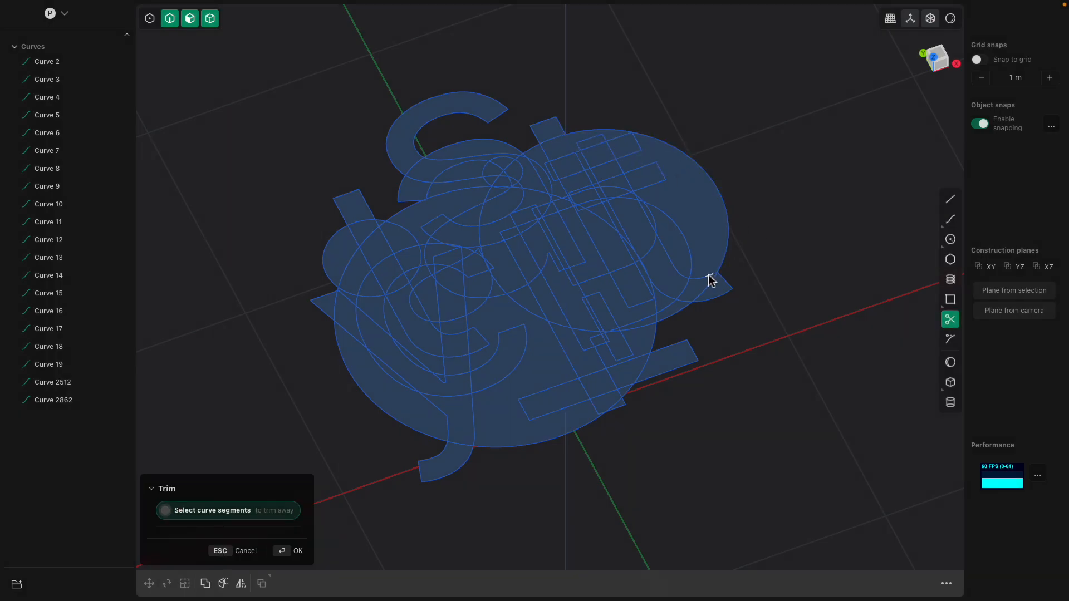
scroll(713, 278, up, 5)
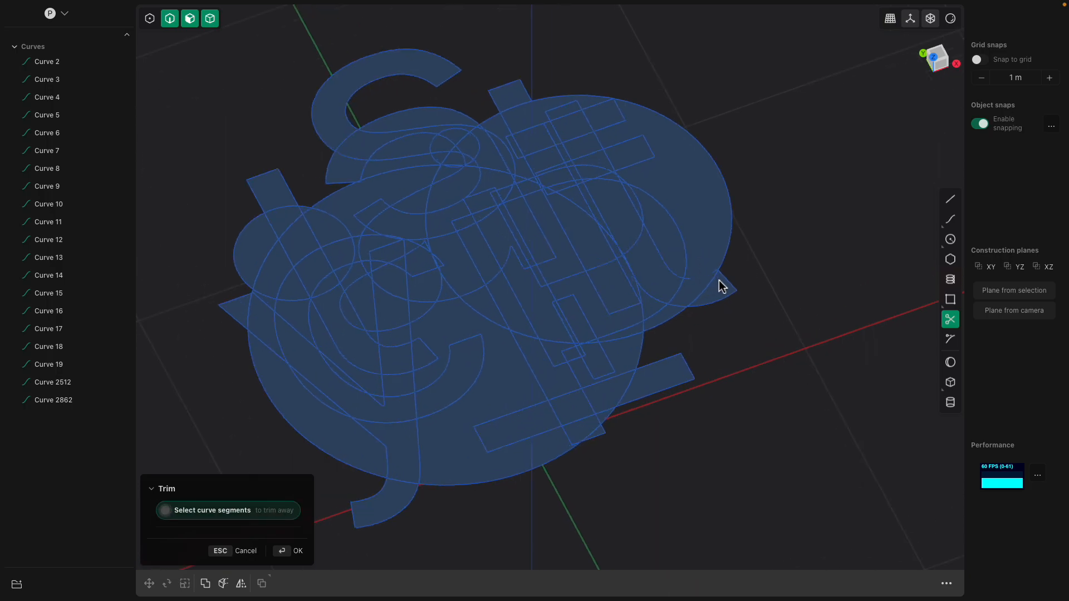
click(715, 282)
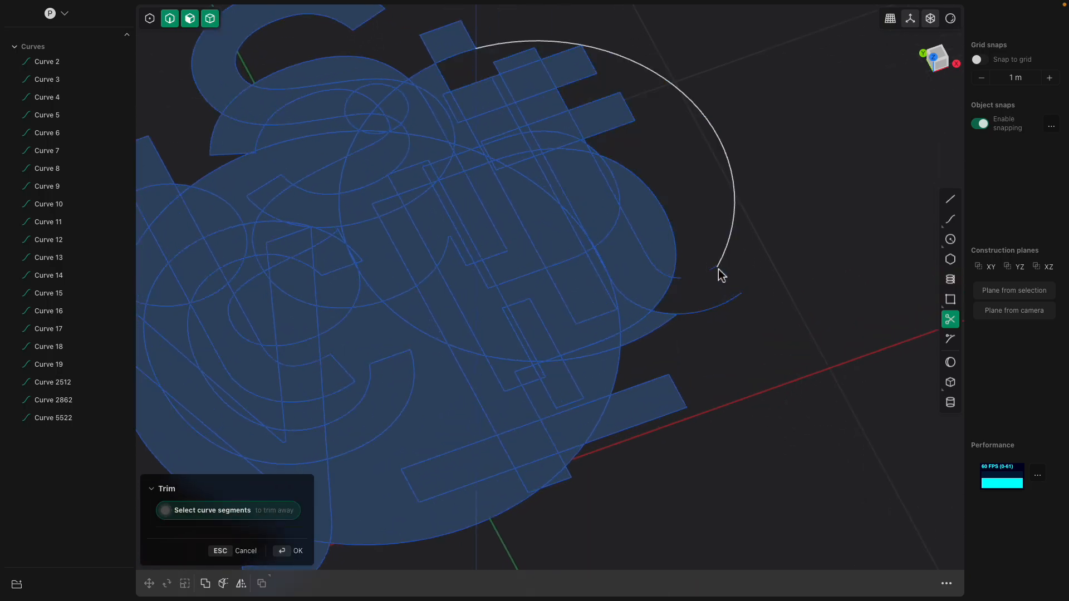
- Trim away curve segments of the P's bowl and the t stem where they overlap inside the smaller circle
scroll(629, 277, down, 1)
click(558, 292)
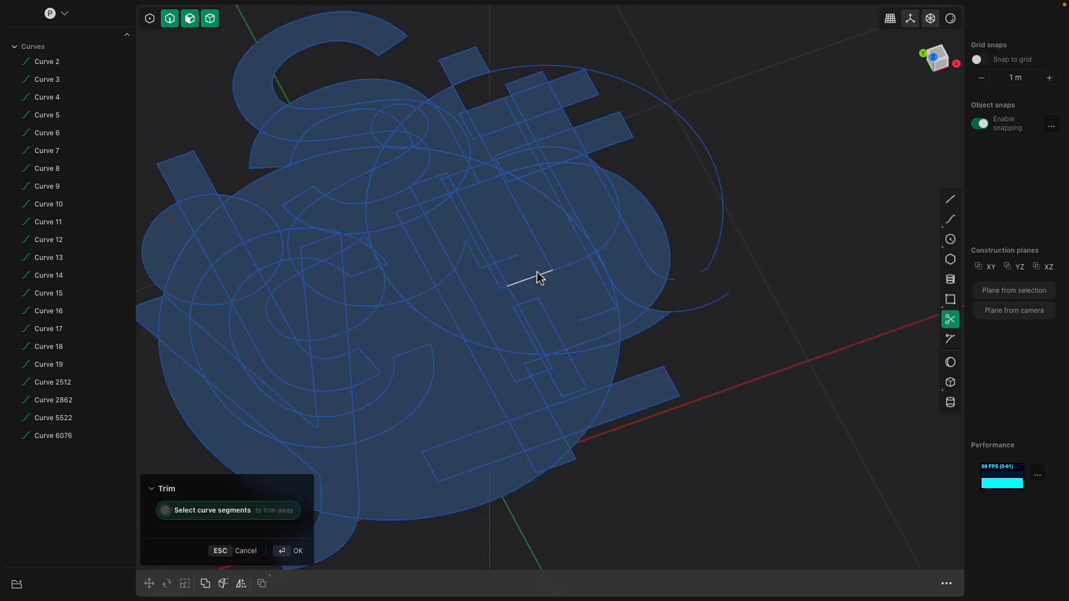
click(600, 273)
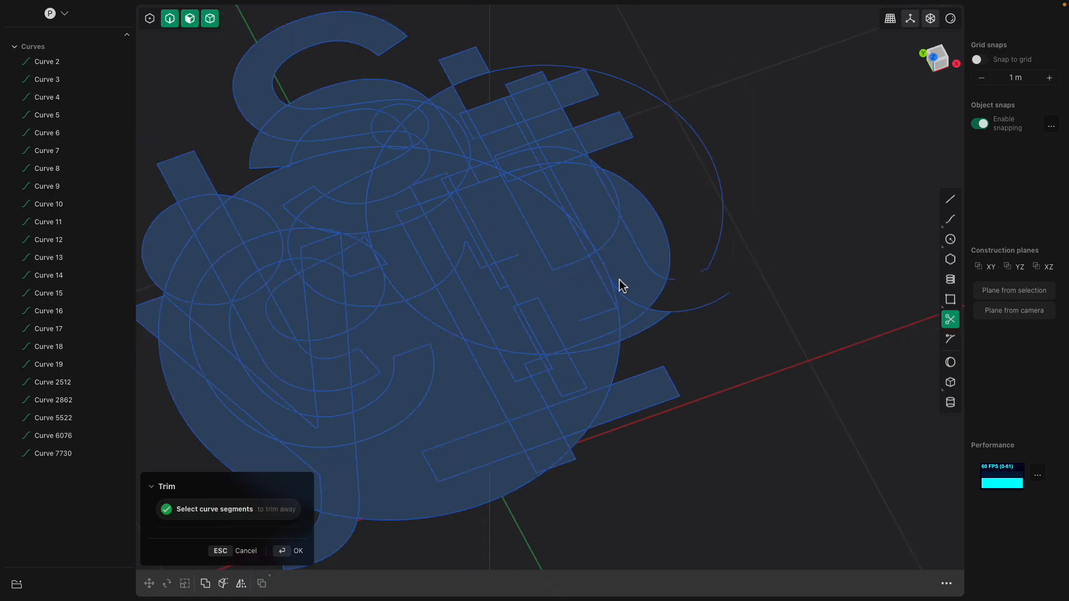
click(617, 198)
click(558, 167)
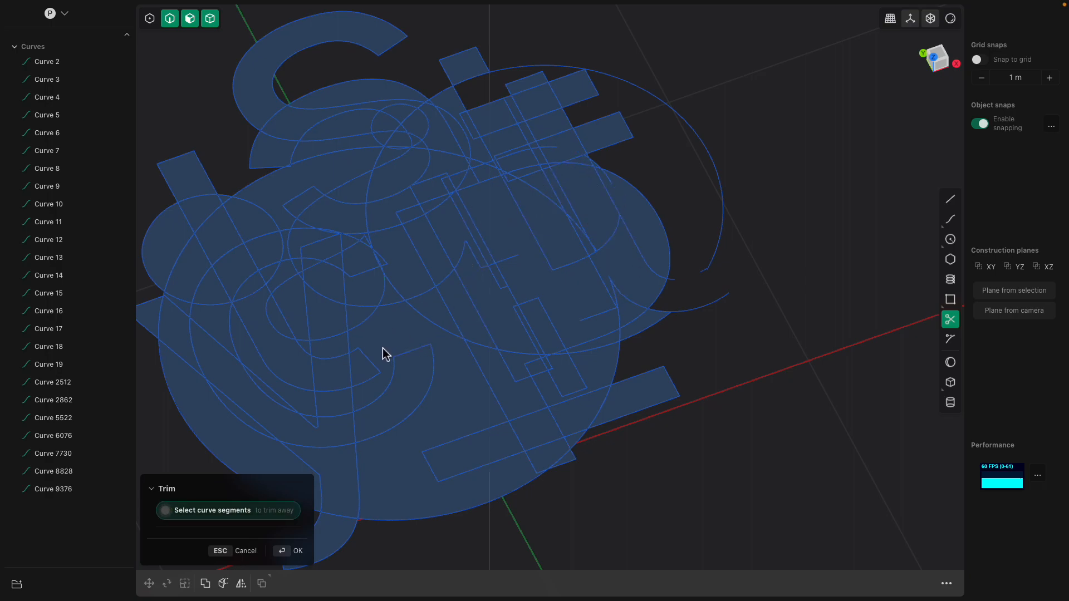
- Trim away the end of the y's curved tail outside the large circle
scroll(408, 361, down, 2)
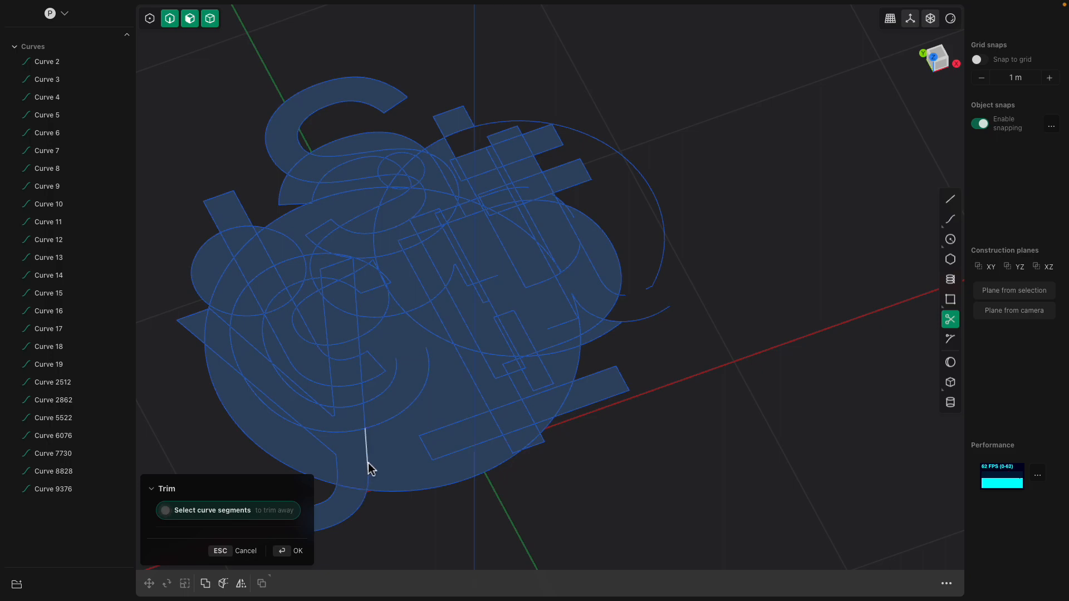
shift+middle_drag(371, 470, 485, 405)
click(461, 432)
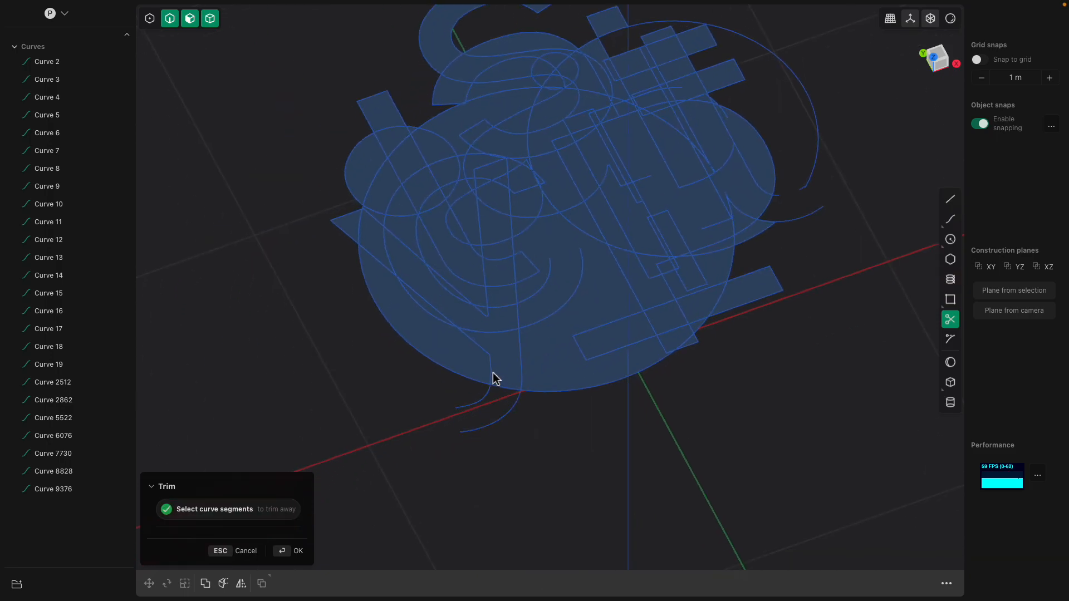
- Trim away segments of the y's short arm edge and the neighbouring circle arcs just above its tail
click(436, 319)
scroll(440, 314, up, 2)
click(418, 307)
scroll(390, 254, up, 2)
click(371, 236)
click(340, 210)
click(398, 234)
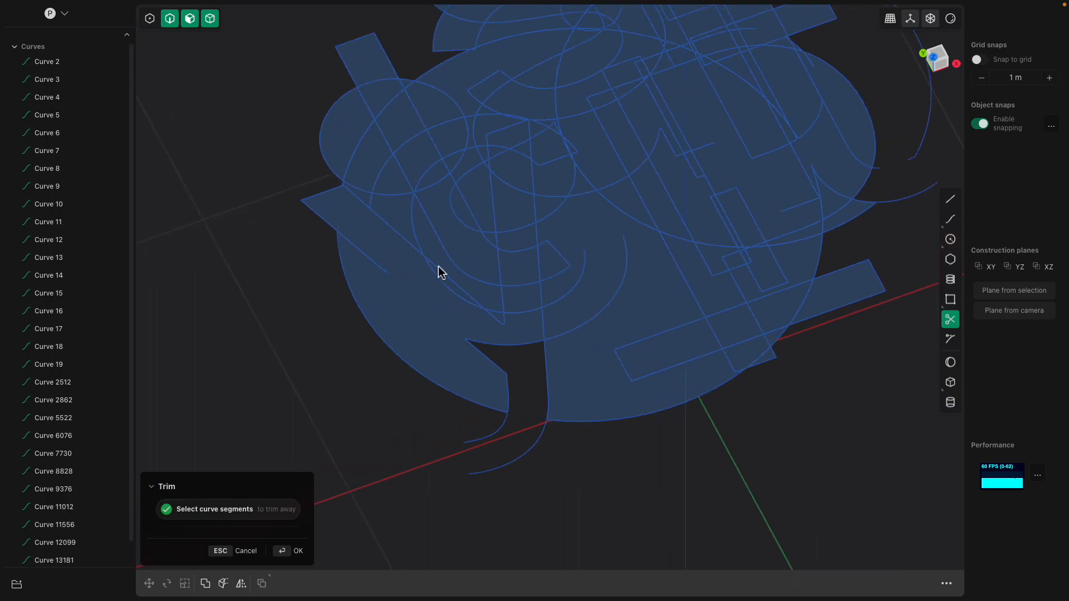
- Trim away the tip of the y's short arm and the nearby arcs reaching the lower part of its stem
middle_drag(429, 262, 532, 285)
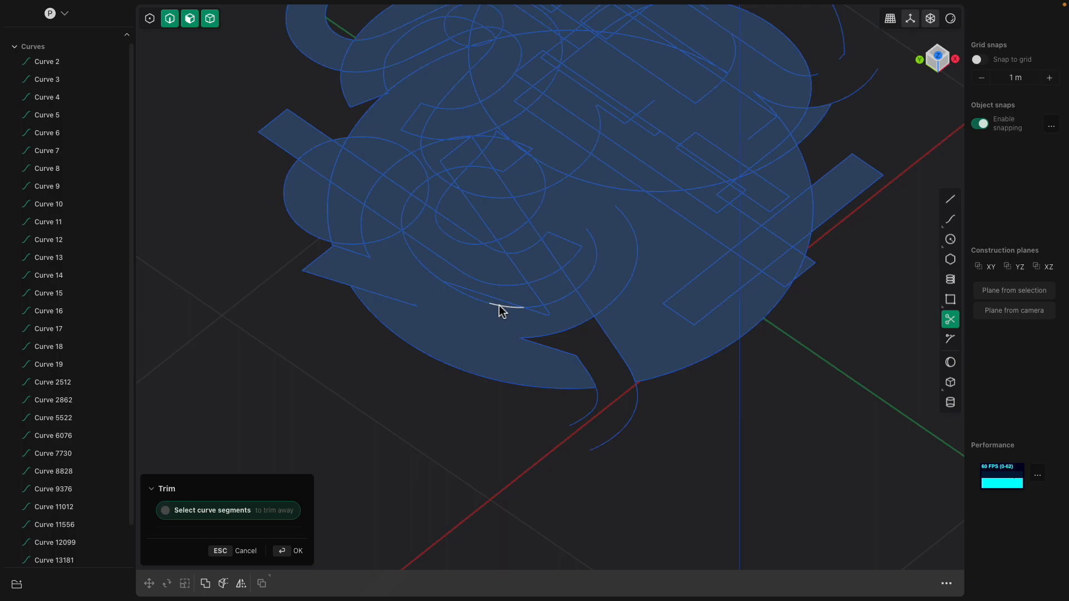
click(325, 262)
middle_drag(523, 298, 490, 280)
click(480, 306)
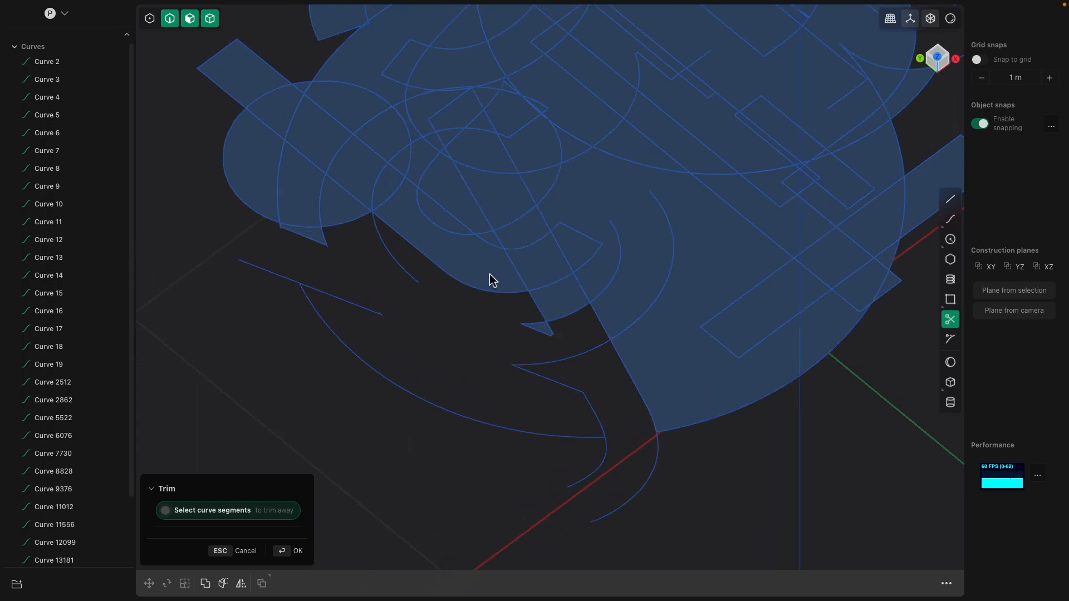
click(569, 323)
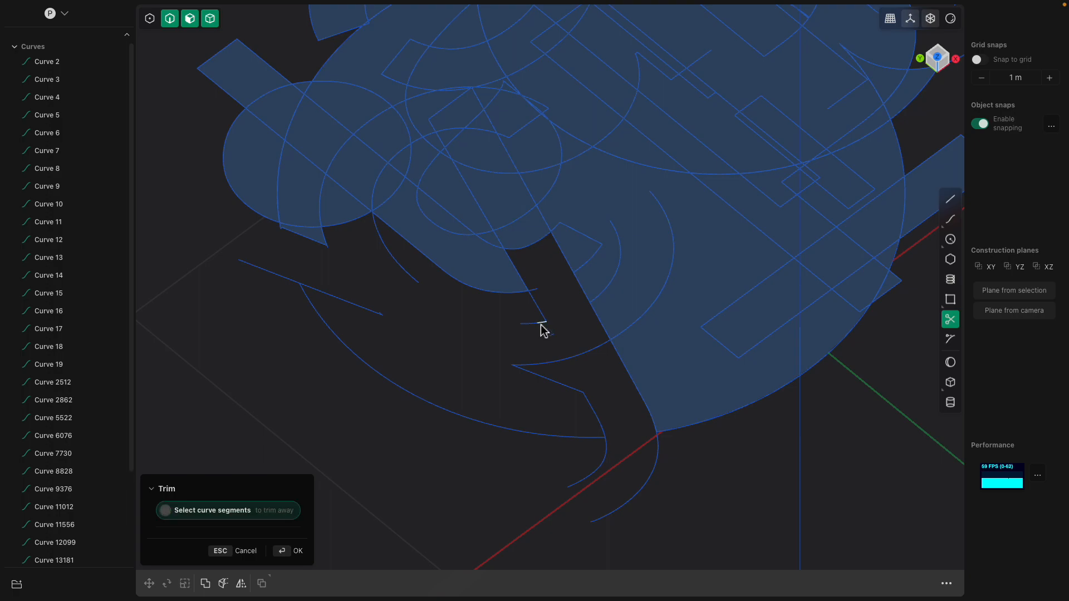
- Trim away the remaining arc segments that cross the upper part of the y's stem
middle_drag(607, 292, 532, 316)
click(556, 293)
click(540, 330)
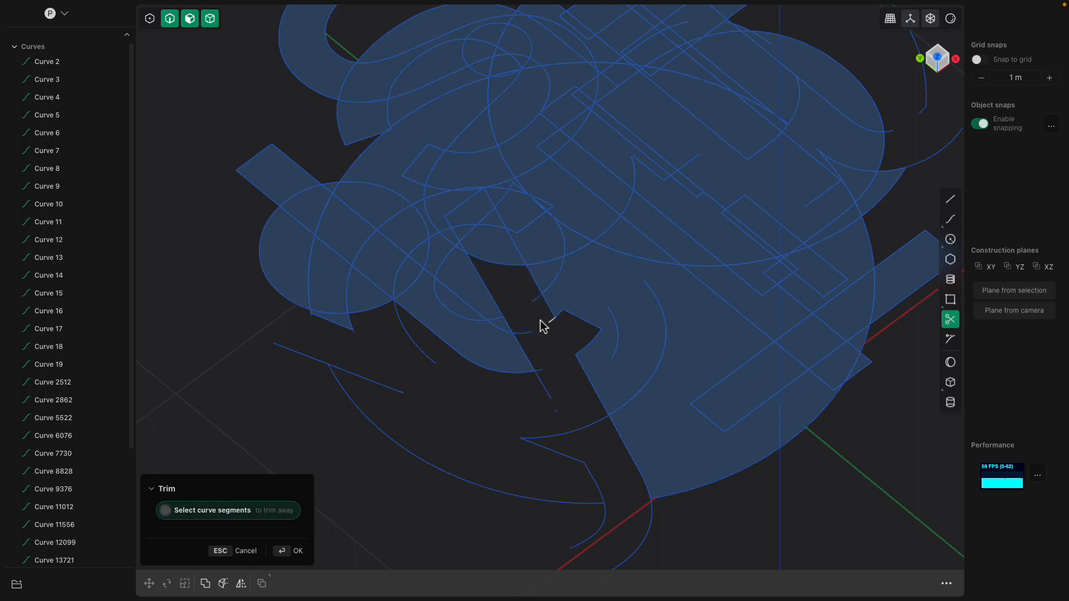
click(498, 266)
shift+middle_drag(499, 266, 506, 291)
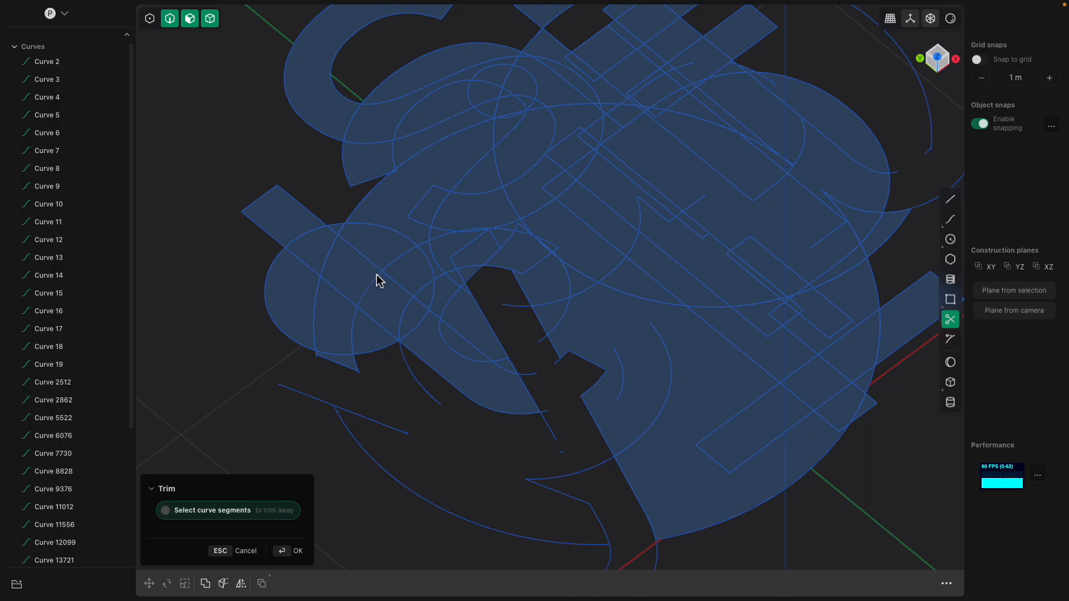
- Trim away edge segments of the slanted bar and the small oval it crosses beside the large circle
click(313, 233)
shift+middle_drag(329, 234, 378, 294)
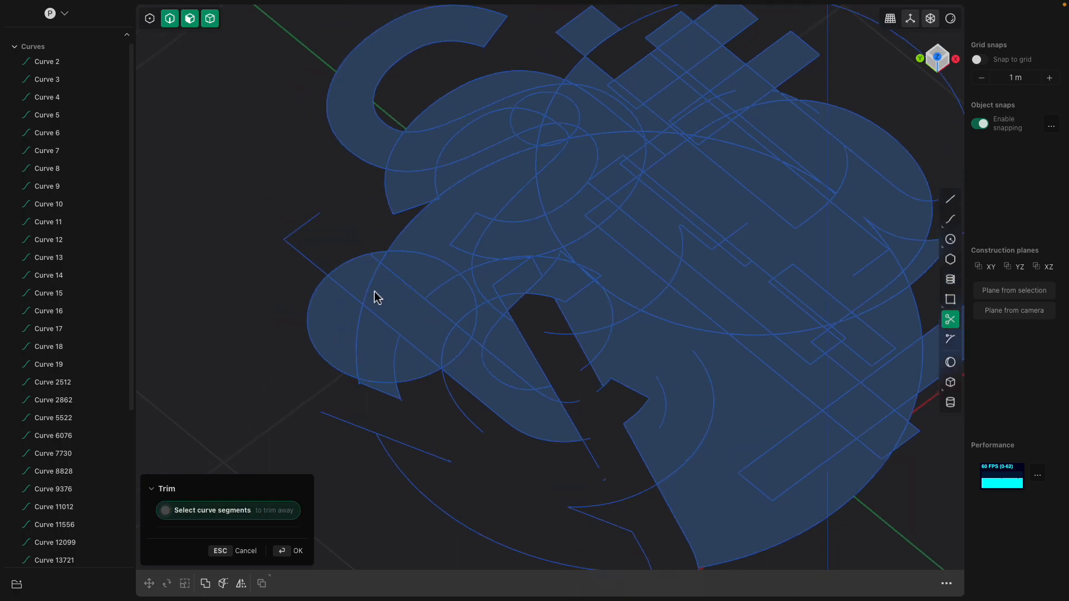
click(356, 372)
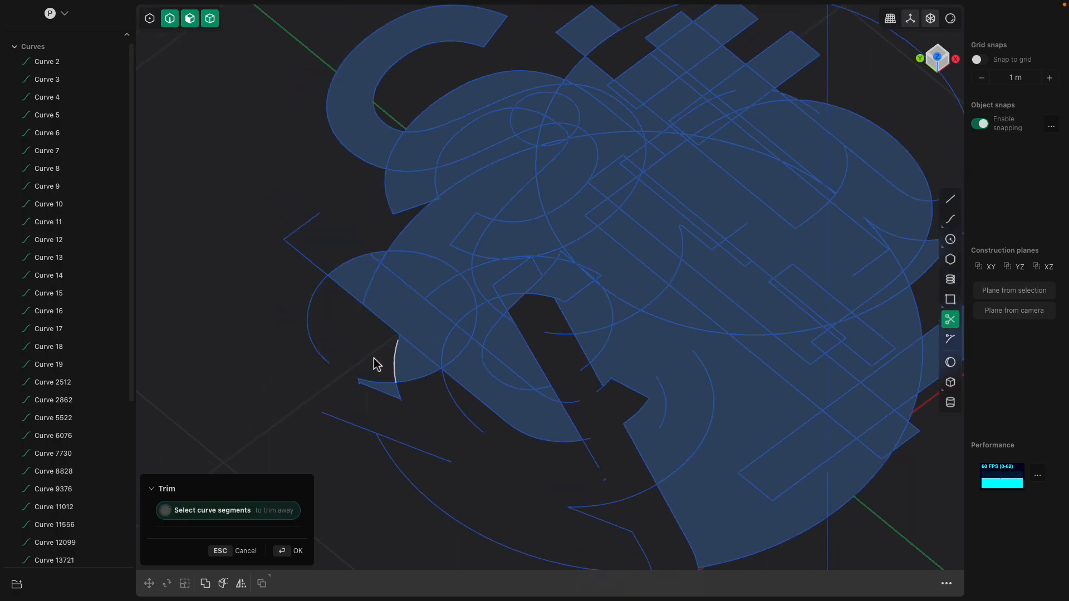
click(393, 397)
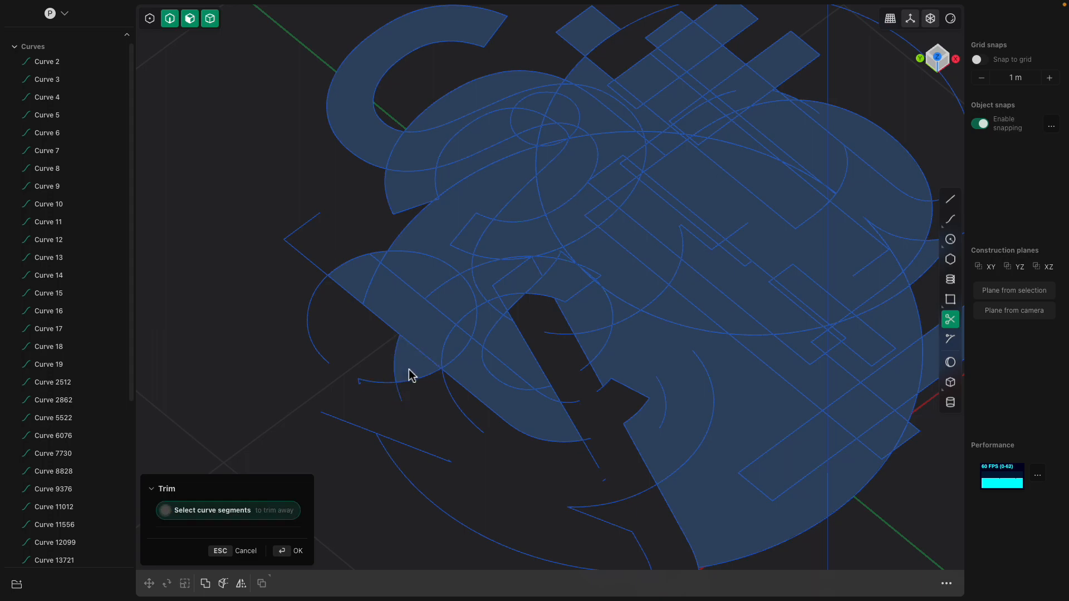
click(417, 347)
shift+middle_drag(396, 280, 398, 300)
click(382, 336)
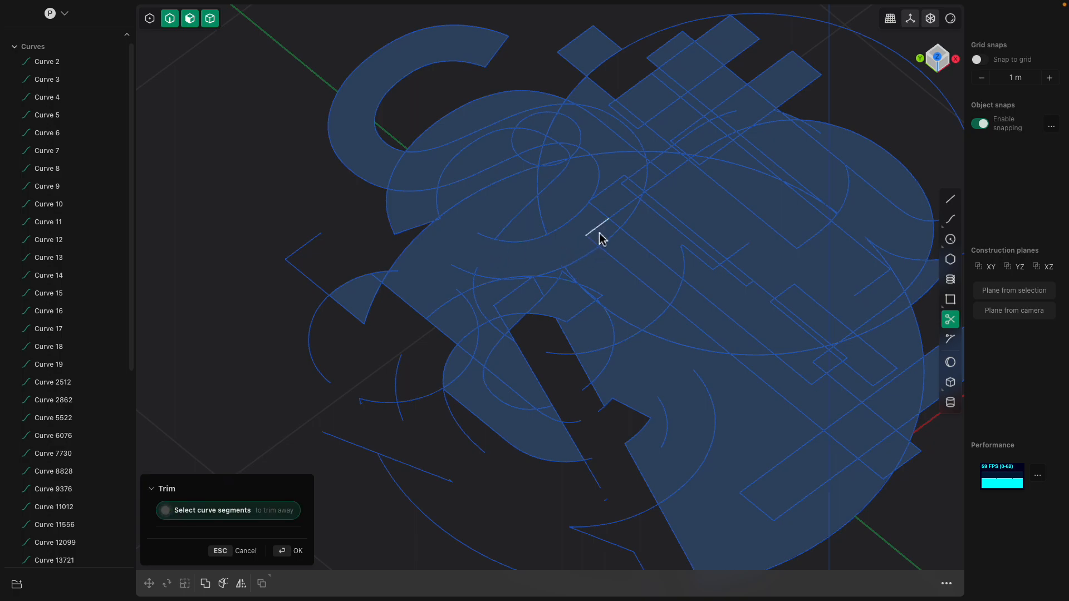
- Trim away the middle segment of the P stem's outer edge inside the overlapping circles
middle_drag(601, 236, 619, 320)
middle_drag(690, 308, 582, 334)
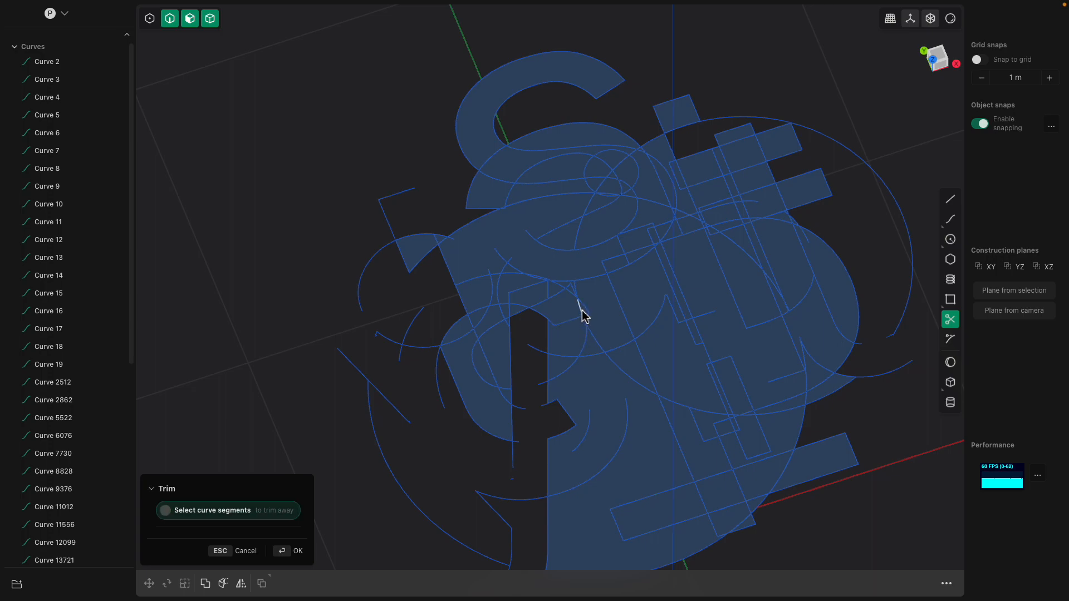
scroll(582, 315, up, 3)
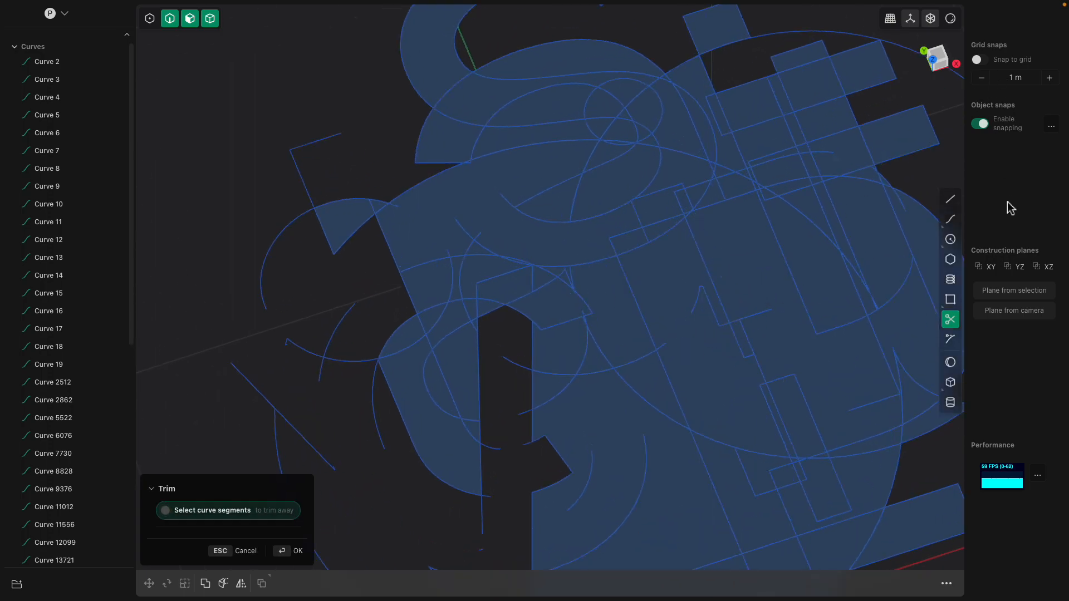
scroll(757, 361, down, 2)
click(689, 396)
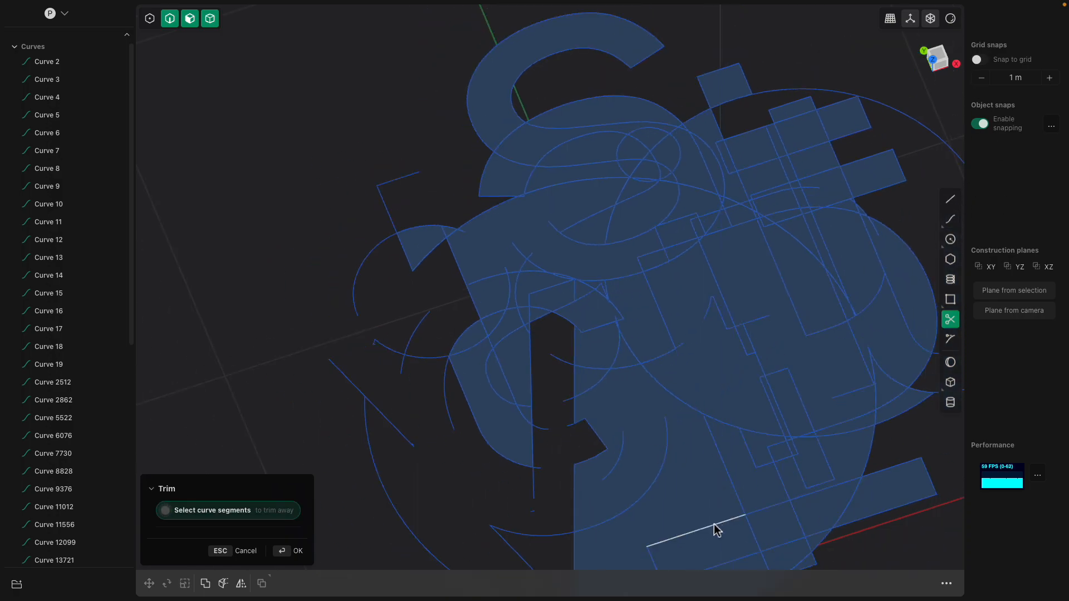
- Trim the crossing bar's upper edge beside the P's foot and the y's stem edge inside the large circle, and apply the trims
scroll(715, 524, down, 2)
click(687, 532)
shift+middle_drag(696, 472, 663, 334)
scroll(659, 337, up, 1)
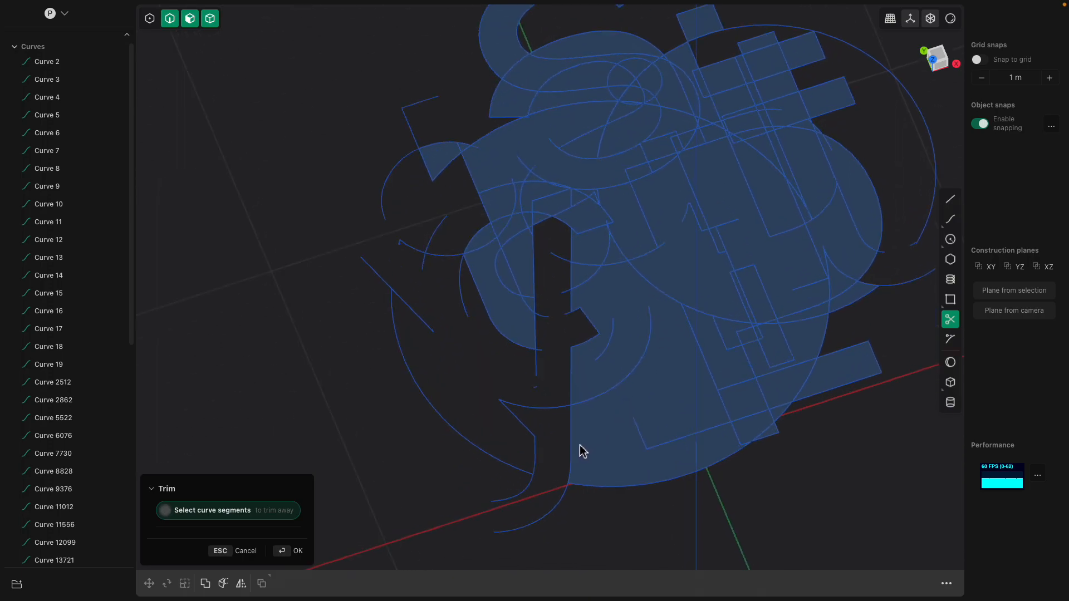
click(583, 443)
scroll(600, 419, up, 1)
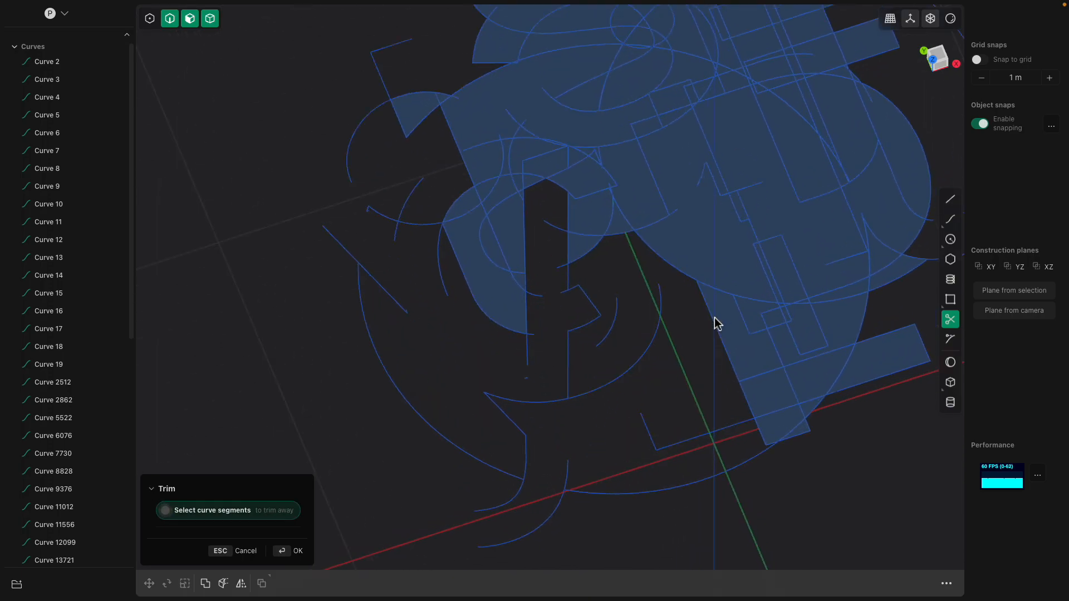
shift+middle_drag(716, 324, 670, 342)
key(Return)
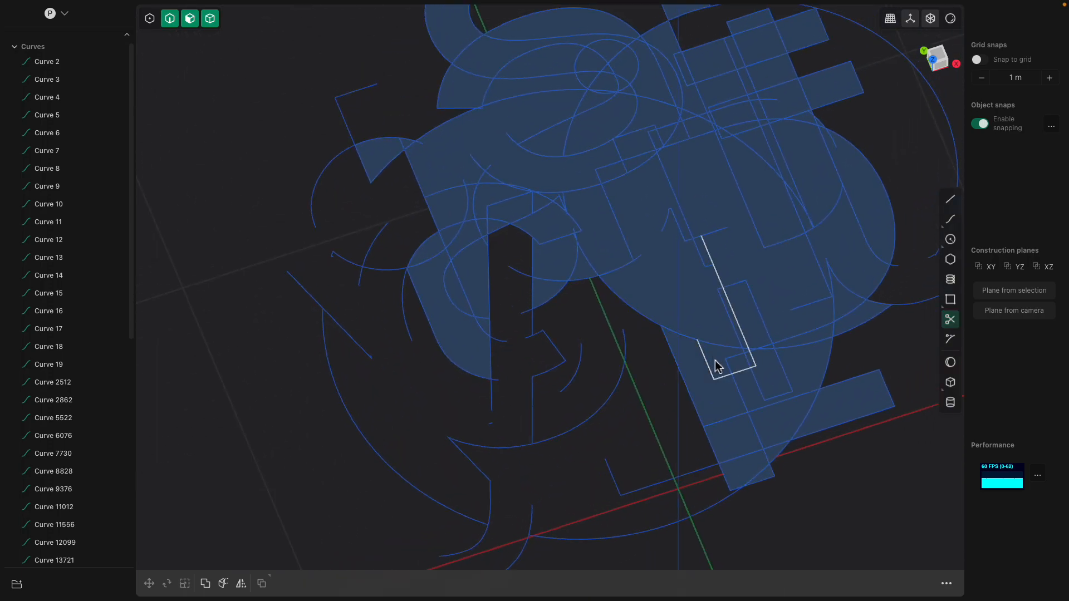
- Restart the Trim command and trim away the circle arc between the P's stem and the y
click(734, 368)
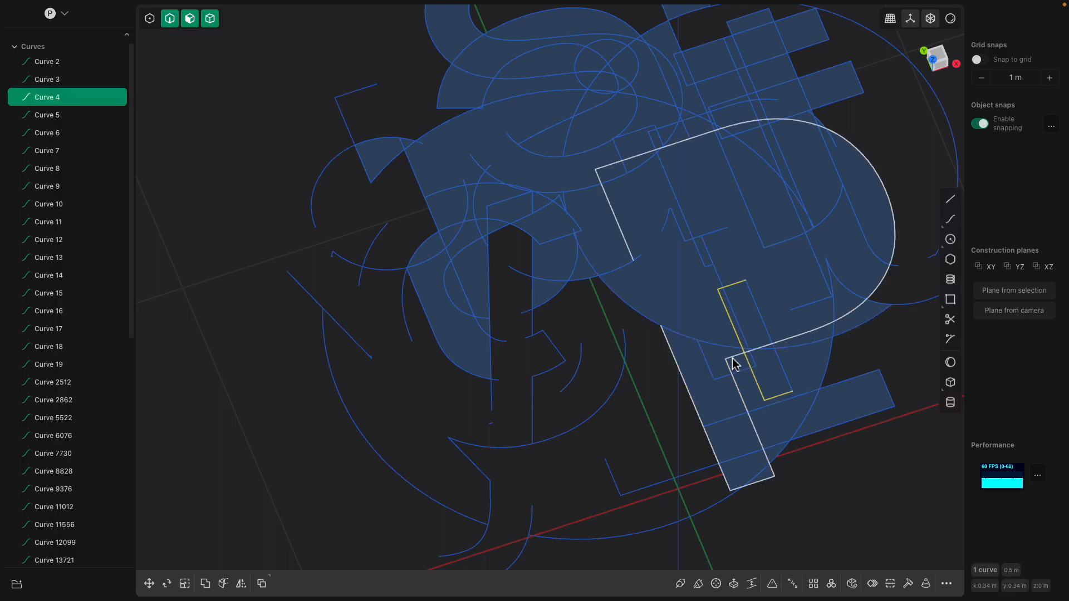
text(f)
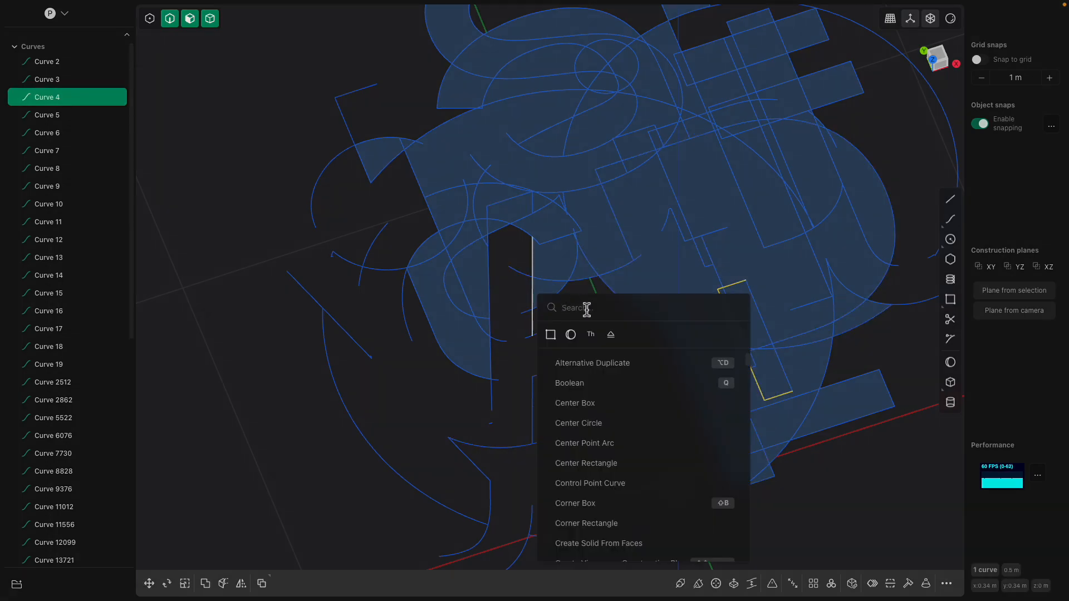
text(trim)
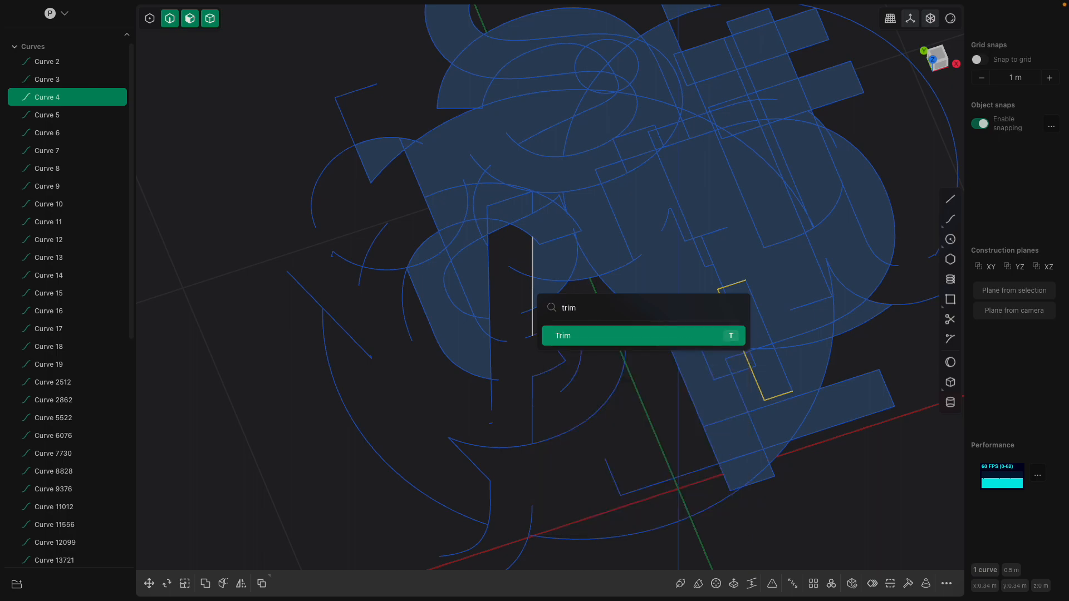
click(572, 346)
shift+middle_drag(679, 212, 576, 255)
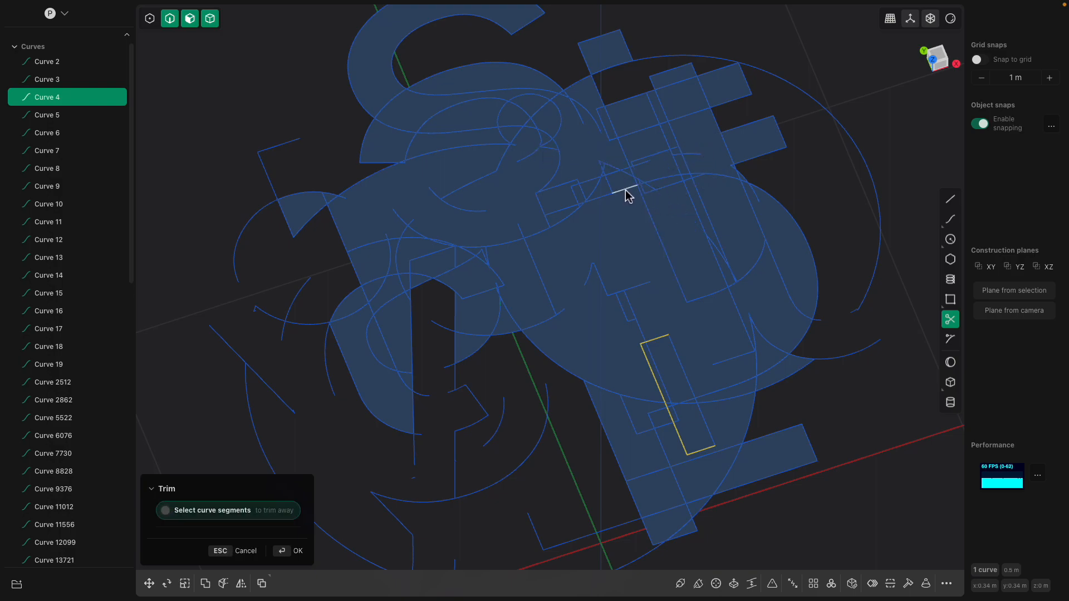
scroll(601, 212, up, 2)
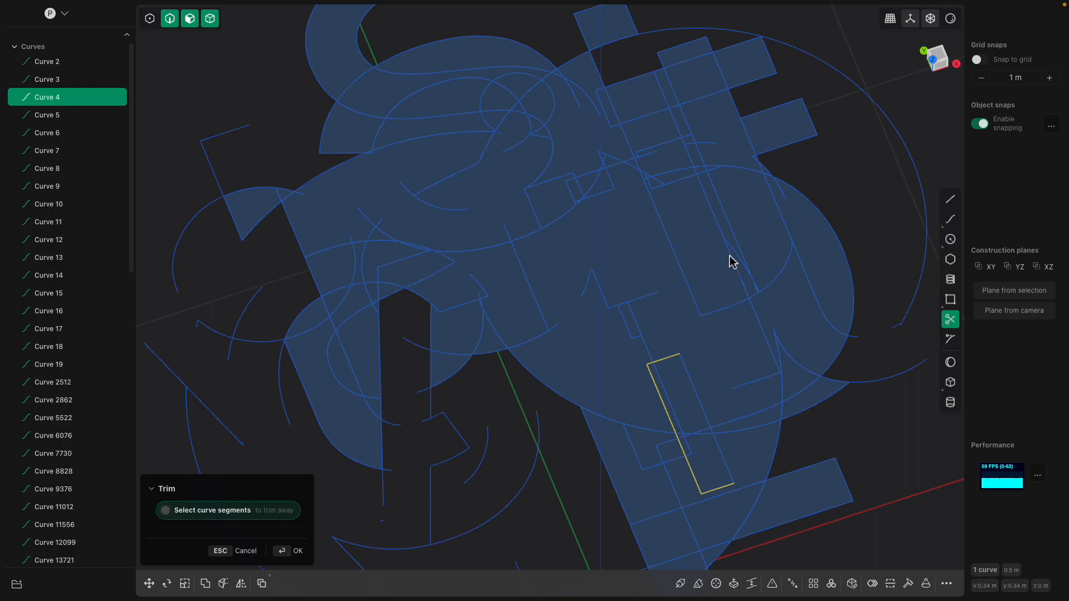
click(569, 399)
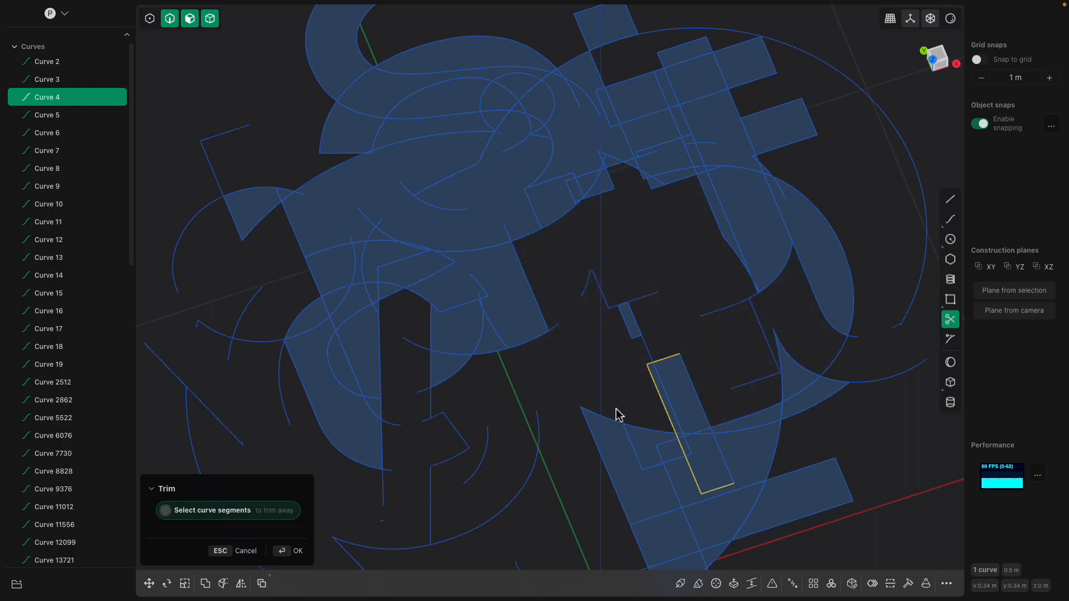
- Trim away outer edge segments of the crossing bars above the P's bowl
middle_drag(748, 304, 763, 219)
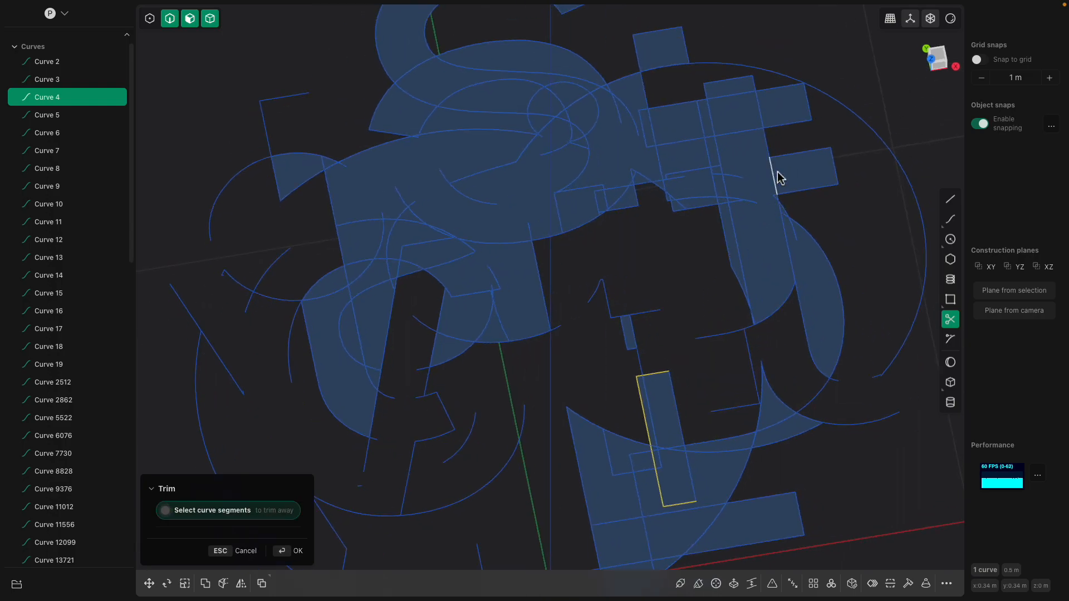
click(811, 191)
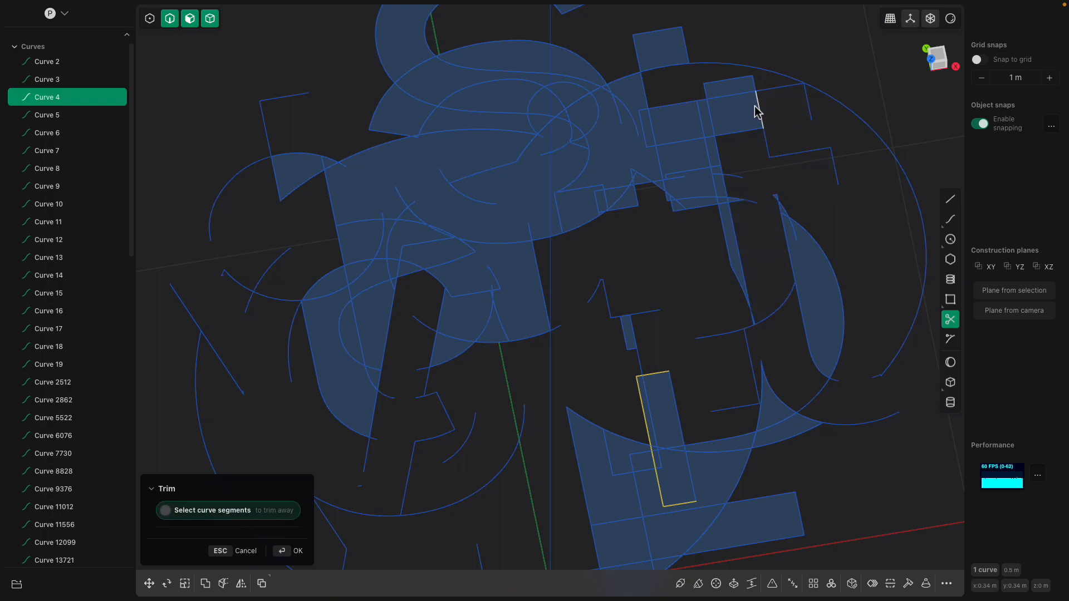
click(737, 88)
click(682, 109)
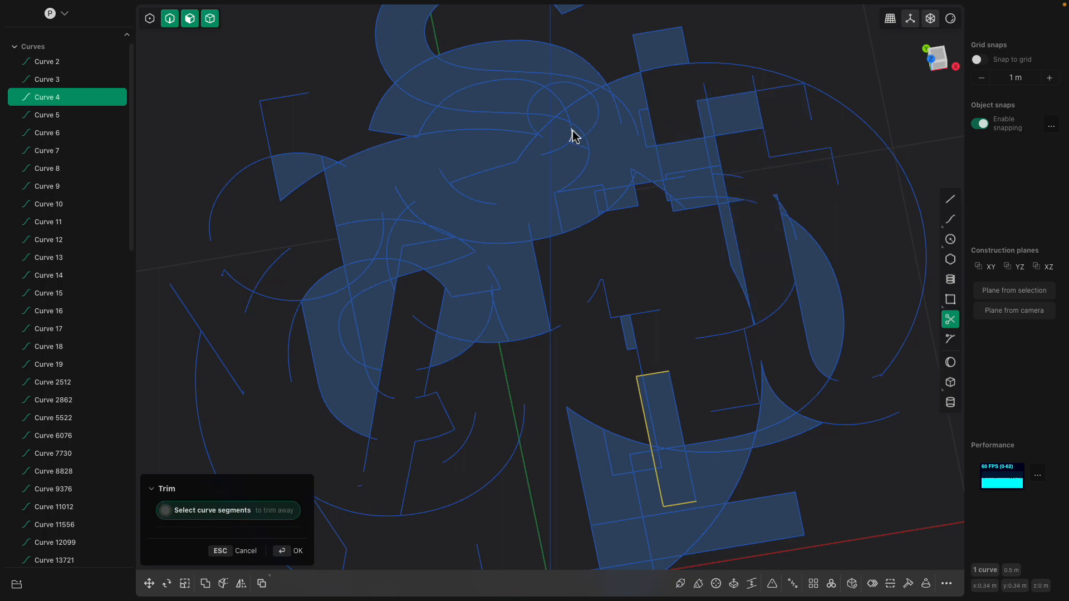
- Trim away the arc segments below the s-shaped curve and along the lower side of the wide oval, and apply the trims
shift+middle_drag(577, 130, 608, 315)
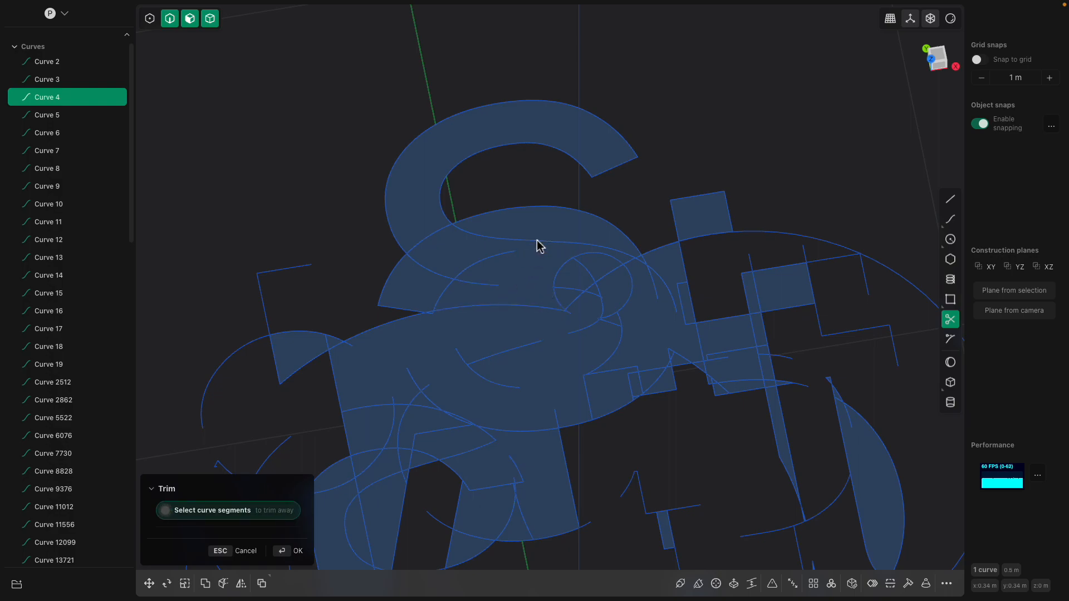
click(552, 214)
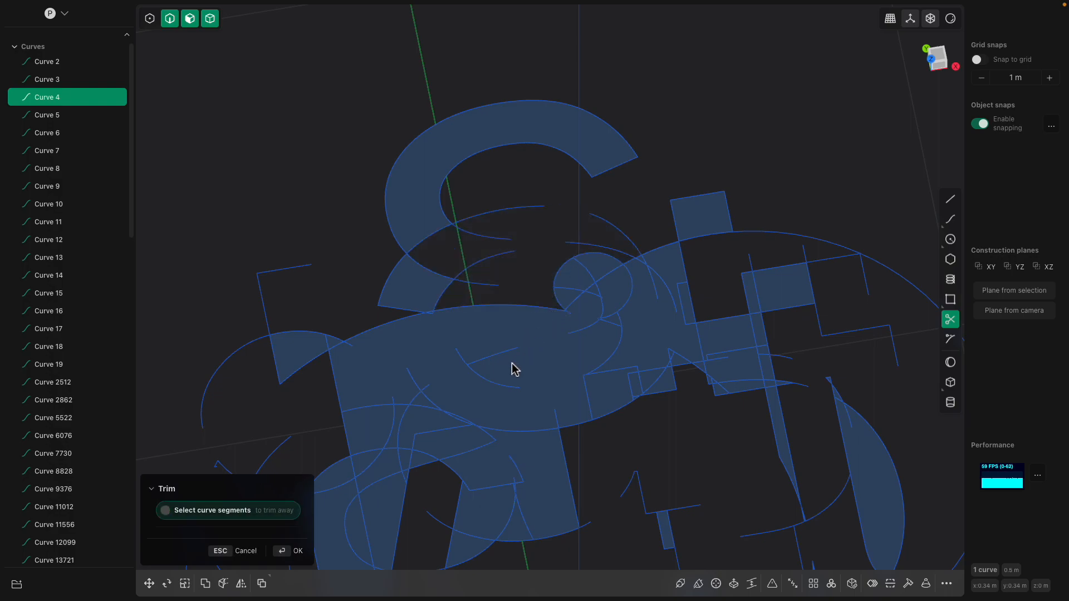
shift+middle_drag(513, 365, 530, 337)
click(606, 368)
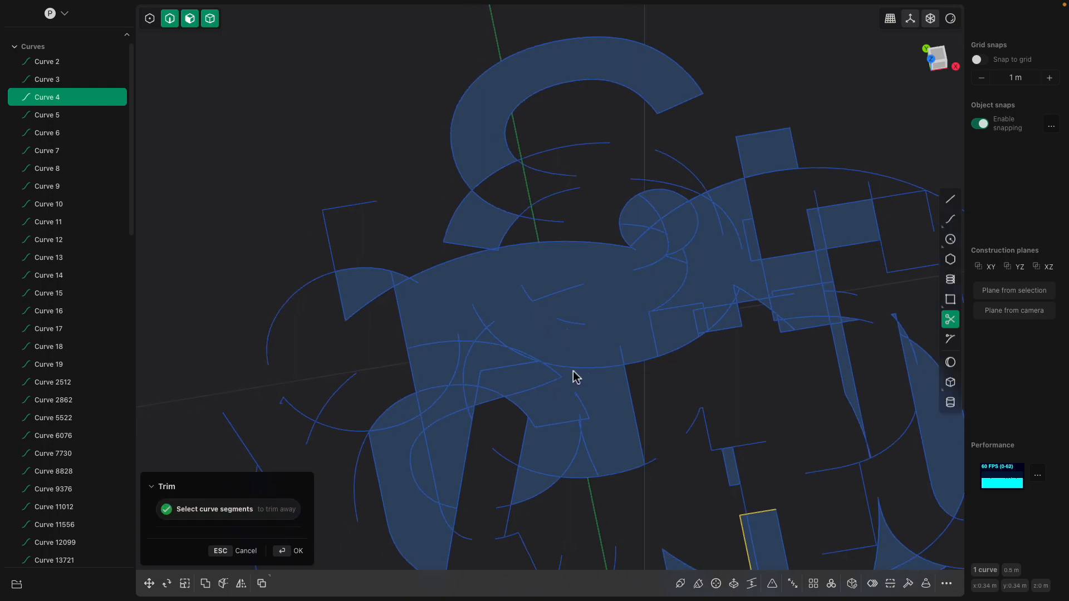
click(684, 356)
click(526, 449)
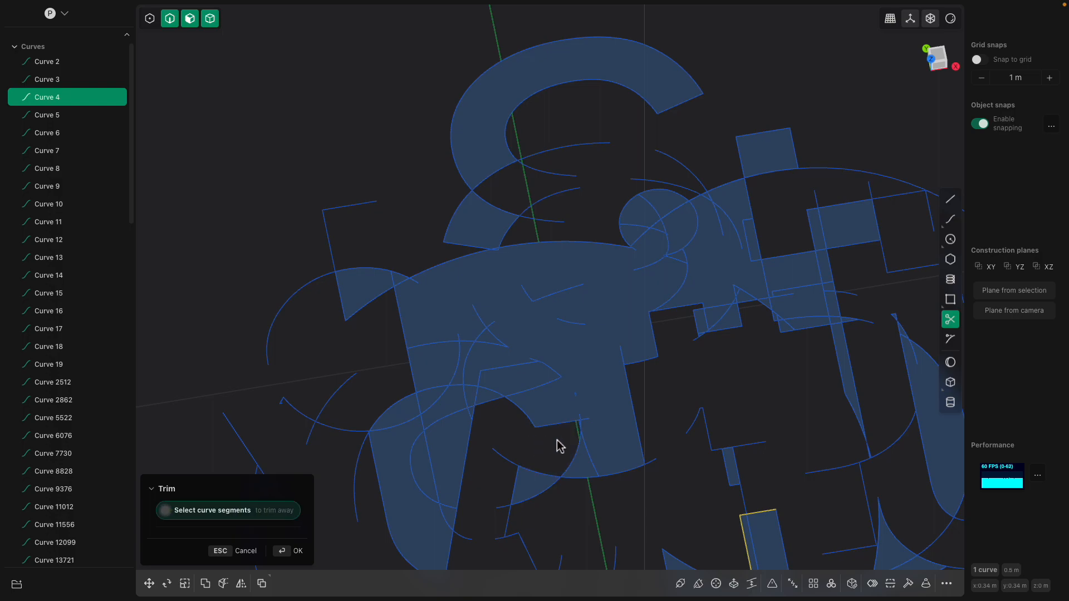
key(Return)
click(581, 424)
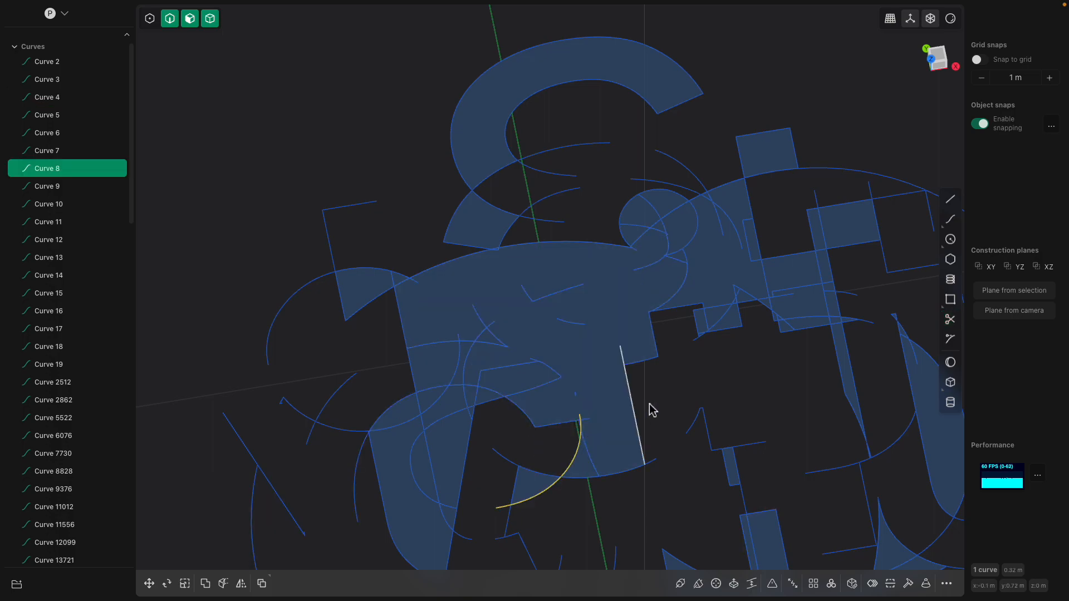
click(651, 410)
text(f)
text(trim)
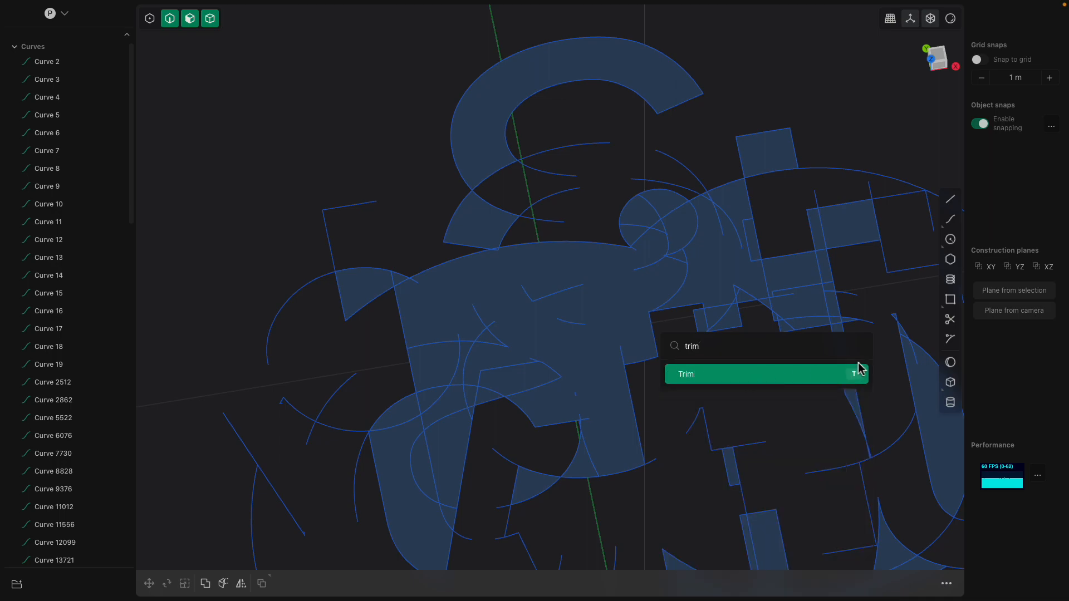
right_click(845, 377)
click(859, 383)
key(Escape)
- Restart the Trim command and trim away the large shape's slanted side edge and the short arc segment beside its upper end
key(f)
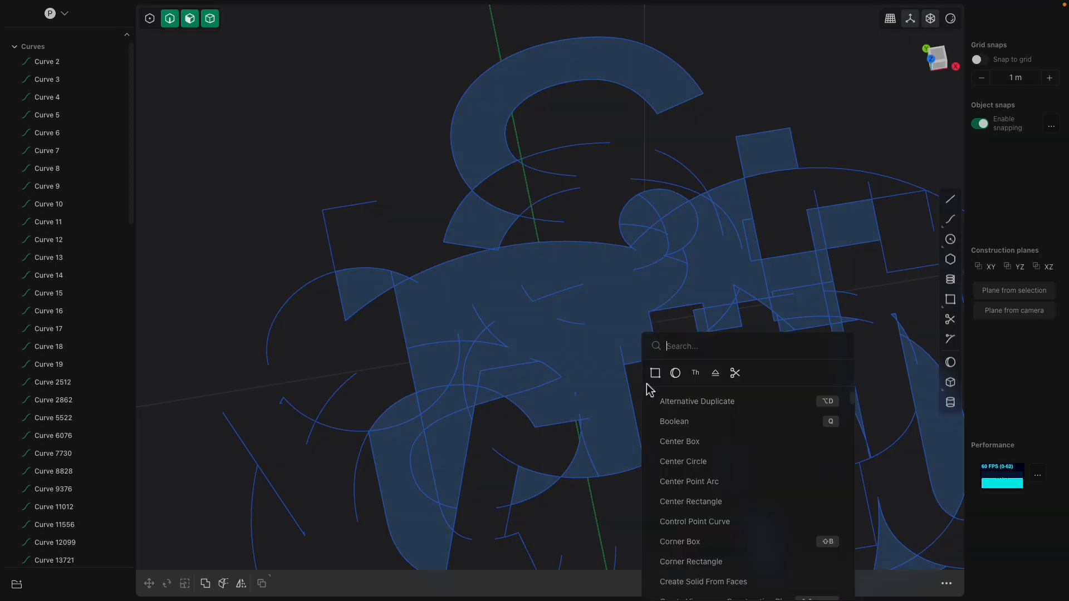
click(735, 373)
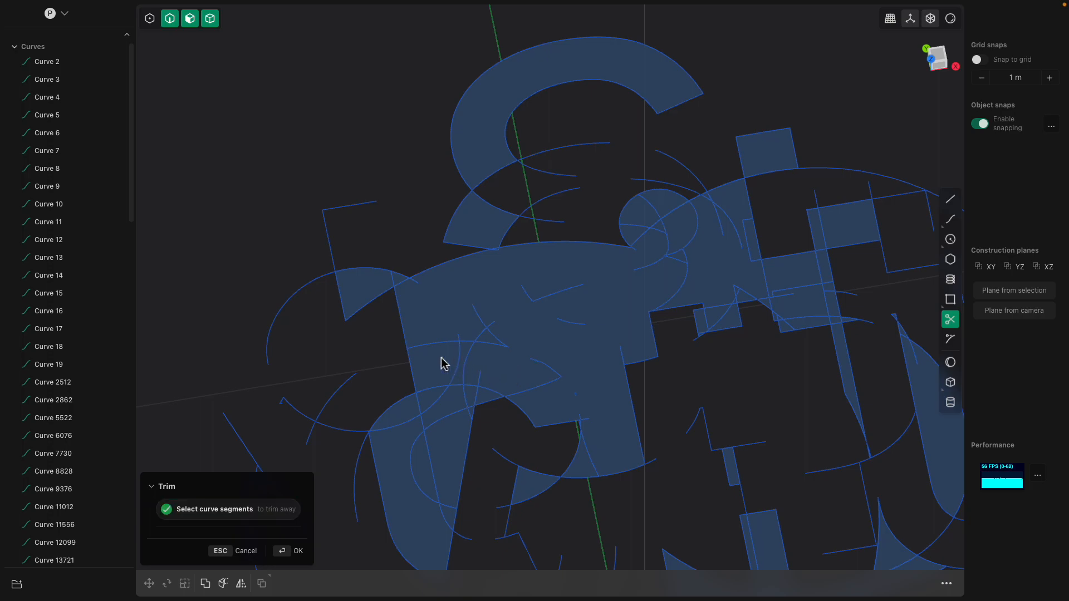
click(398, 323)
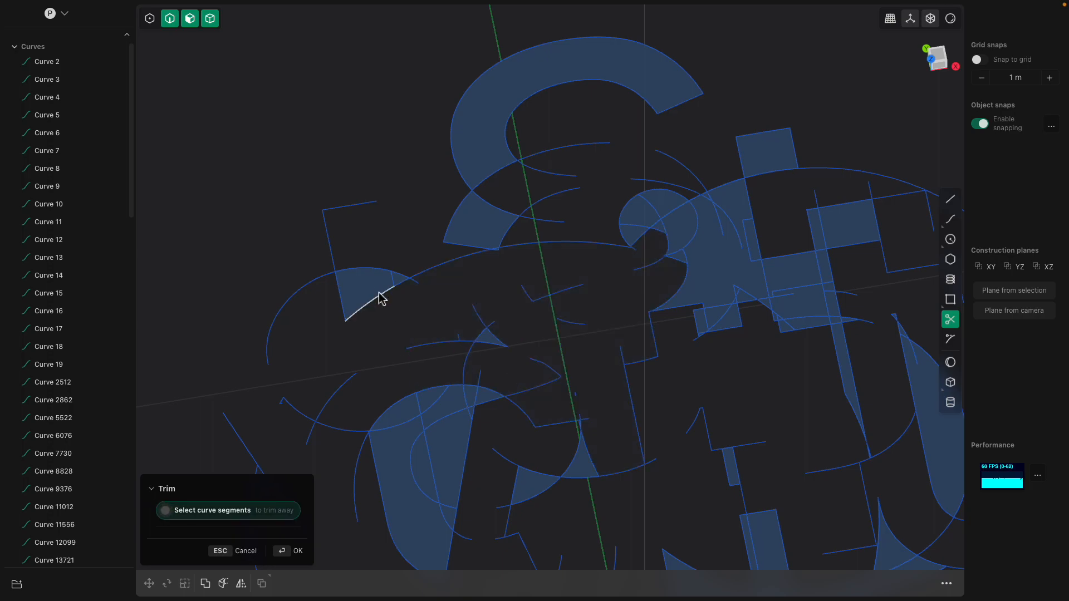
click(379, 296)
scroll(405, 309, down, 3)
middle_drag(456, 342, 538, 338)
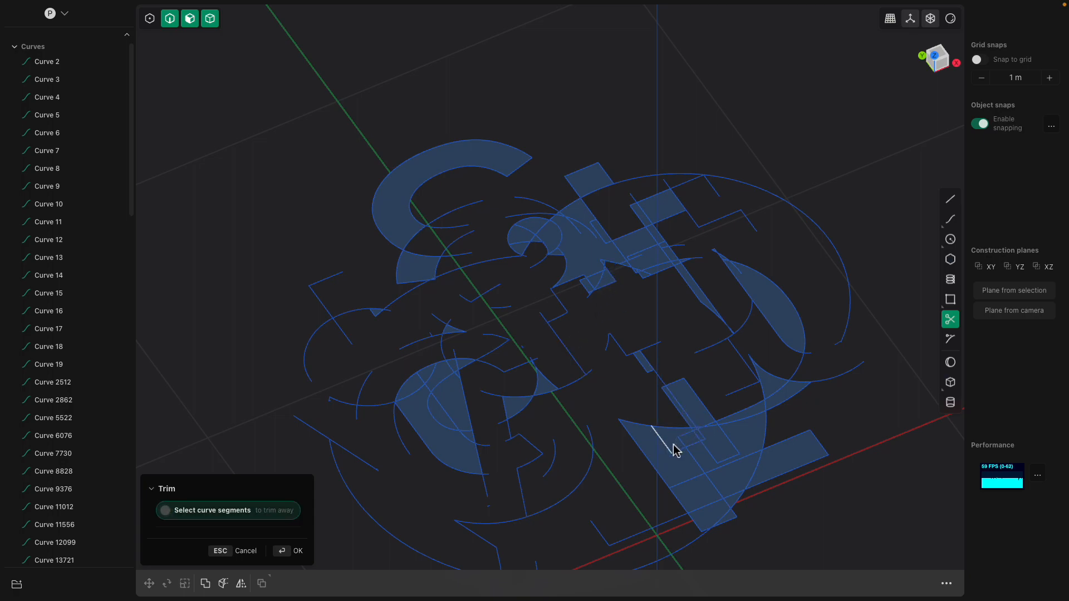
- Trim away the lower wedge's long slanted edge, the crossing bar's outer edge near the red axis and segments around the narrow rectangle
click(640, 446)
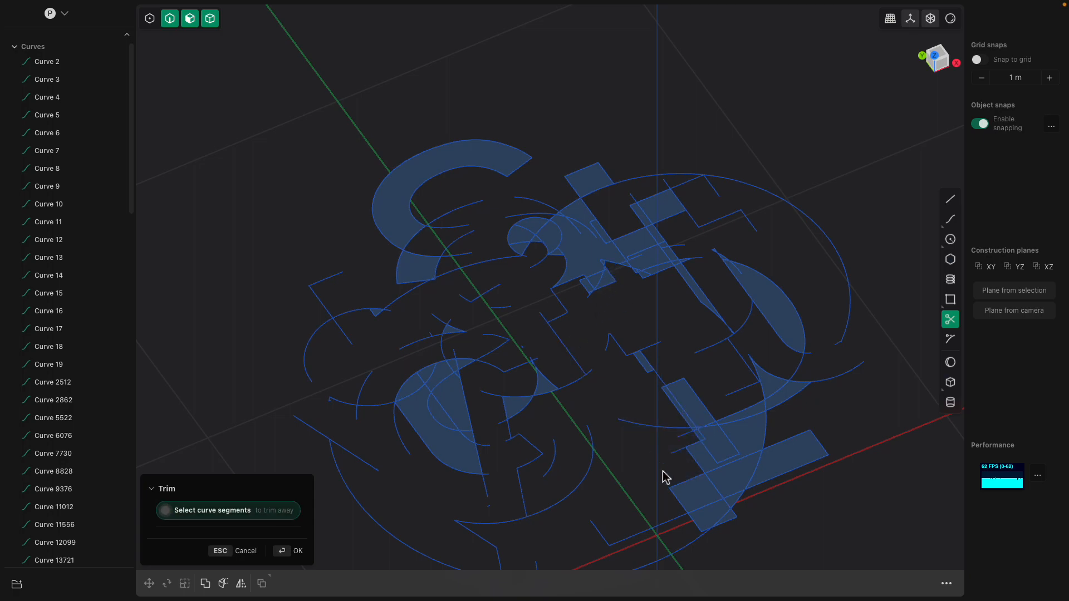
click(793, 473)
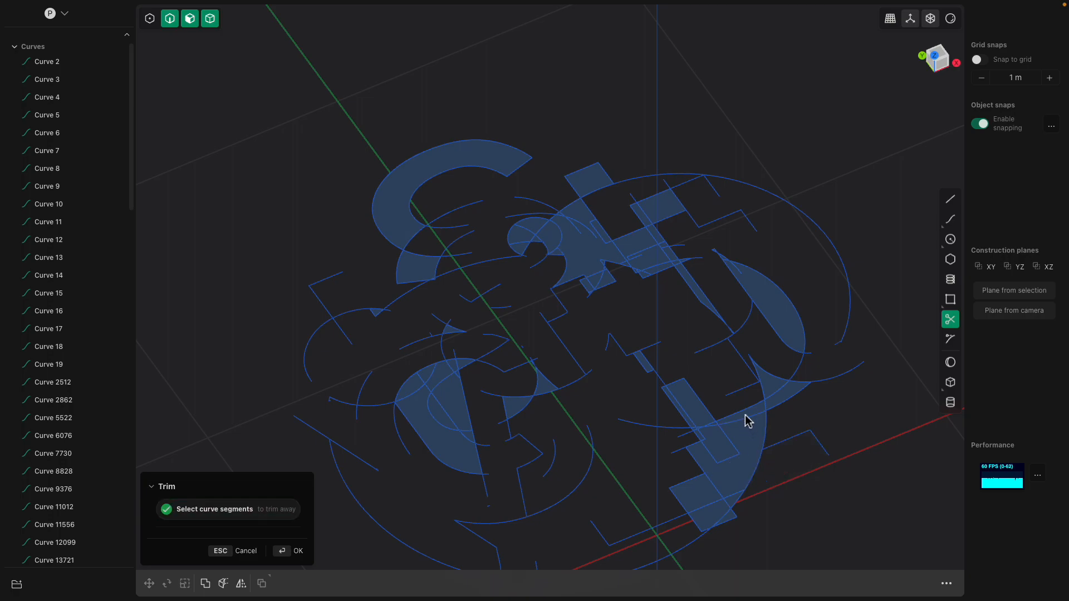
click(714, 414)
click(673, 406)
middle_drag(675, 403, 569, 351)
key(Escape)
- Select all the trimmed curves and extrude them upward into upright wall sheets
key(ctrl+a)
key(e)
drag(641, 376, 633, 328)
middle_drag(640, 331, 566, 345)
key(Return)
- Select every curve in the Curves group, from Curve 2 through Curve 61201, and hide them all
middle_drag(346, 200, 317, 209)
click(203, 159)
scroll(100, 278, down, 5)
scroll(106, 320, down, 10)
click(71, 481)
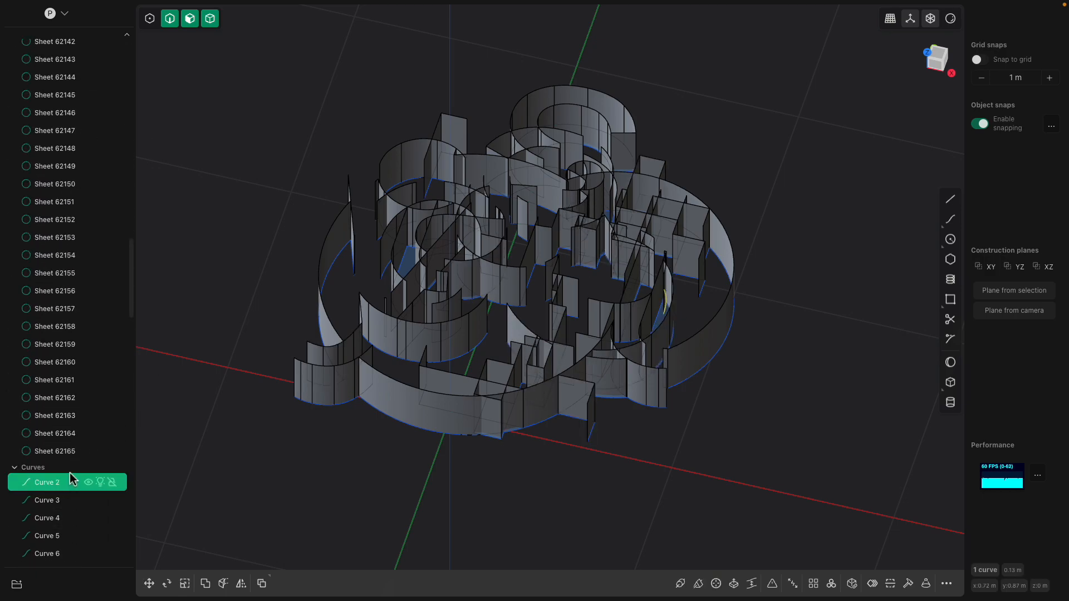
scroll(71, 479, down, 15)
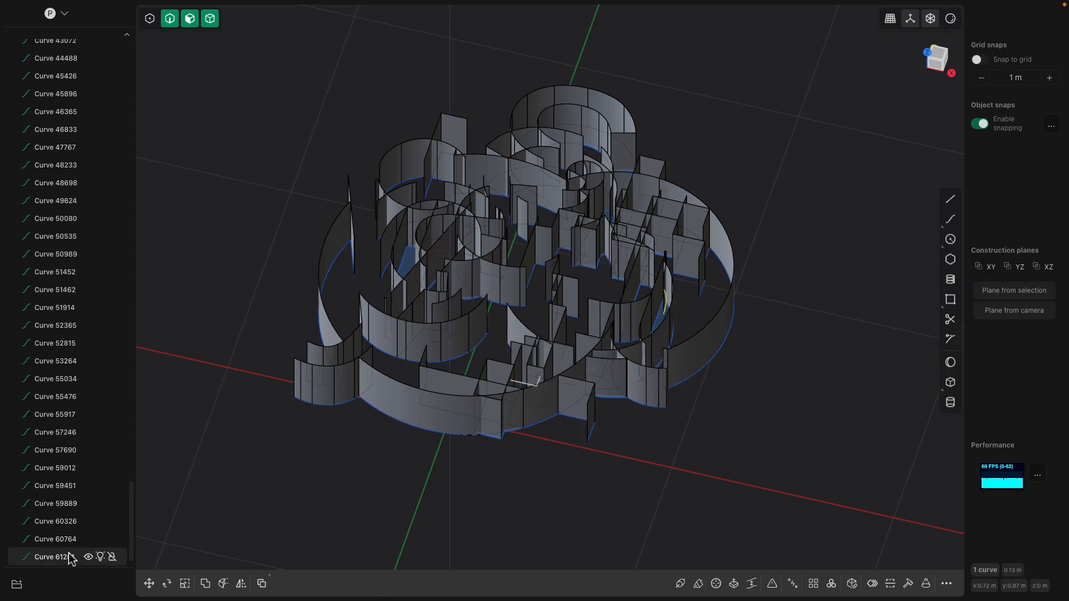
shift+click(69, 553)
key(h)
- Select all the extruded wall sheets
middle_drag(462, 373, 440, 377)
key(ctrl+a)
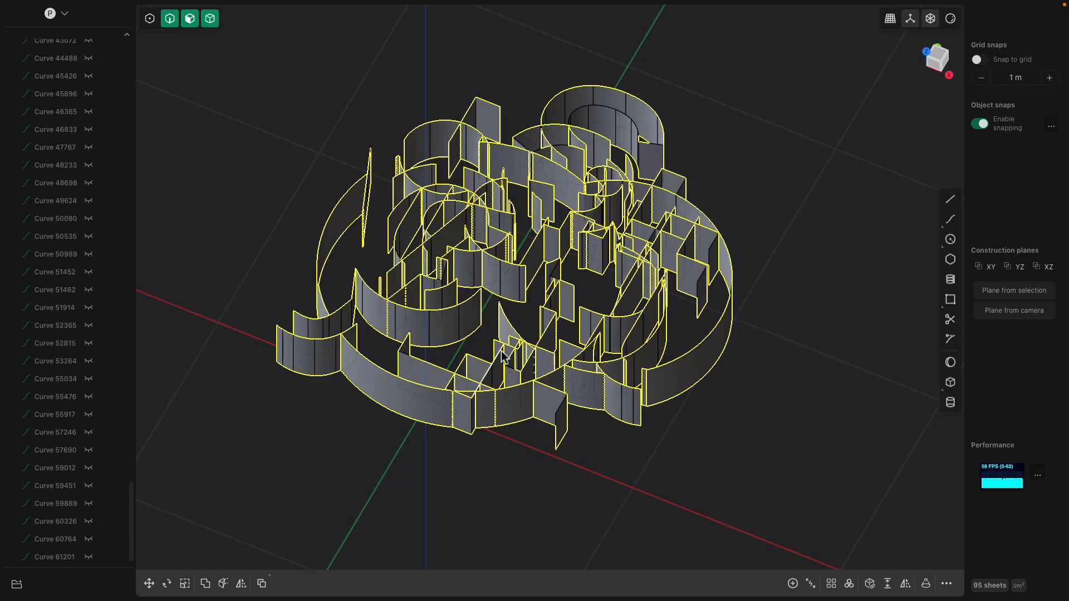
- Thicken all the selected wall sheets into solid walls
scroll(503, 356, up, 3)
key(f)
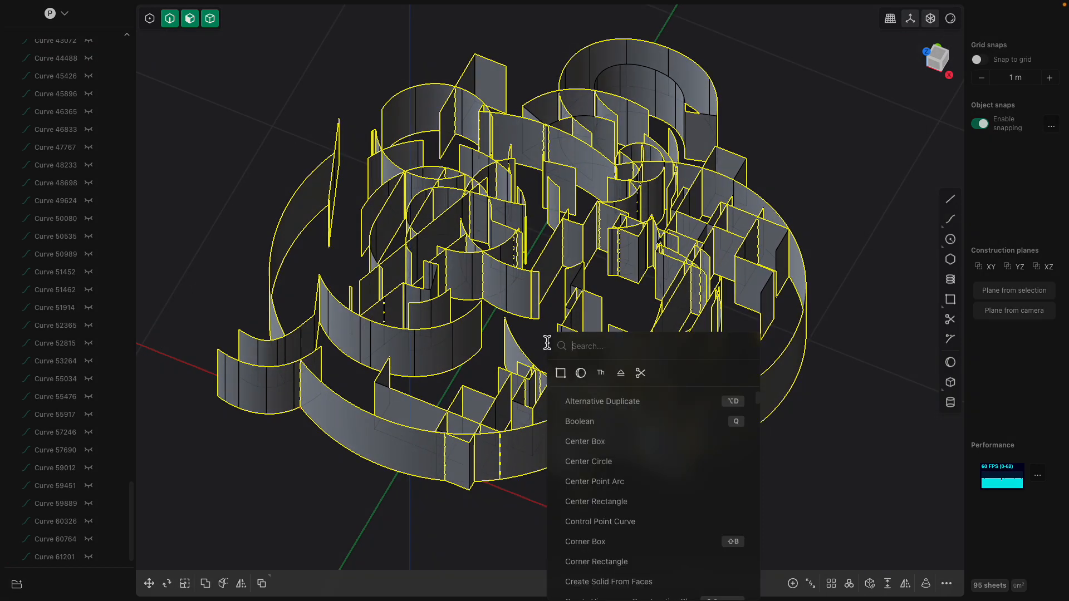
click(601, 374)
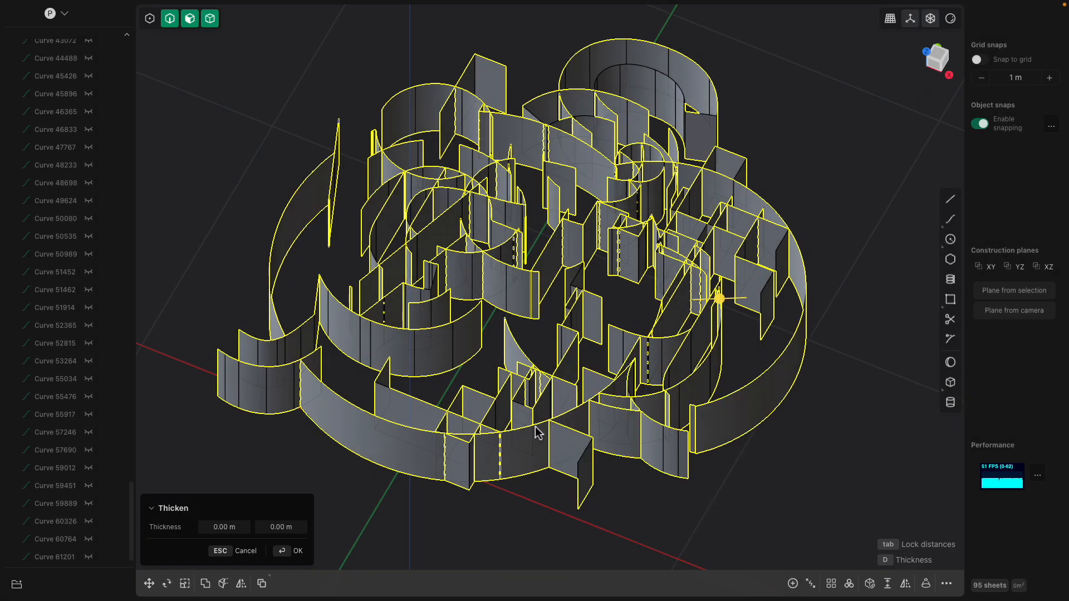
middle_drag(545, 411, 677, 327)
scroll(682, 348, up, 2)
mouse_move(680, 324)
mouse_down()
mouse_move(668, 319)
mouse_move(676, 316)
mouse_up()
middle_drag(614, 318, 601, 342)
key(Return)
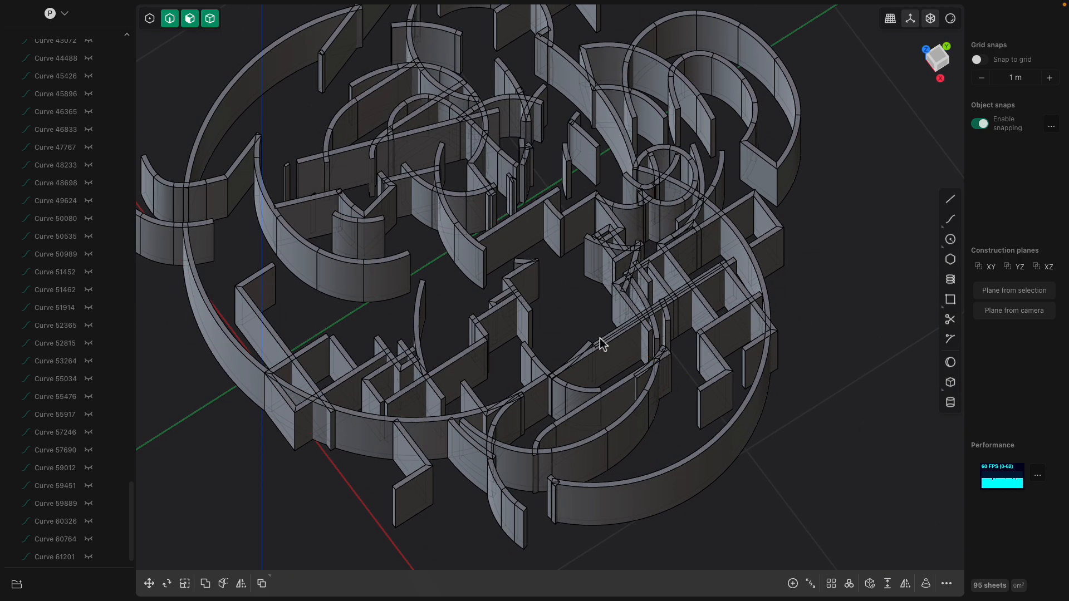
- Try to combine all the wall solids with one Boolean operation
key(ctrl+a)
key(shift+b)
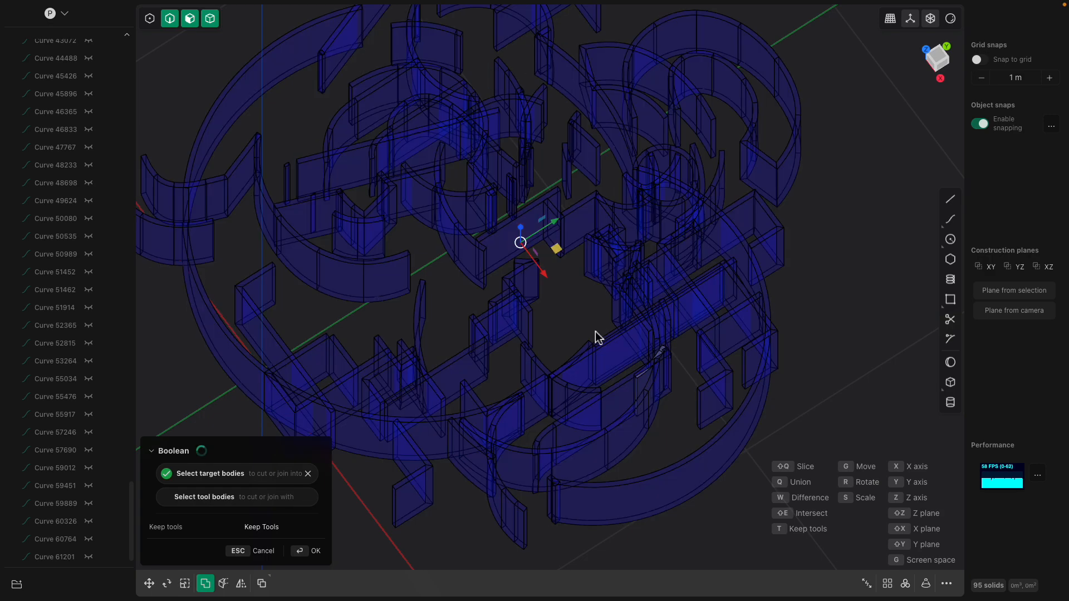
key(Return)
middle_drag(563, 318, 601, 310)
key(ctrl+a)
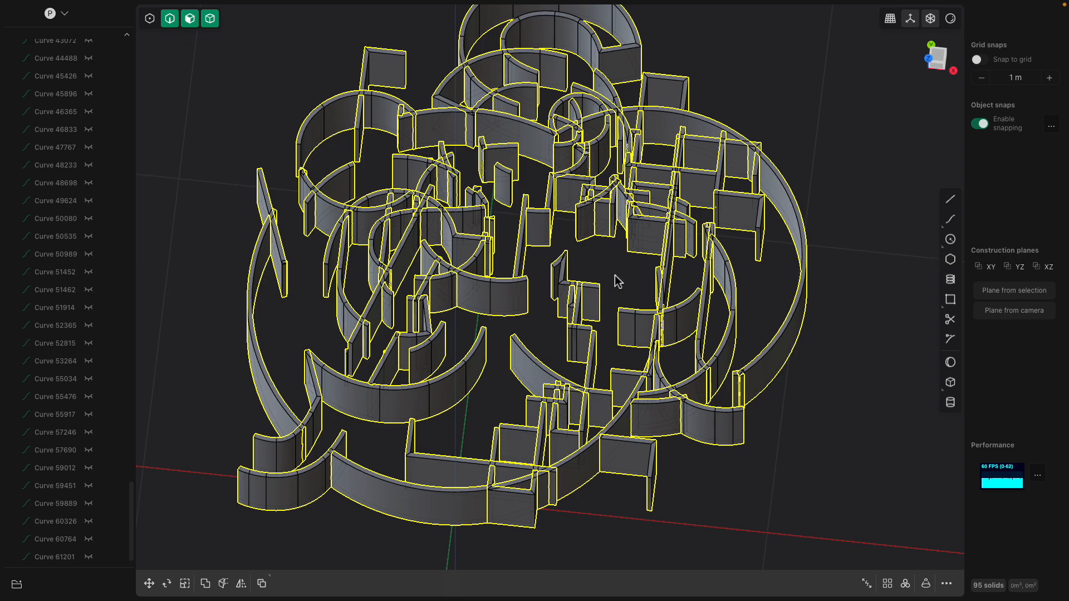
- Select every hidden curve in the outliner, from Curve 2 to Curve 61201, and delete them all
drag(131, 520, 126, 43)
scroll(95, 184, down, 20)
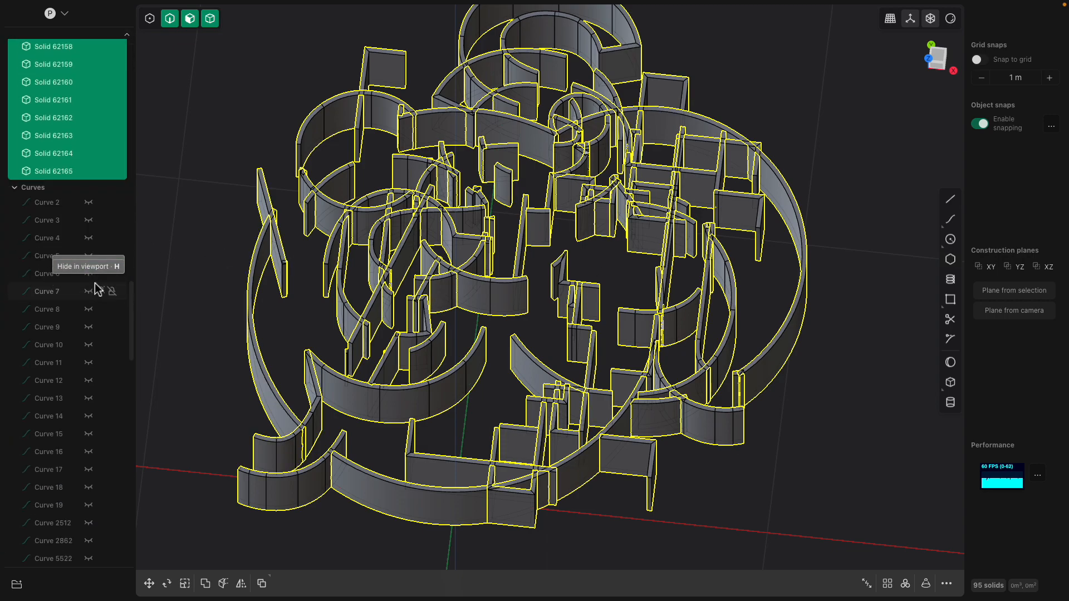
click(44, 298)
scroll(111, 345, down, 1)
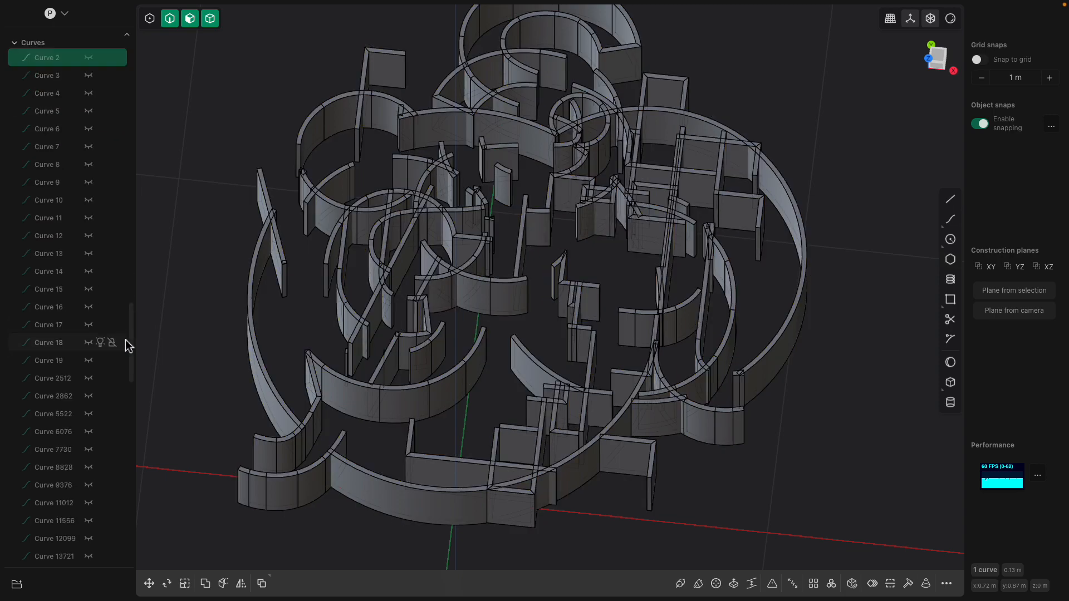
drag(131, 345, 120, 560)
shift+click(76, 556)
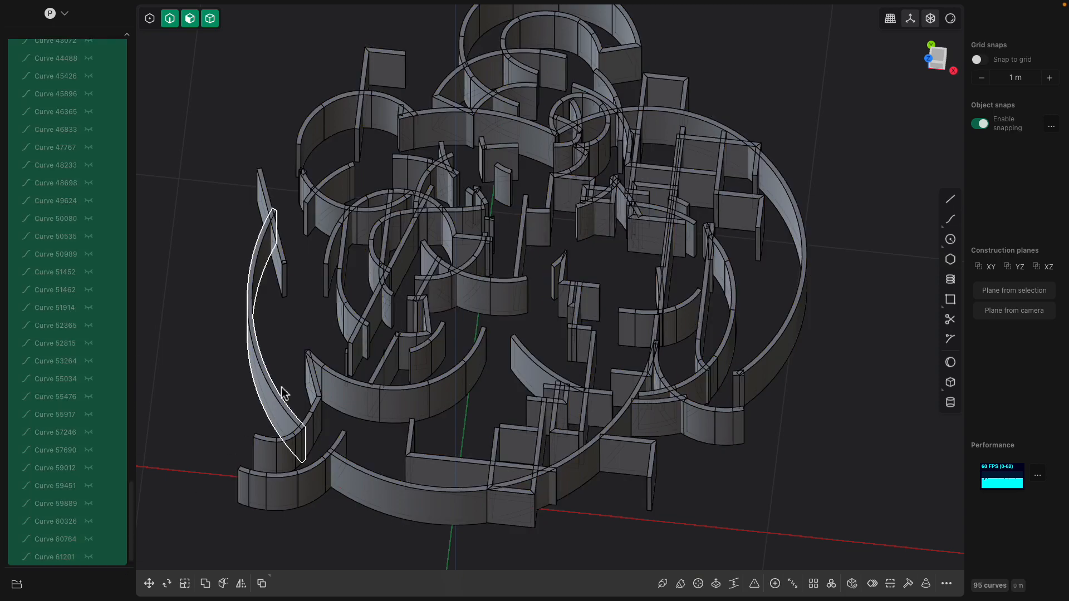
middle_drag(282, 394, 362, 385)
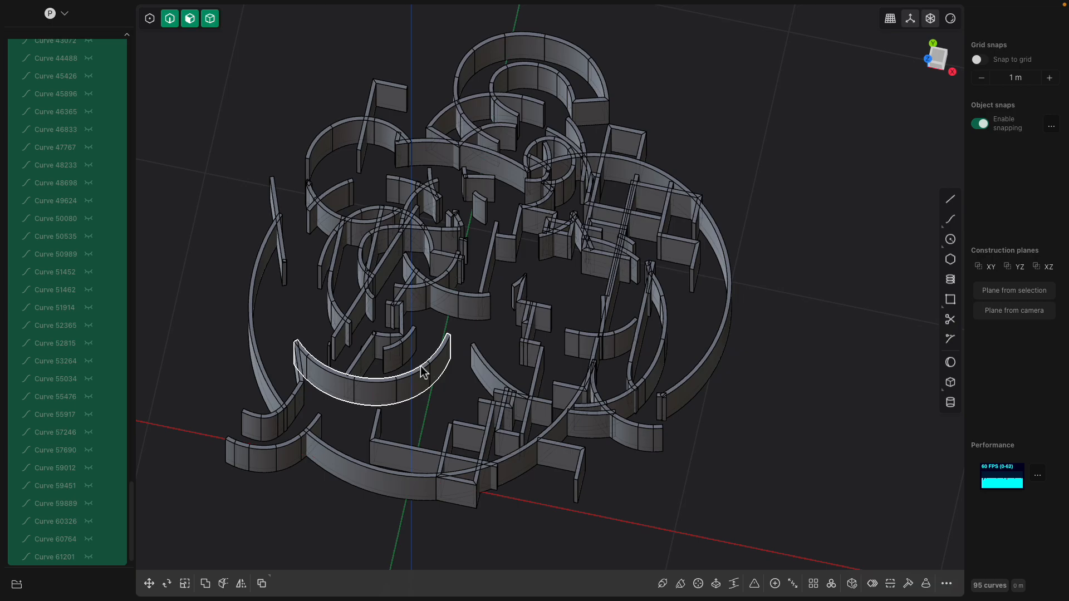
middle_drag(423, 372, 480, 382)
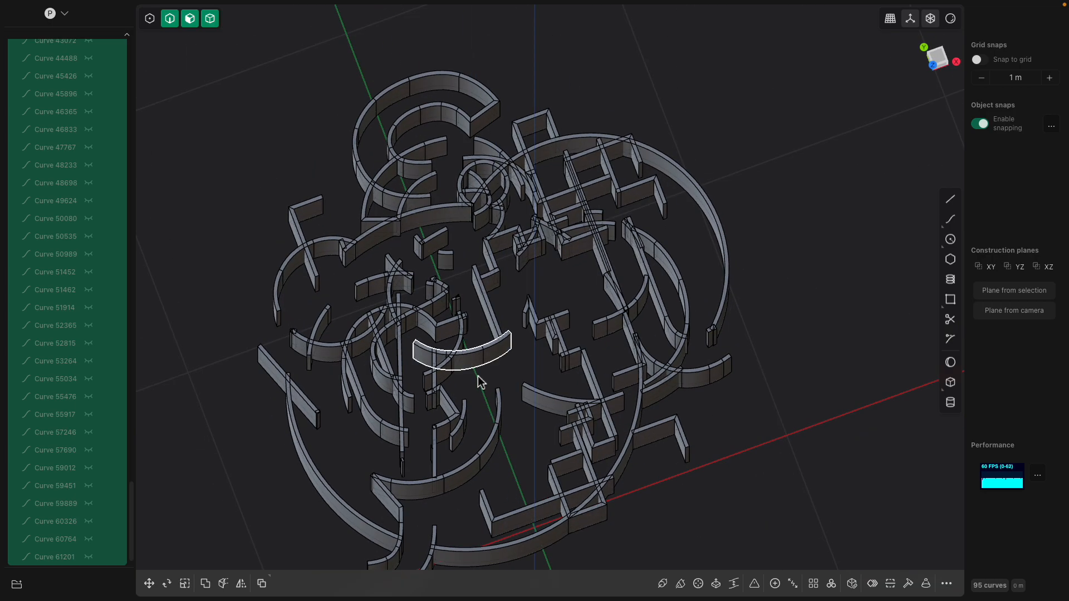
middle_drag(537, 318, 404, 312)
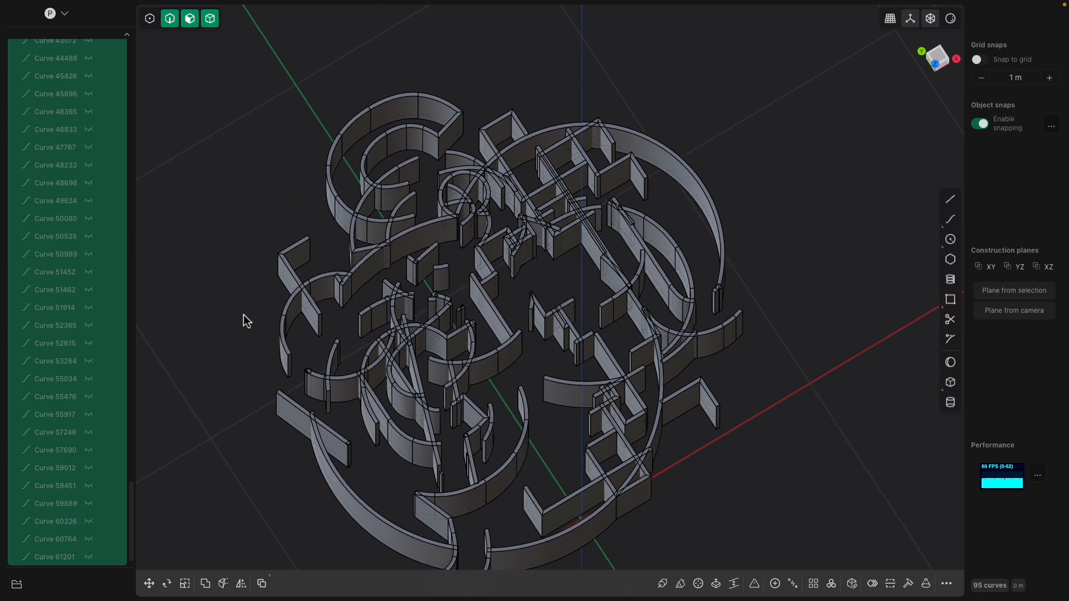
click(207, 352)
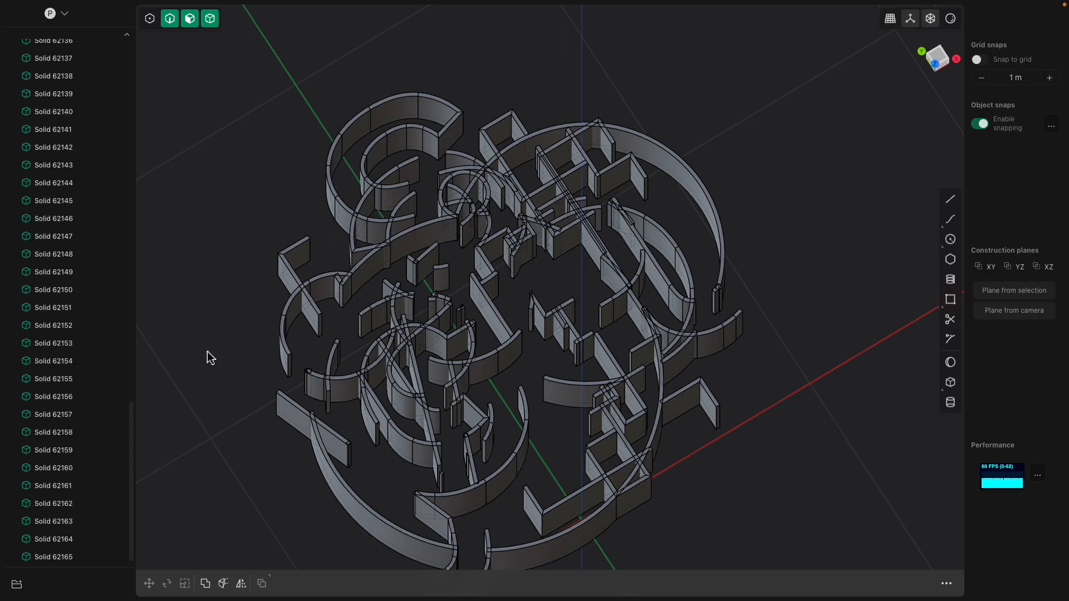
- Union two neighbouring intersecting curved walls into one solid
scroll(350, 343, up, 4)
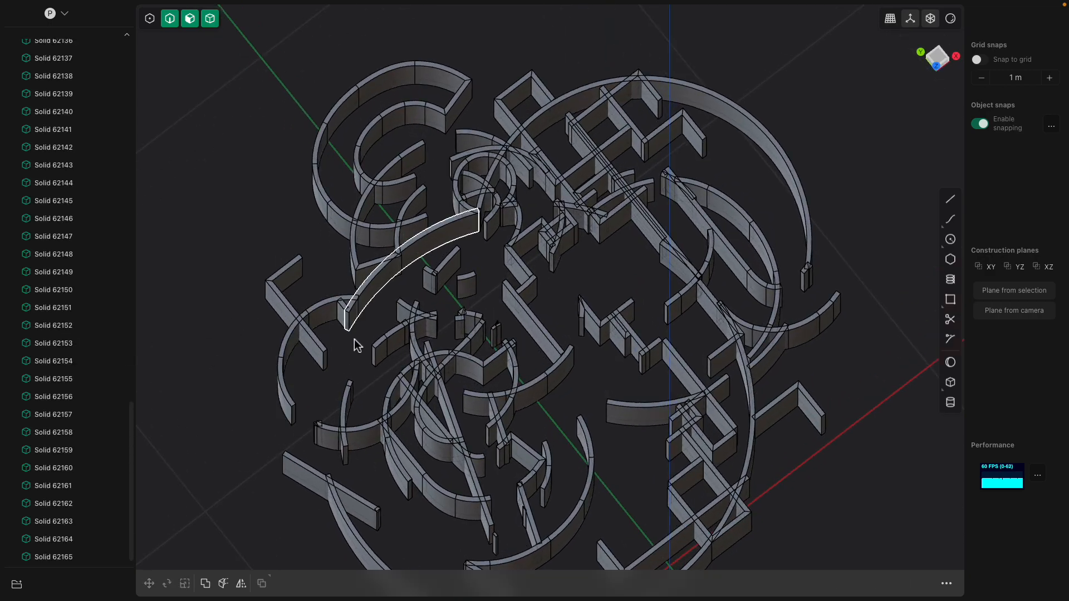
scroll(500, 371, down, 1)
click(503, 372)
middle_drag(503, 372, 579, 309)
scroll(579, 306, up, 3)
scroll(570, 298, up, 1)
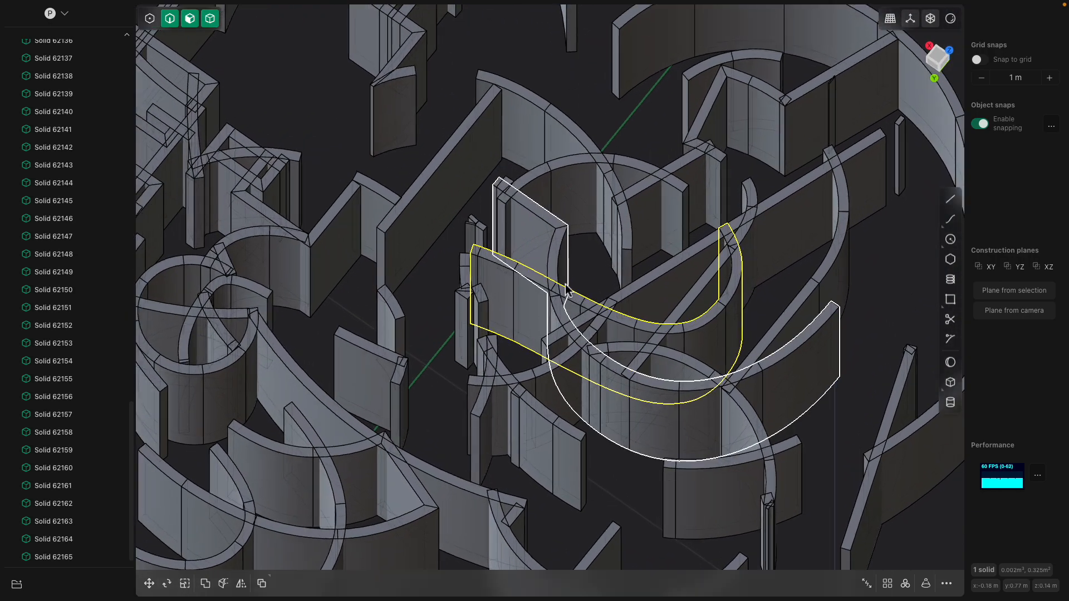
shift+click(556, 250)
key(q)
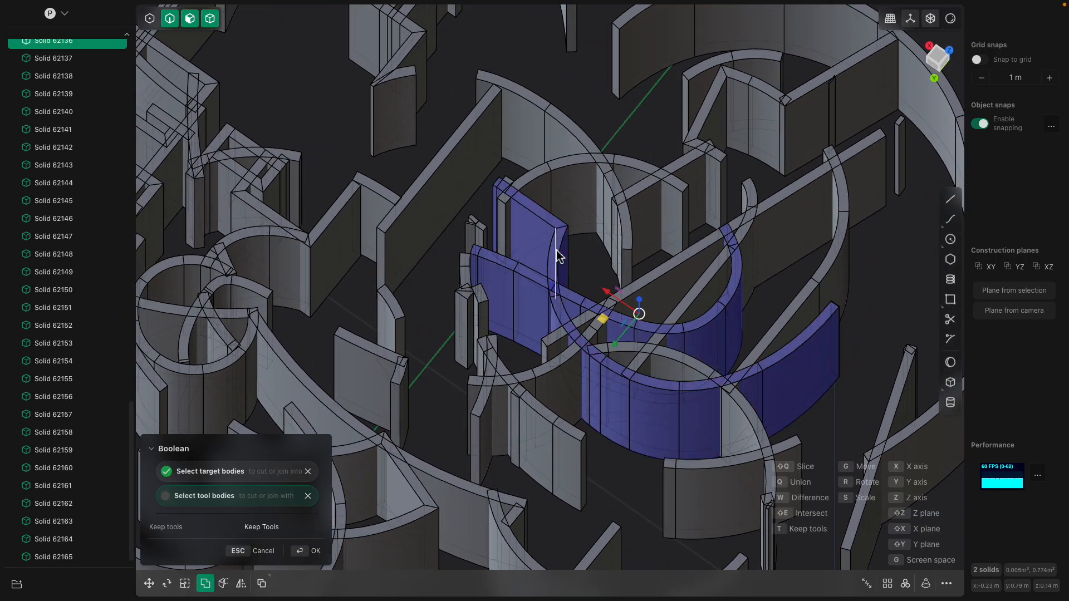
key(Return)
click(696, 292)
shift+click(684, 273)
scroll(674, 302, down, 2)
middle_drag(670, 310, 675, 325)
click(675, 326)
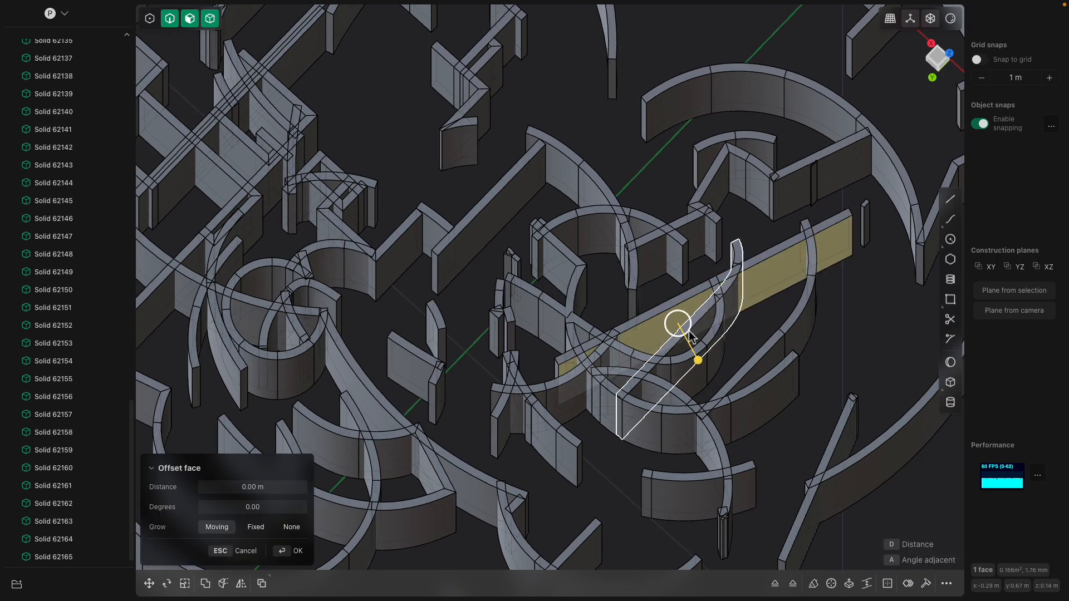
scroll(688, 329, down, 2)
key(Escape)
- Delete three unwanted walls from different parts of the layout
click(734, 249)
click(694, 332)
key(x)
middle_drag(692, 332, 563, 306)
scroll(529, 377, down, 1)
click(514, 344)
key(x)
click(450, 283)
middle_drag(498, 316, 543, 294)
key(x)
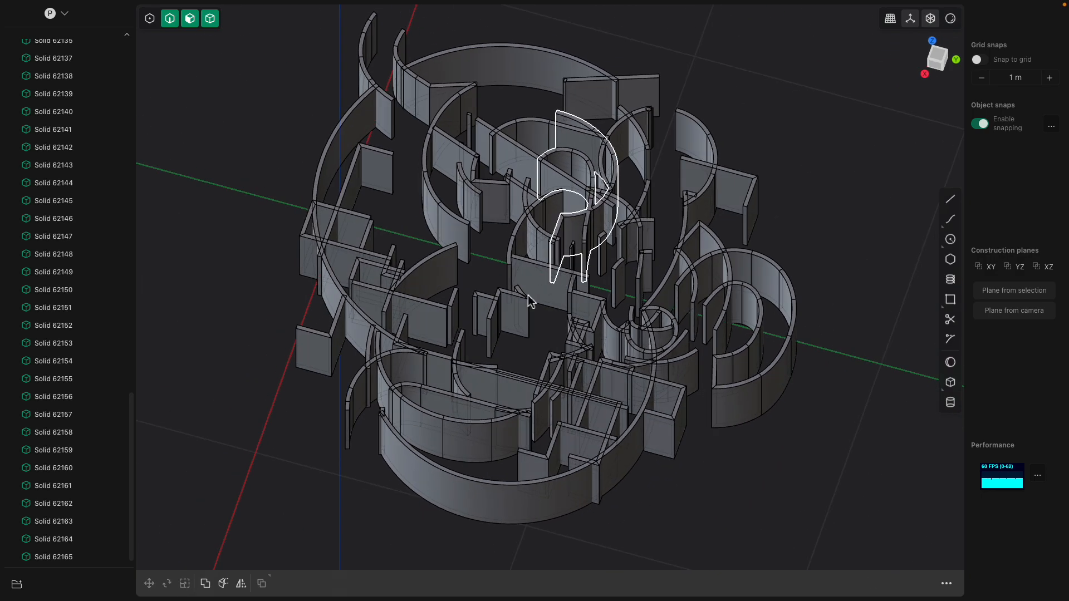
- Offset the outer face of the large arc-shaped perimeter wall outward by about 0.05 m
scroll(536, 315, up, 2)
click(523, 444)
middle_drag(522, 443, 599, 408)
click(631, 399)
key(b)
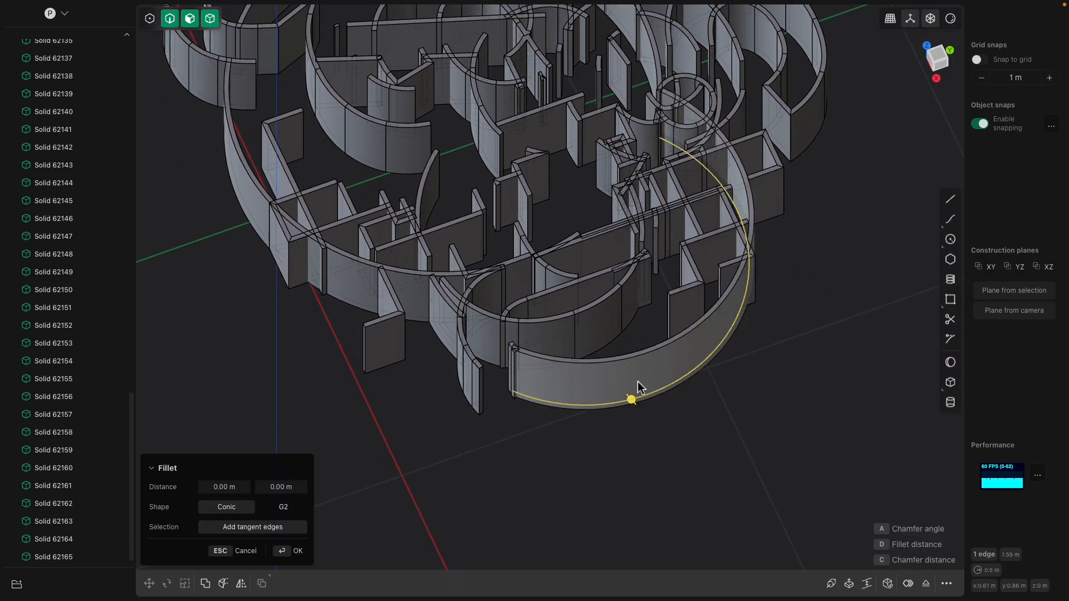
click(646, 382)
middle_drag(659, 382, 641, 389)
drag(604, 461, 620, 480)
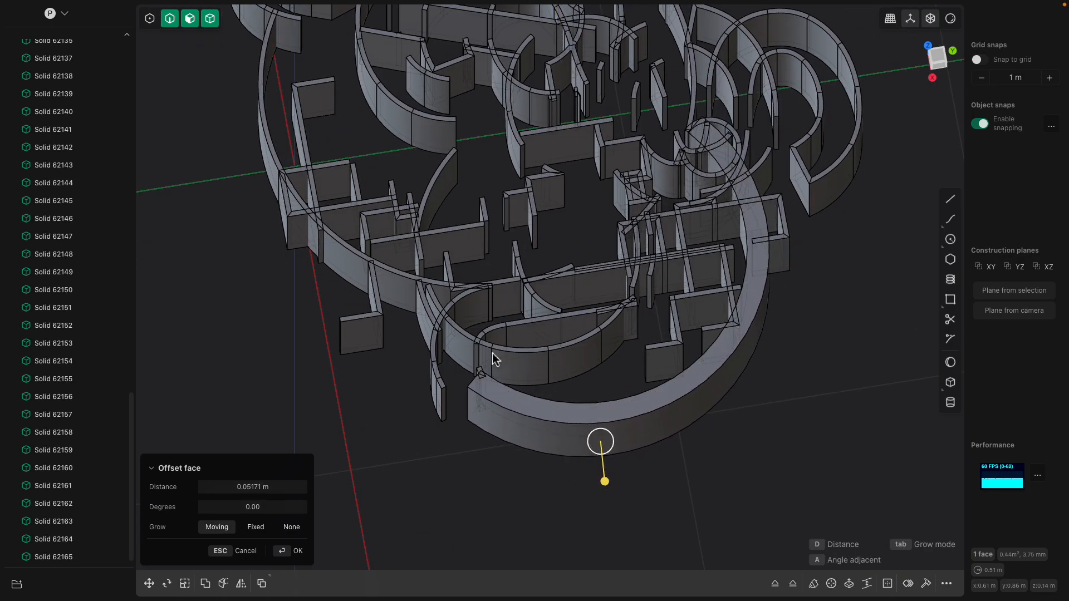
middle_drag(492, 353, 540, 342)
scroll(476, 329, up, 5)
key(Return)
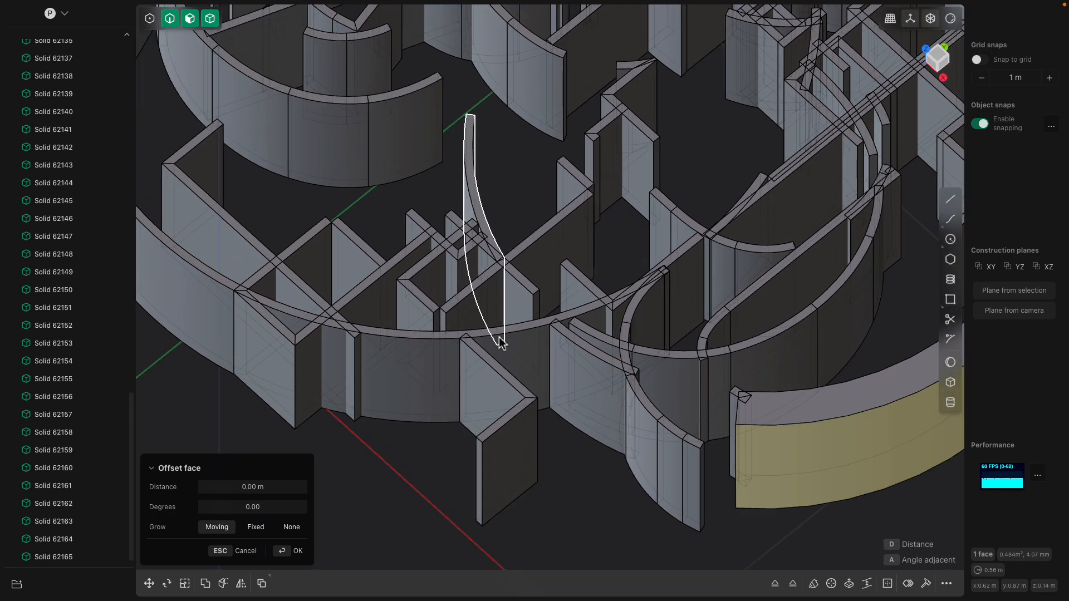
- Try to offset faces of the straight inner walls beside the thin curved wall
click(499, 332)
click(514, 326)
scroll(513, 334, up, 3)
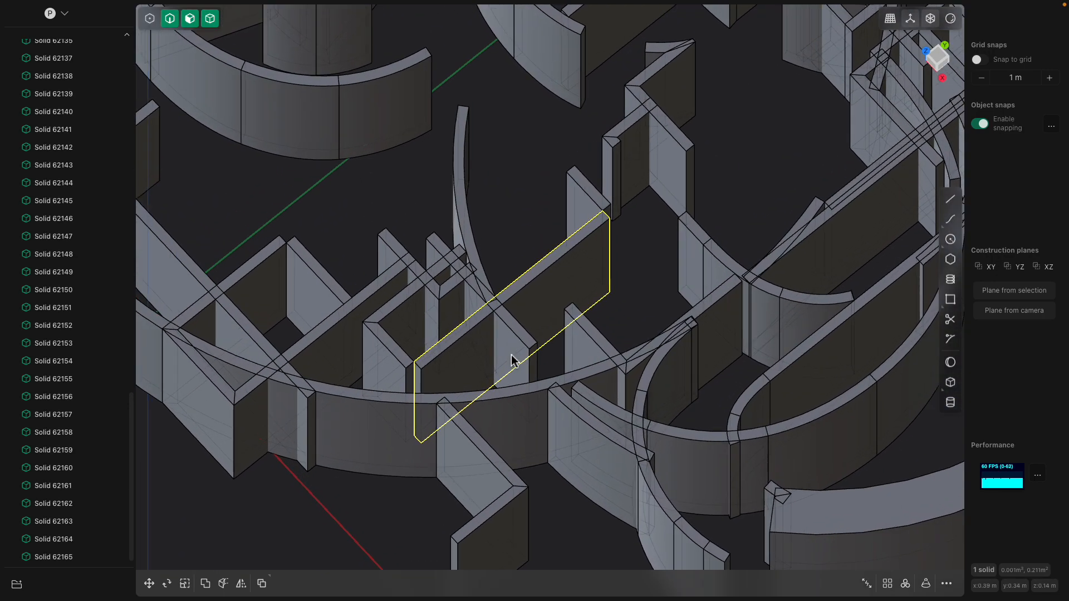
click(522, 393)
click(522, 393)
shift+middle_drag(522, 392, 555, 365)
drag(554, 350, 567, 313)
middle_drag(566, 329, 548, 285)
click(493, 289)
click(494, 293)
mouse_move(508, 329)
mouse_down()
mouse_move(532, 350)
mouse_move(509, 311)
mouse_move(522, 331)
mouse_up()
key(Escape)
- Try to extrude the selected face of the inner wall
scroll(524, 325, up, 3)
middle_drag(519, 320, 523, 332)
key(e)
drag(530, 363, 587, 366)
middle_drag(585, 361, 630, 383)
key(Escape)
- Offset one face segment of the curved wall beside the small round lobe to thicken it locally
scroll(600, 327, down, 5)
scroll(582, 335, down, 3)
middle_drag(581, 343, 562, 327)
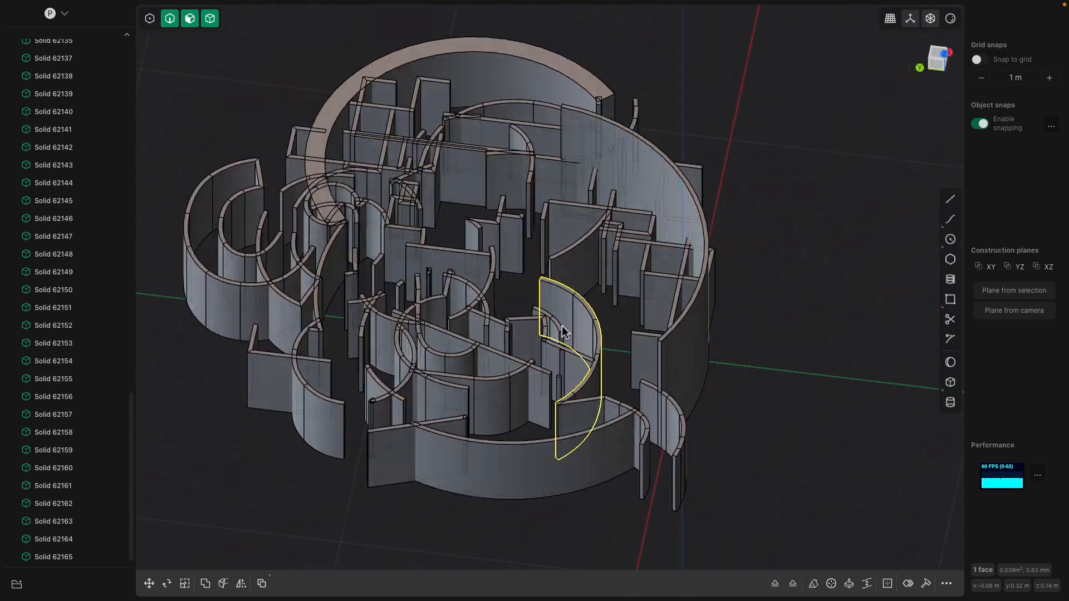
shift+middle_drag(495, 245, 561, 289)
middle_drag(340, 350, 405, 343)
scroll(404, 343, up, 2)
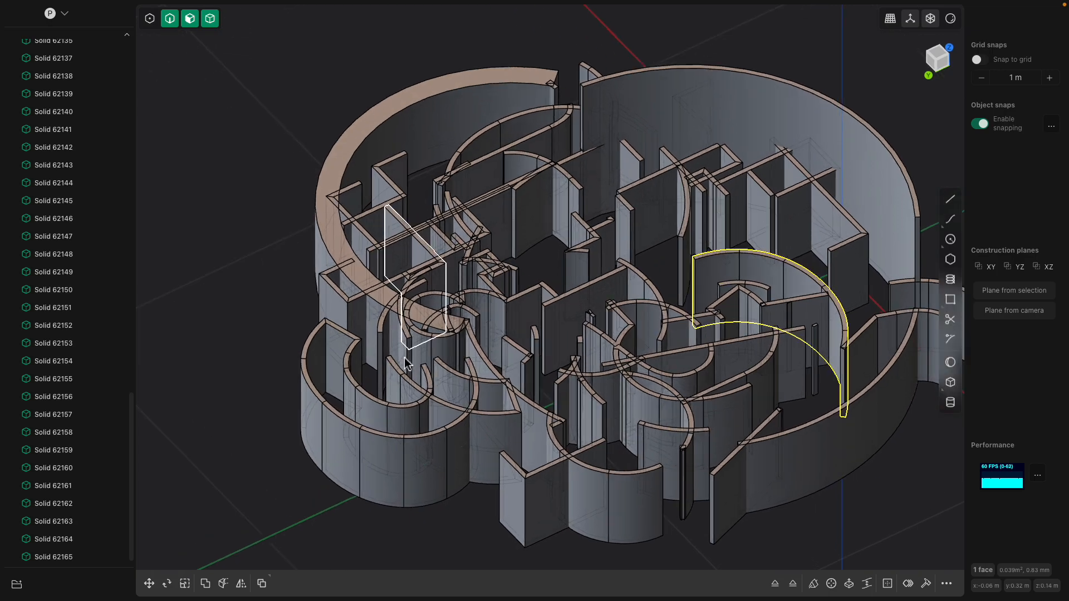
scroll(467, 423, up, 2)
click(515, 434)
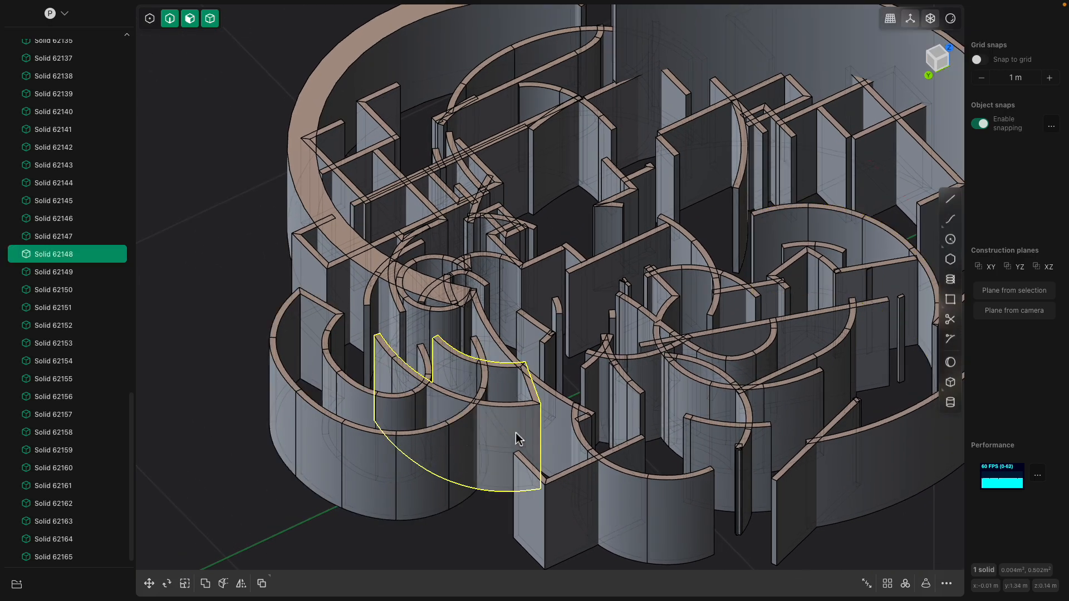
click(499, 435)
click(487, 462)
click(493, 477)
mouse_move(493, 477)
shift+middle_down()
mouse_move(503, 336)
mouse_move(494, 473)
shift+middle_up()
click(495, 479)
mouse_move(493, 524)
mouse_down()
mouse_move(491, 543)
mouse_move(489, 512)
mouse_move(496, 540)
mouse_up()
- Offset a single face segment on the outermost wall of the round lobe
click(412, 515)
click(412, 515)
drag(410, 509, 427, 568)
middle_drag(427, 568, 202, 162)
key(Return)
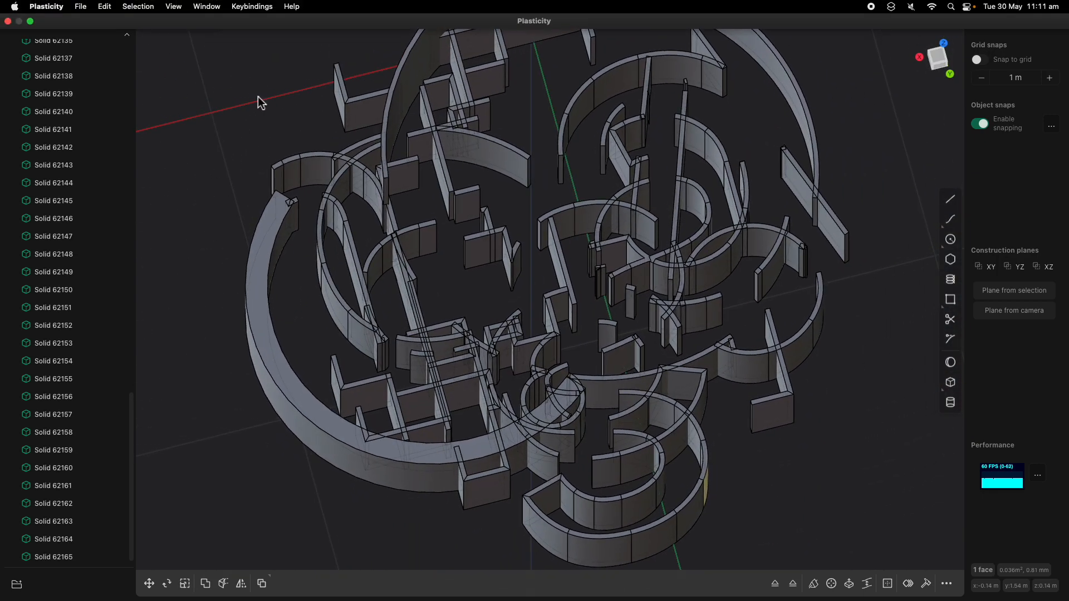
- Create a new file and delete its default cube
middle_drag(232, 59, 97, 5)
click(81, 7)
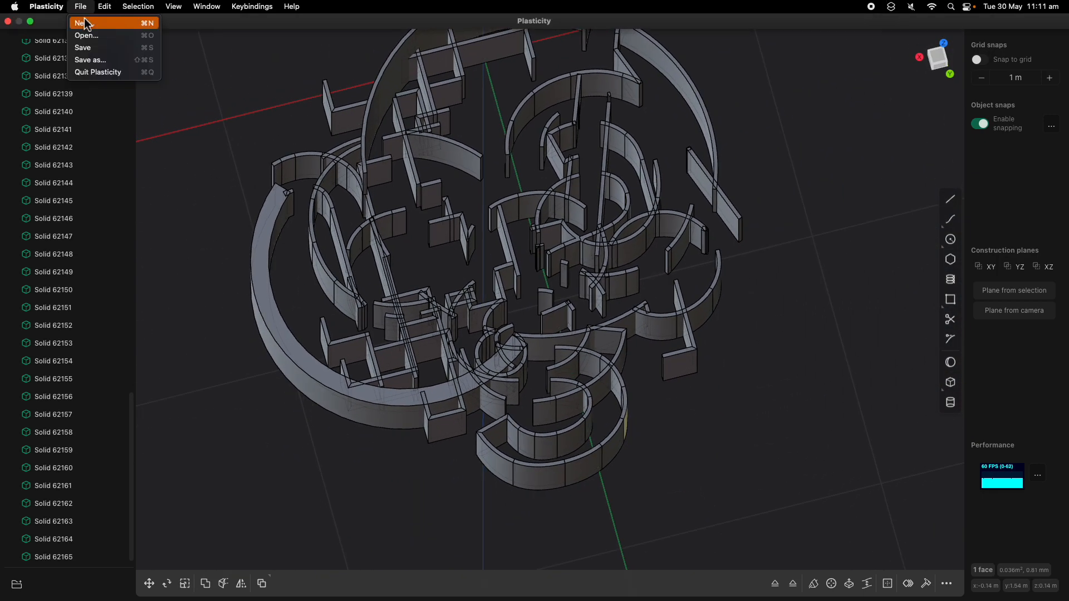
click(86, 23)
click(509, 219)
key(super+a)
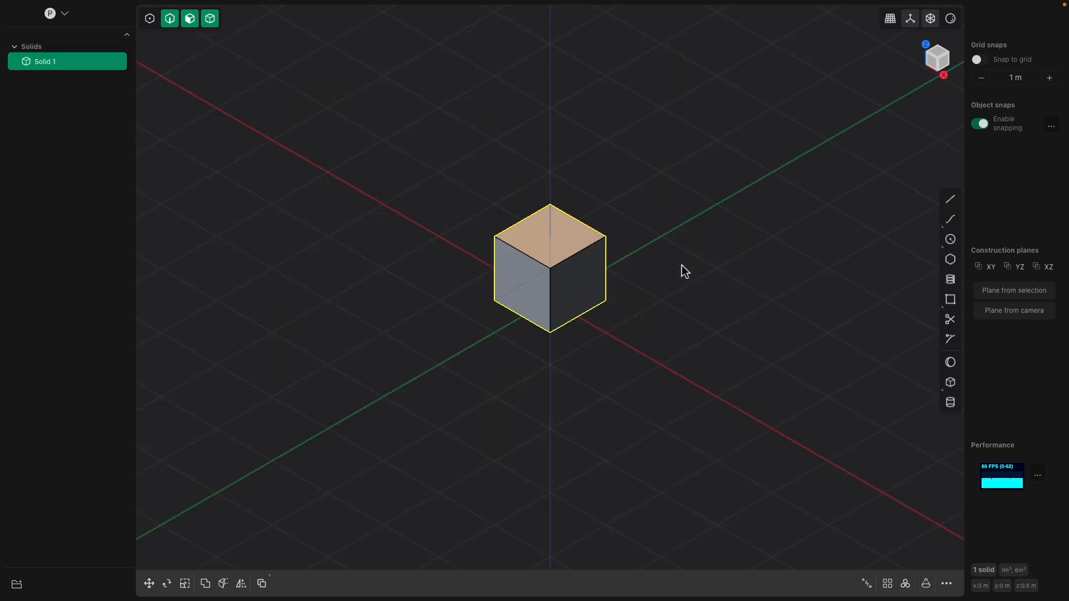
key(Delete)
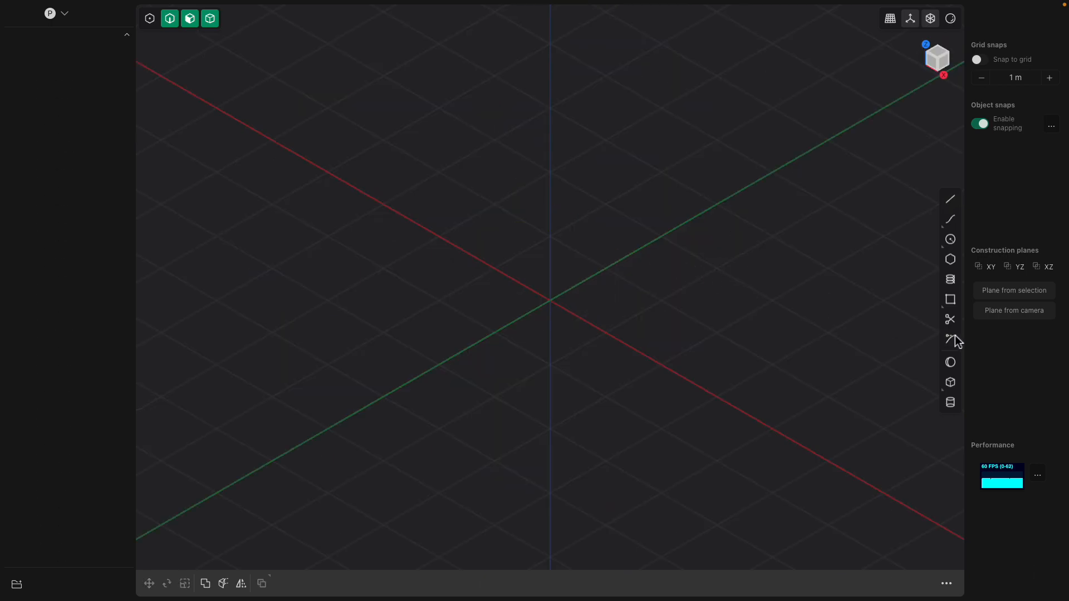
click(950, 259)
middle_drag(737, 212, 866, 153)
click(455, 246)
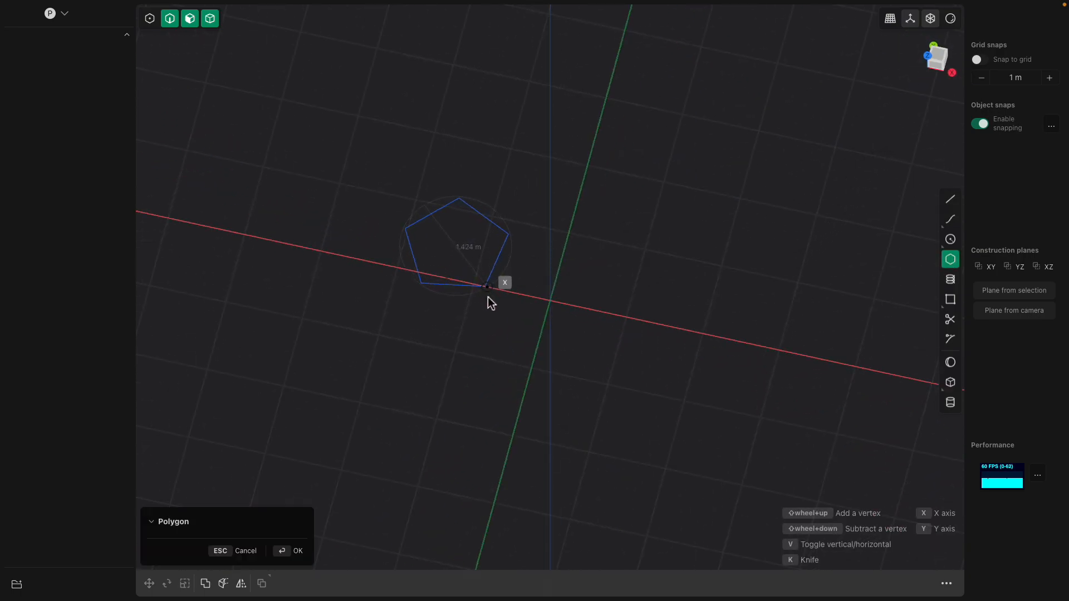
key(Escape)
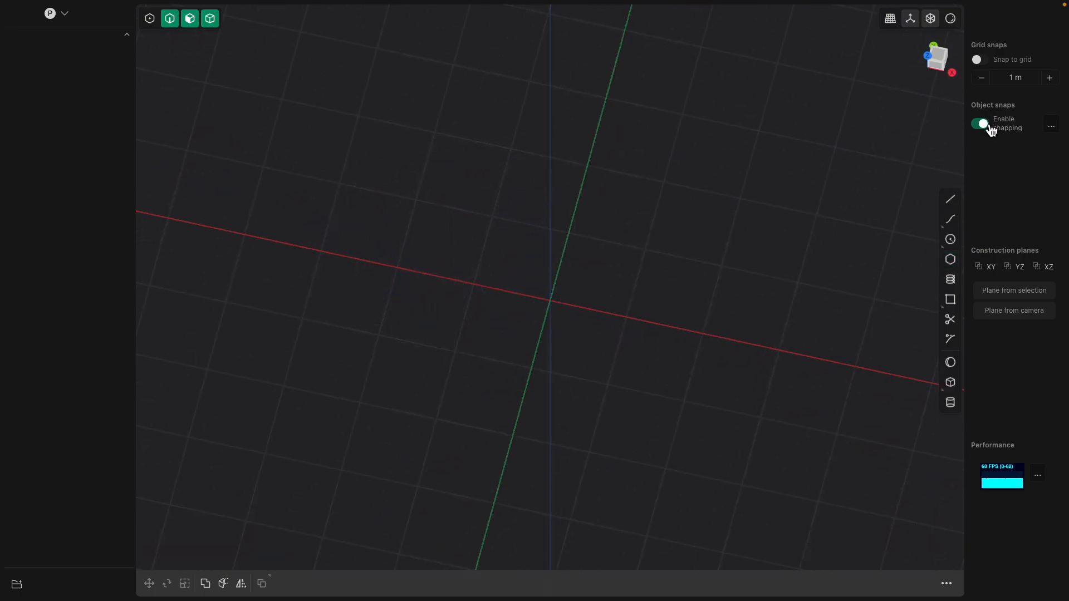
- Turn off object snapping and draw a pentagon with a perimeter of about 12 m on the XY plane, up to the origin
click(951, 259)
click(447, 213)
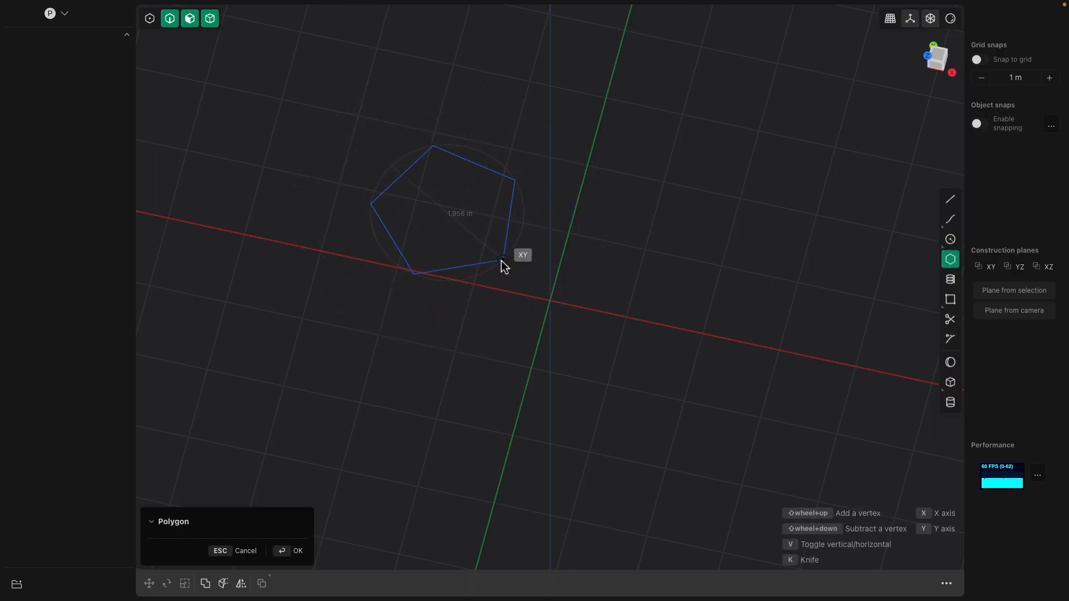
click(411, 352)
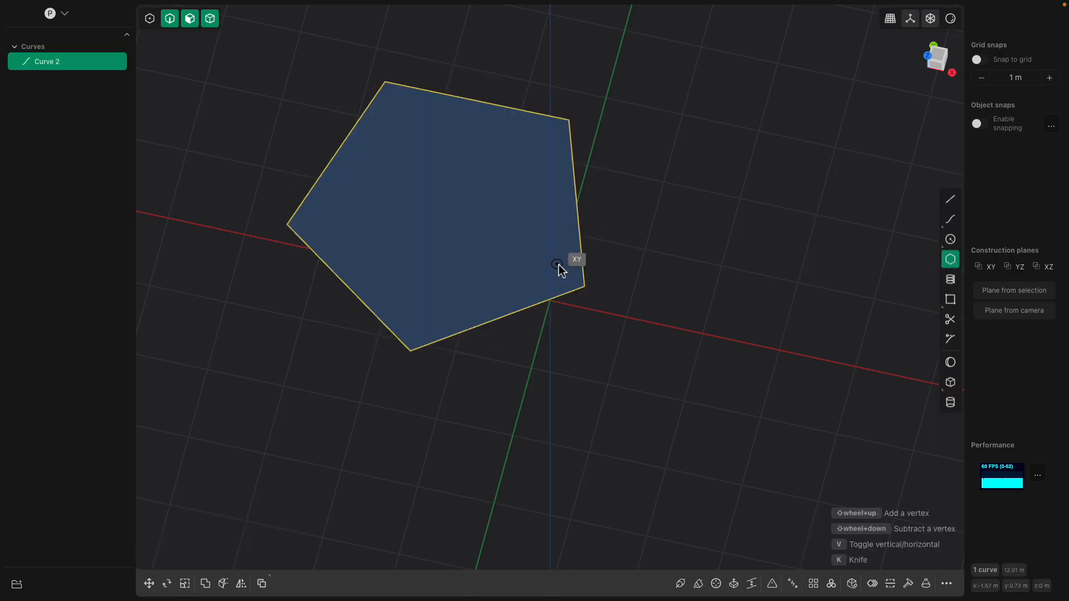
click(615, 241)
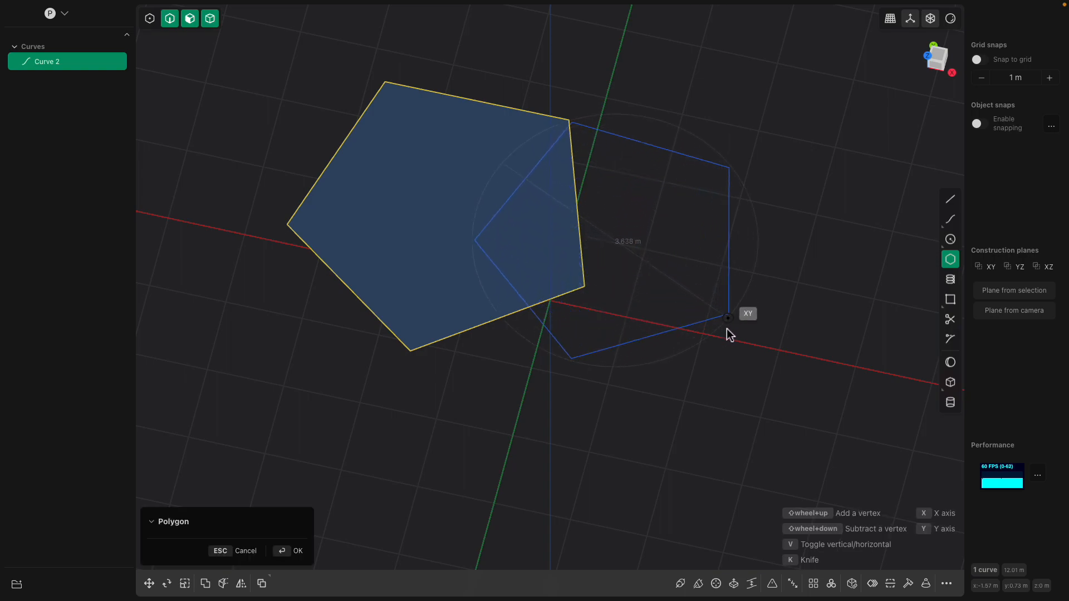
click(726, 329)
key(Escape)
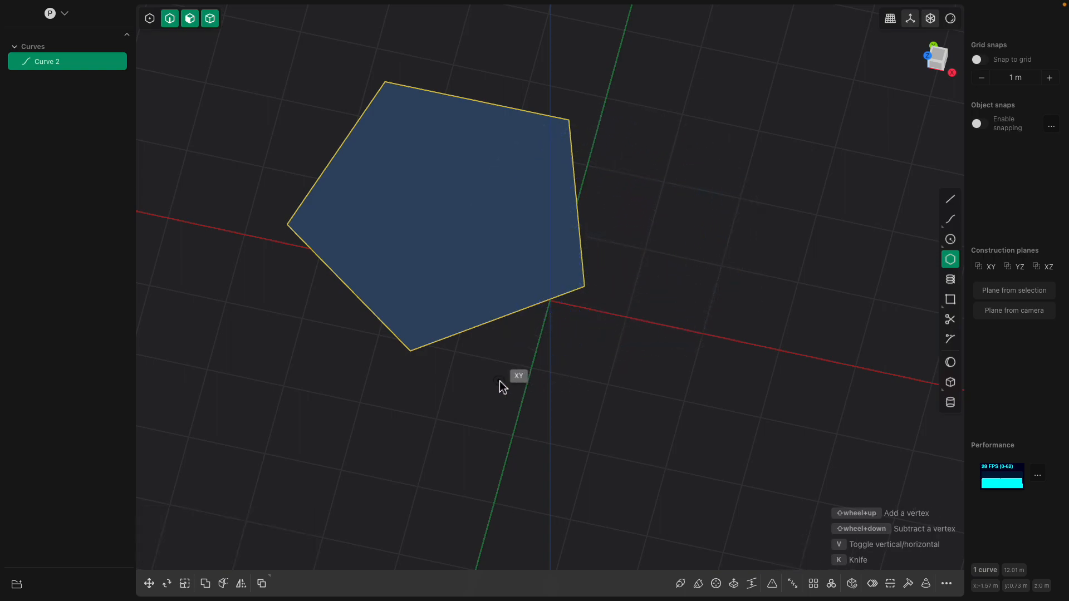
- Draw a second, larger pentagon with a perimeter of about 20 m that overlaps the first one
click(640, 220)
scroll(637, 246, down, 2)
click(637, 246)
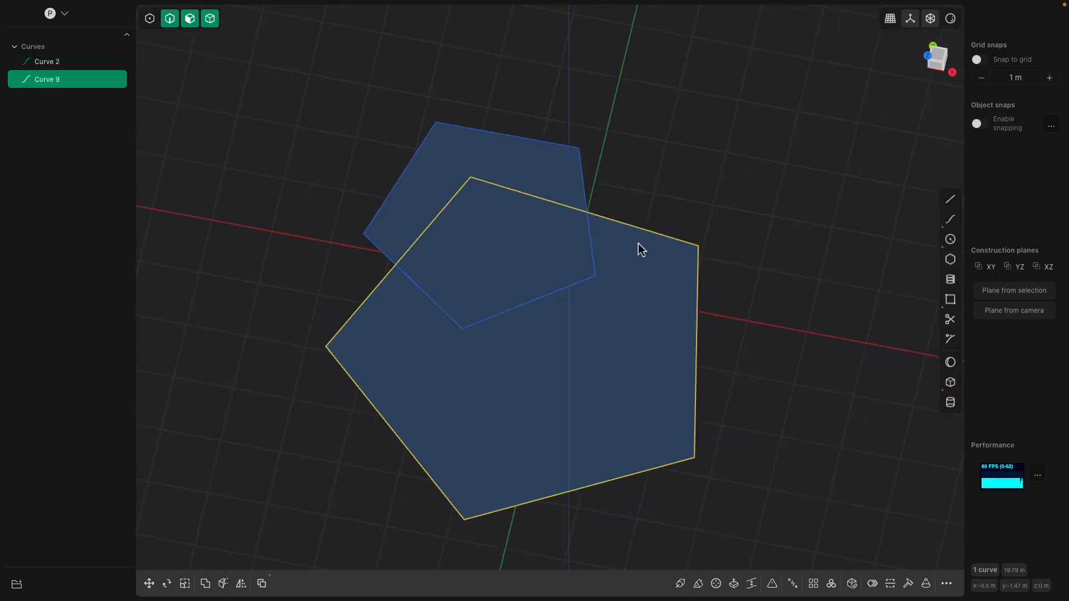
- Draw a third large pentagon on the XY plane, overlapping the edge of the second pentagon
click(676, 176)
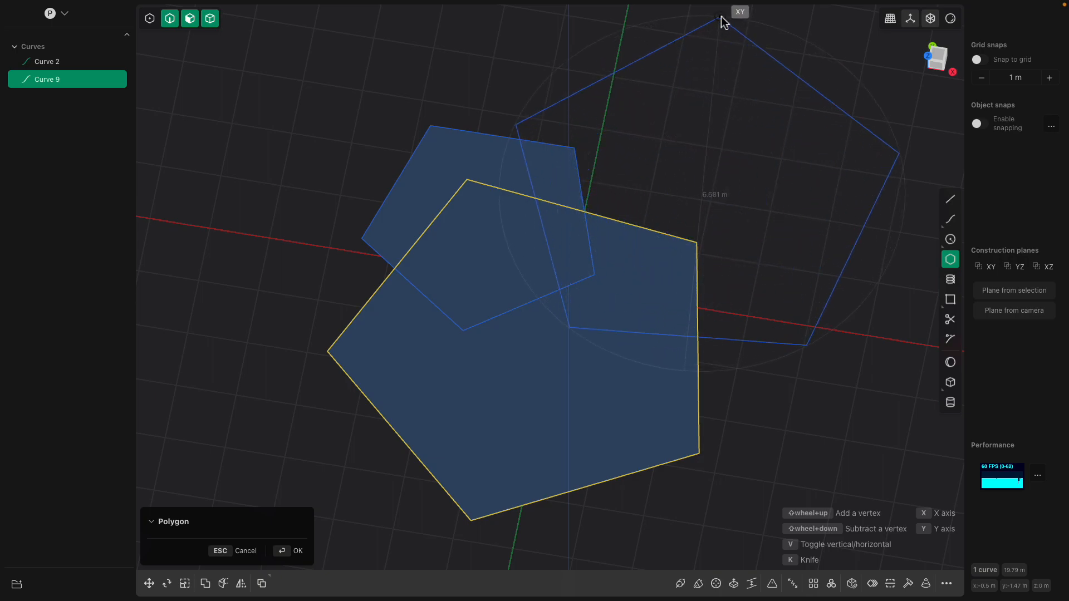
click(728, 40)
middle_drag(729, 40, 315, 135)
key(Escape)
click(315, 135)
- Draw two more overlapping pentagons with perimeters of about 21 m and 18.5 m beside the existing cluster
click(950, 260)
click(304, 148)
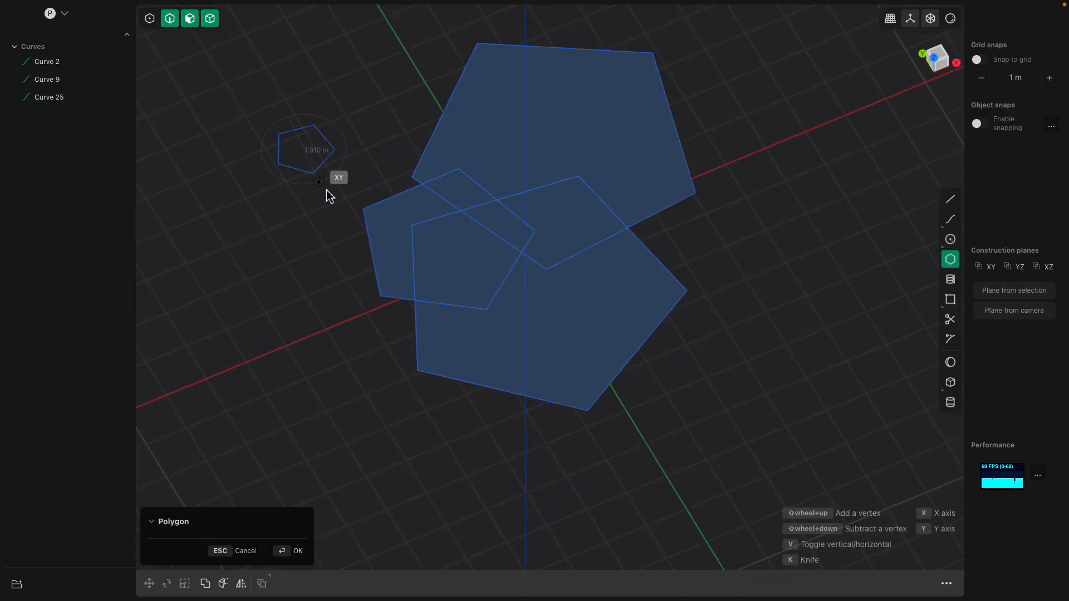
click(305, 282)
click(339, 317)
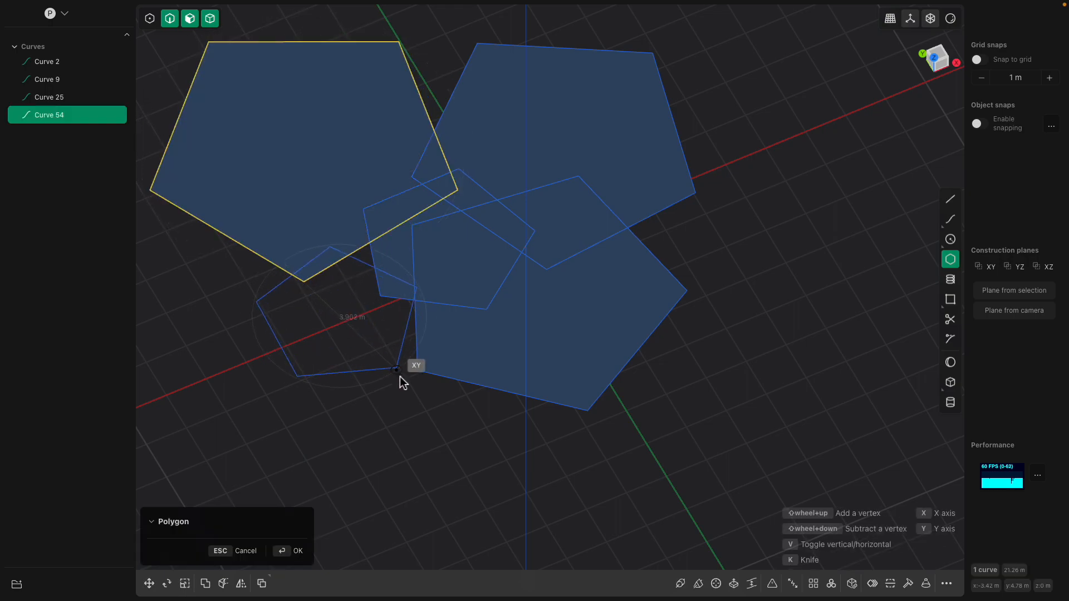
click(365, 430)
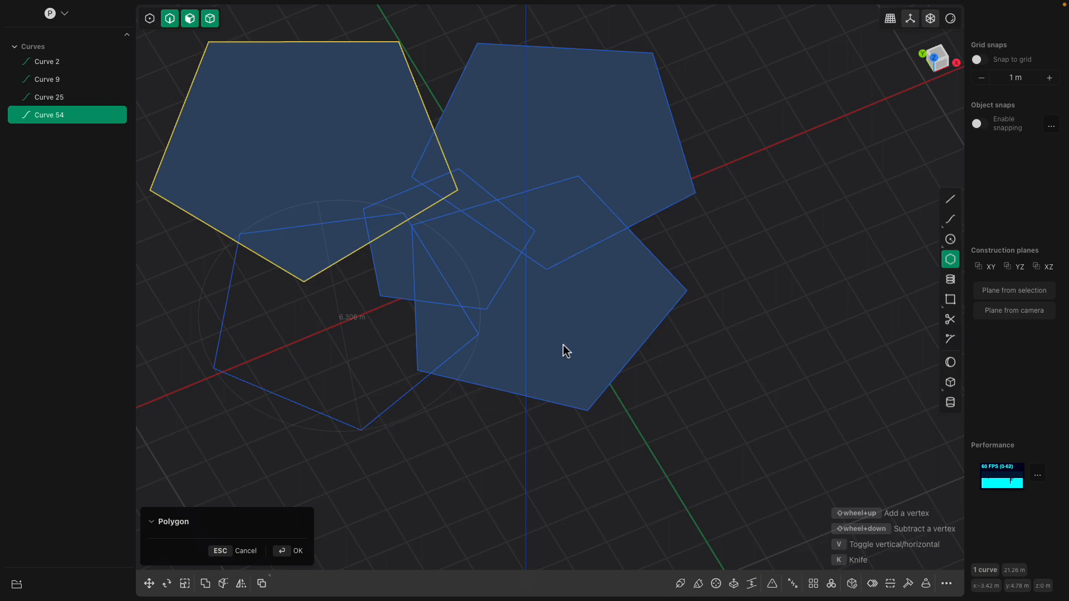
- Draw a pentagon with a perimeter of about 17 m over the third one, and a small pentagon inside the cluster
click(632, 128)
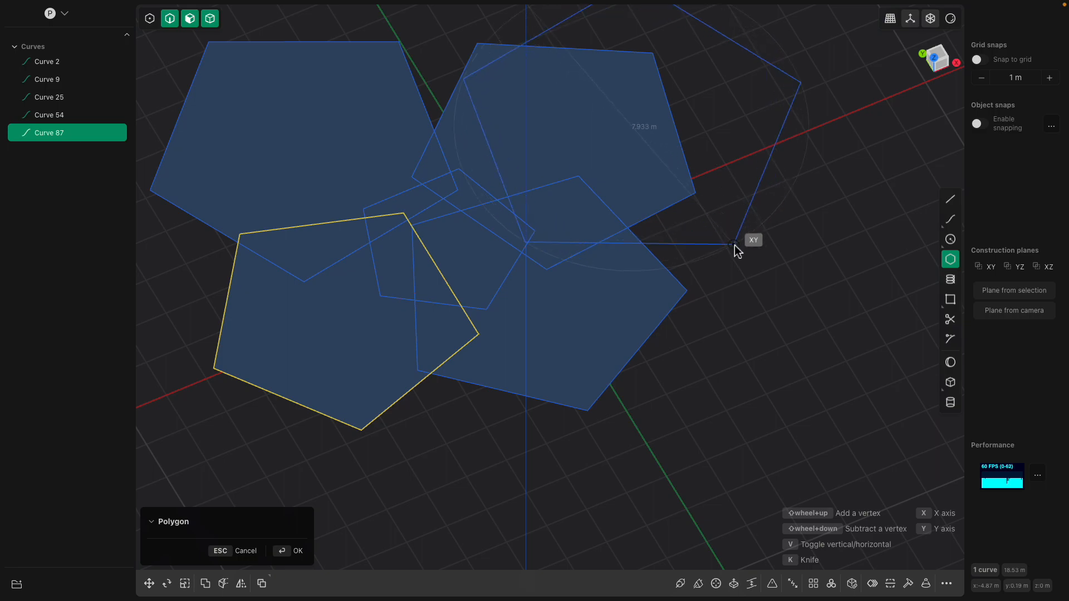
click(678, 226)
click(587, 337)
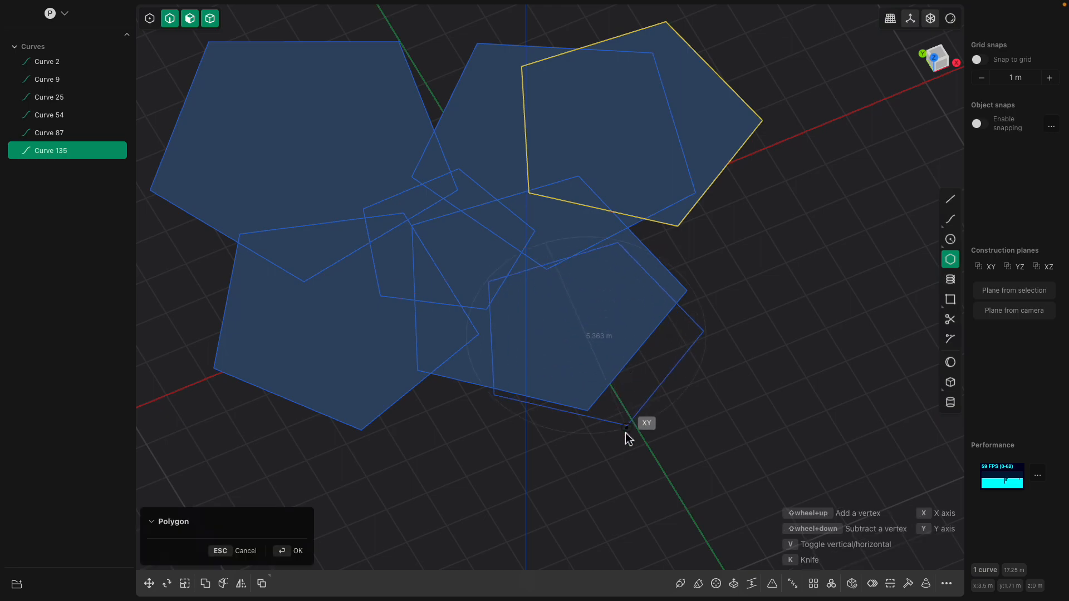
click(550, 396)
middle_drag(551, 394, 637, 298)
middle_drag(575, 258, 764, 180)
key(Escape)
- Trim away an outer edge of one pentagon and the segments where it overlaps the neighbouring large pentagon
text(ftriom)
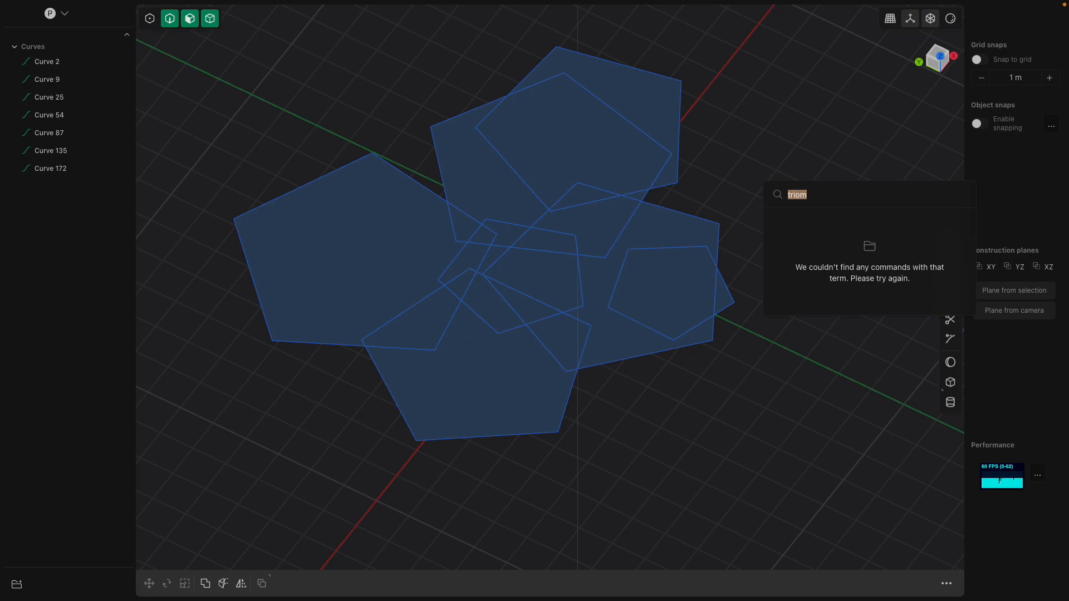
text(trim)
click(796, 223)
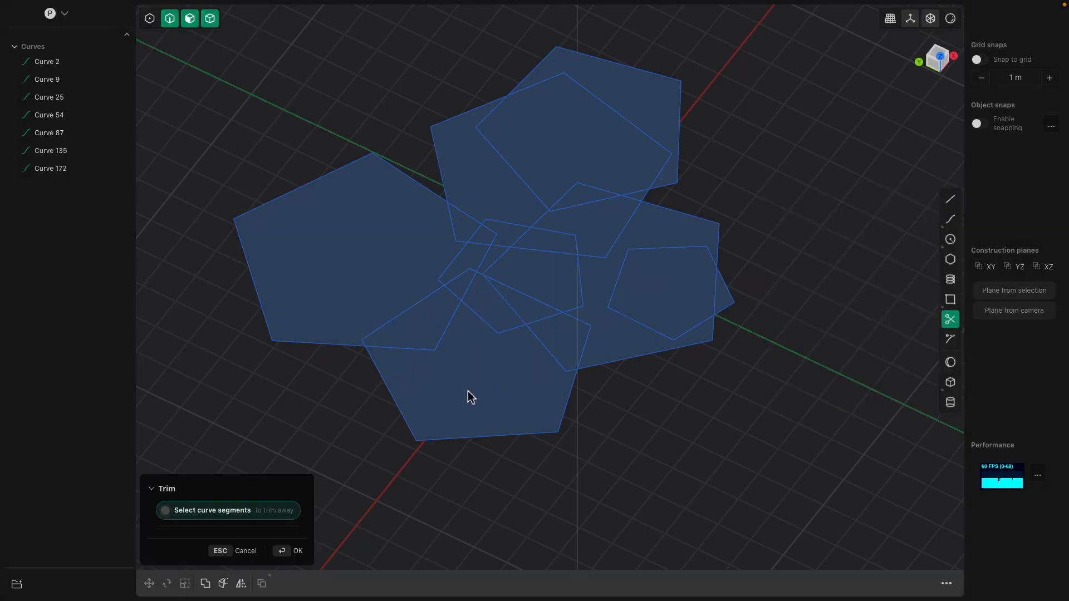
click(463, 436)
middle_drag(463, 437, 467, 385)
click(423, 338)
click(465, 341)
- Trim away overlapping curve segments around the first pentagon at the centre of the cluster
scroll(442, 338, up, 3)
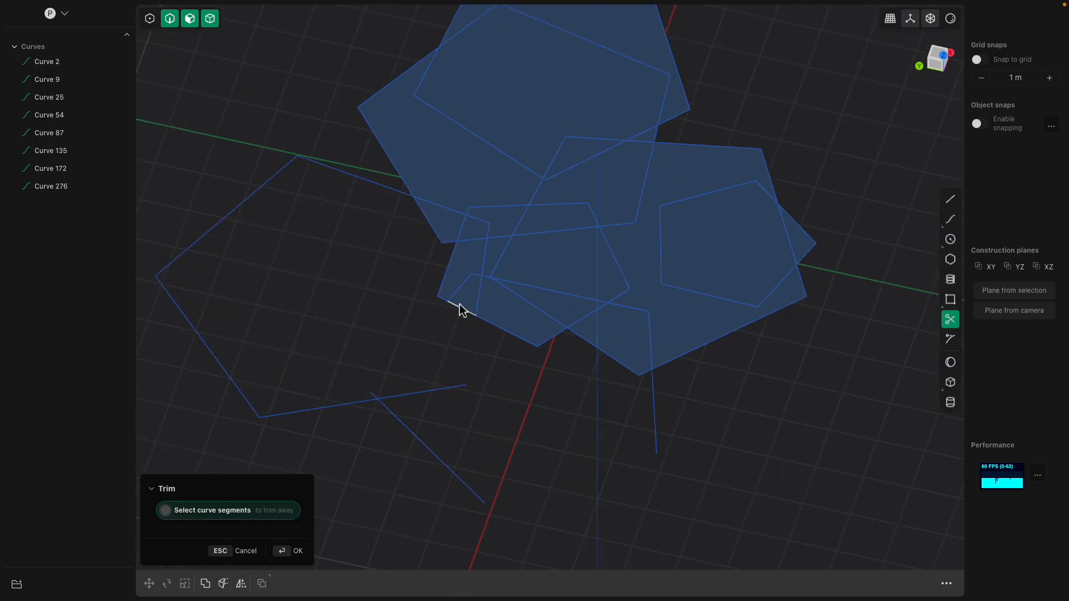
click(454, 258)
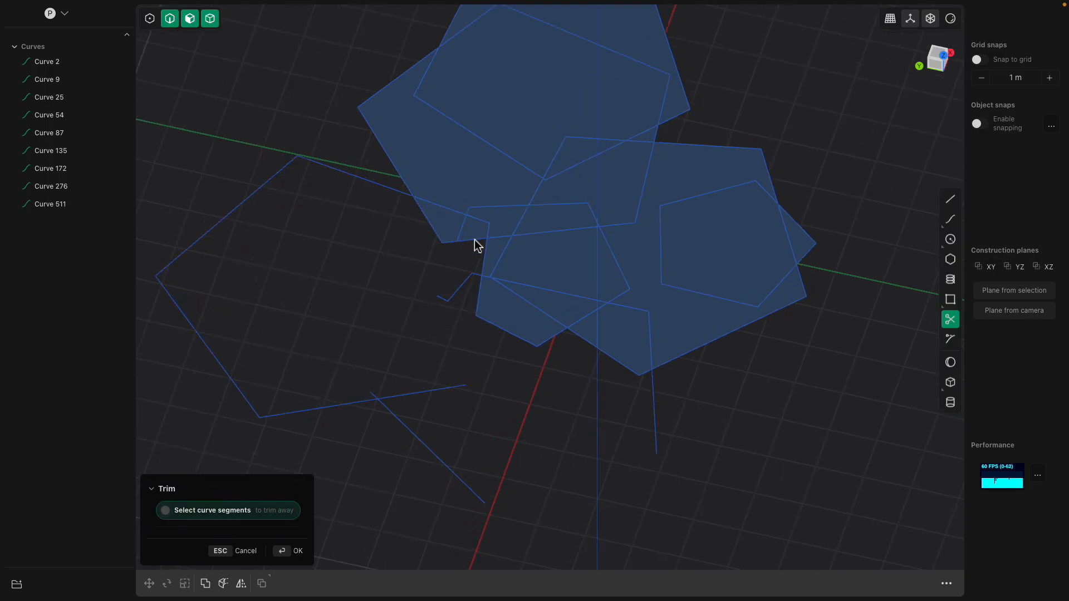
click(434, 222)
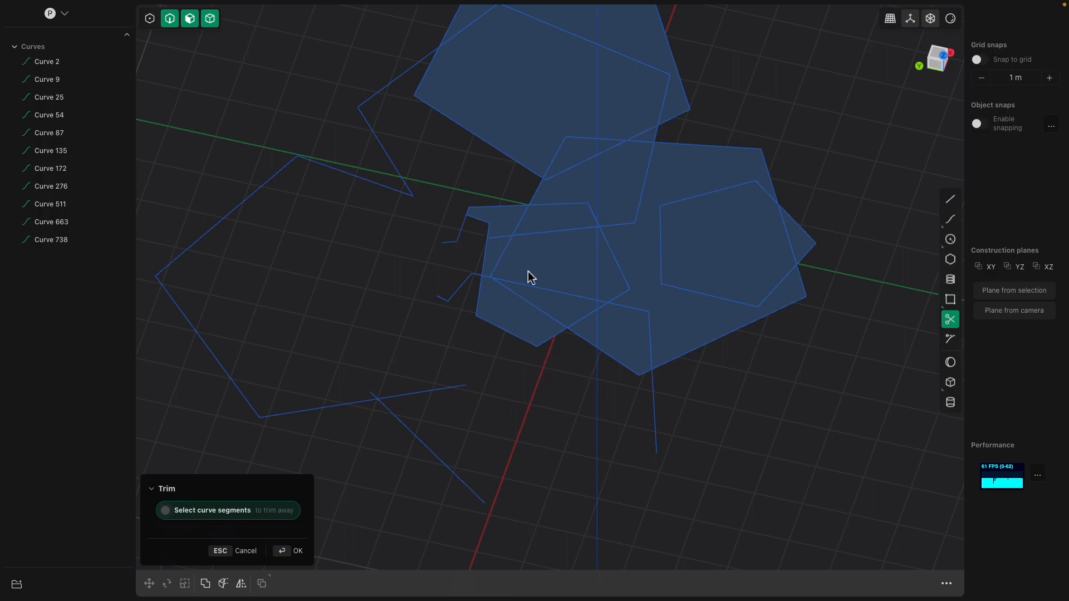
click(540, 342)
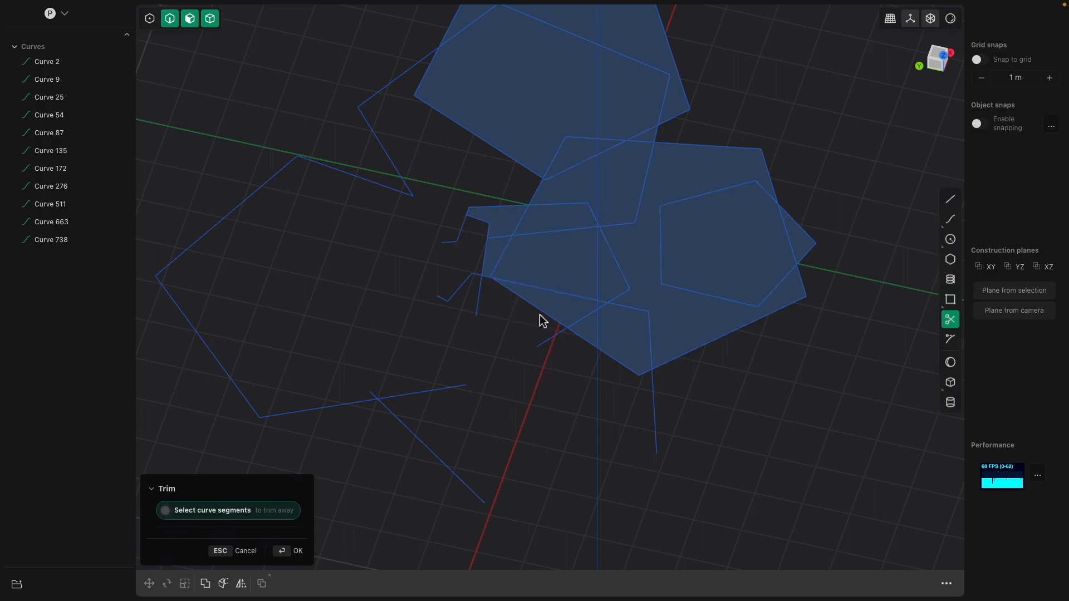
click(551, 296)
click(554, 236)
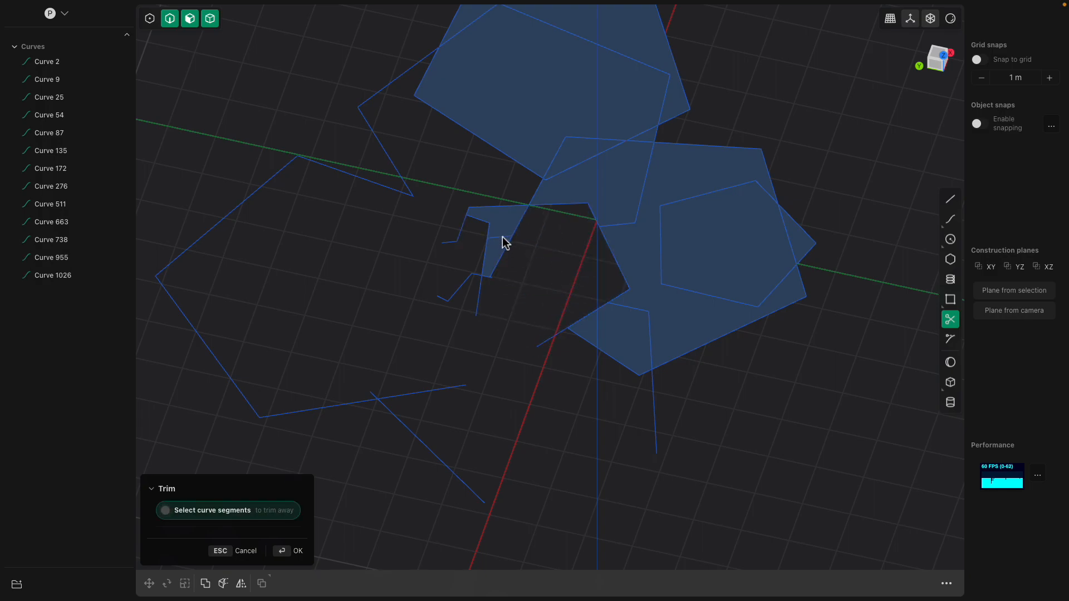
click(489, 280)
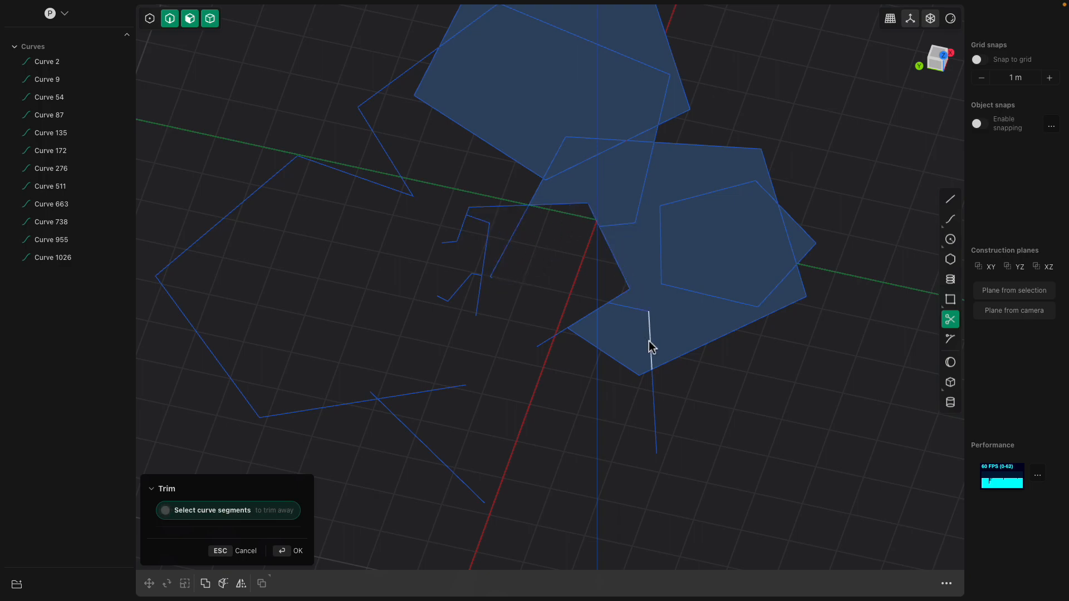
- Trim away segments of the second pentagon and of the small pentagon drawn inside it
click(615, 360)
click(650, 338)
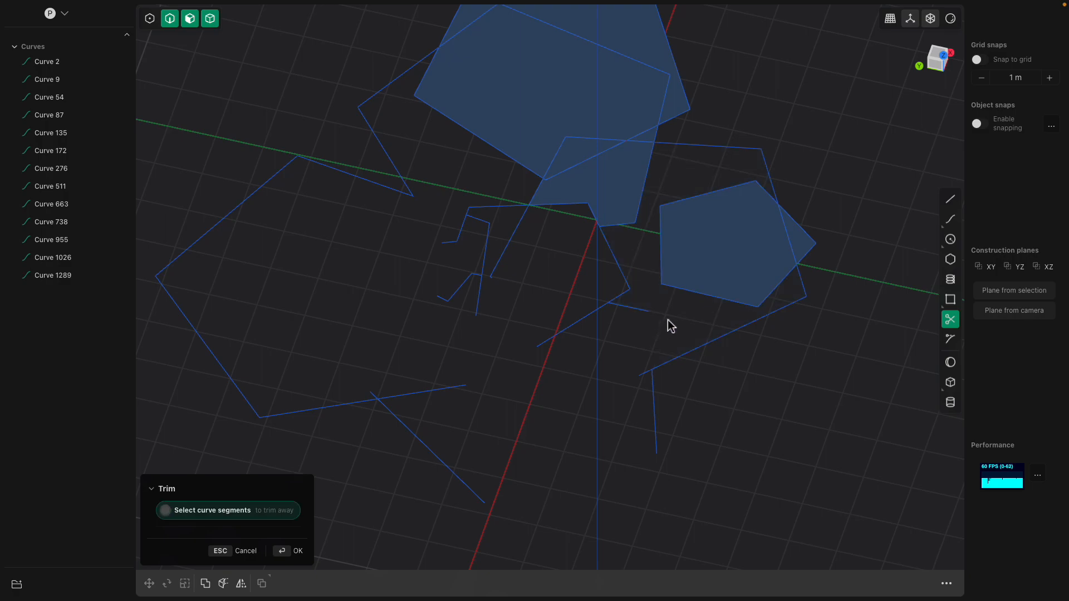
shift+middle_drag(696, 299, 658, 340)
click(662, 345)
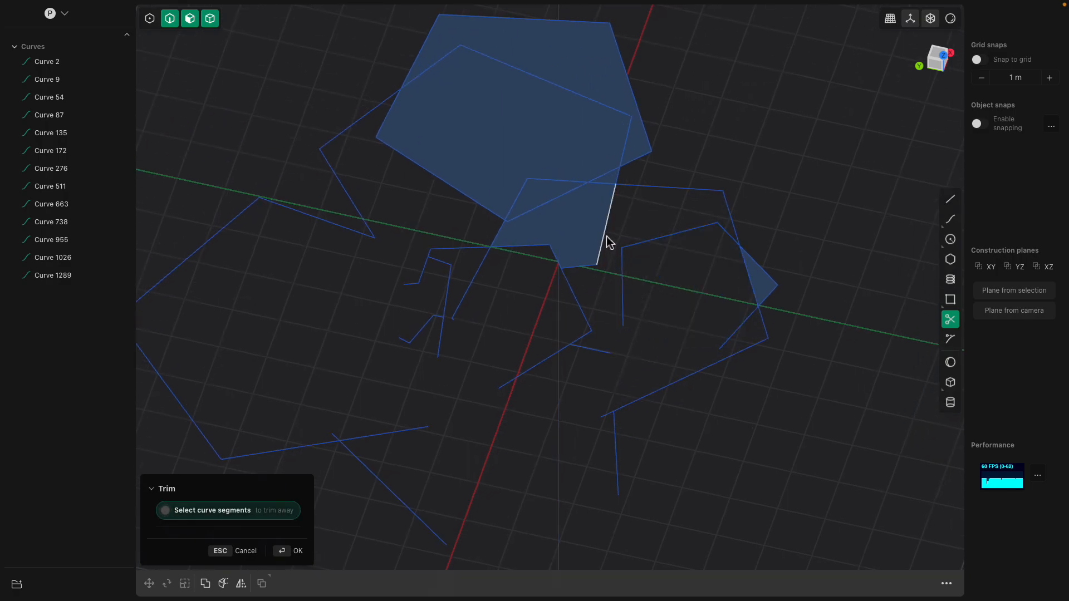
click(591, 265)
- Trim away segments of the remaining overlapping pentagons until only open curves are left
scroll(562, 282, up, 3)
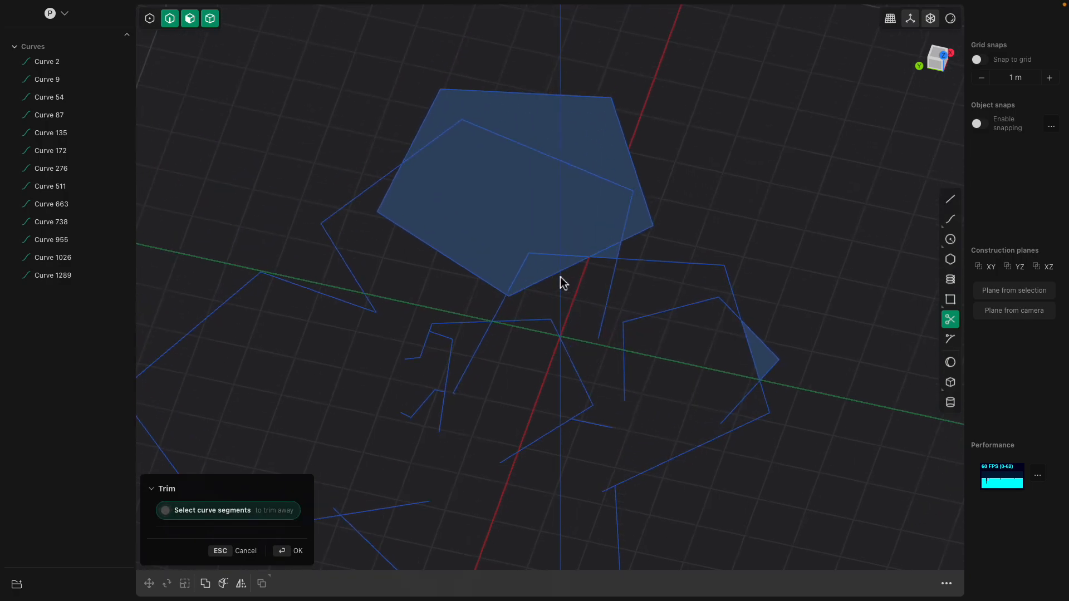
click(540, 257)
scroll(540, 229, up, 3)
click(546, 221)
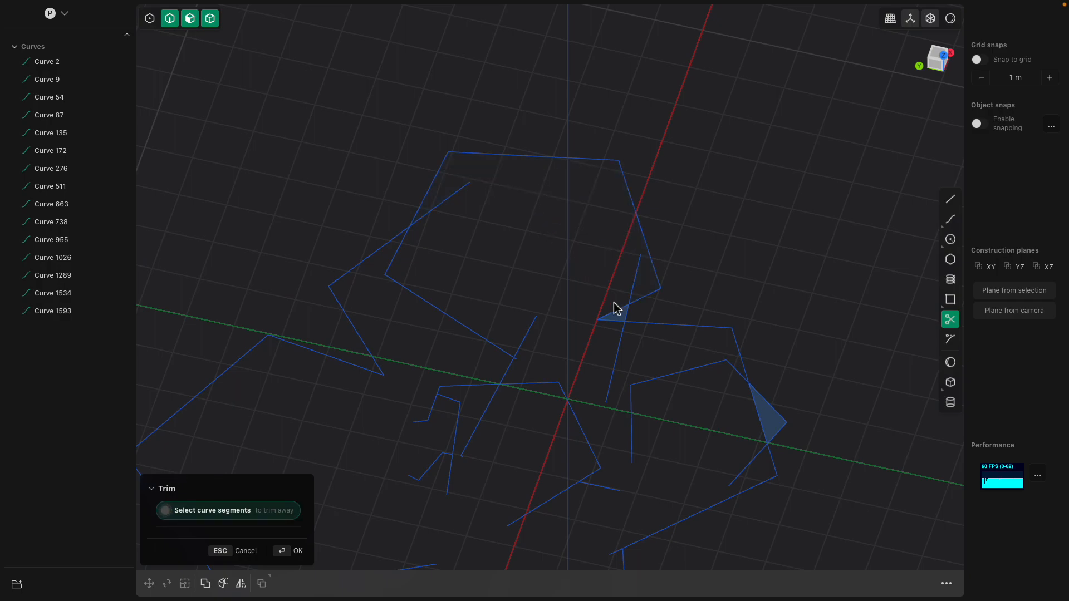
middle_drag(599, 294, 617, 301)
shift+middle_drag(585, 353, 709, 268)
click(782, 314)
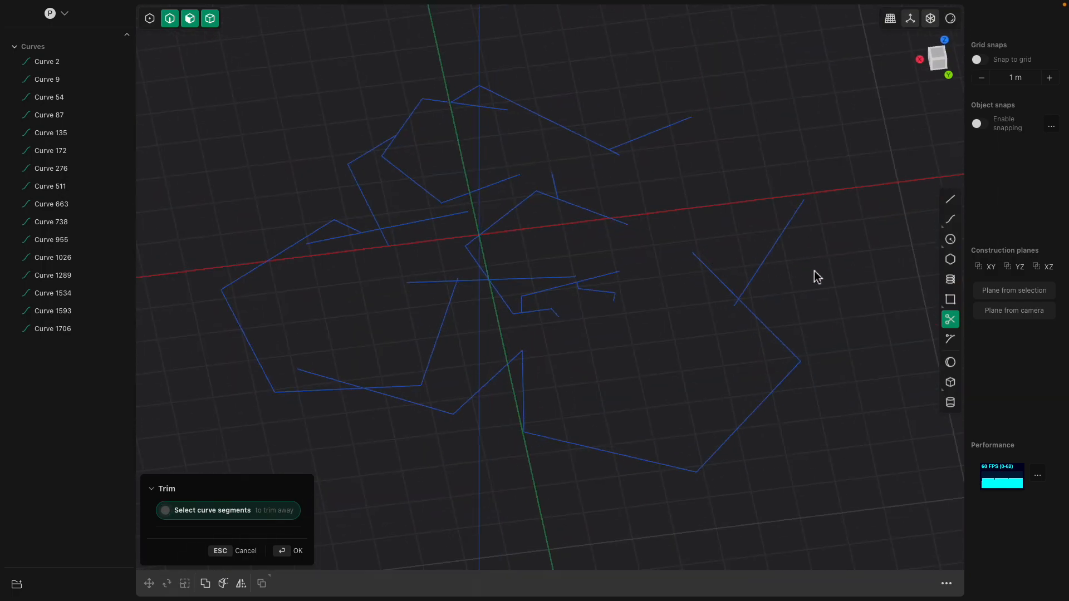
- Select all the trimmed curves and extrude them about 2.7 m upward into wall sheets
key(Escape)
key(ctrl+a)
middle_drag(637, 256, 604, 298)
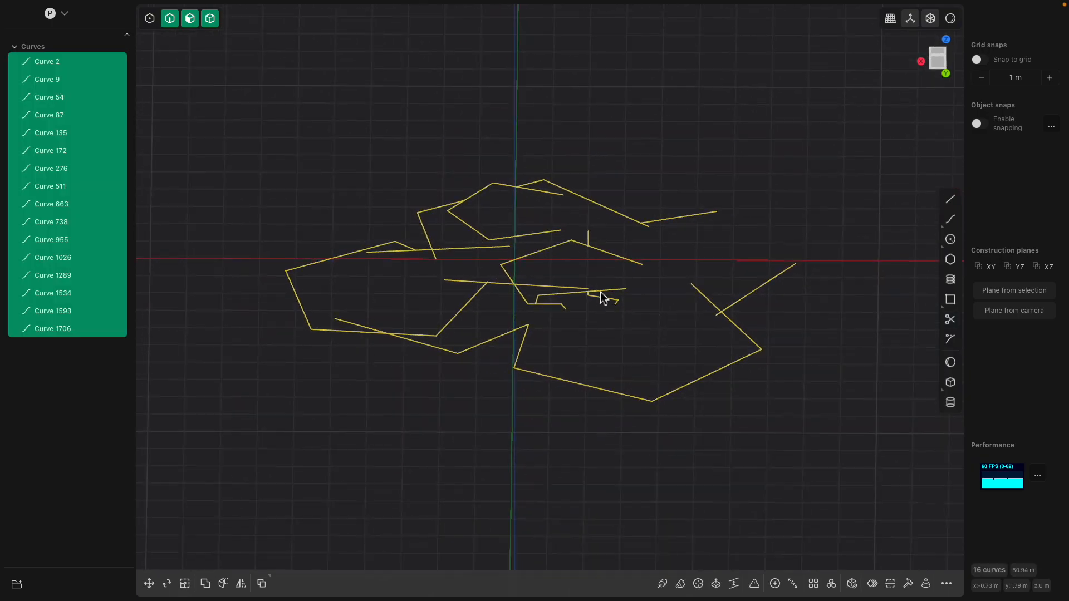
key(e)
drag(442, 278, 391, 204)
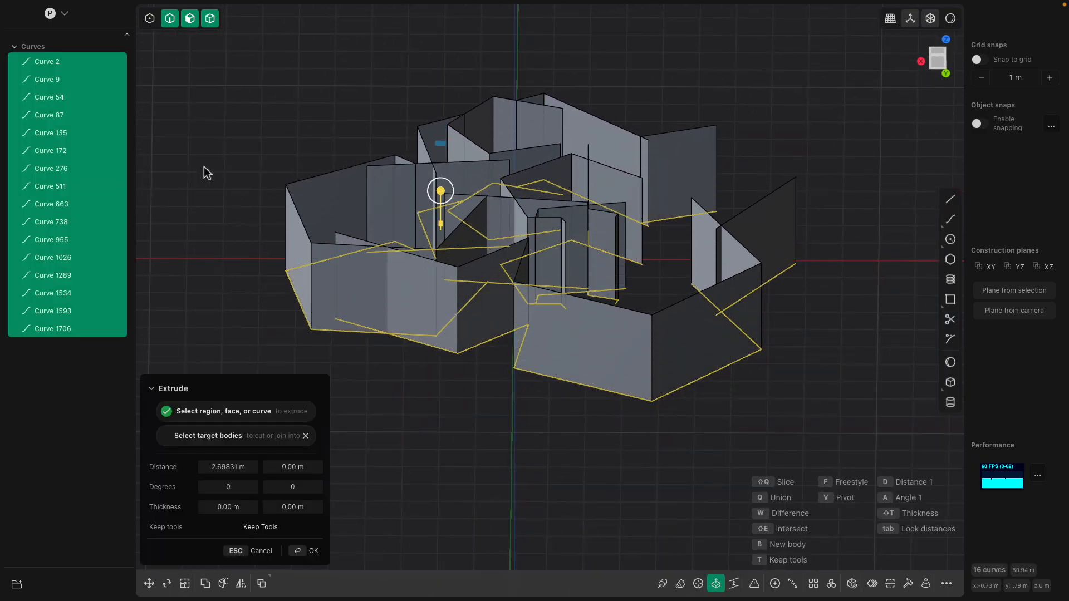
key(Return)
- Select all the source curves from Curve 2 to Curve 1706 and hide them
click(53, 373)
scroll(64, 526, down, 2)
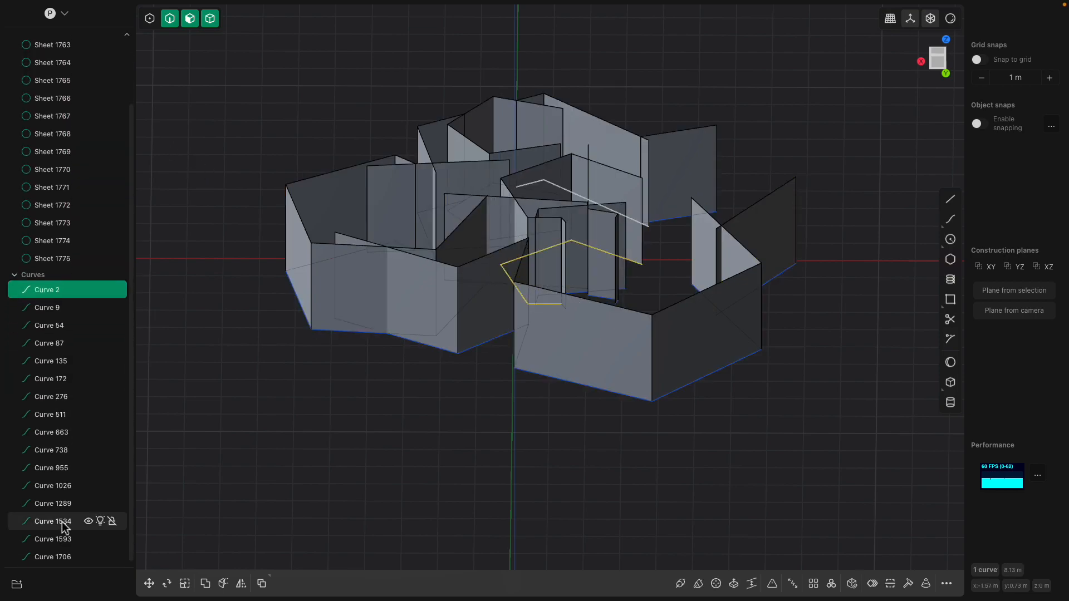
shift+click(53, 556)
scroll(446, 409, down, 2)
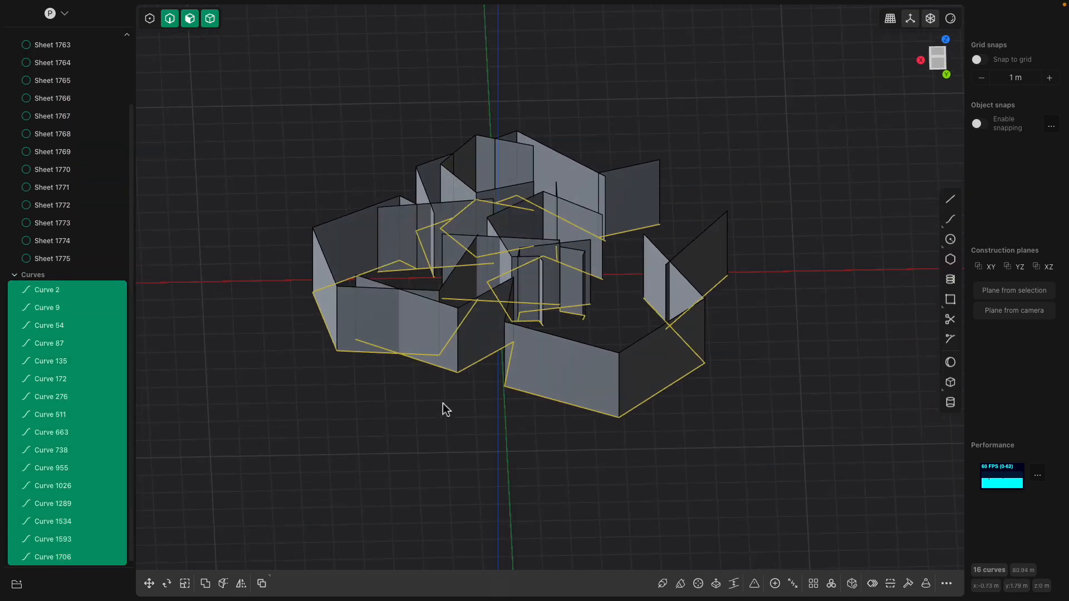
key(h)
- Select all the wall sheets and thicken them by about 0.16 m equally on both sides
middle_drag(442, 403, 478, 431)
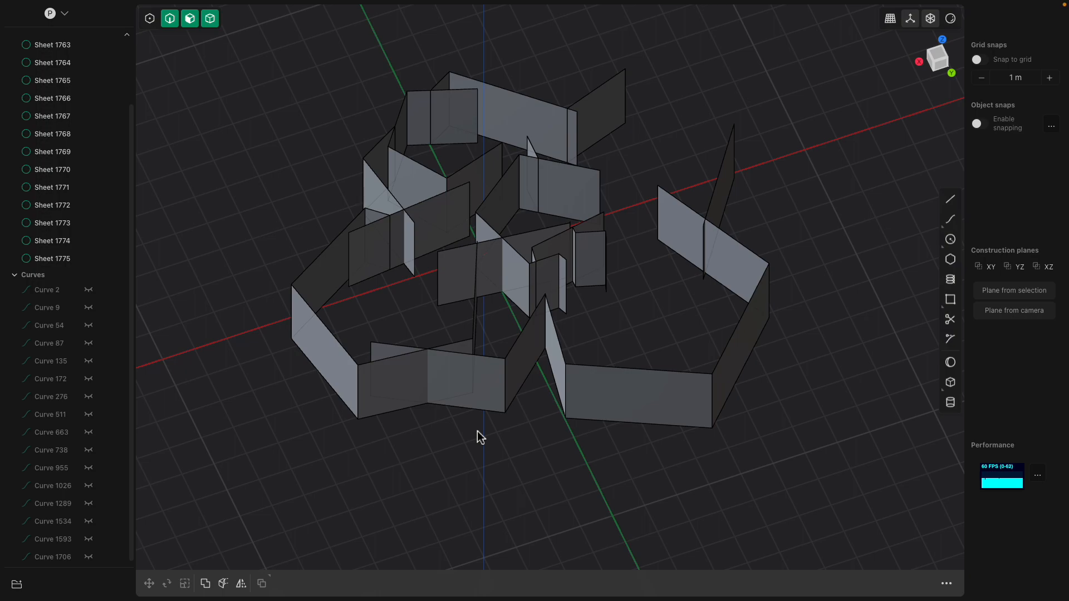
middle_drag(481, 437, 563, 408)
key(ctrl+a)
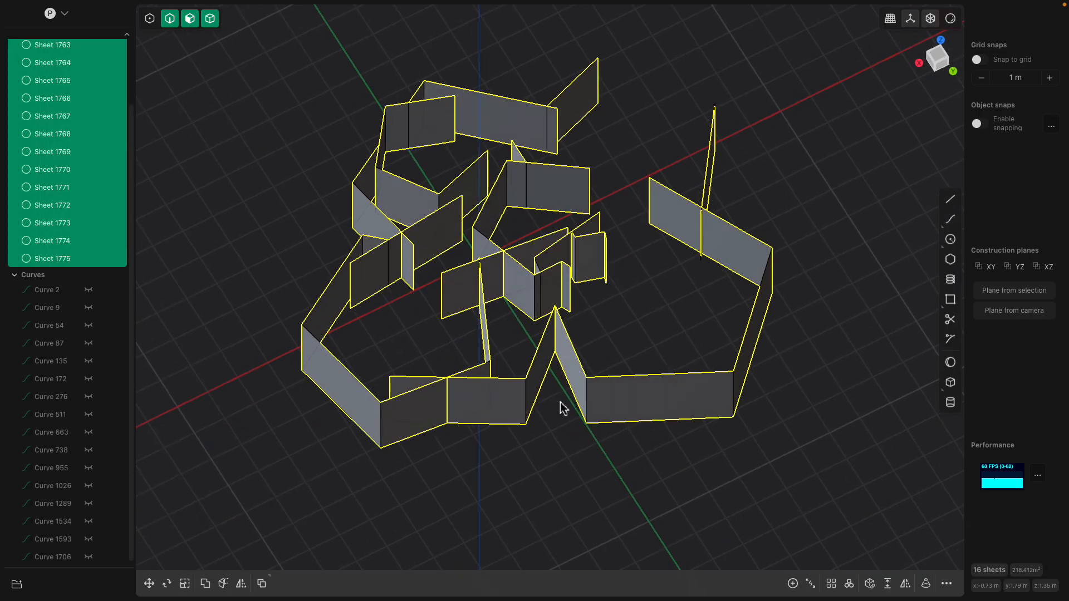
right_click(563, 409)
click(620, 374)
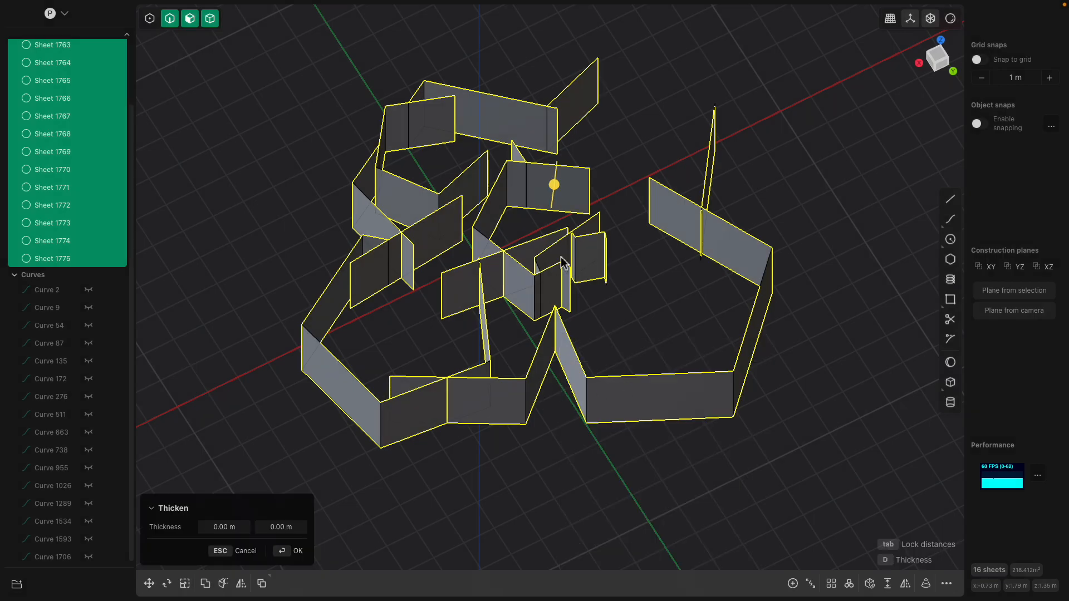
drag(558, 192, 559, 190)
key(Tab)
middle_drag(559, 190, 521, 276)
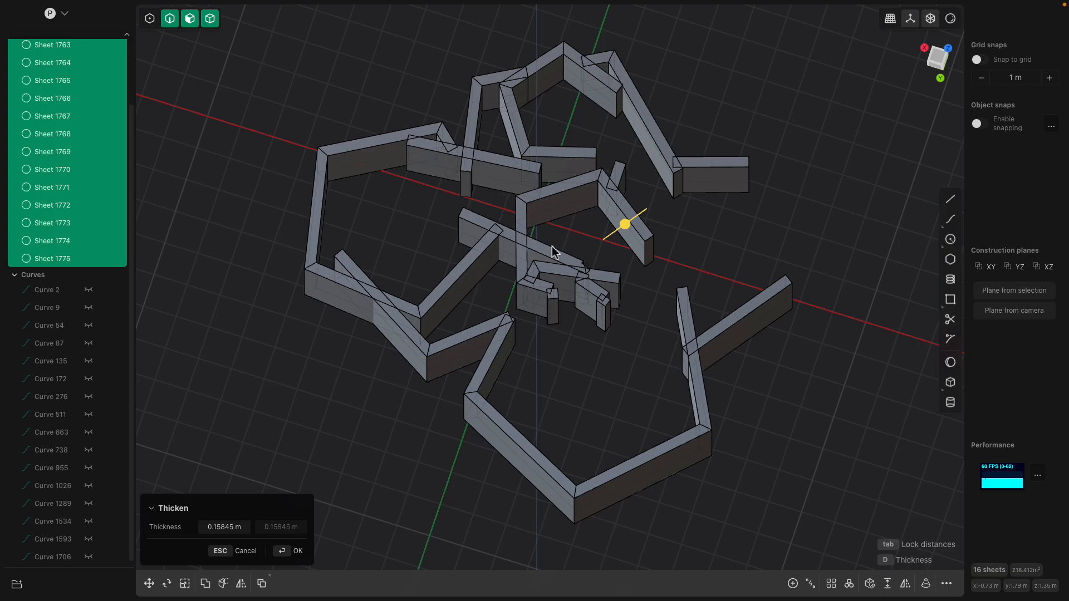
key(Return)
- Union all the thickened walls into a single solid and clear the selection
key(a)
key(q)
key(Return)
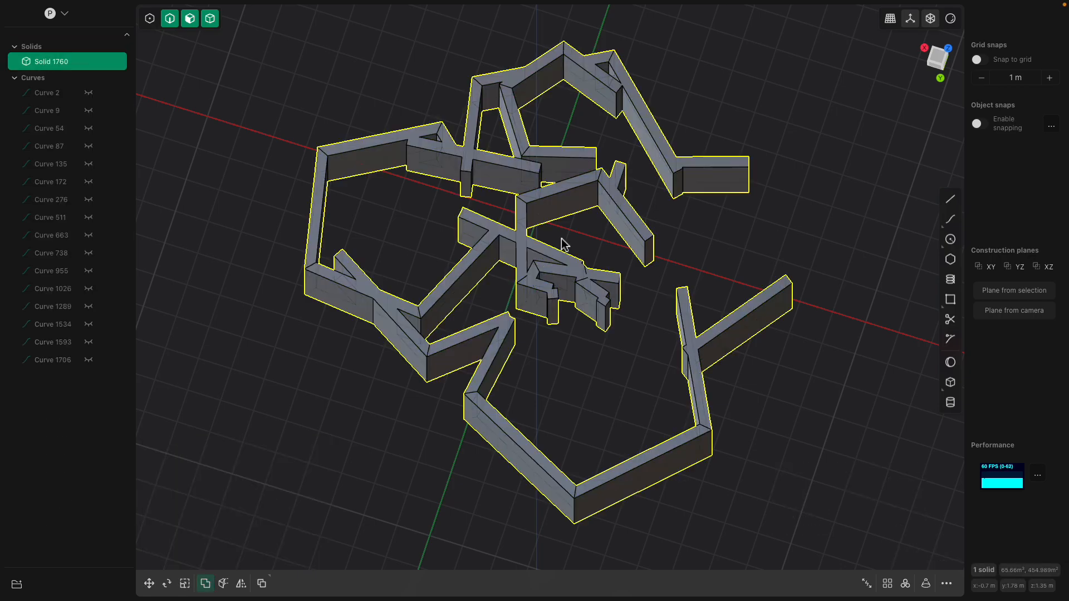
click(578, 249)
middle_drag(577, 249, 561, 259)
scroll(579, 287, up, 5)
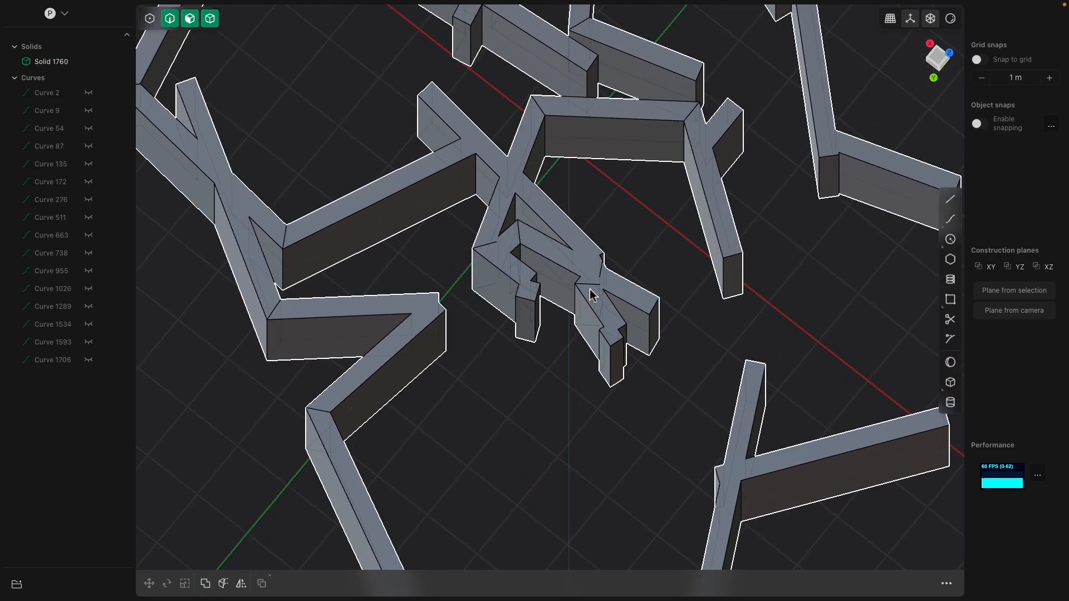
click(591, 292)
middle_drag(592, 292, 543, 283)
click(600, 292)
key(b)
scroll(565, 296, up, 3)
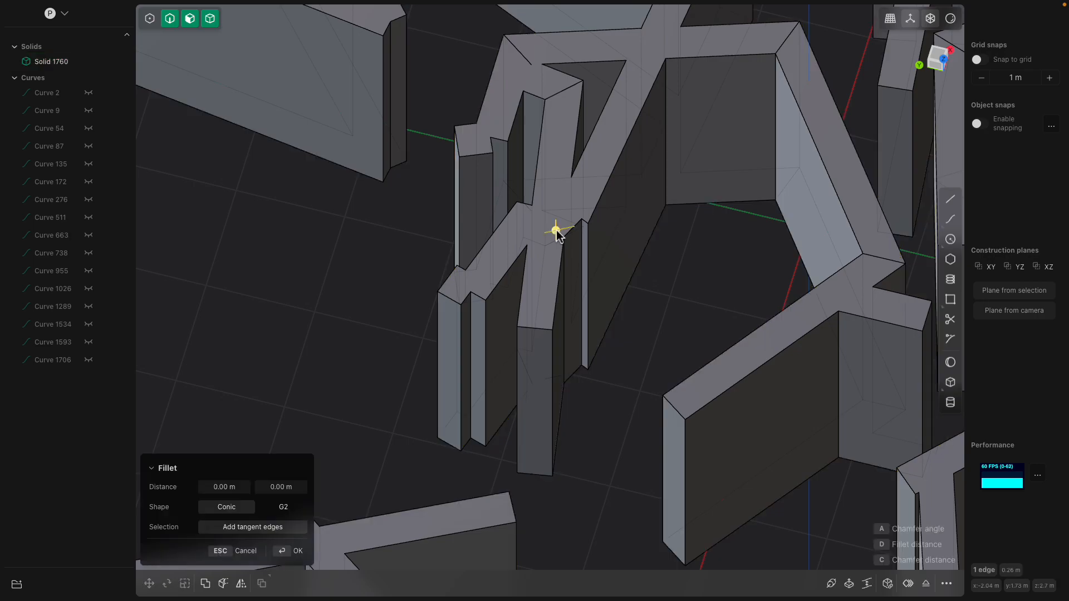
middle_drag(558, 231, 681, 381)
scroll(662, 356, down, 3)
middle_drag(649, 332, 501, 228)
scroll(462, 251, up, 4)
key(Escape)
click(479, 272)
click(482, 281)
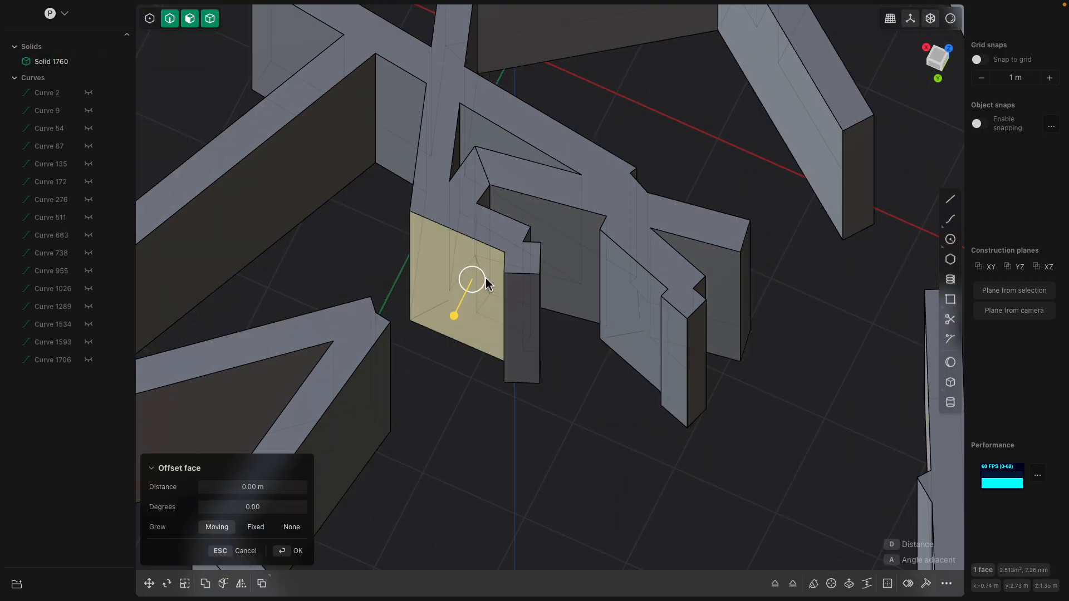
key(Escape)
- Offset the narrow end face of the short stub by the central walls, and offset a small face next to it
middle_drag(503, 307, 580, 329)
click(580, 329)
click(579, 340)
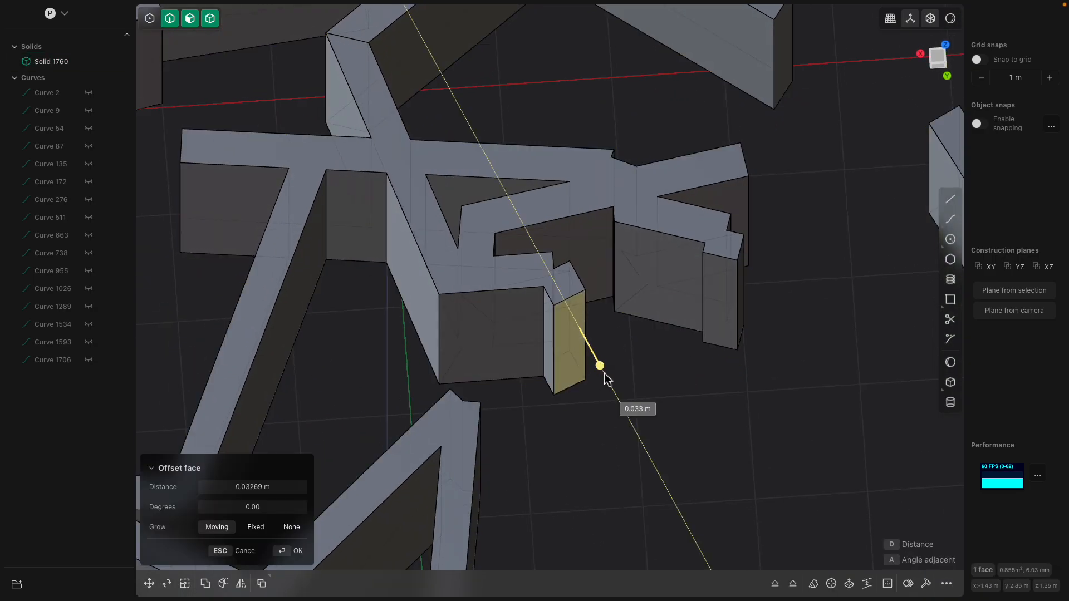
drag(598, 362, 666, 455)
middle_drag(666, 456, 544, 312)
click(529, 264)
mouse_move(531, 279)
mouse_down()
mouse_move(610, 320)
mouse_move(501, 248)
mouse_move(523, 263)
mouse_up()
middle_drag(478, 277, 578, 296)
key(Return)
middle_drag(580, 245, 566, 219)
click(564, 218)
key(b)
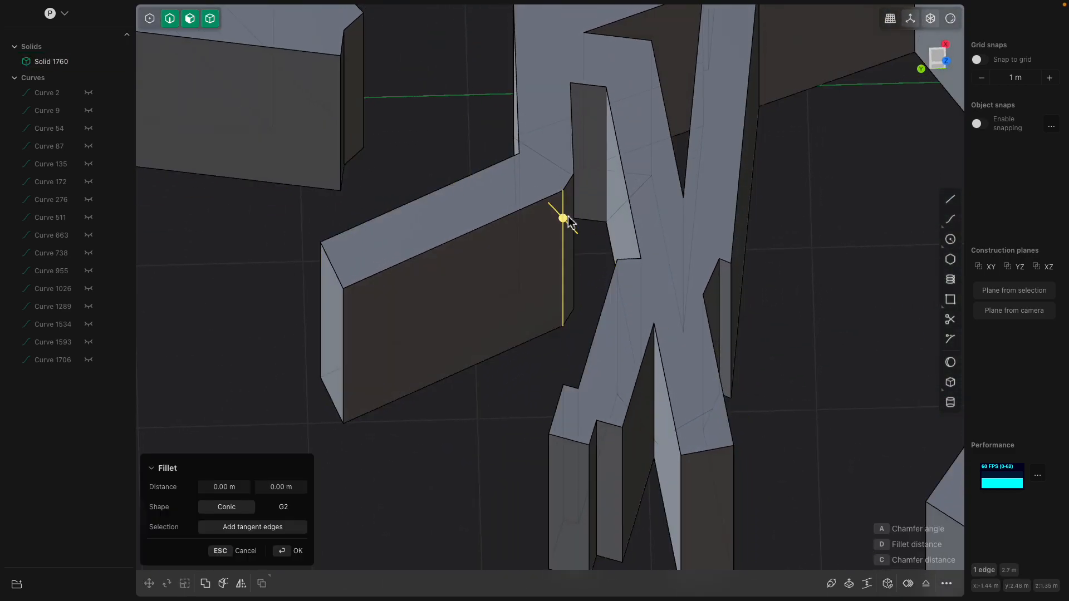
middle_drag(575, 280, 574, 282)
key(Escape)
- Offset the small face at the end of the same short wall
click(569, 277)
key(o)
drag(597, 291, 580, 284)
- Chamfer the vertical edge at the pointed wall end by about 0.35 m and adjust the narrow face beside it
middle_drag(584, 293, 544, 292)
click(546, 272)
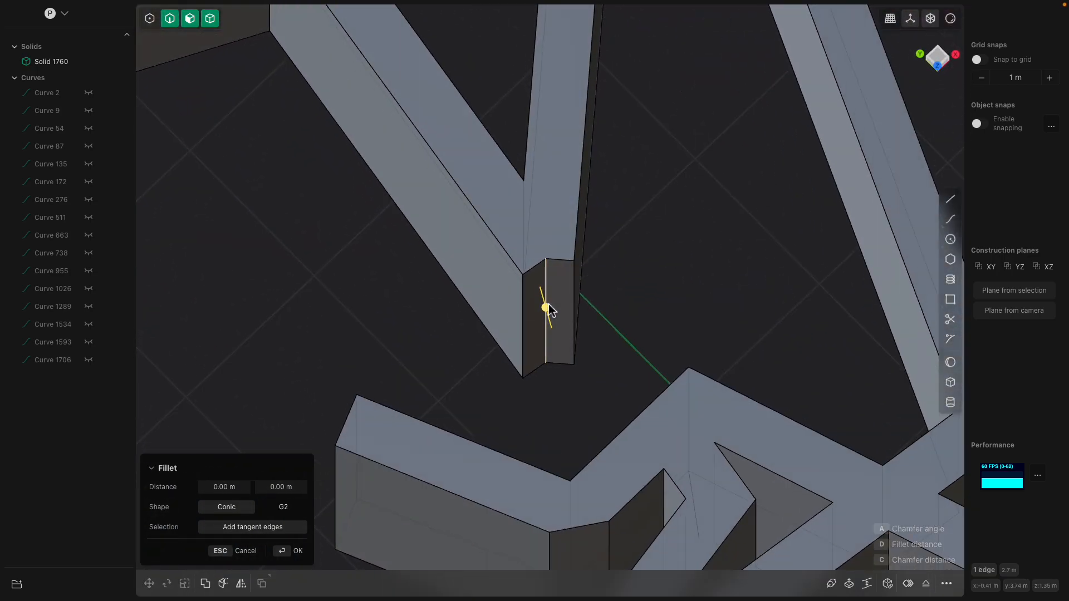
drag(550, 306, 553, 308)
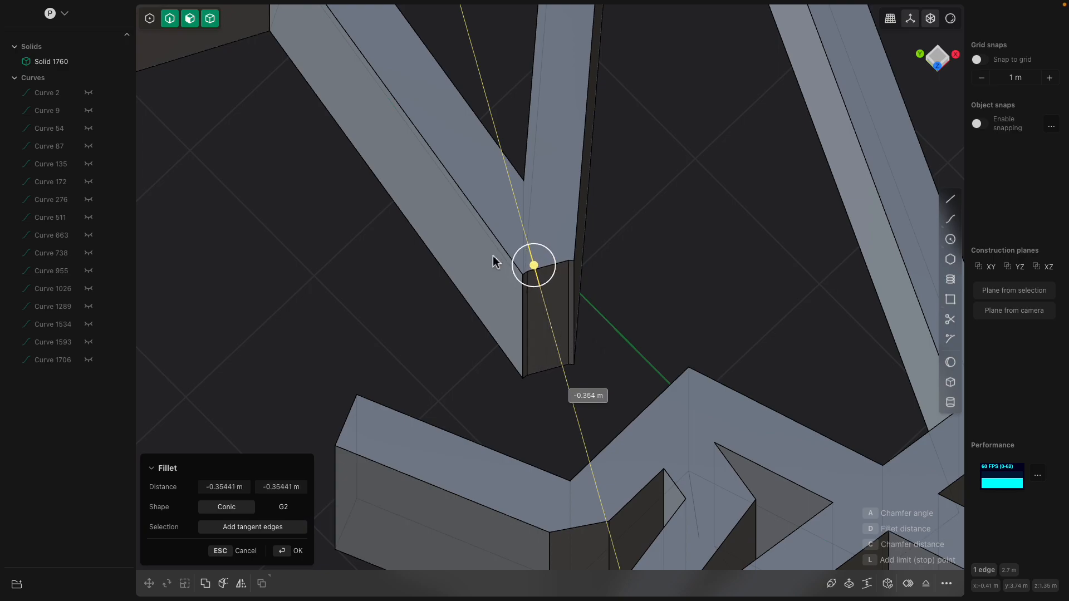
key(Return)
middle_drag(582, 245, 606, 324)
click(576, 337)
drag(570, 337, 575, 350)
scroll(568, 343, down, 3)
middle_drag(566, 343, 616, 320)
drag(614, 345, 599, 332)
right_click(601, 279)
- Offset the small notch face beside the wall junction inward by about 0.37 m to make it flush with the wall
scroll(549, 329, down, 2)
middle_drag(549, 329, 575, 279)
scroll(568, 396, down, 2)
middle_drag(568, 396, 537, 277)
scroll(582, 250, up, 3)
middle_drag(582, 250, 567, 315)
scroll(567, 311, up, 1)
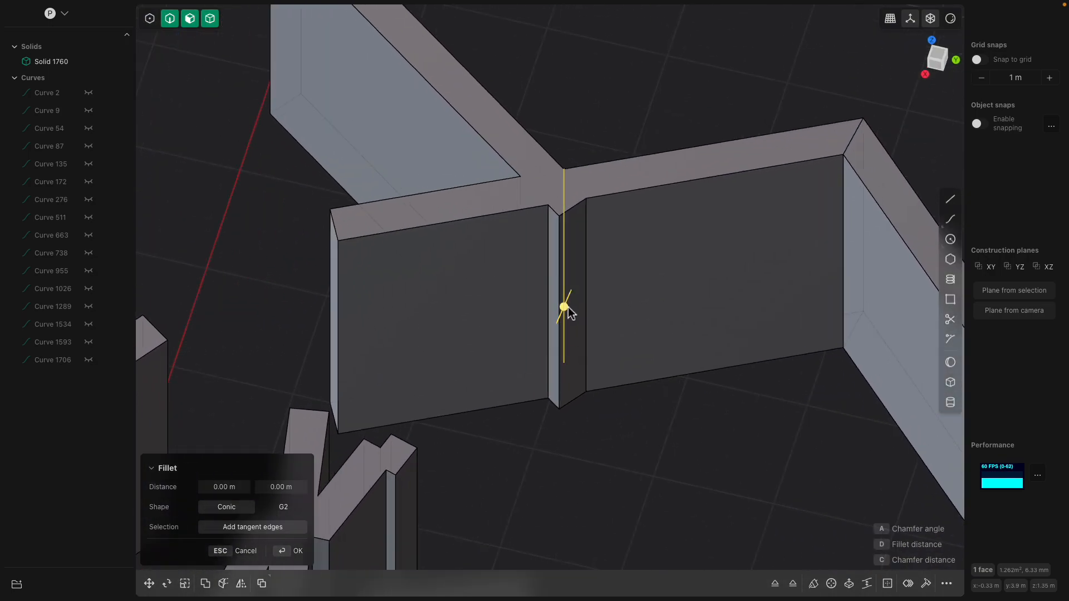
click(565, 309)
click(574, 335)
drag(594, 366, 563, 327)
scroll(457, 338, down, 1)
scroll(458, 338, down, 5)
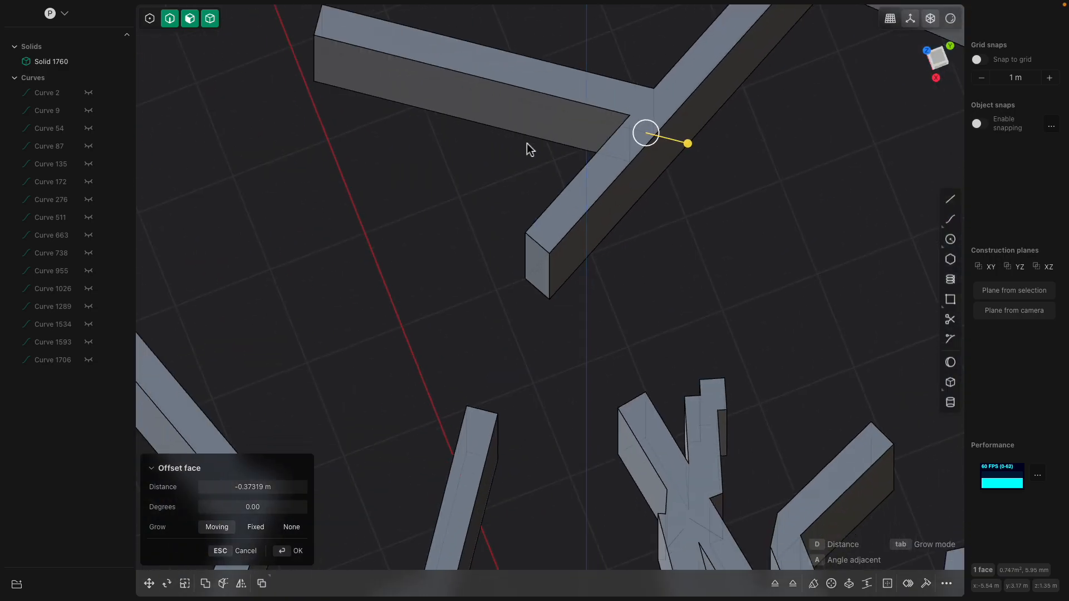
middle_drag(620, 319, 625, 165)
key(Return)
- Lower the top face of the wall section with the angled branch by about 0.62 m using Offset Face
mouse_move(591, 219)
middle_down()
mouse_move(549, 184)
mouse_move(512, 236)
mouse_move(616, 195)
mouse_move(575, 221)
middle_up()
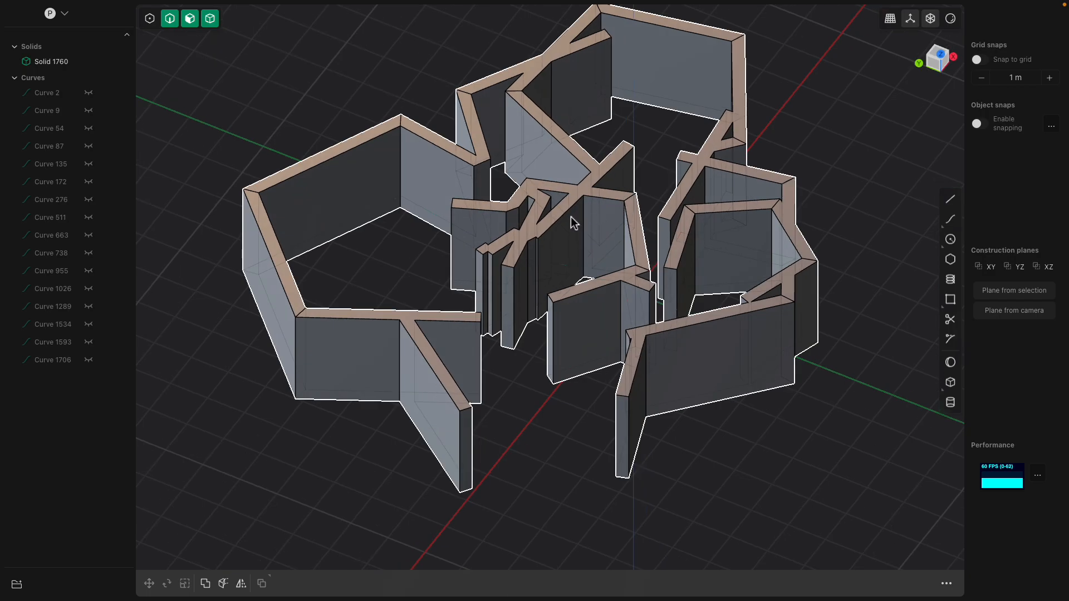
click(334, 320)
click(334, 320)
key(o)
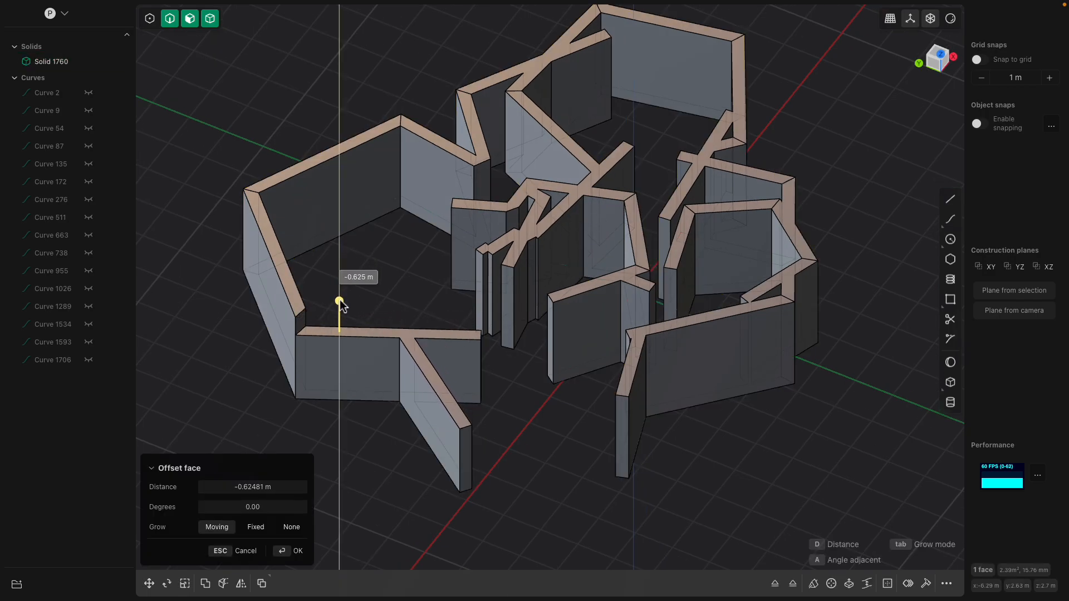
middle_drag(341, 323, 623, 197)
key(Return)
- Examine the wall solid from different sides with the whole solid selected
click(516, 155)
key(Escape)
click(476, 166)
click(472, 160)
scroll(457, 162, down, 2)
click(435, 123)
key(Escape)
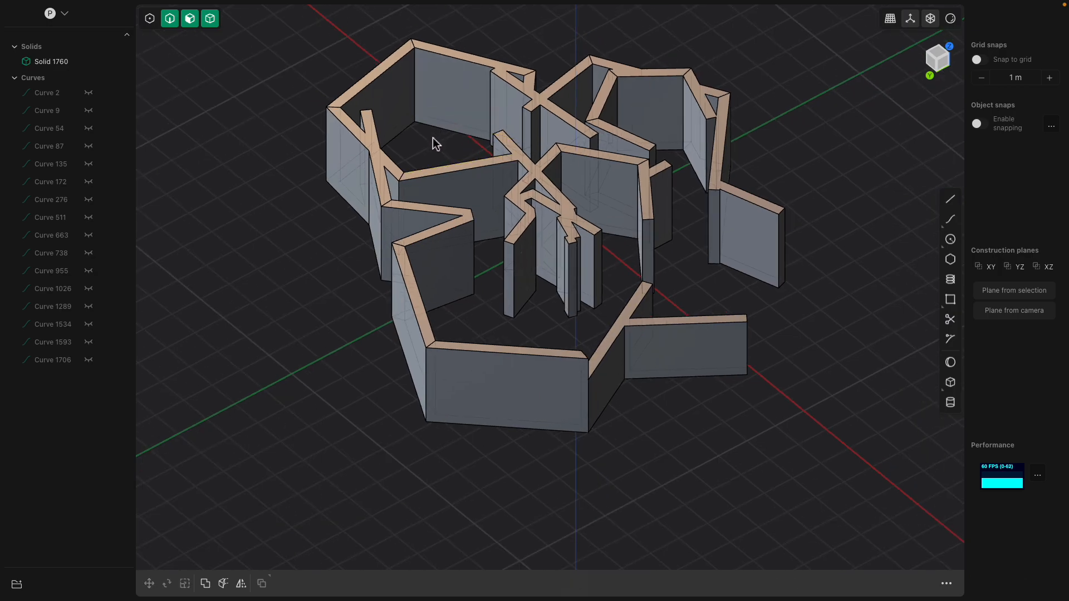
key(a)
middle_drag(480, 177, 290, 165)
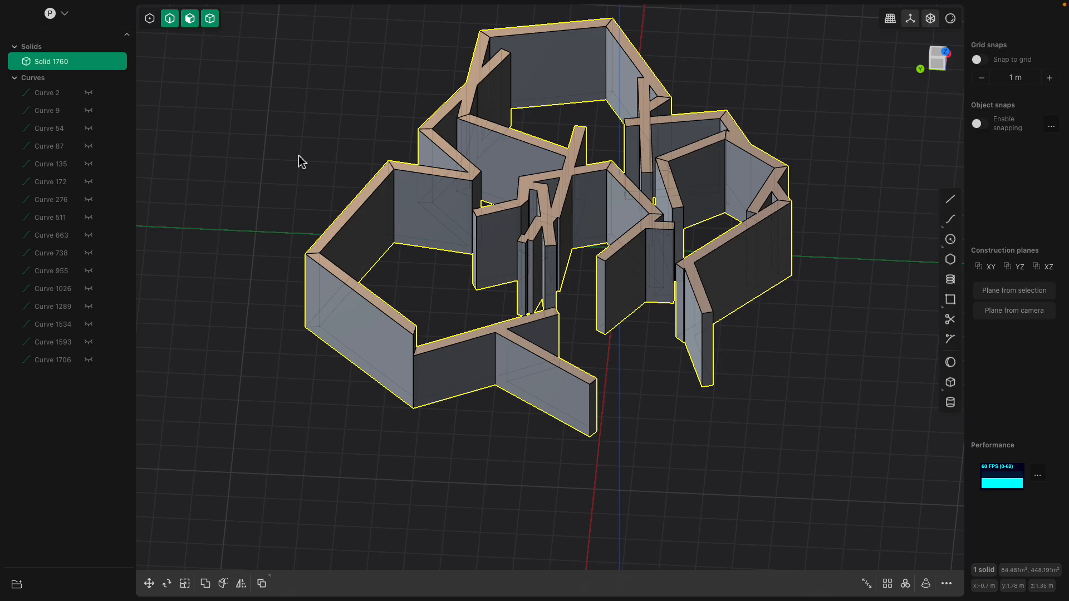
- Clear the scene to start a new empty document
key(super+n)
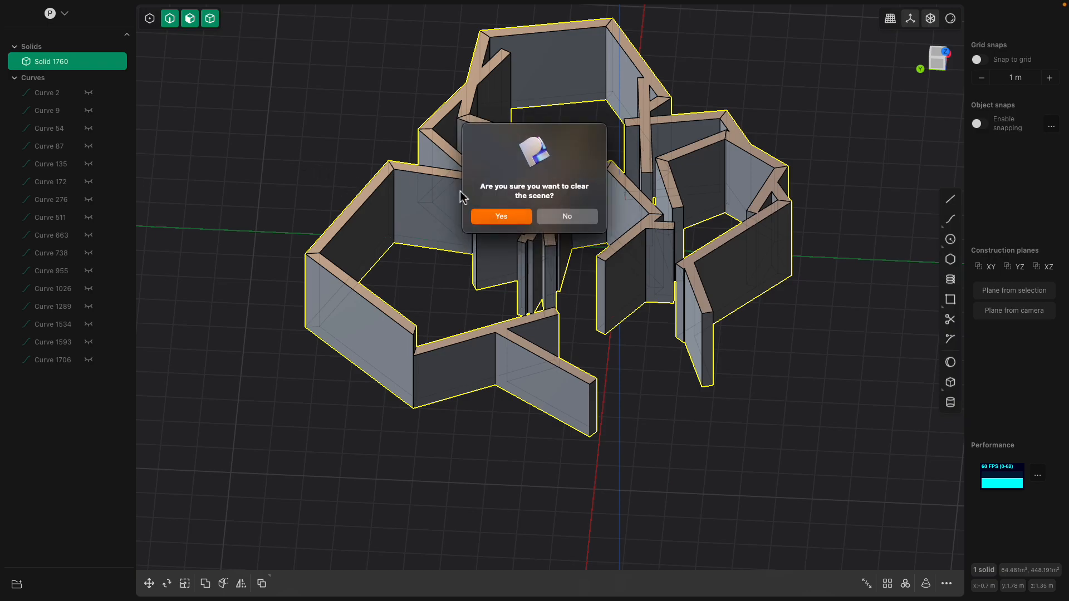
click(501, 217)
click(575, 238)
key(Delete)
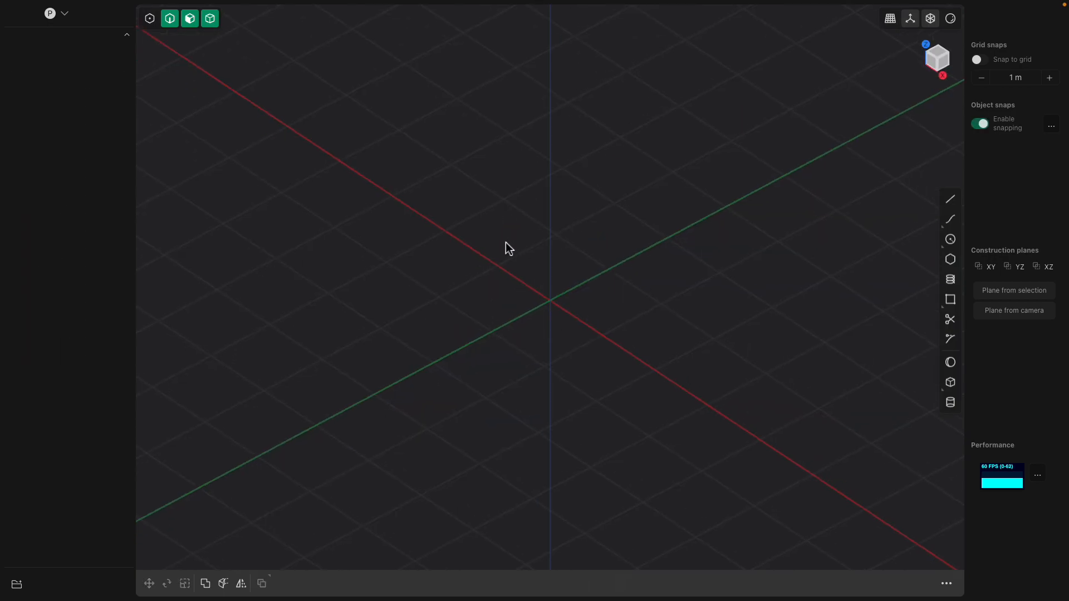
- Create the text BLEND as curves along the X axis, starting at the origin
text(f)
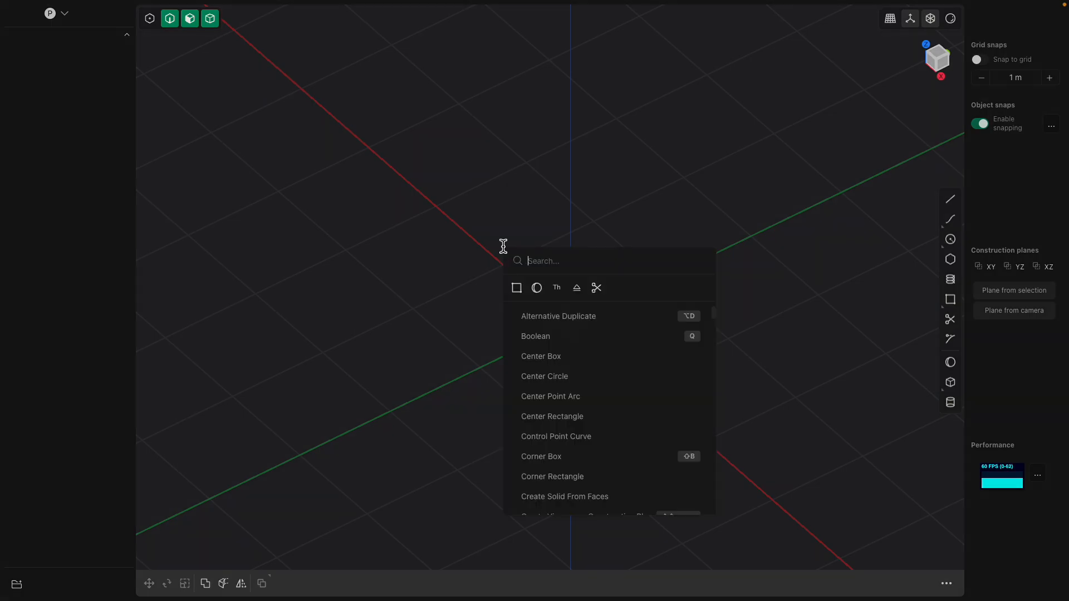
text(tex)
click(532, 307)
middle_drag(606, 340, 429, 404)
text(BLEND)
key(Return)
scroll(518, 336, up, 3)
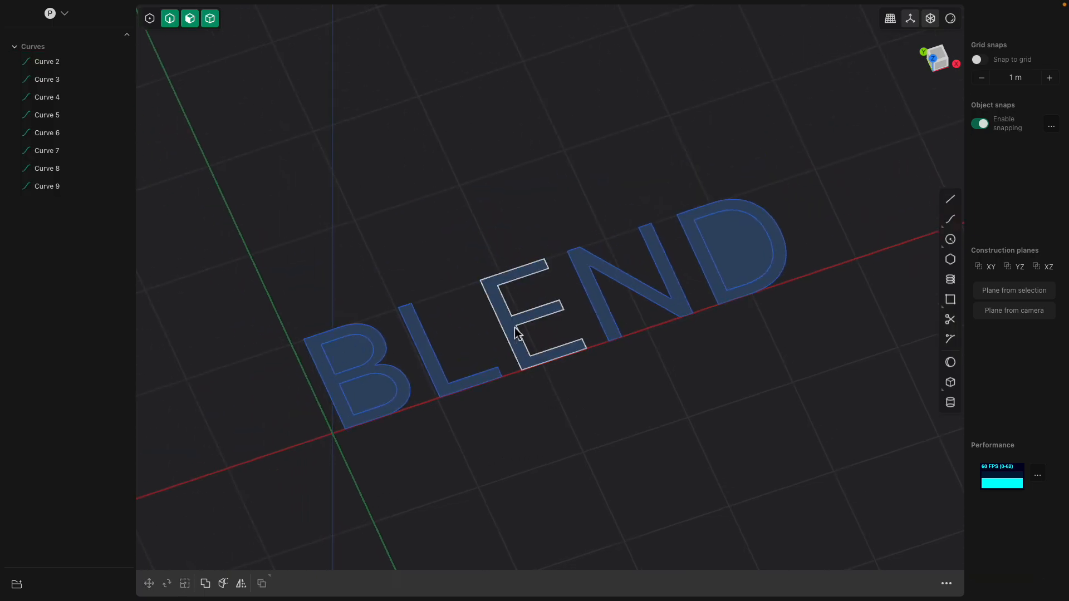
click(517, 337)
key(e)
click(938, 66)
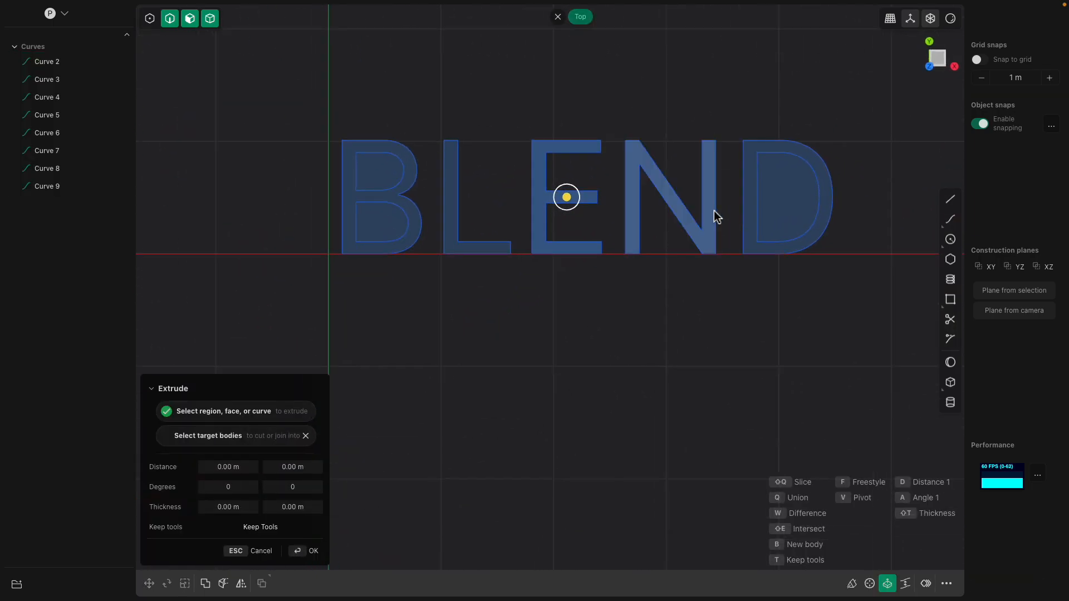
click(797, 196)
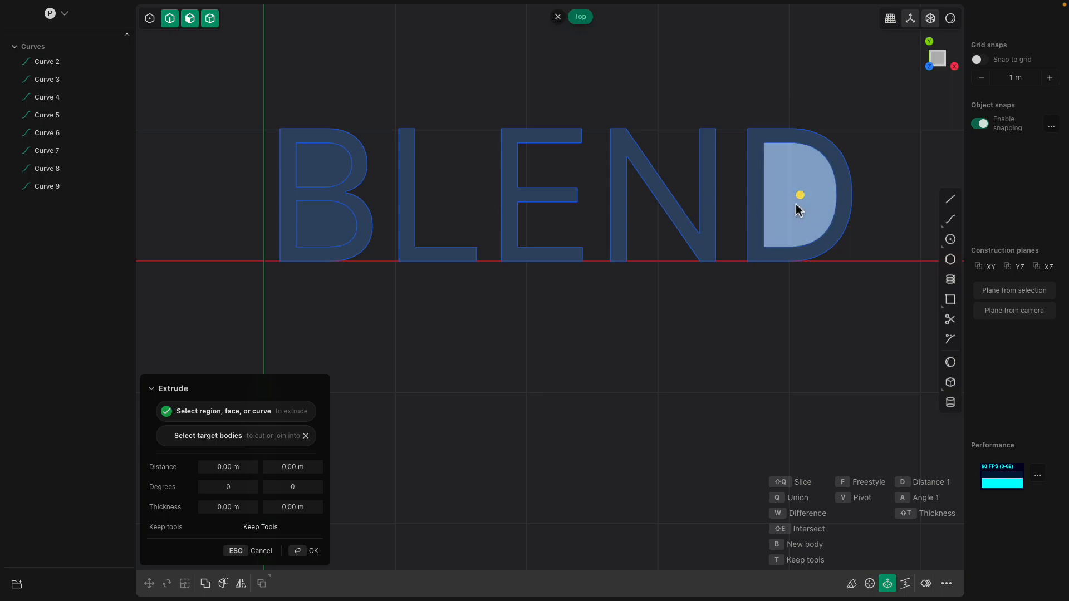
click(47, 61)
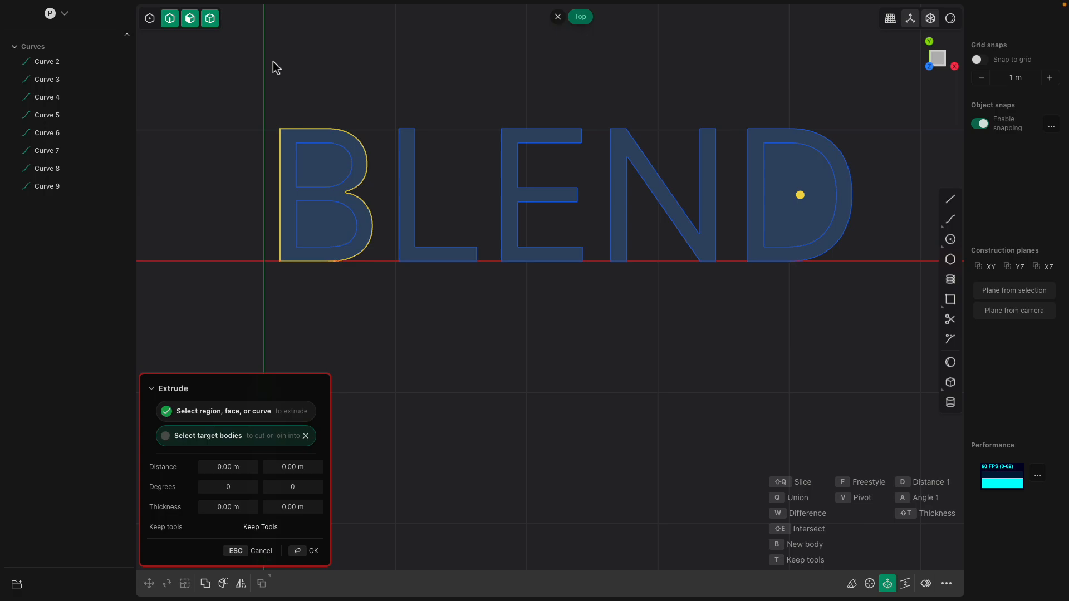
- Limit selection to curves only and move the outer outline of the B away from its inner loops
click(211, 20)
click(190, 19)
click(170, 19)
click(334, 136)
key(g)
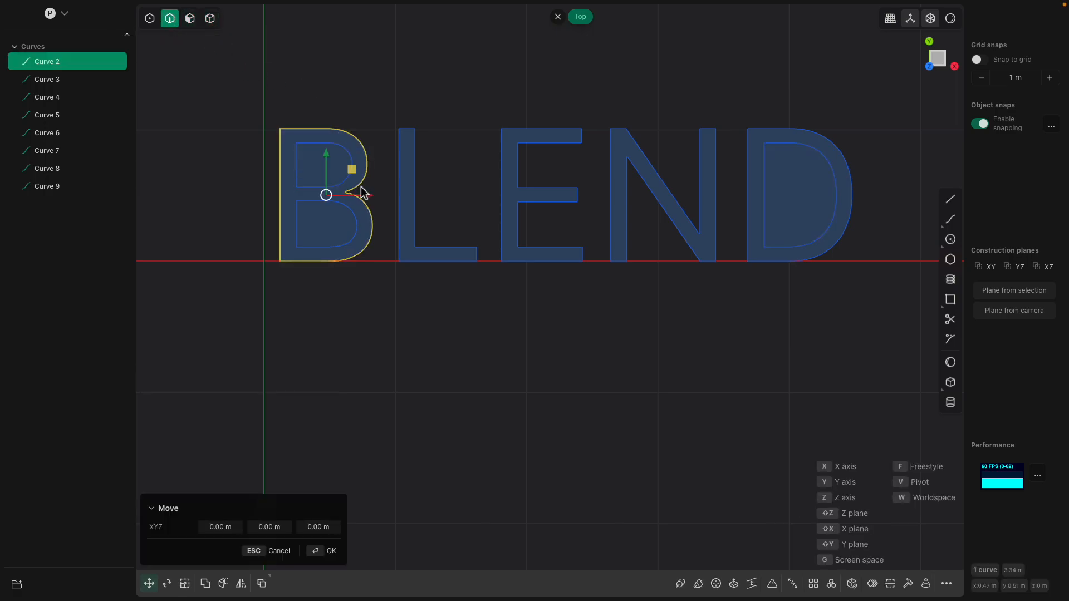
click(302, 225)
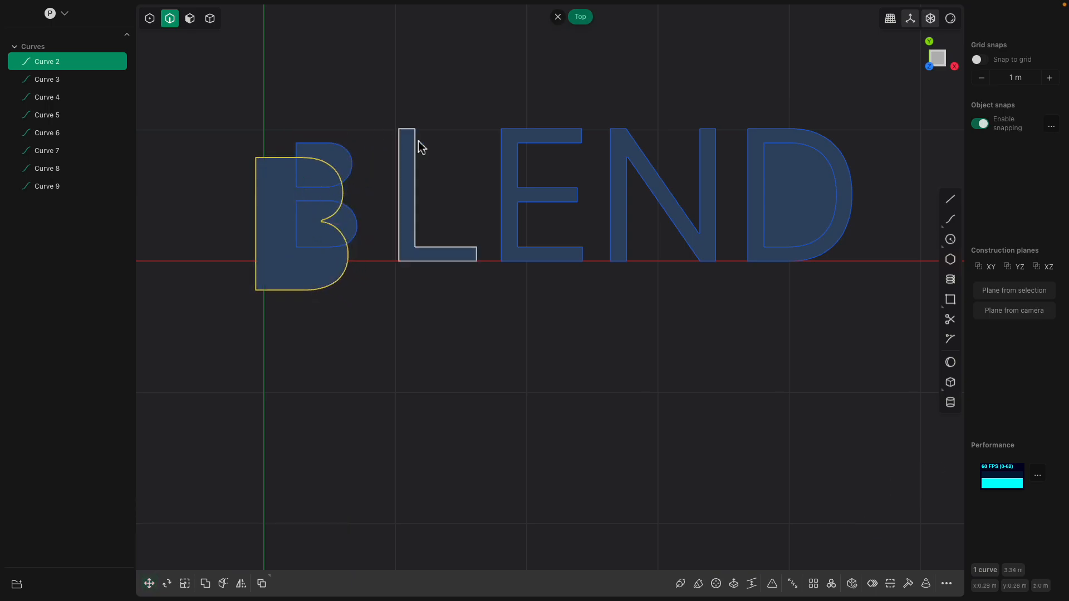
- Move the L outline about -1.01 m in X and 0.2 m in Y, and move the E outline over the B
click(419, 147)
key(g)
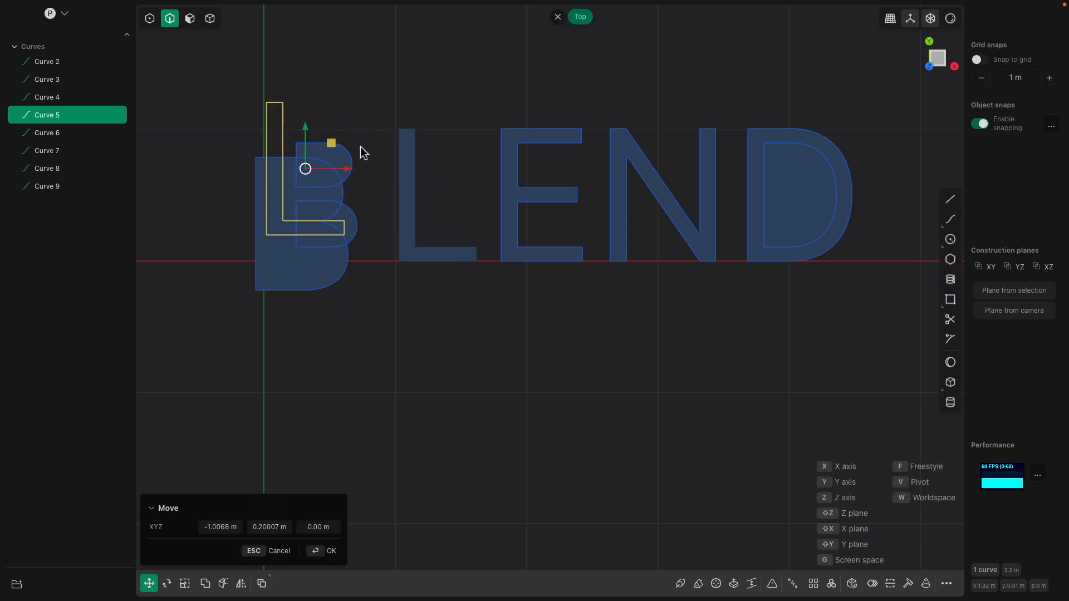
click(306, 167)
click(511, 141)
key(g)
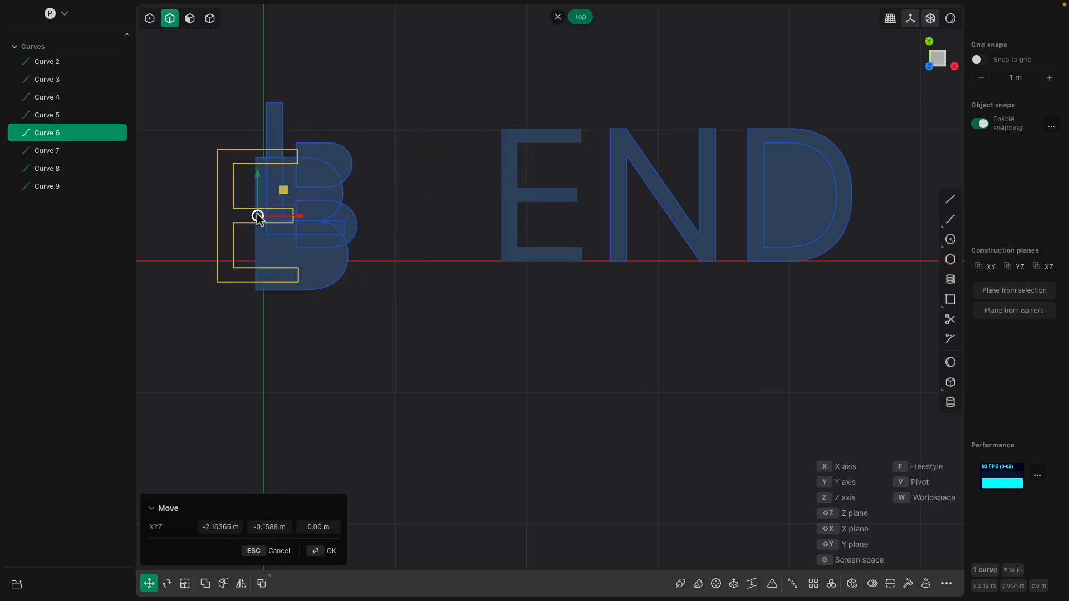
click(343, 181)
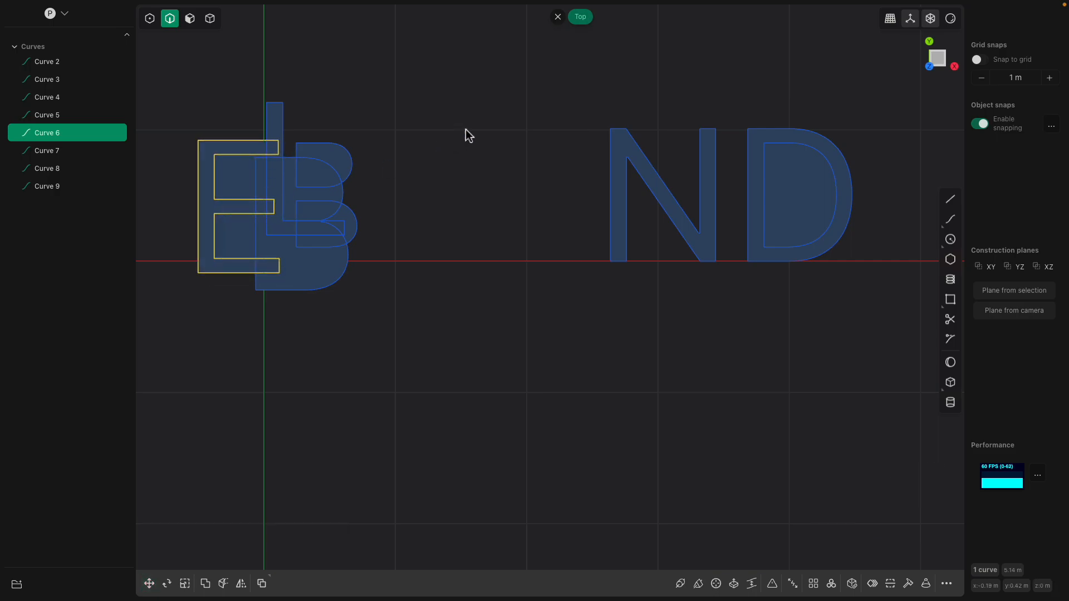
click(461, 136)
- Move the N outline about -2.46 m in X and 0.16 m in Y onto the overlapping letters
click(662, 194)
key(g)
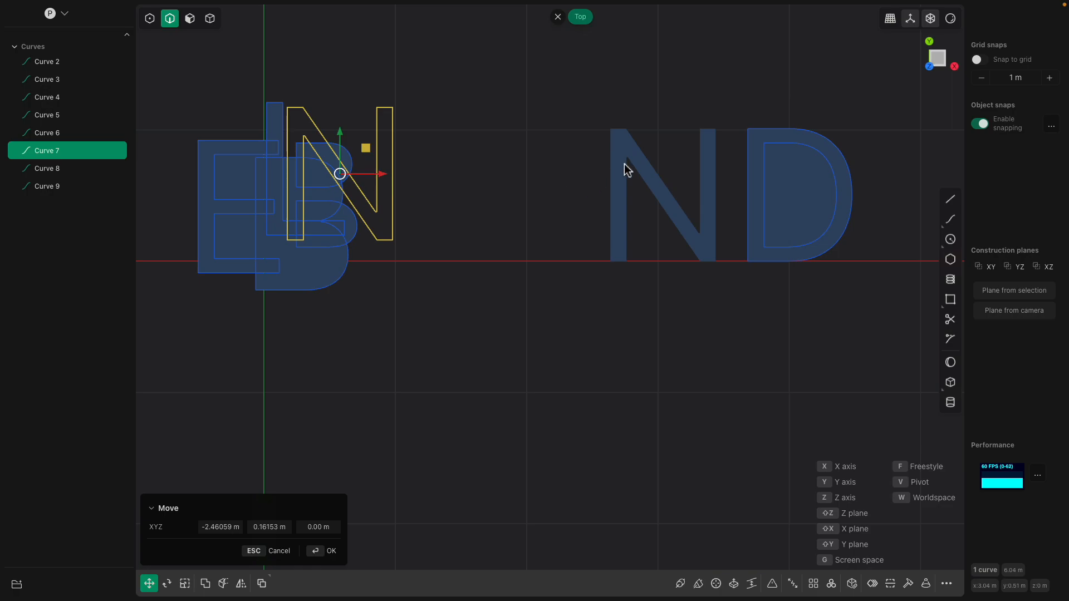
click(722, 157)
- Move the outer and inner outlines of the D separately so both overlap the other letters at different offsets
click(770, 162)
key(g)
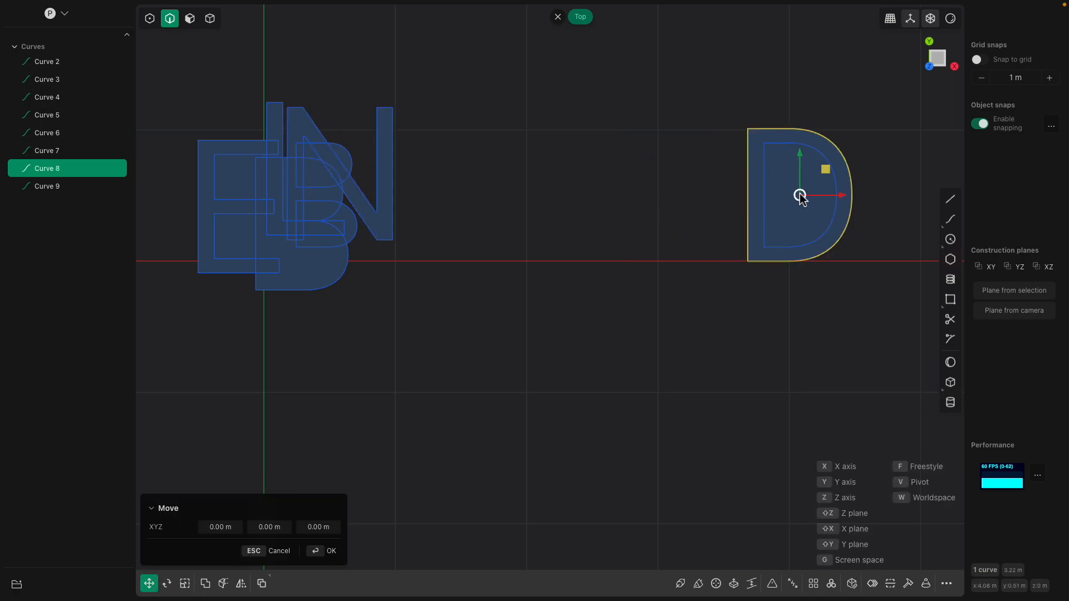
click(438, 223)
click(779, 183)
key(g)
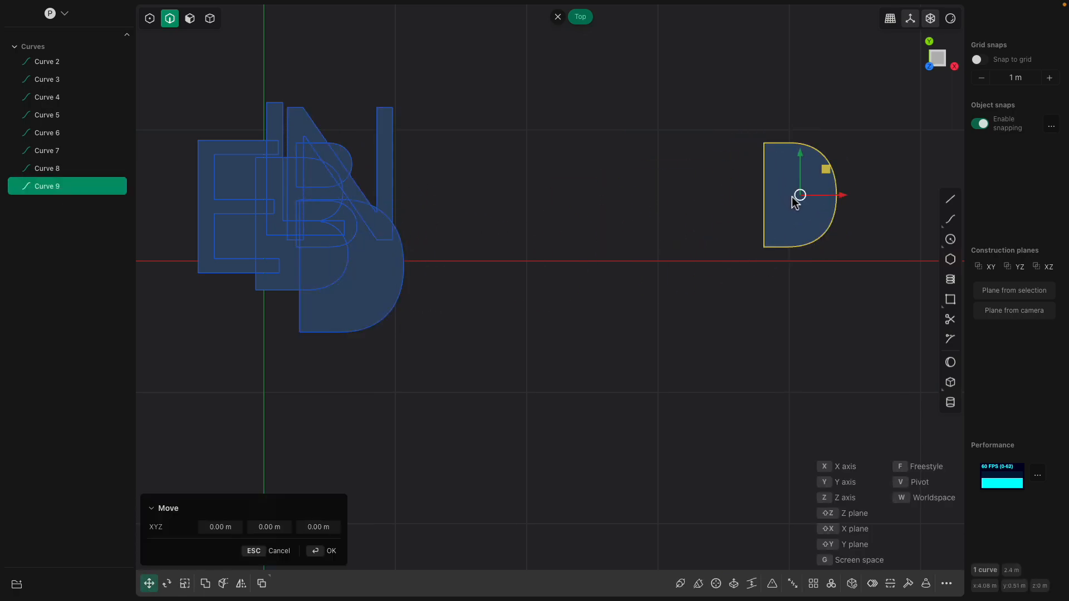
drag(369, 182, 368, 183)
right_click(480, 166)
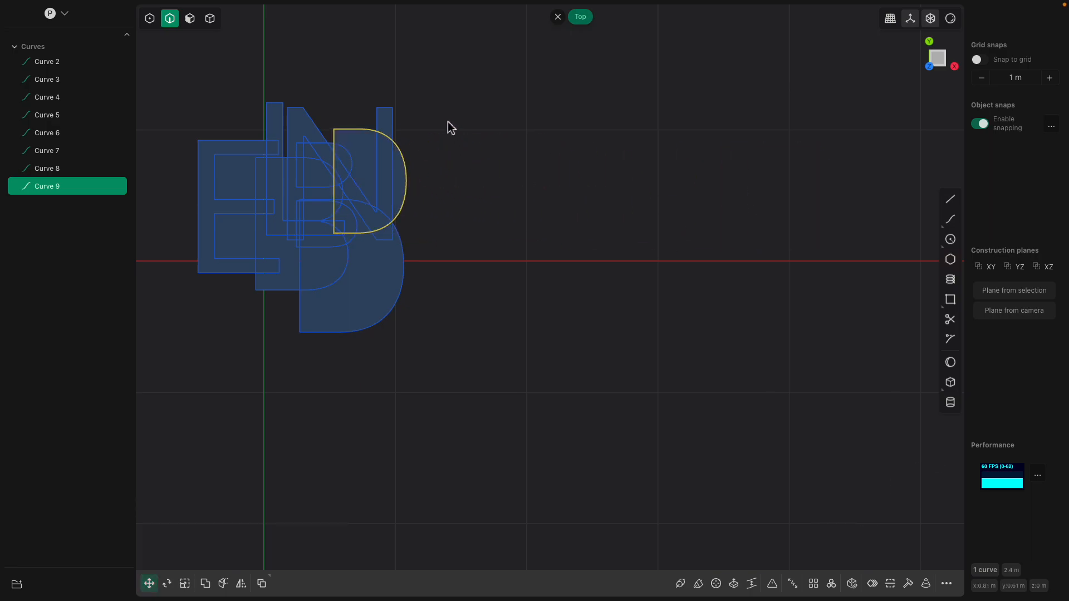
- Save the letter layout as a mazetest file in the Plasticity documents folder
shift+middle_drag(436, 143, 596, 171)
scroll(582, 173, up, 2)
key(super+s)
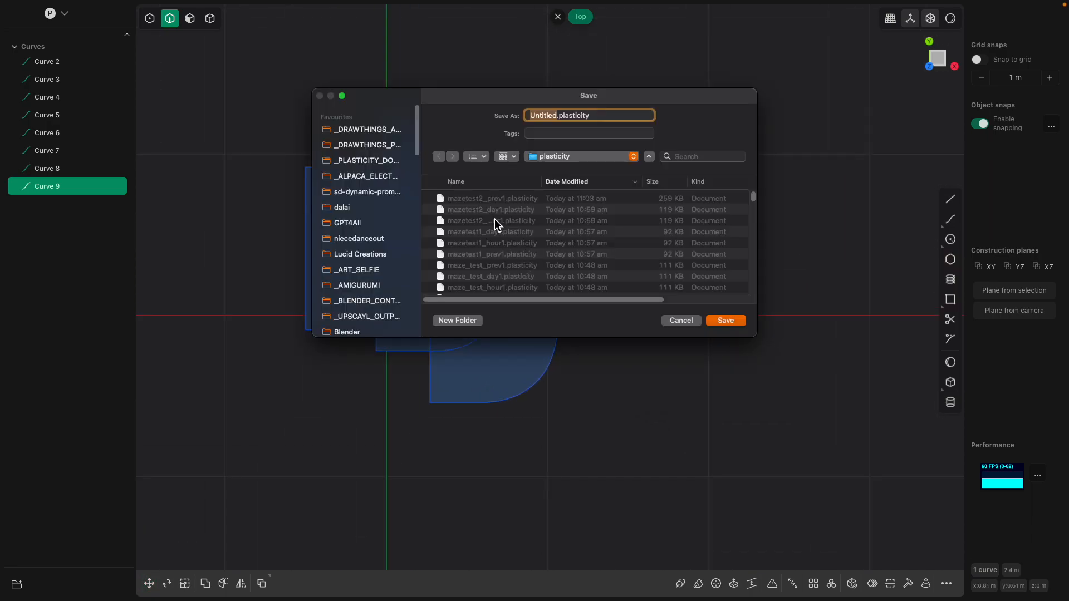
click(496, 203)
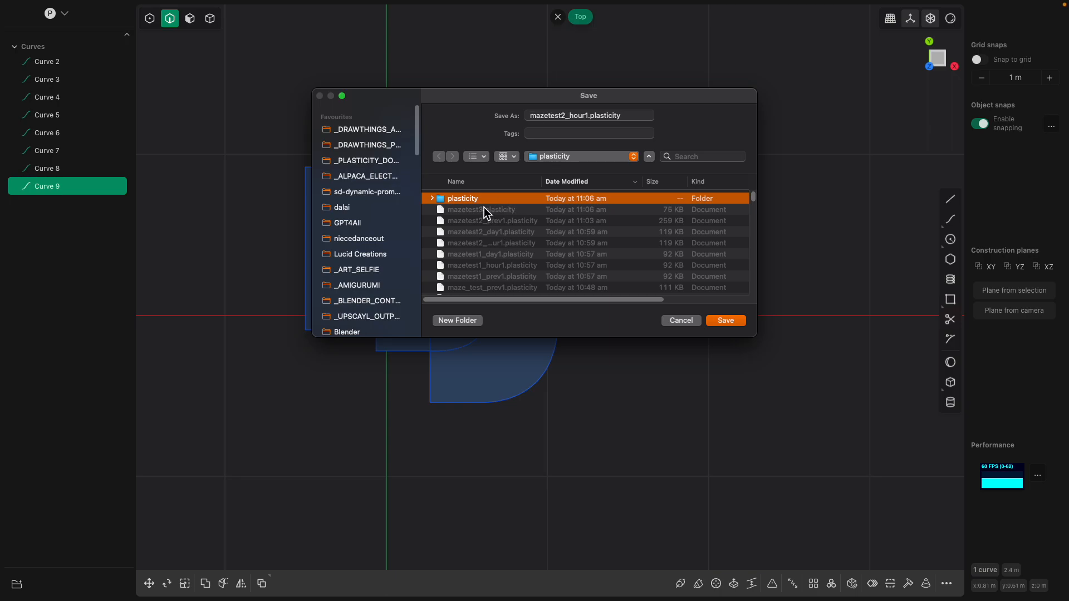
click(378, 162)
click(587, 117)
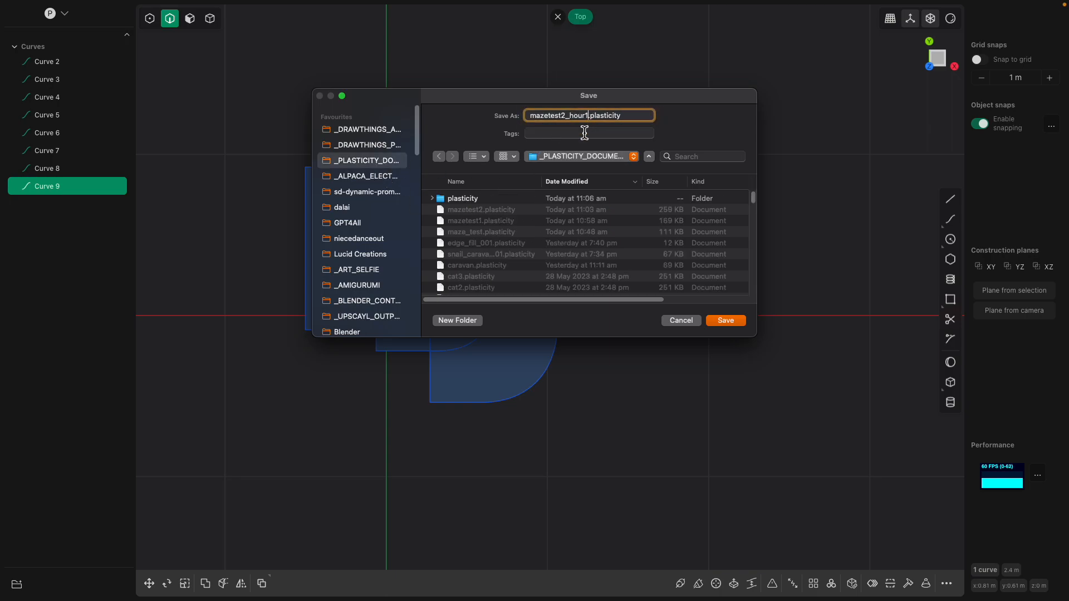
key(Return)
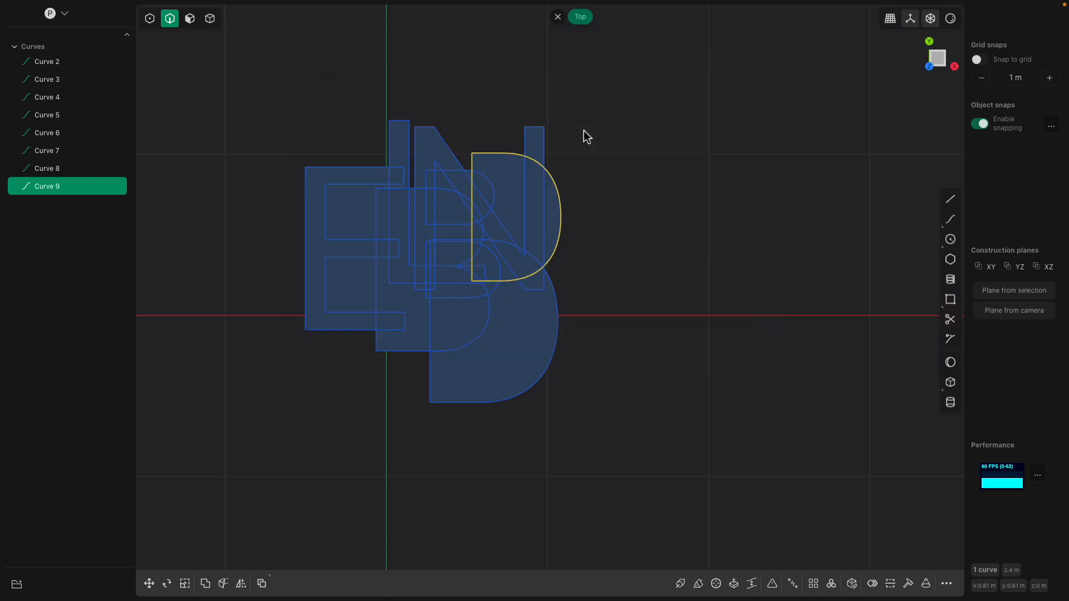
- Explode all the letter outlines into separate curves with Explode Curves and clear the selection
click(578, 164)
scroll(555, 238, down, 2)
shift+middle_drag(555, 239, 609, 253)
scroll(606, 252, up, 3)
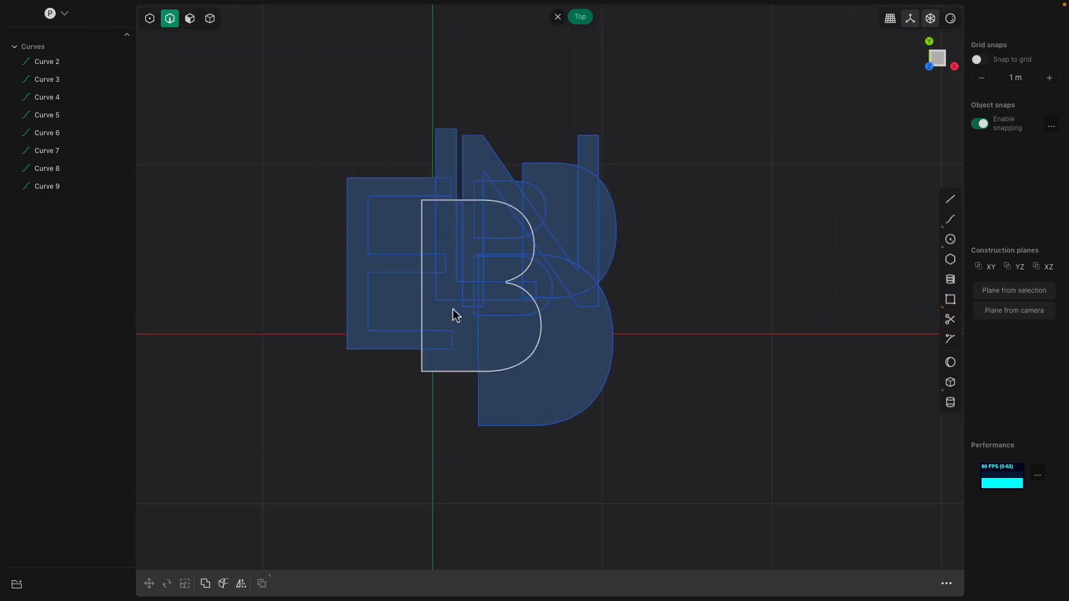
key(ctrl+a)
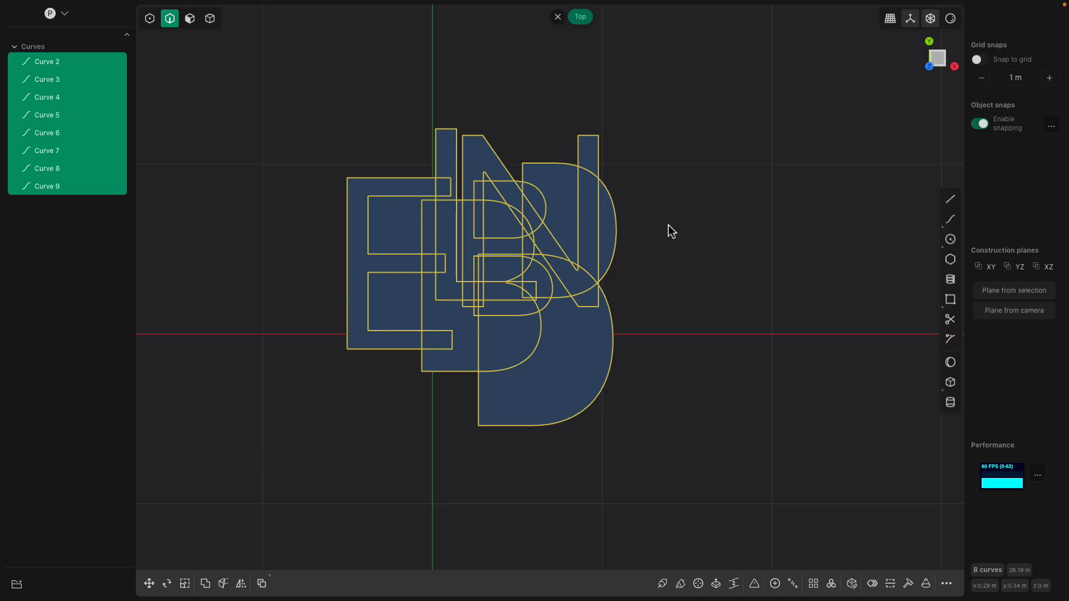
key(f)
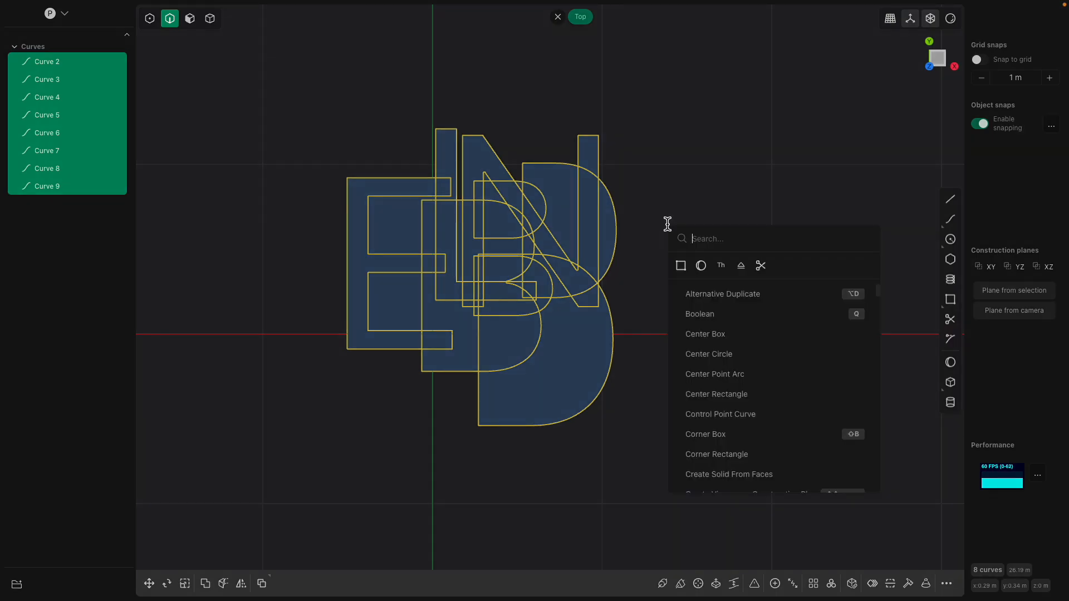
text(expl)
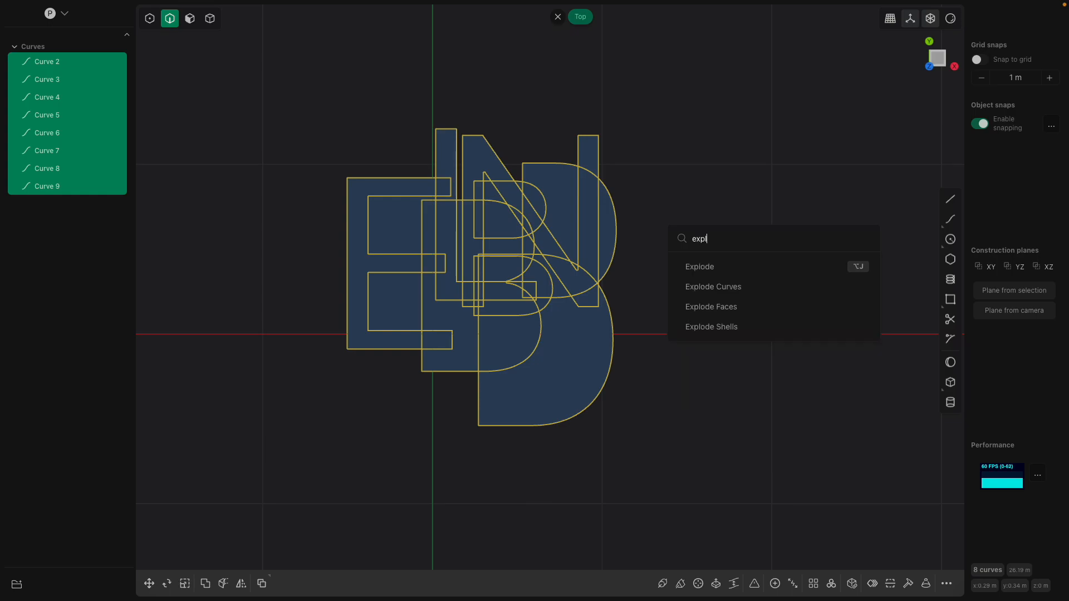
click(714, 289)
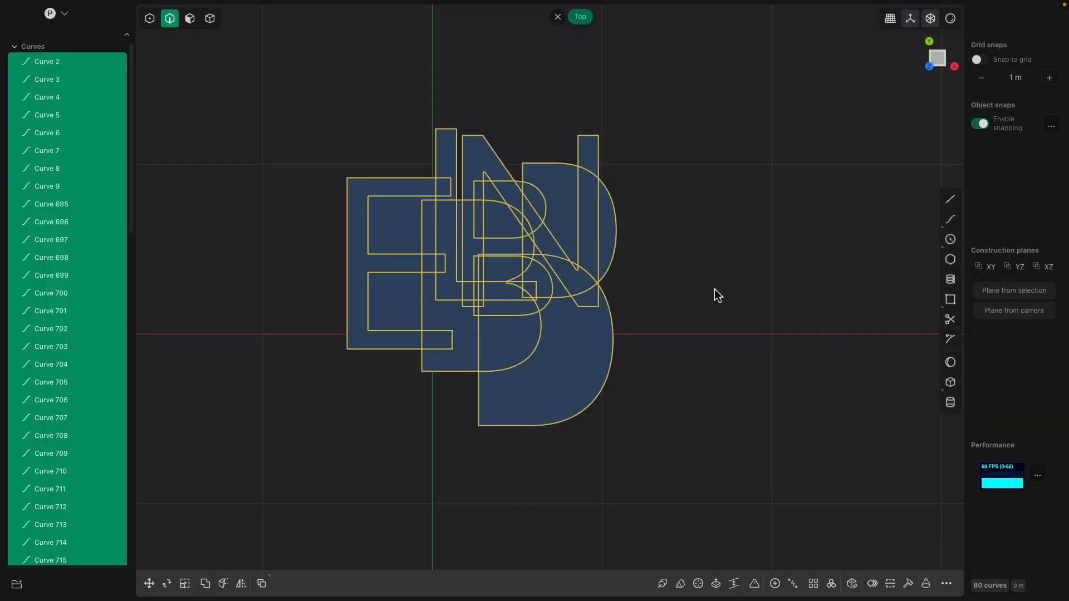
click(714, 289)
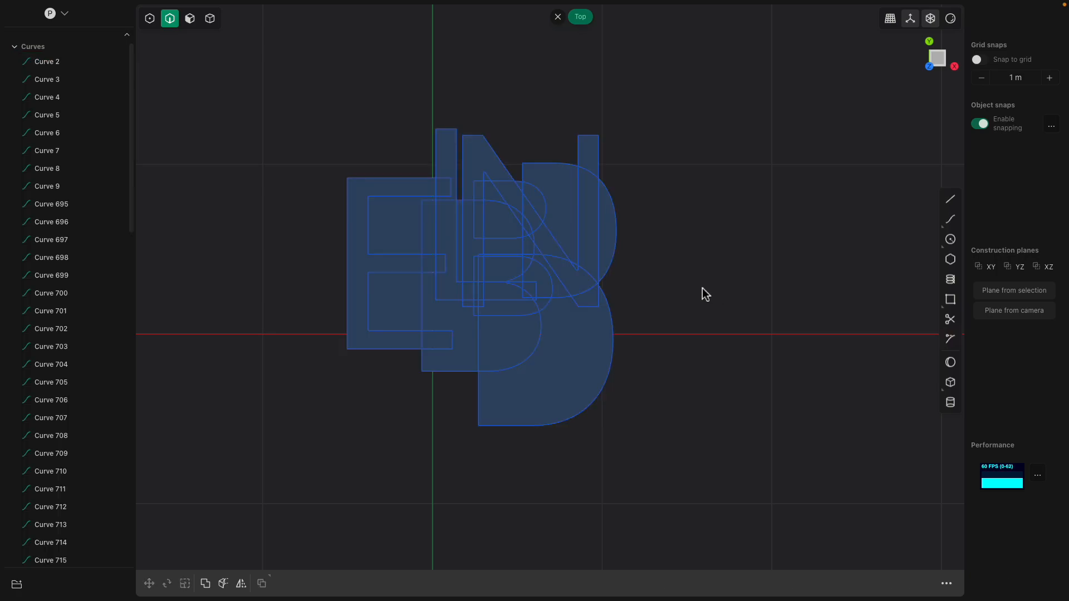
- Delete the upper inner vertical segment of the E outline
click(585, 316)
scroll(573, 300, up, 5)
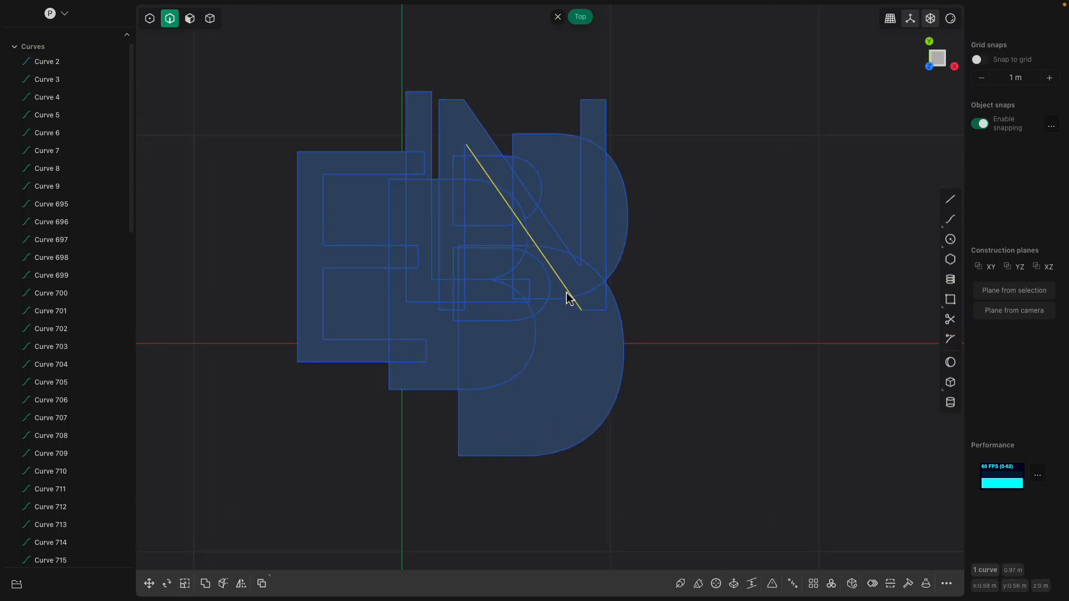
click(443, 276)
click(370, 240)
click(332, 219)
click(326, 236)
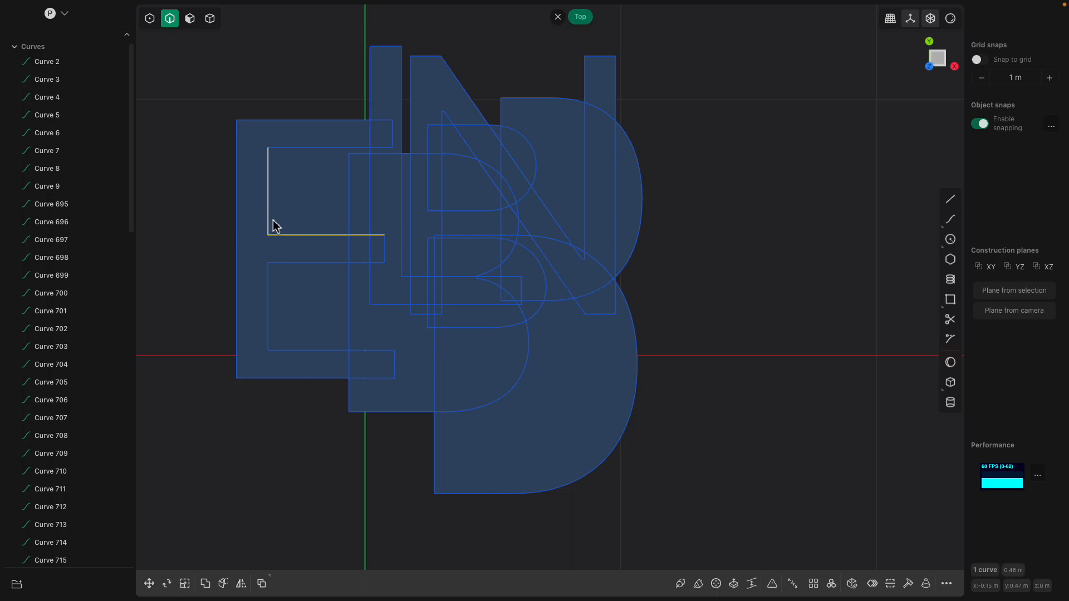
click(271, 221)
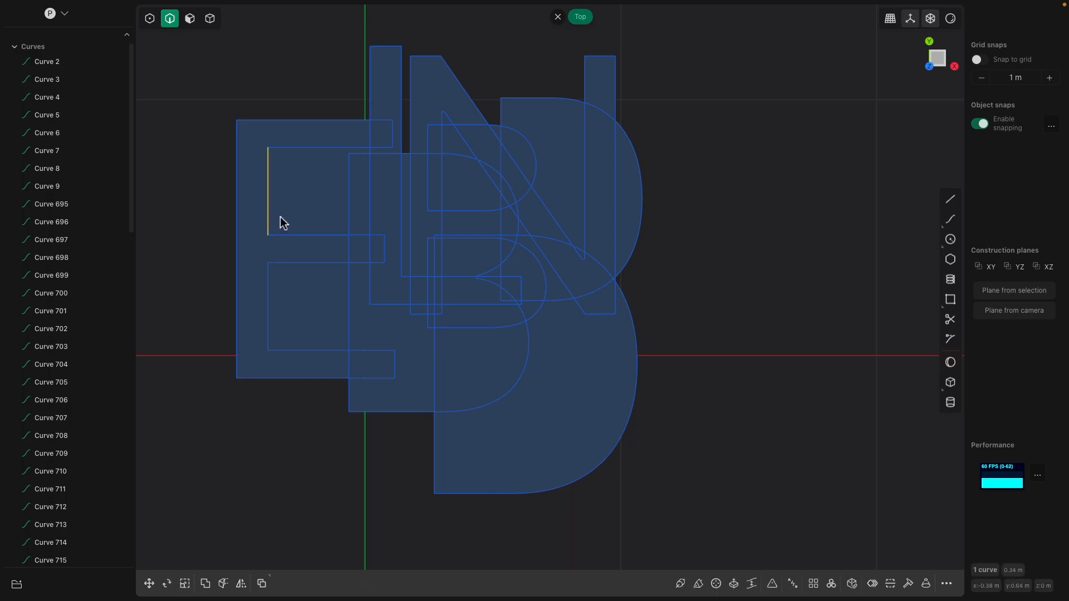
key(Delete)
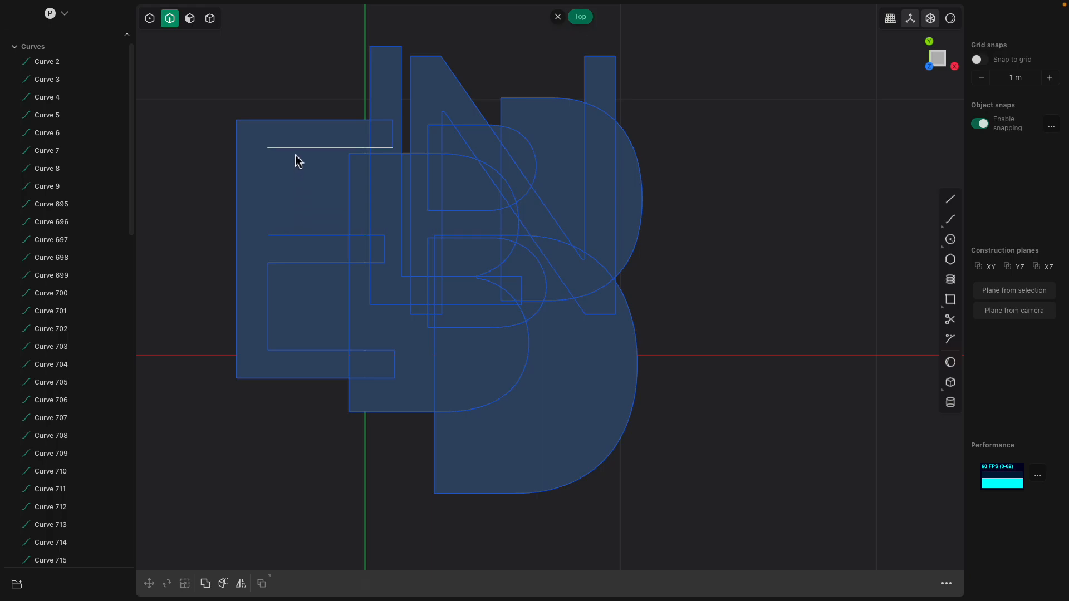
- Delete the E's outer top edge and the right vertical edge of the L's stem
click(318, 120)
key(Delete)
click(401, 128)
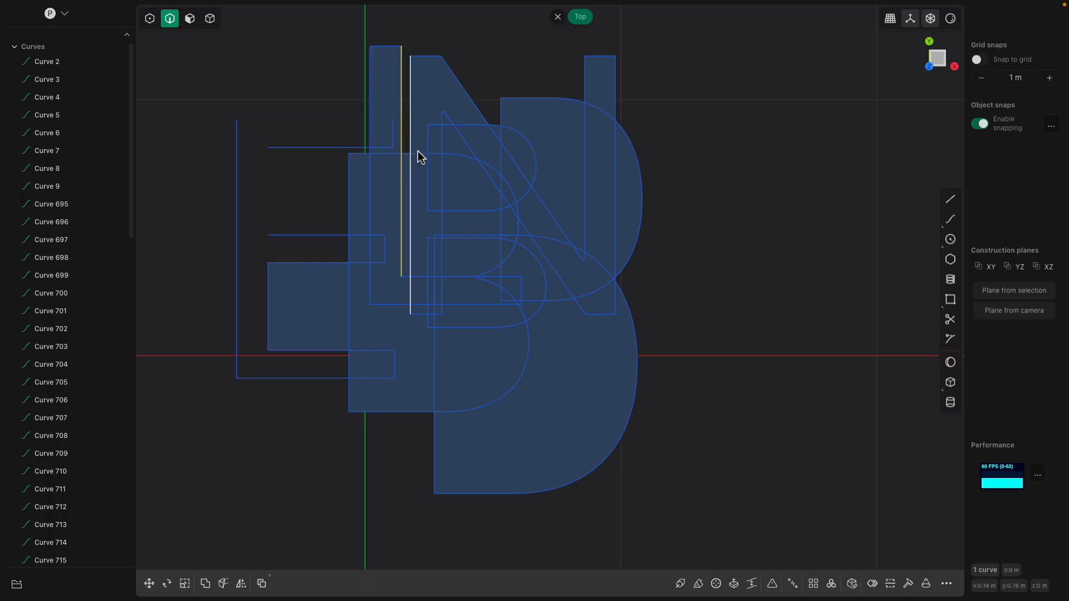
key(Delete)
- Try deleting the L's lower edge, the B's left edge and pieces of the B's lower bowl
click(371, 216)
click(389, 304)
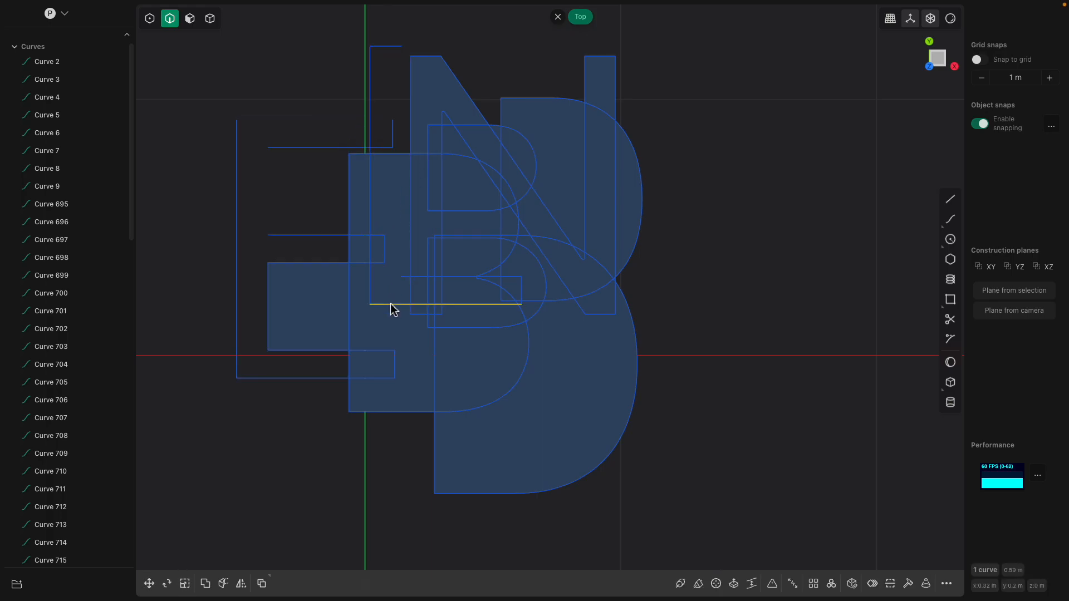
key(Delete)
click(349, 313)
key(Delete)
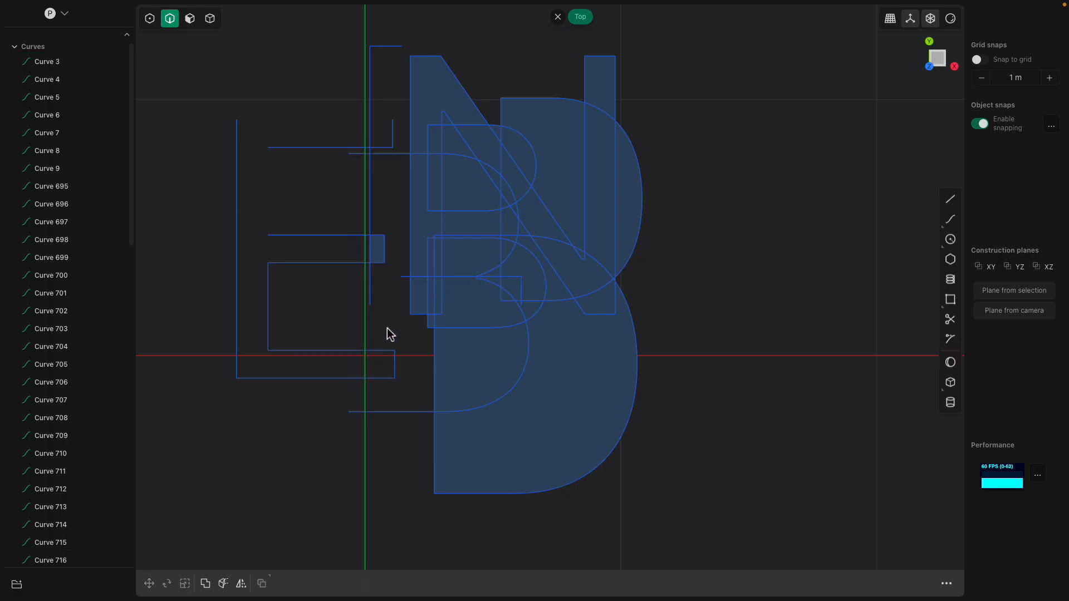
click(486, 411)
key(Delete)
click(431, 412)
click(524, 324)
scroll(507, 318, down, 2)
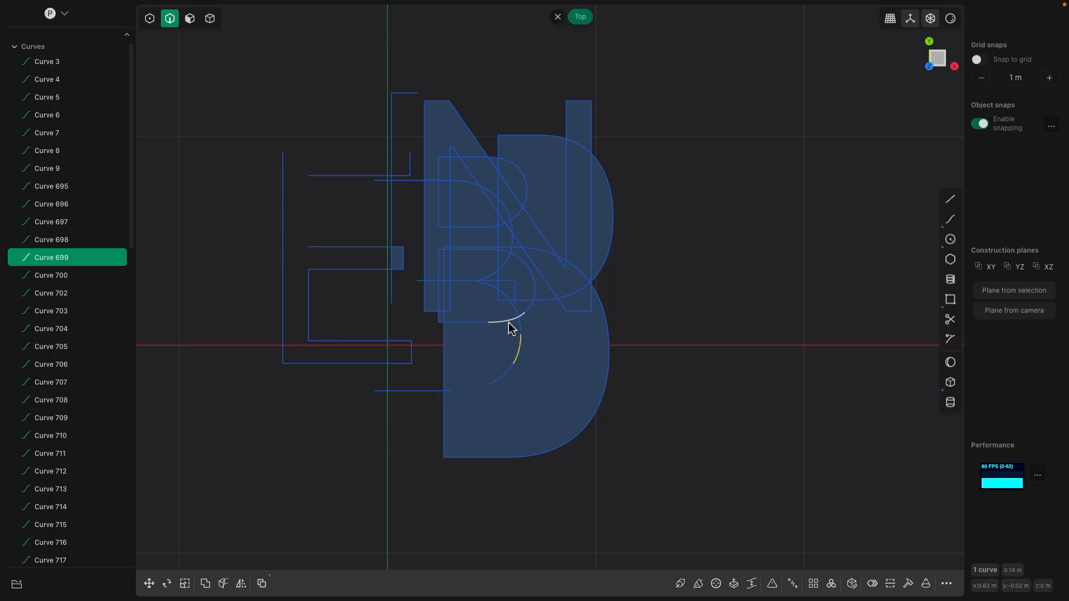
- Undo the recent segment deletions on the L and B outlines
key(ctrl+z)
key(ctrl+z)
key(ctrl+z)
key(ctrl+z)
key(ctrl+z)
key(ctrl+z)
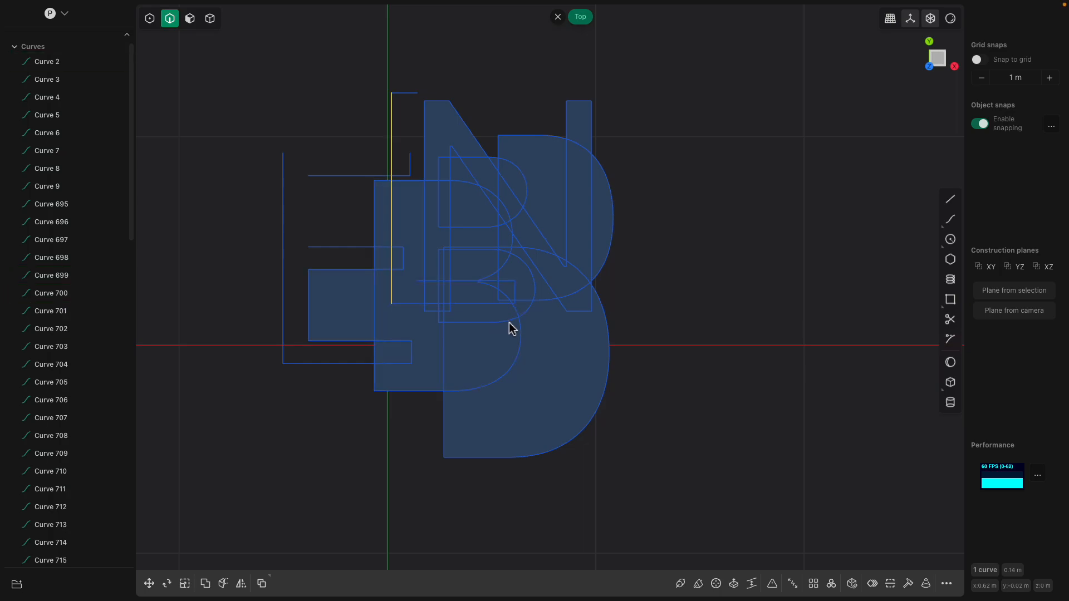
- Delete the left vertical edge of the N outline and clear the selection
click(427, 250)
key(Delete)
click(593, 230)
click(648, 169)
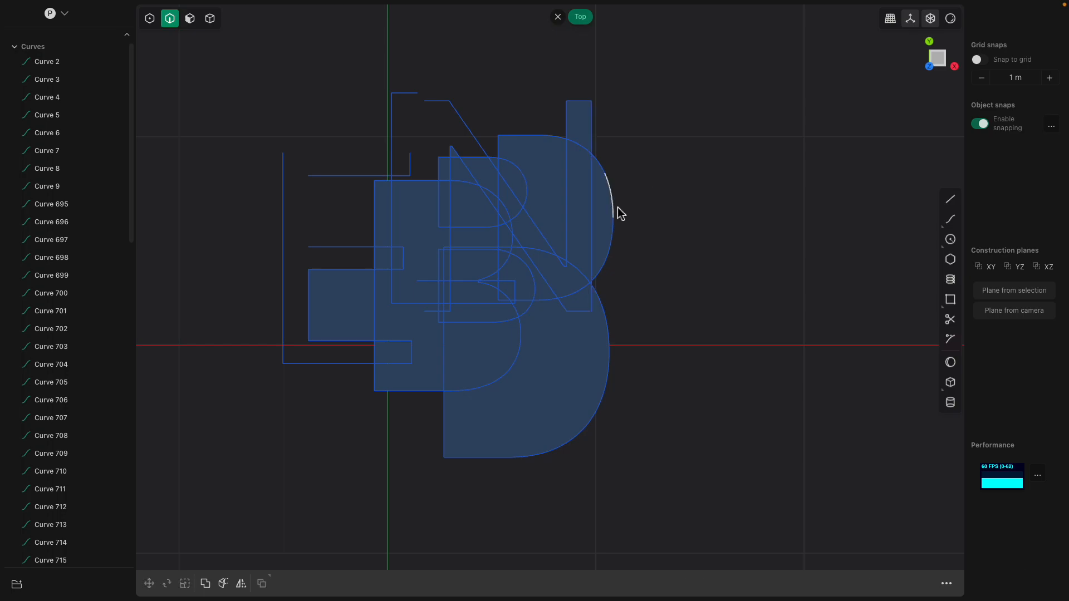
- Use Trim to remove overlapping segments around the N's right stem, the D's upper arc and the B's upper counter
right_click(680, 208)
click(768, 243)
click(570, 159)
click(575, 151)
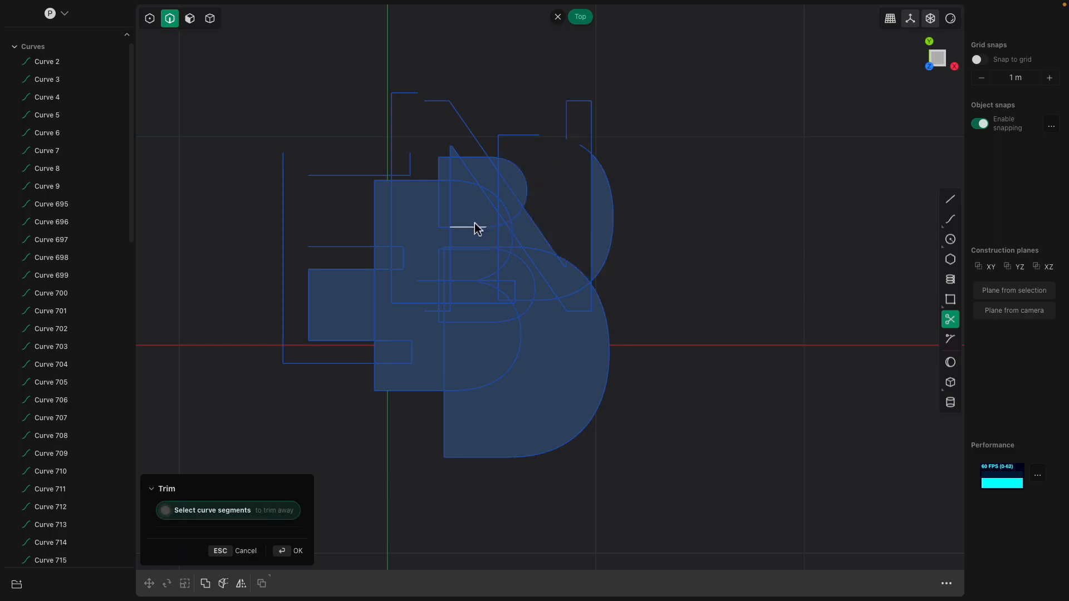
click(467, 167)
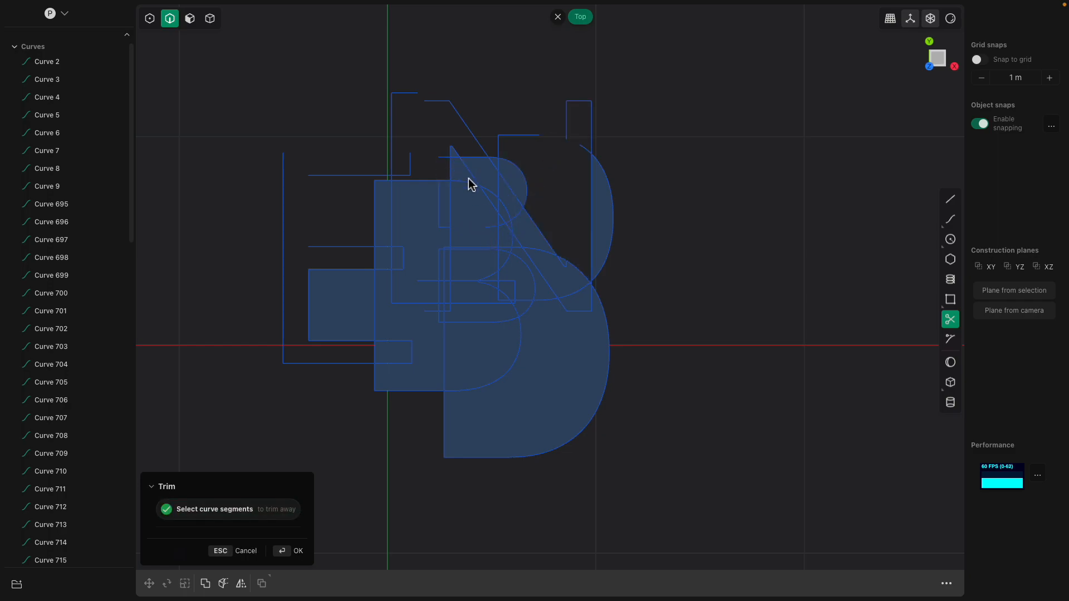
scroll(453, 223, up, 1)
click(458, 271)
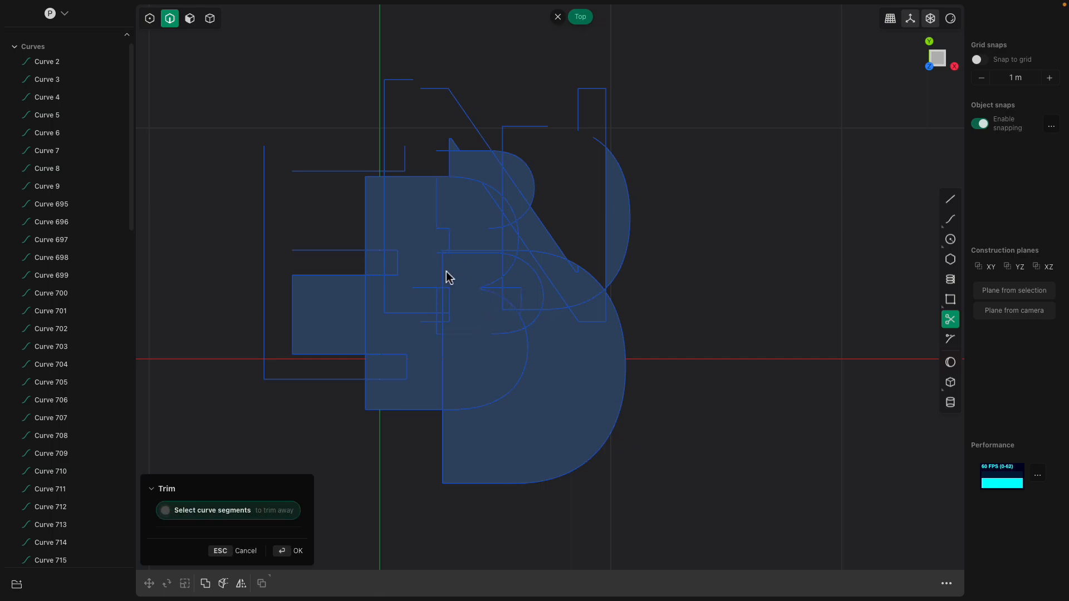
- Trim away overlapping segments around the E's middle arm, the L's stem and the B's left edge and lower bowl
click(527, 342)
click(375, 250)
click(367, 242)
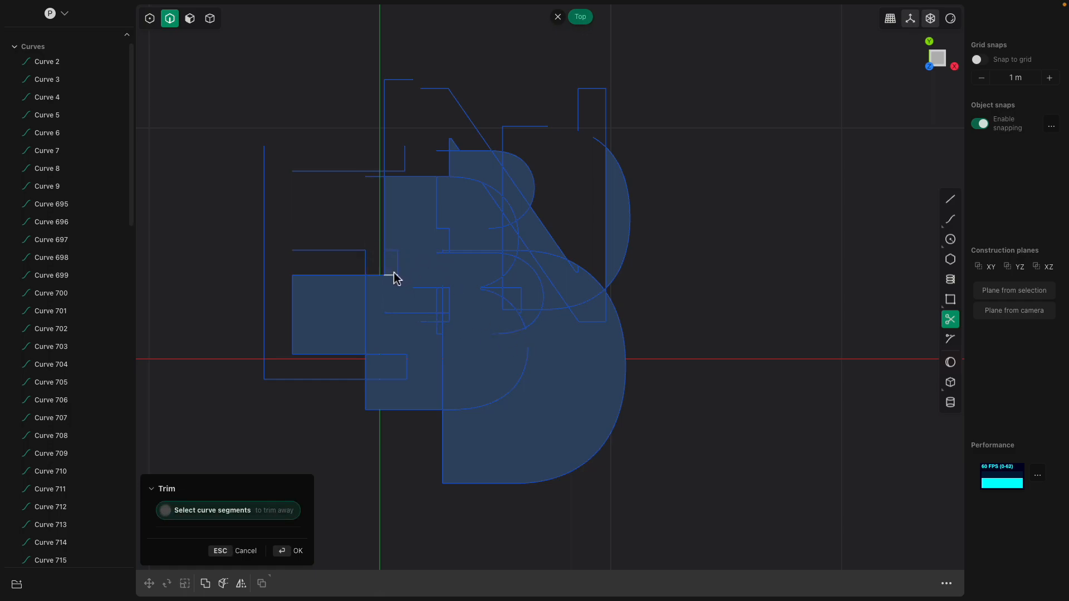
click(378, 280)
scroll(518, 252, up, 2)
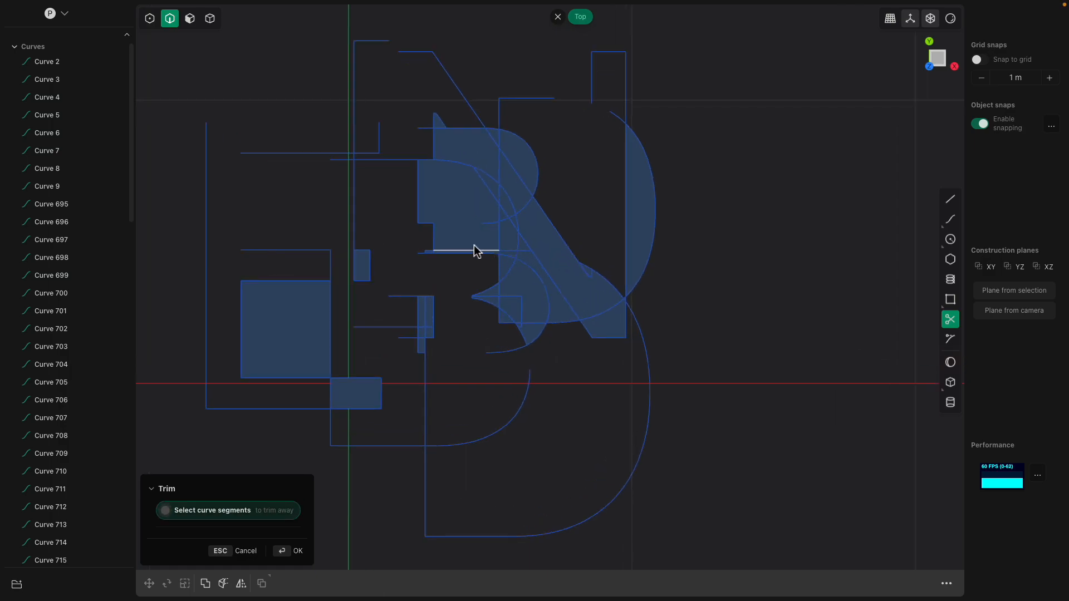
- Trim away overlapping segments in the central N, D and B area and along the N's right stem, and finish the trim
click(422, 218)
click(613, 330)
click(526, 312)
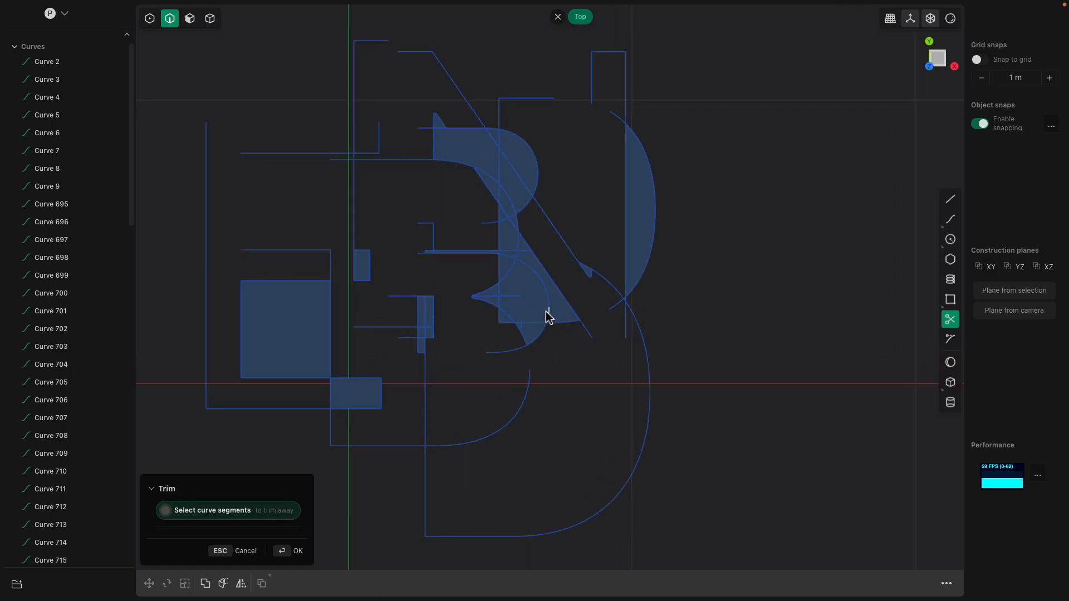
click(489, 297)
click(474, 169)
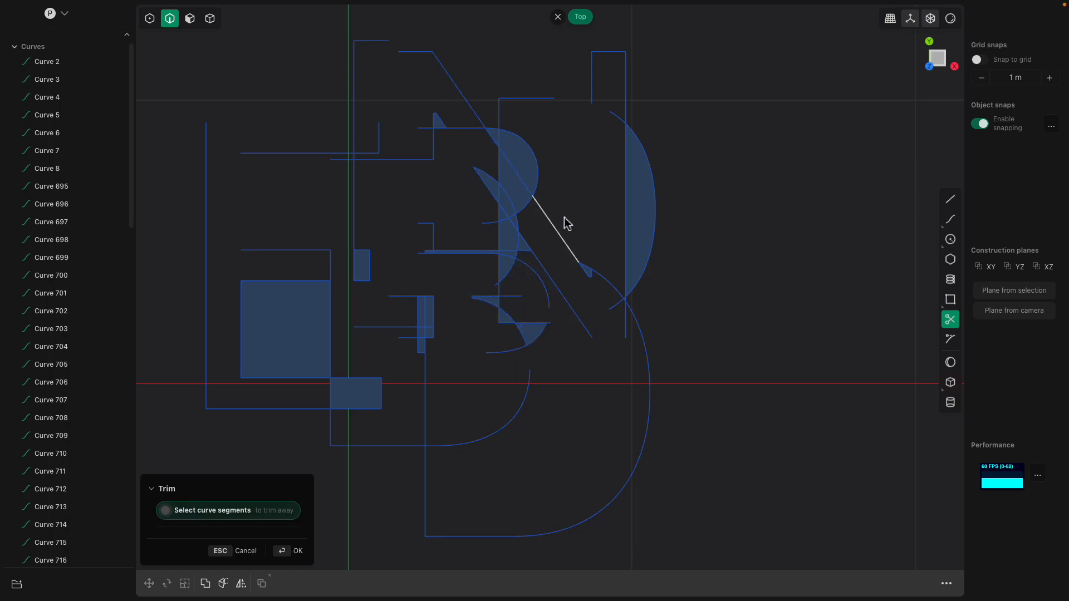
click(633, 216)
key(Return)
- Delete the left edge of the large closed square region inside the E
middle_drag(592, 234, 618, 212)
middle_drag(616, 253, 432, 374)
click(372, 381)
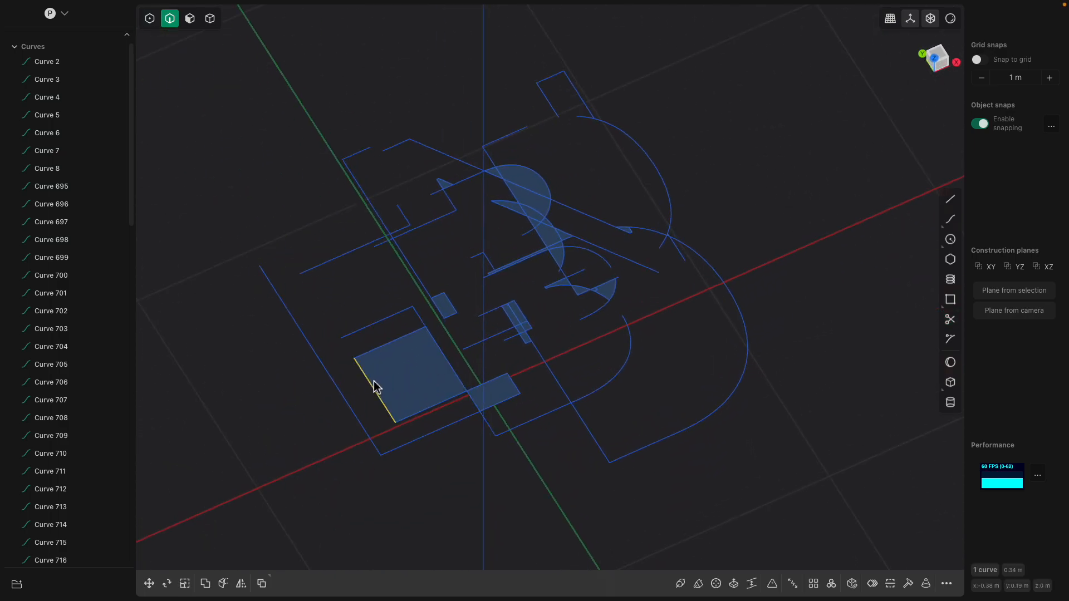
key(Delete)
- Select all the curves and extrude them upward about 0.53 m into wall sheets
key(ctrl+a)
middle_drag(556, 358, 605, 356)
key(e)
drag(565, 130, 563, 51)
middle_drag(731, 203, 705, 245)
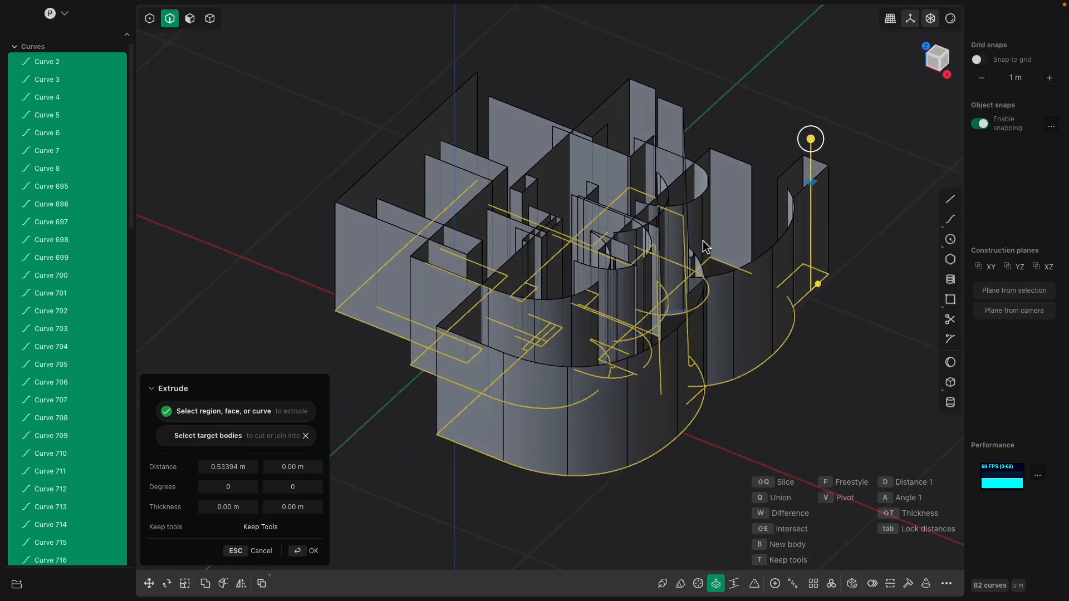
key(Return)
- Thicken all the extruded sheets by about 0.032 m into solid walls
scroll(333, 148, down, 3)
scroll(478, 299, up, 2)
middle_drag(525, 281, 526, 283)
right_click(526, 288)
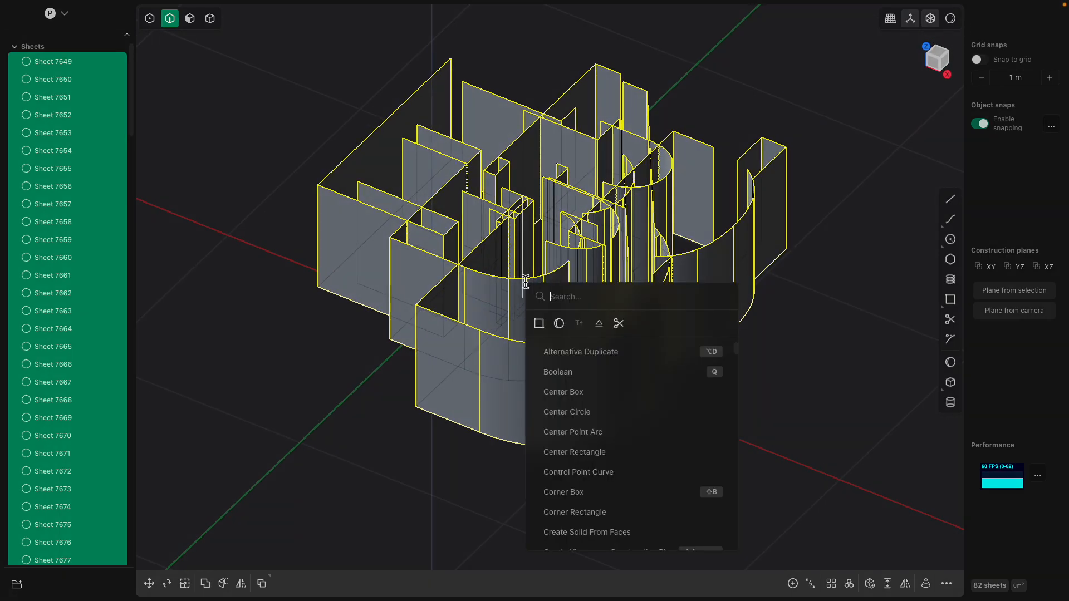
click(599, 324)
drag(442, 246, 449, 249)
middle_drag(571, 275, 651, 303)
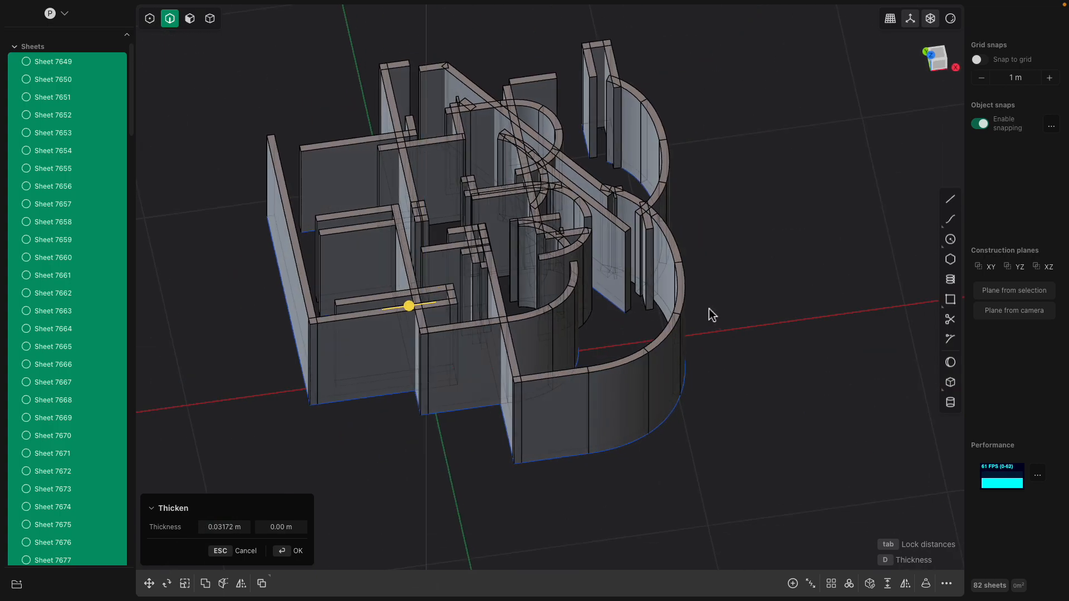
key(Return)
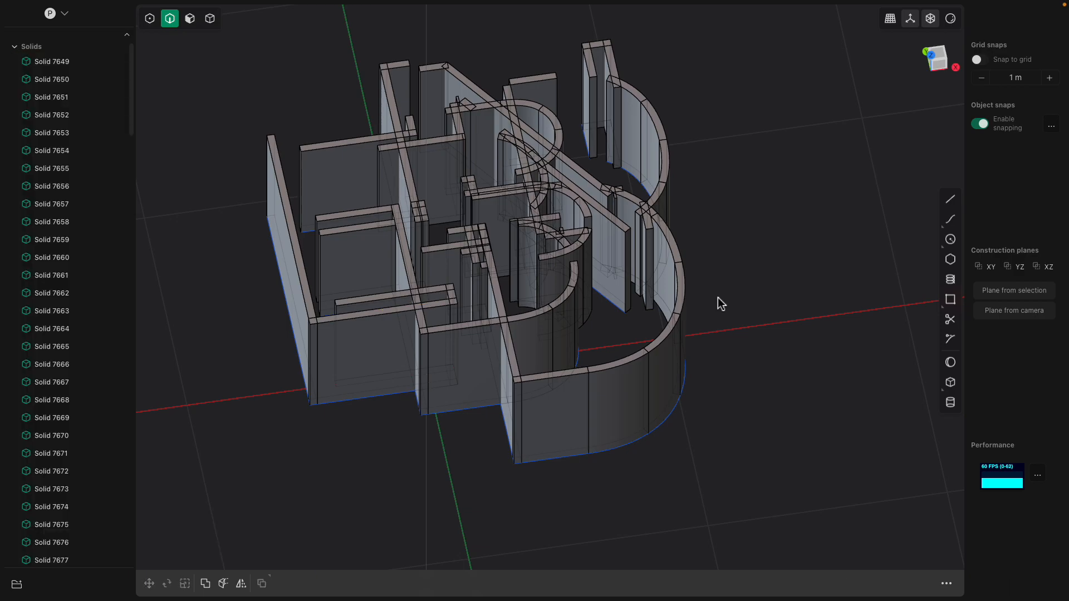
- Try to merge all the wall solids with a Boolean union, with the source curves included in the selection
key(ctrl+a)
key(q)
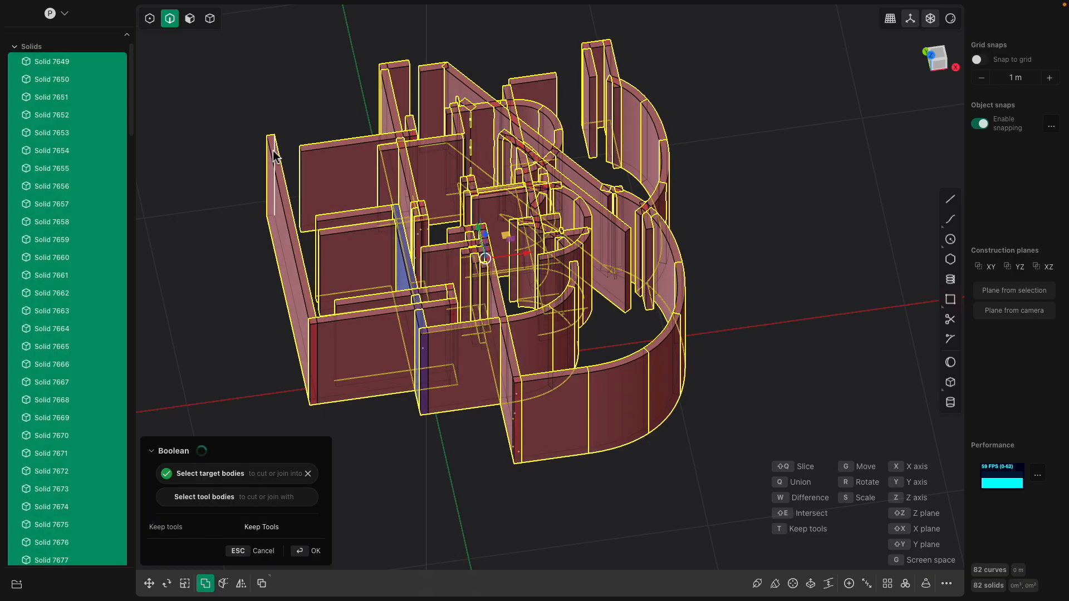
key(q)
key(Return)
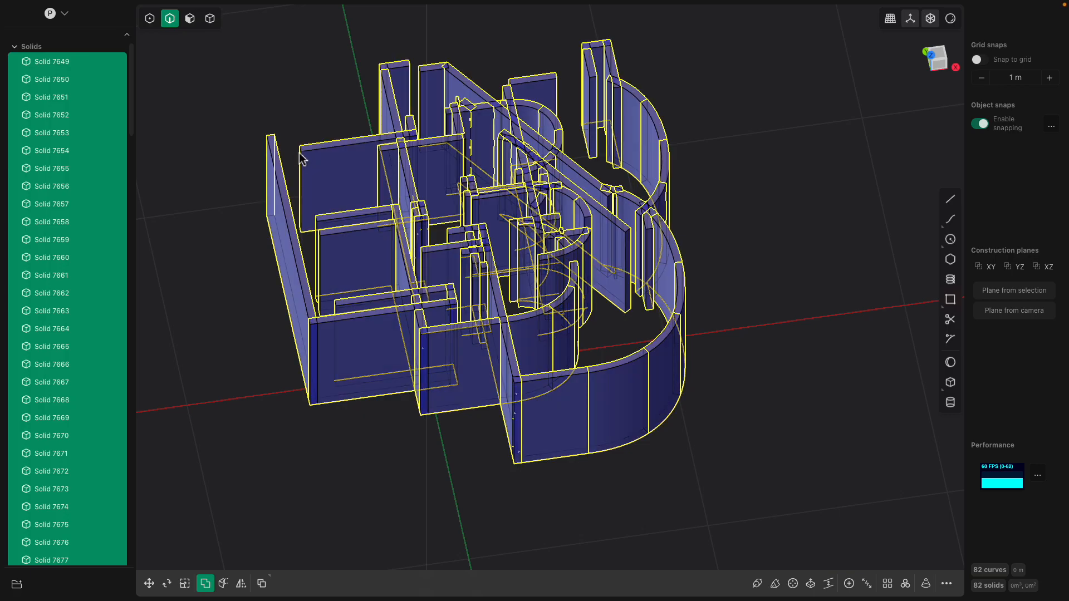
middle_drag(301, 162, 329, 149)
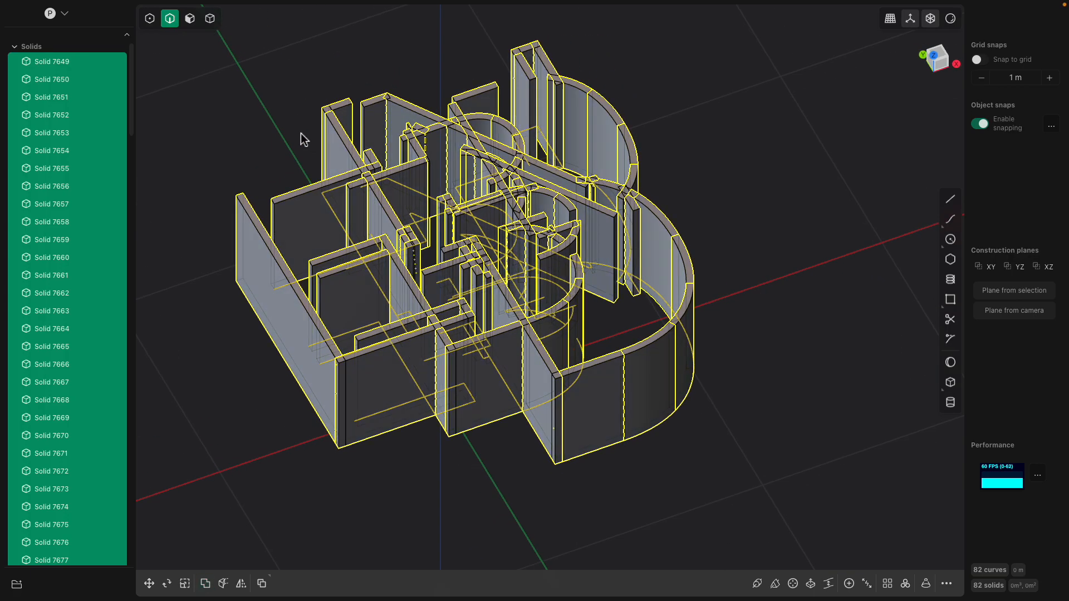
click(508, 392)
key(b)
key(Escape)
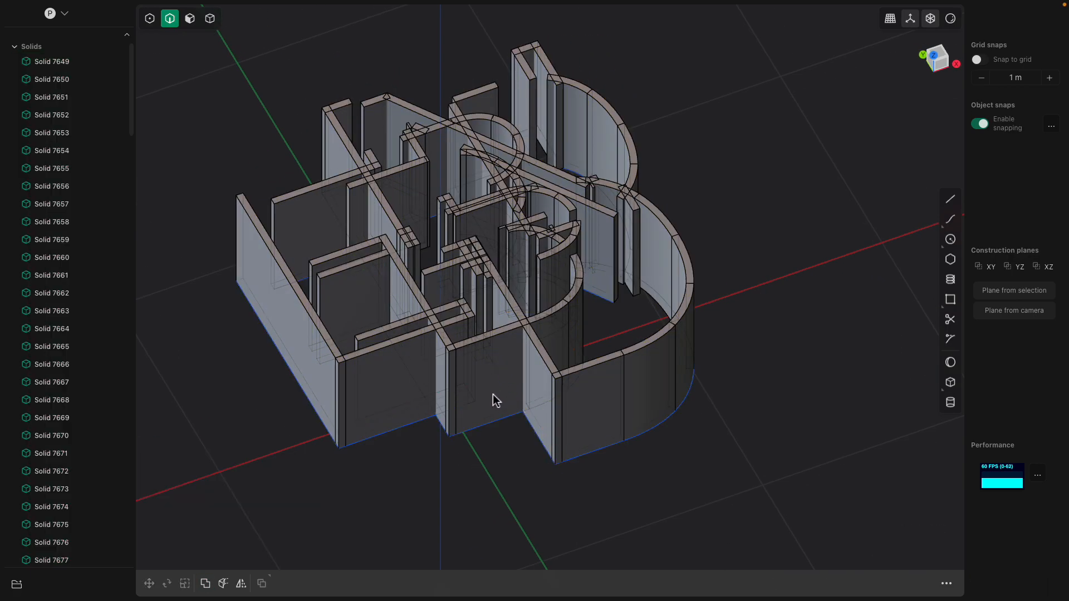
middle_drag(492, 394, 496, 394)
scroll(493, 396, down, 2)
scroll(490, 400, up, 2)
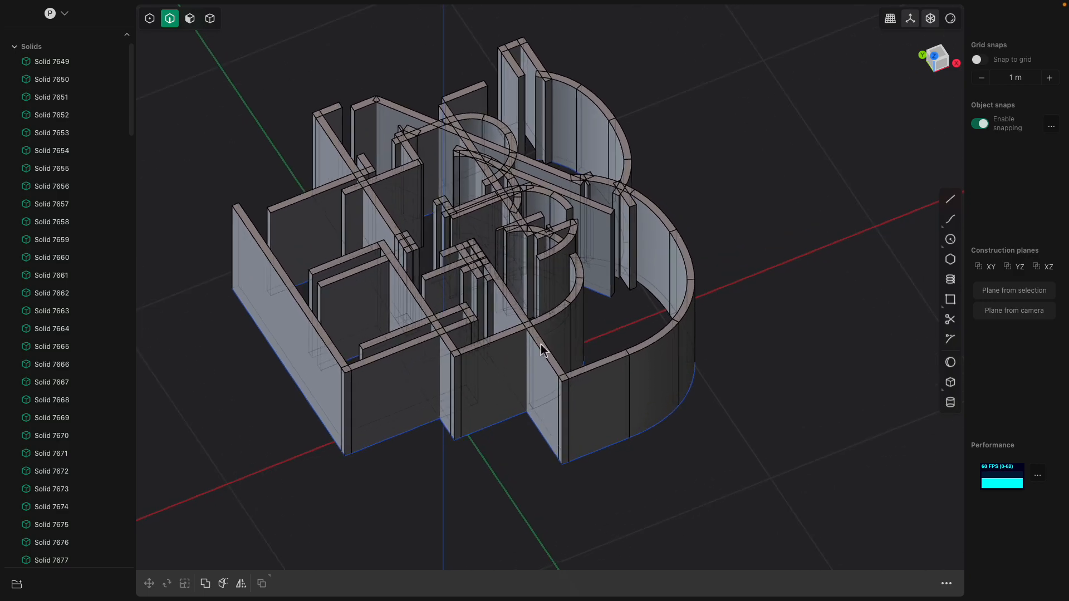
click(583, 336)
key(b)
key(Escape)
middle_drag(589, 337, 583, 359)
click(611, 343)
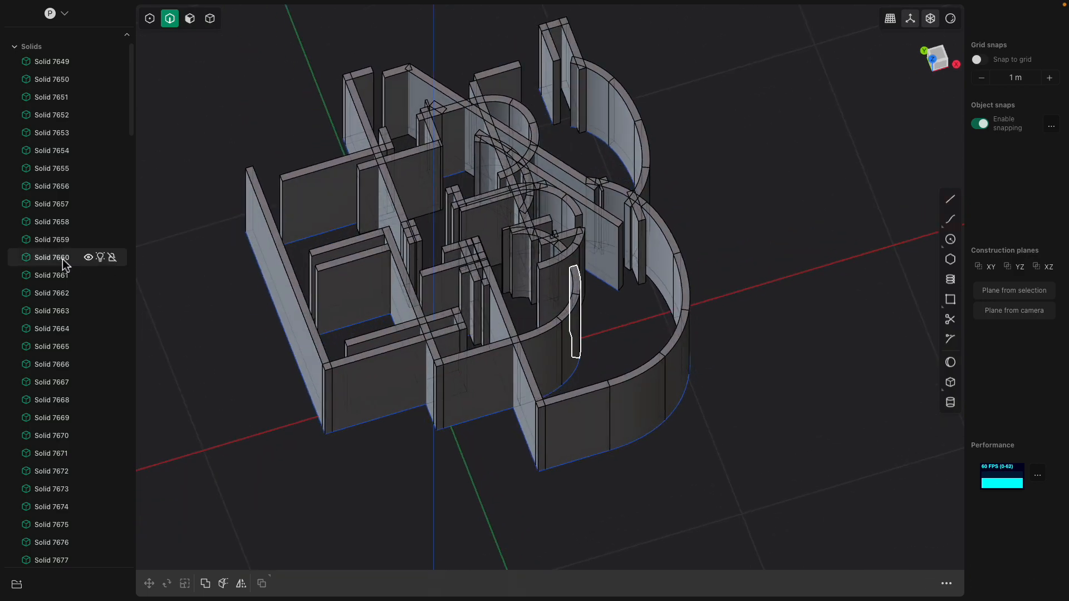
- Remove all the source curves beneath the walls, leaving only the solids
drag(132, 78, 136, 286)
click(46, 368)
drag(132, 330, 138, 573)
shift+click(42, 539)
key(h)
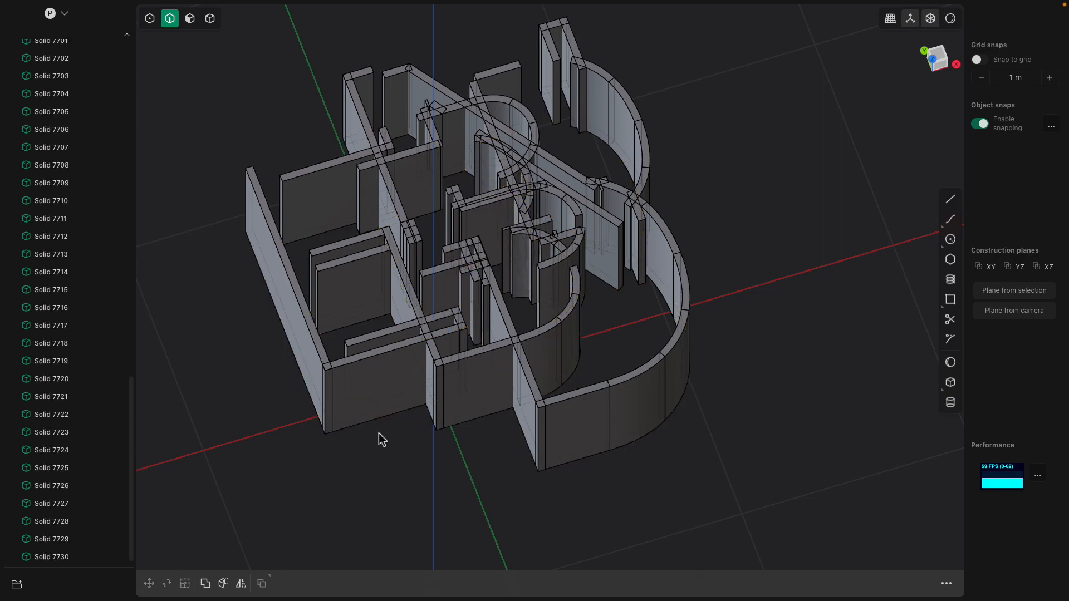
middle_drag(377, 436, 401, 432)
click(405, 414)
key(f)
key(Escape)
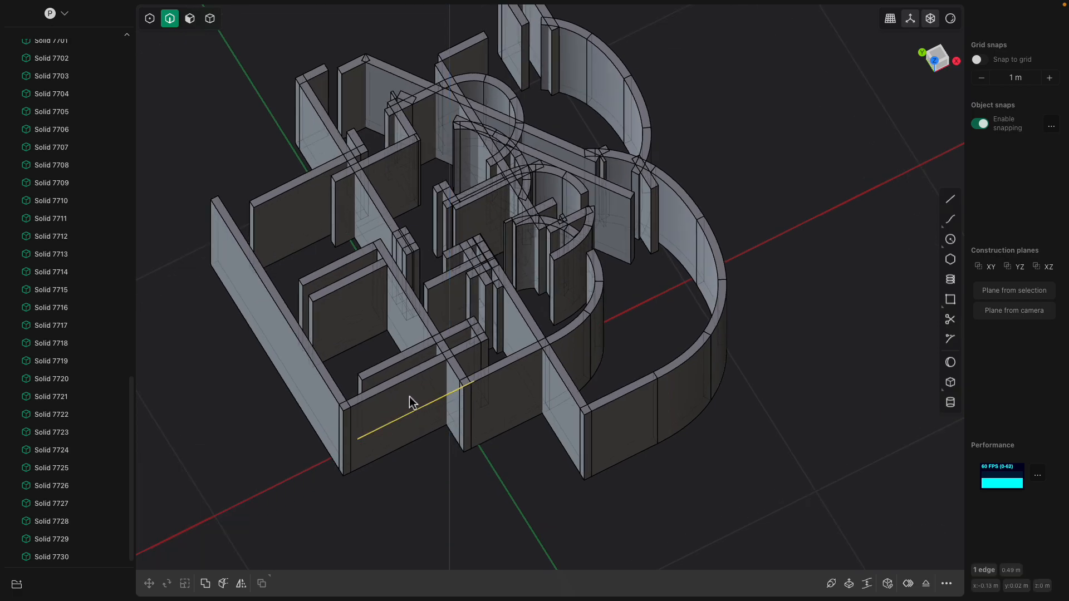
- Turn off the X-ray display and clear the edge selection
click(930, 21)
scroll(797, 156, down, 2)
click(754, 200)
middle_drag(753, 201, 733, 209)
- Enable face and solid selection alongside edges and try a Boolean union of all the wall solids
shift+click(192, 20)
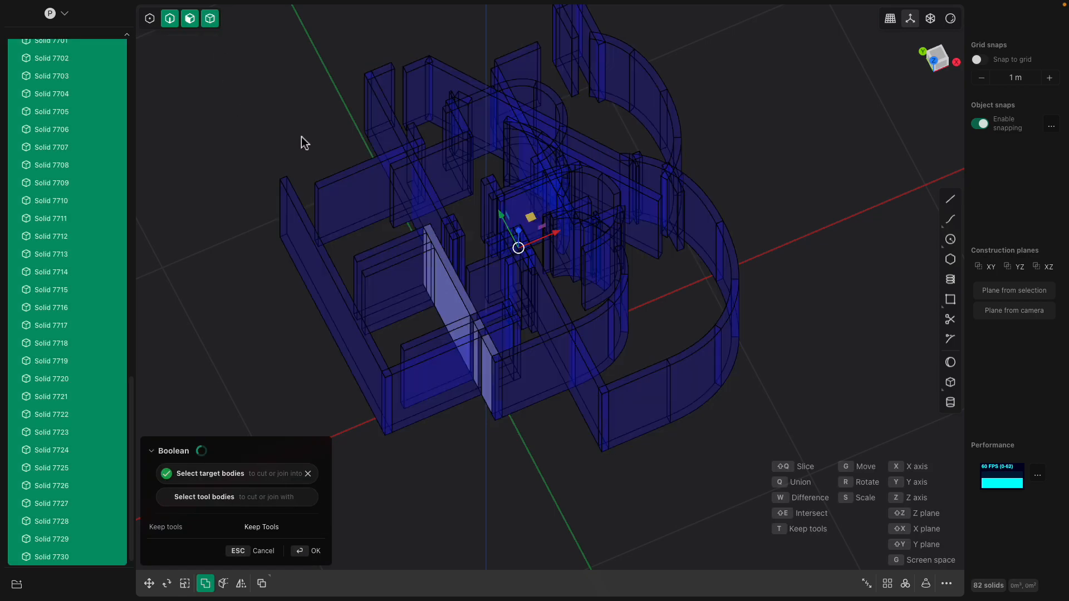
key(Escape)
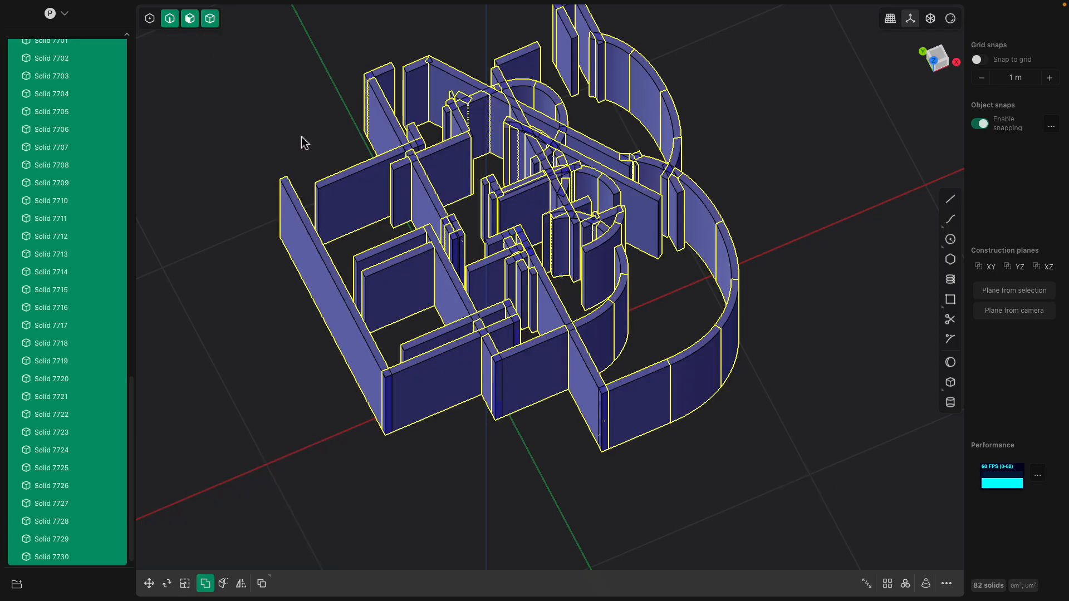
scroll(506, 365, up, 2)
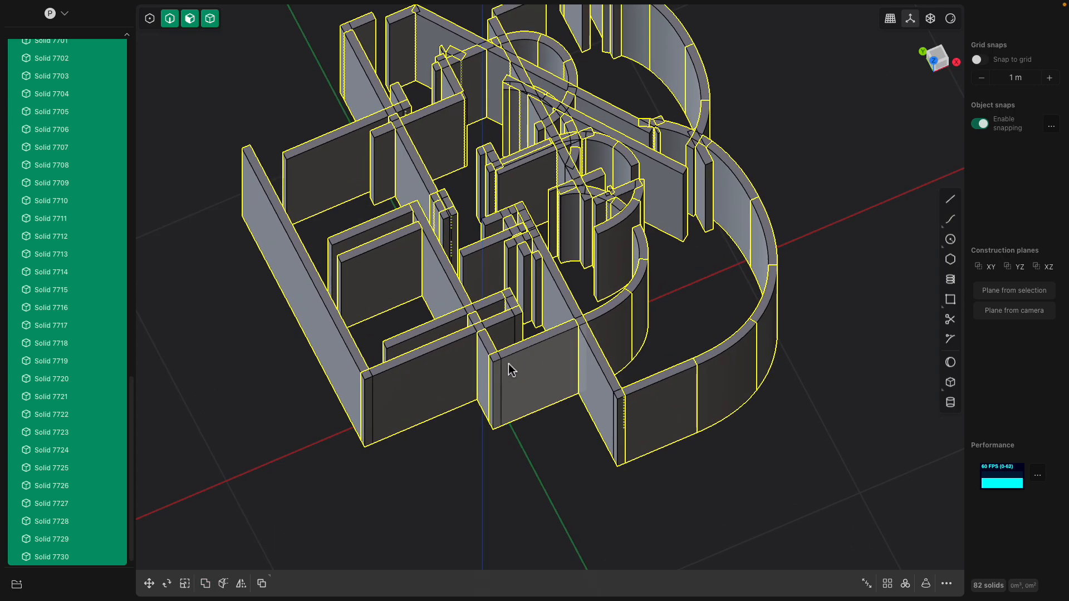
- Leave the front wall's face offset and restrict selection to whole solids
click(507, 368)
scroll(503, 349, up, 2)
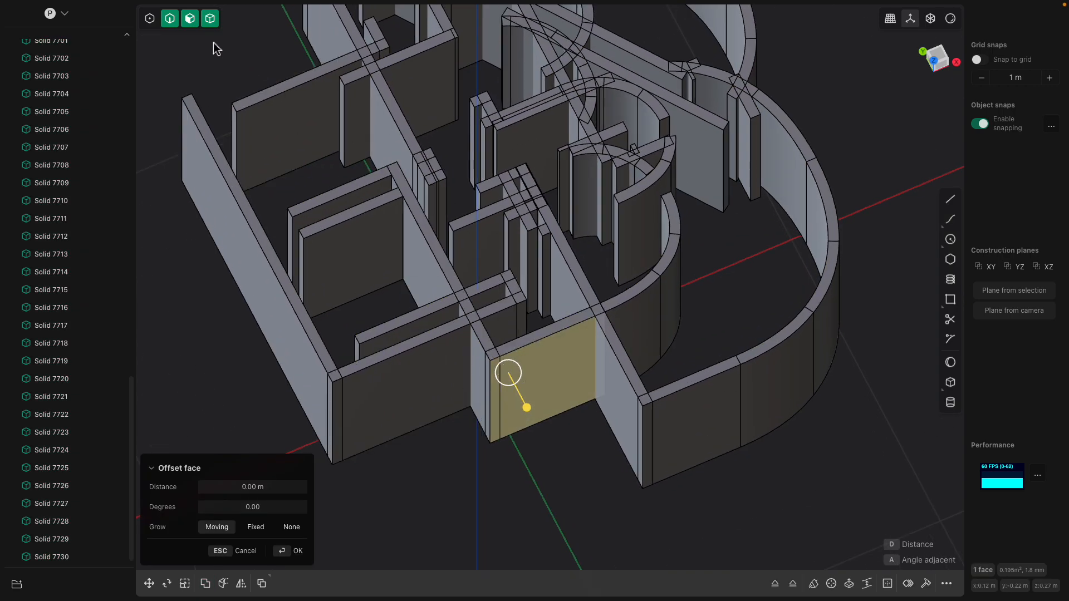
click(209, 18)
key(Escape)
click(289, 167)
- Apply a Boolean union to the E's short inner wall and the long wall adjoining it
middle_drag(345, 216, 386, 269)
click(370, 222)
shift+click(398, 236)
key(q)
key(Return)
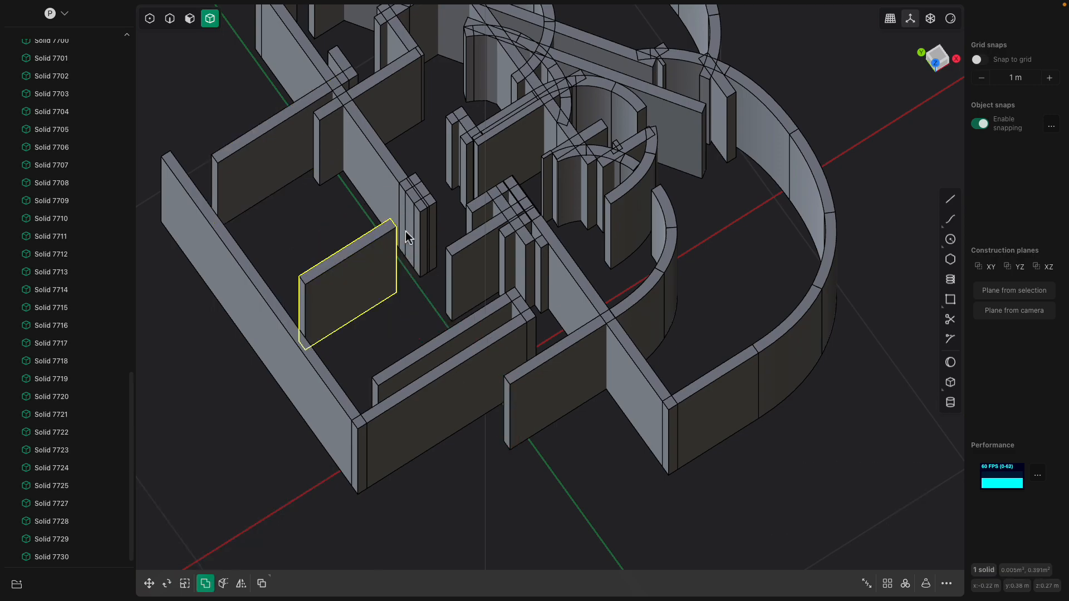
- Undo the recent changes and join the E's short inner walls to the long adjoining wall with a Boolean union
click(343, 215)
middle_drag(343, 215, 434, 276)
key(ctrl+z)
key(ctrl+z)
key(q)
key(q)
key(Return)
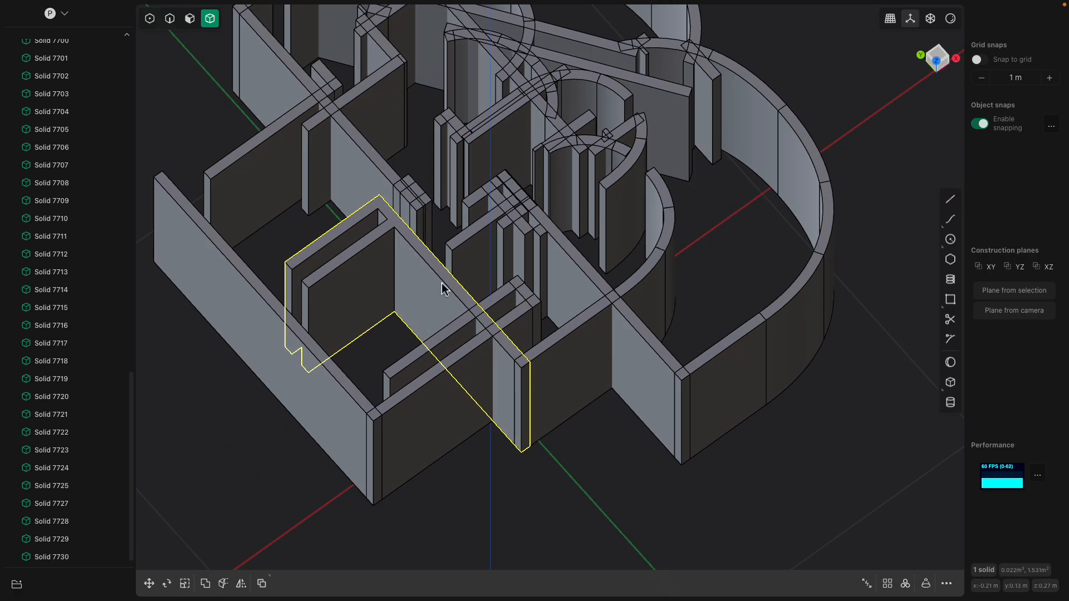
- Apply Boolean unions to add the front wall and the next long parallel wall to the joined E walls
click(482, 397)
key(q)
key(q)
key(Return)
click(644, 365)
key(q)
key(q)
key(Return)
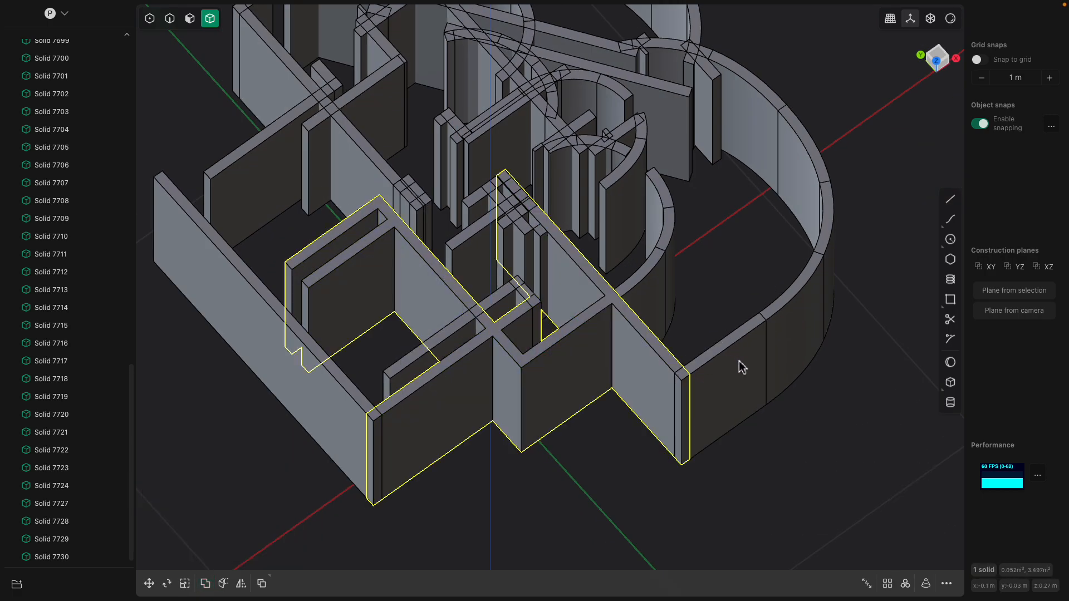
- Try a Boolean union on the straight end segment of the large outer curved wall
key(Escape)
click(732, 366)
key(q)
scroll(776, 334, down, 1)
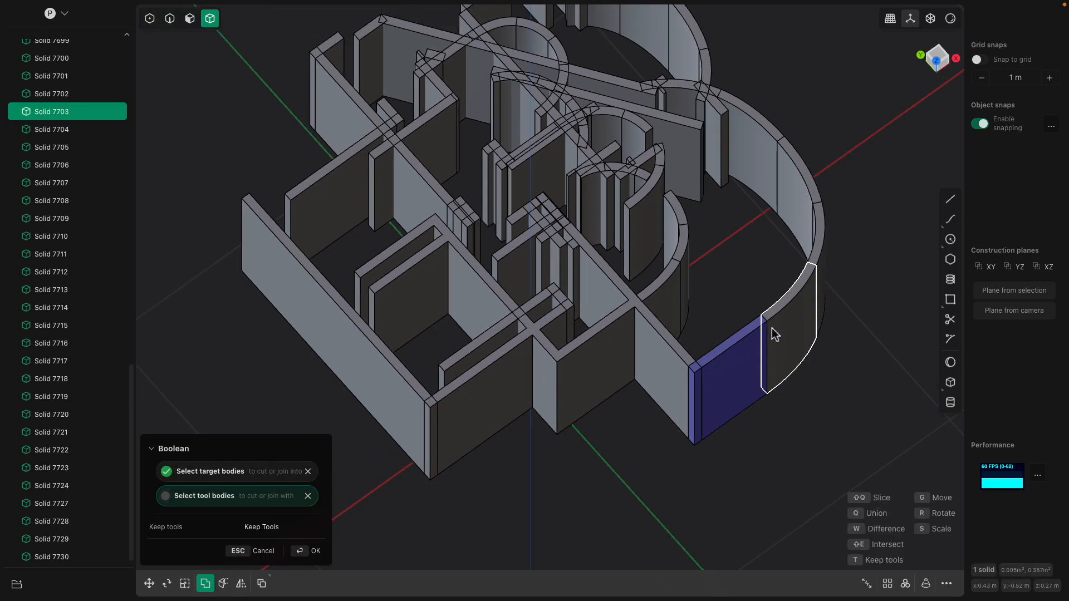
key(Escape)
- Select every solid in the scene and try a Boolean union of all of them at once
click(672, 268)
scroll(671, 268, down, 1)
middle_drag(652, 239, 699, 257)
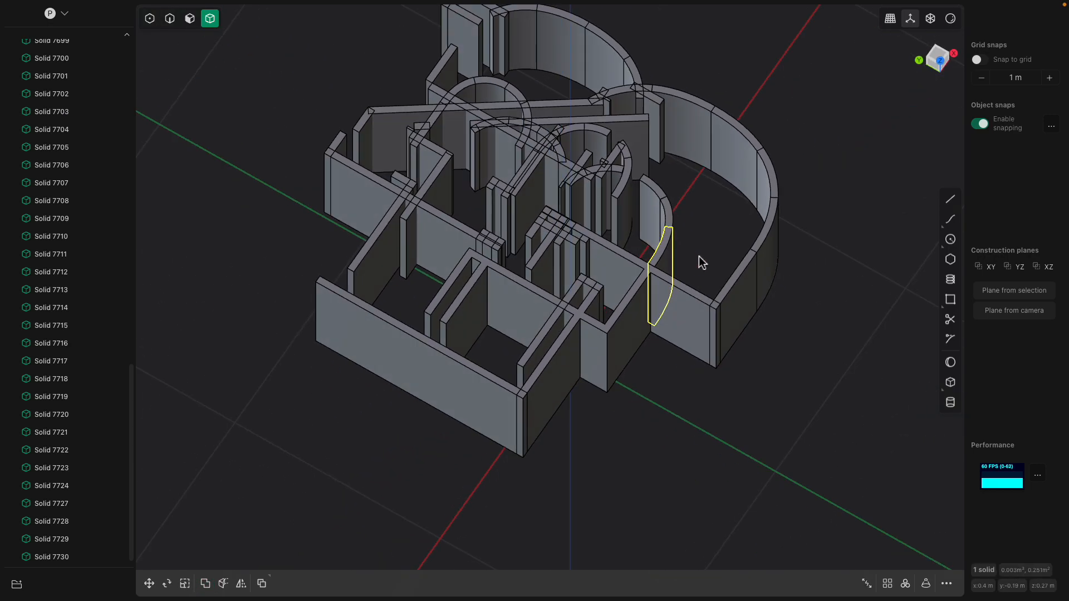
key(ctrl+a)
key(q)
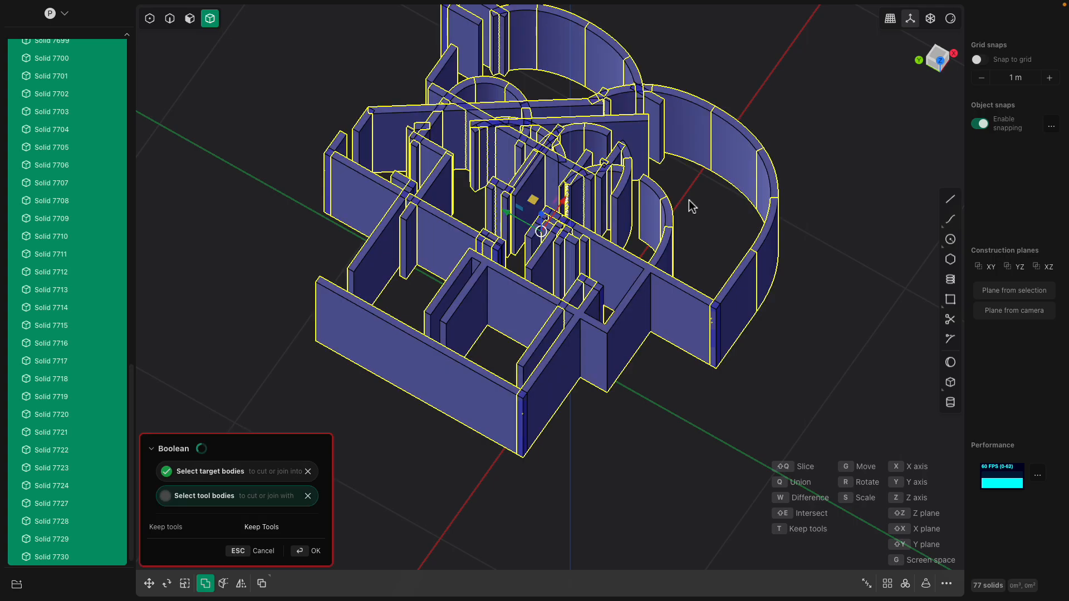
key(Return)
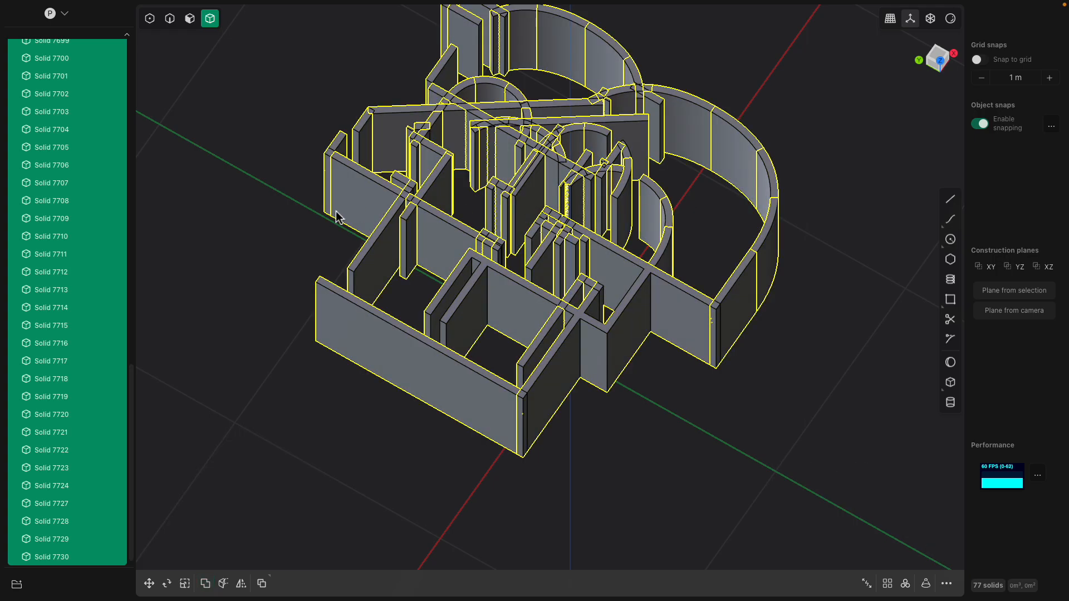
middle_drag(336, 211, 490, 206)
key(Escape)
- Examine the small overlapping wall pieces around the inner walls by selecting them one at a time
scroll(560, 179, up, 3)
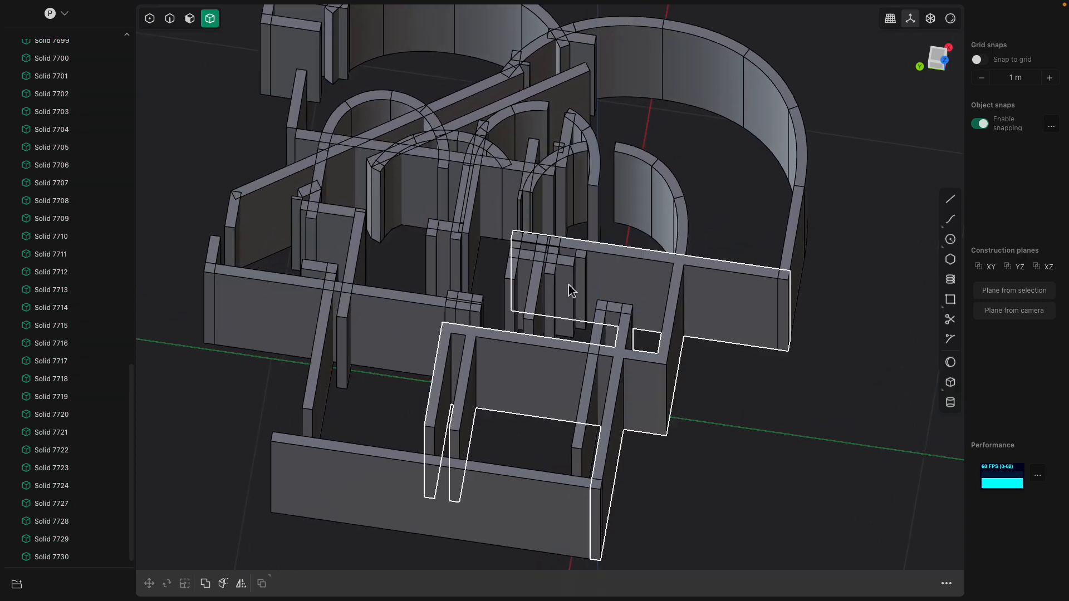
middle_drag(552, 268, 596, 326)
shift+middle_drag(478, 227, 554, 282)
scroll(549, 282, up, 3)
middle_drag(511, 253, 542, 248)
click(518, 249)
click(540, 245)
middle_drag(491, 274, 640, 270)
key(Escape)
- Delete three small overlapping pieces from the cluster of inner walls
click(553, 300)
middle_drag(548, 295, 607, 338)
key(Delete)
click(491, 349)
key(Delete)
click(526, 356)
key(Delete)
middle_drag(526, 357, 668, 314)
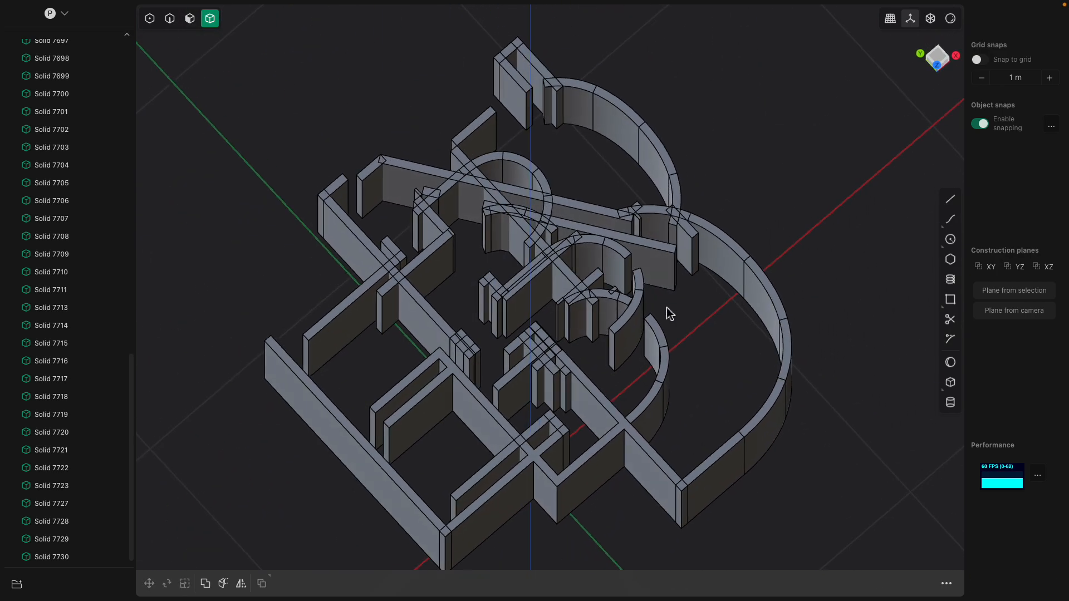
- Delete the narrow leftover wall pieces standing beside the inner straight walls
click(525, 300)
middle_drag(525, 300, 490, 304)
click(482, 301)
key(Delete)
middle_drag(437, 346, 495, 256)
click(456, 355)
click(471, 335)
click(529, 337)
key(Delete)
- Delete the short arc segments that overlap the lower end of the diagonal wall
scroll(526, 239, up, 2)
click(528, 238)
scroll(535, 241, up, 2)
key(Delete)
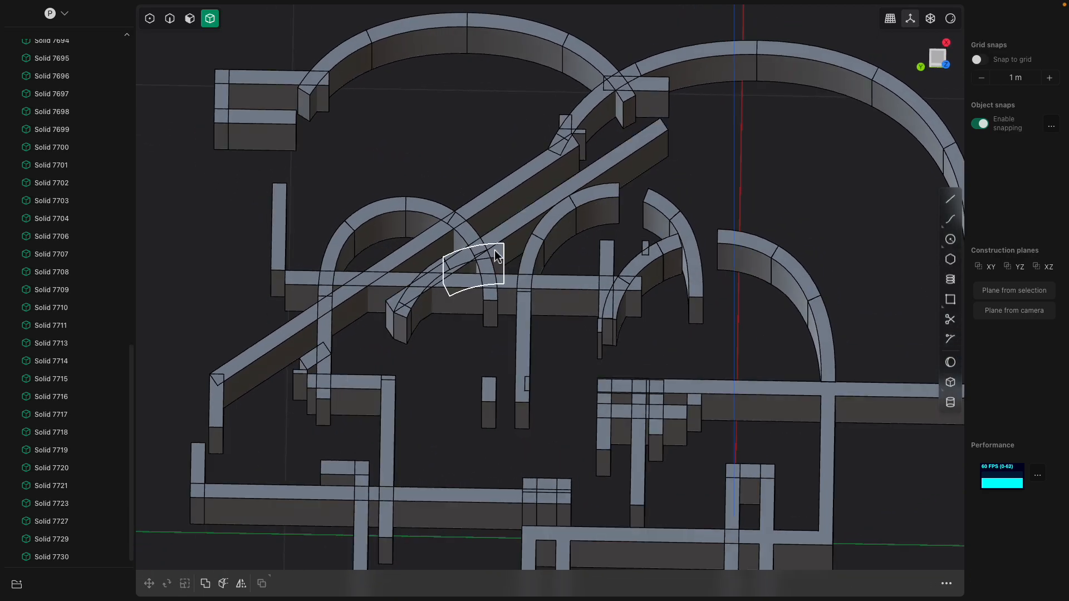
click(505, 260)
key(Delete)
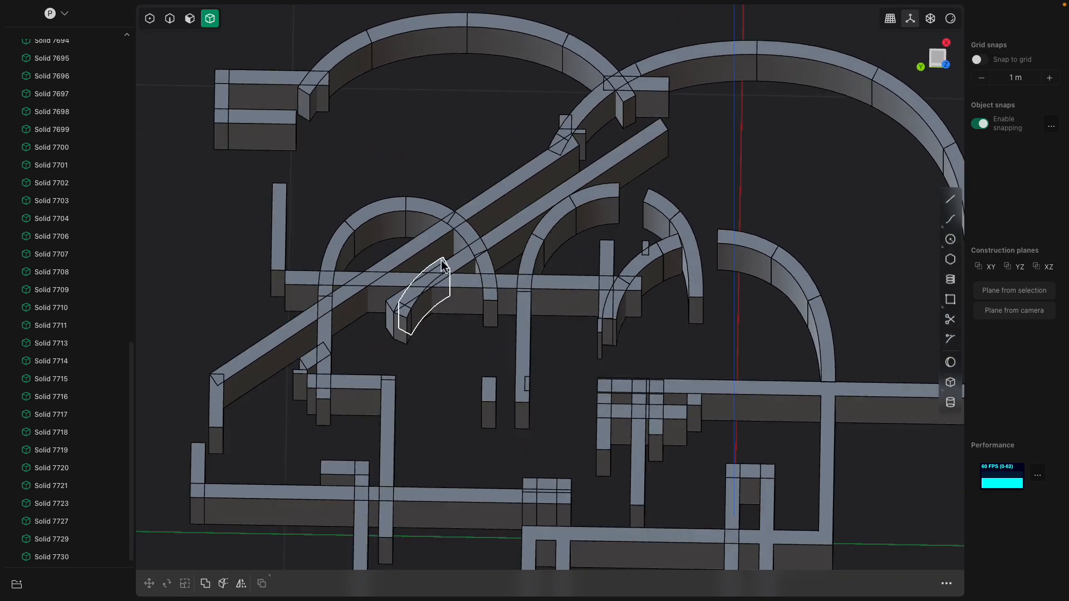
click(401, 319)
key(Delete)
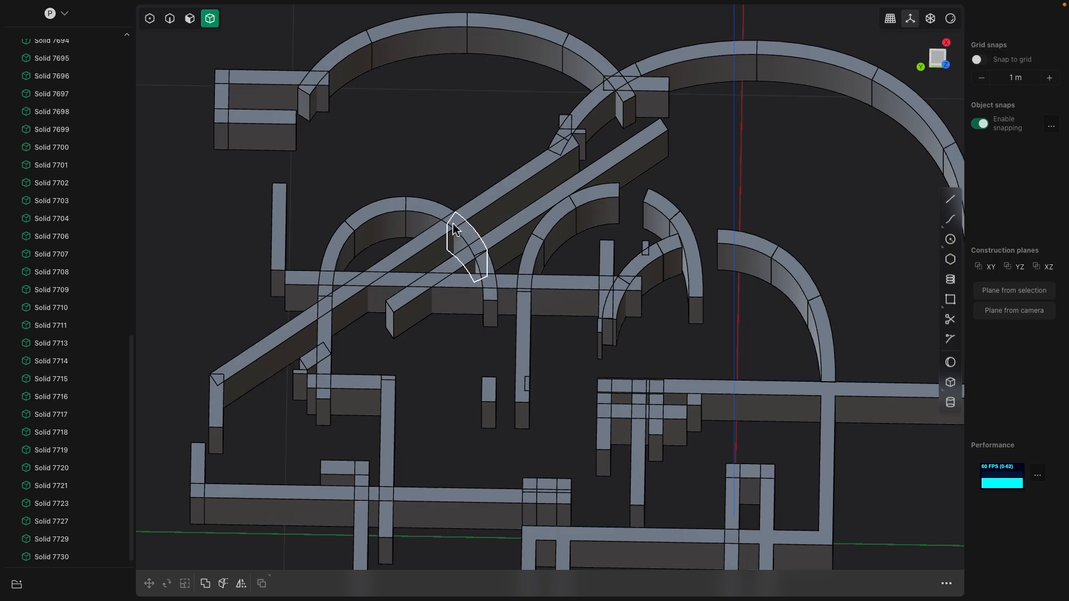
- Delete the two upper segments of the inner arch beside the diagonal wall
click(478, 257)
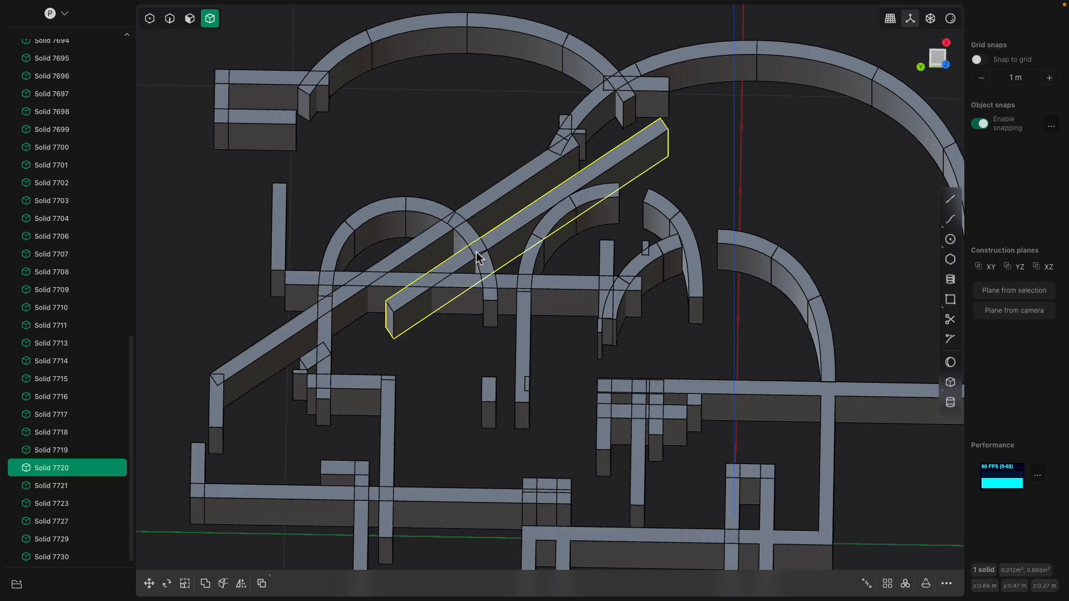
click(574, 222)
key(Delete)
click(598, 209)
key(Delete)
- Try a Boolean union of all the solids left after removing the overlapping pieces
click(671, 227)
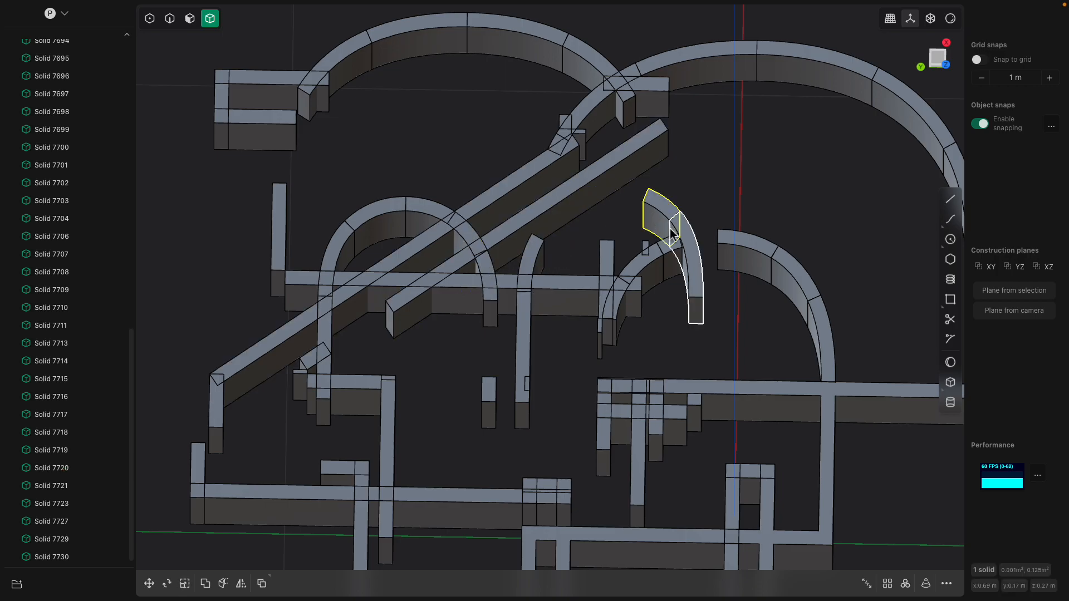
scroll(615, 251, down, 2)
middle_drag(568, 279, 546, 231)
scroll(606, 273, down, 2)
key(super+a)
key(q)
key(q)
key(Escape)
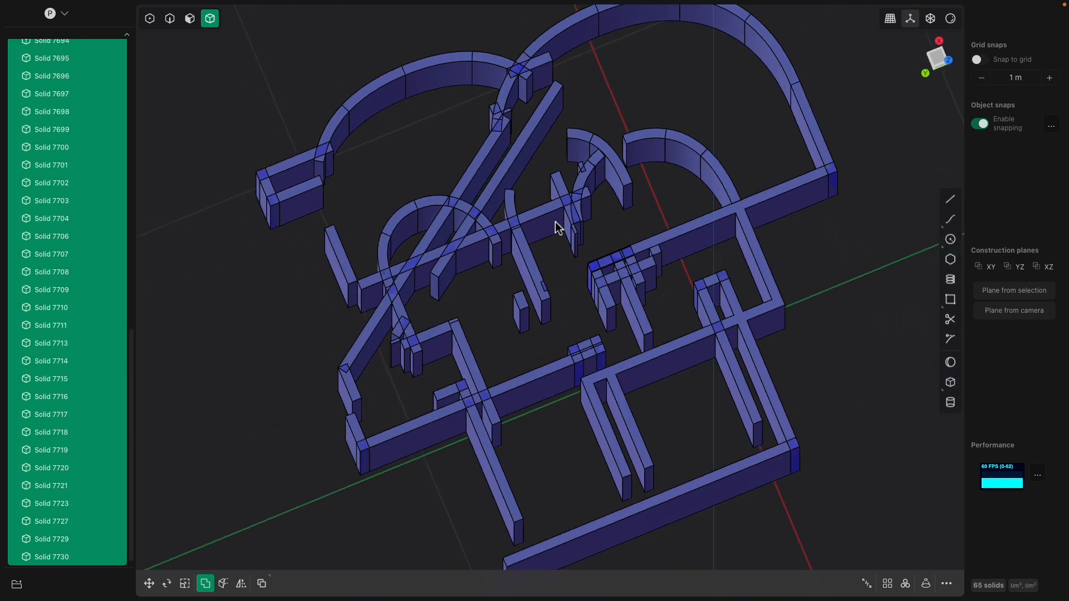
middle_drag(517, 283, 544, 271)
key(Escape)
- Examine the inner walls and curved segments from another side by selecting individual solids
click(545, 277)
scroll(534, 295, up, 2)
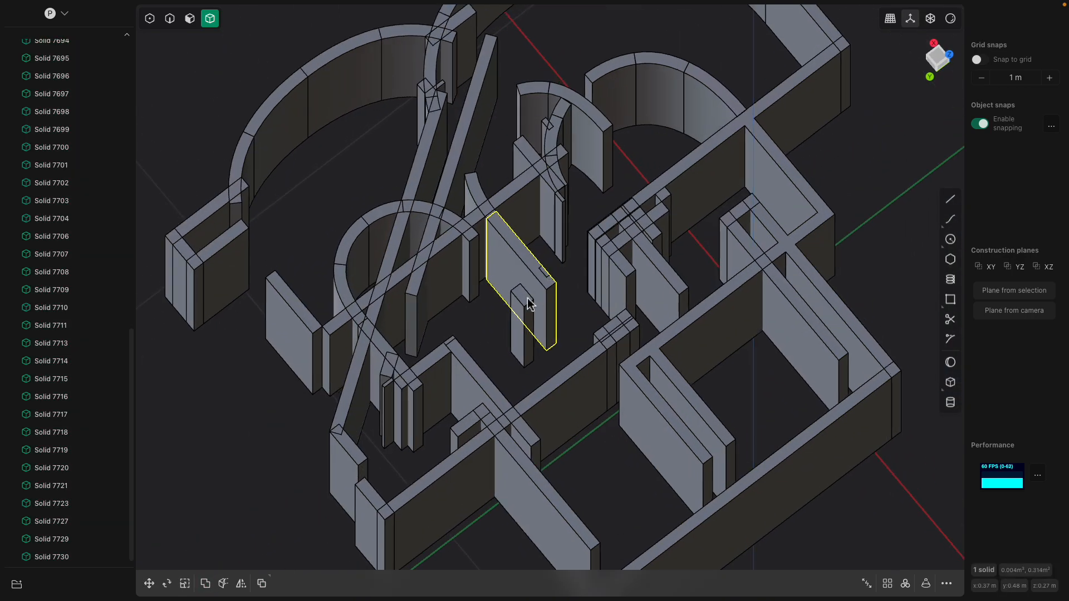
click(399, 389)
shift+middle_drag(398, 389, 452, 312)
scroll(87, 351, up, 10)
middle_drag(404, 360, 523, 328)
click(490, 375)
key(Escape)
click(559, 340)
click(523, 339)
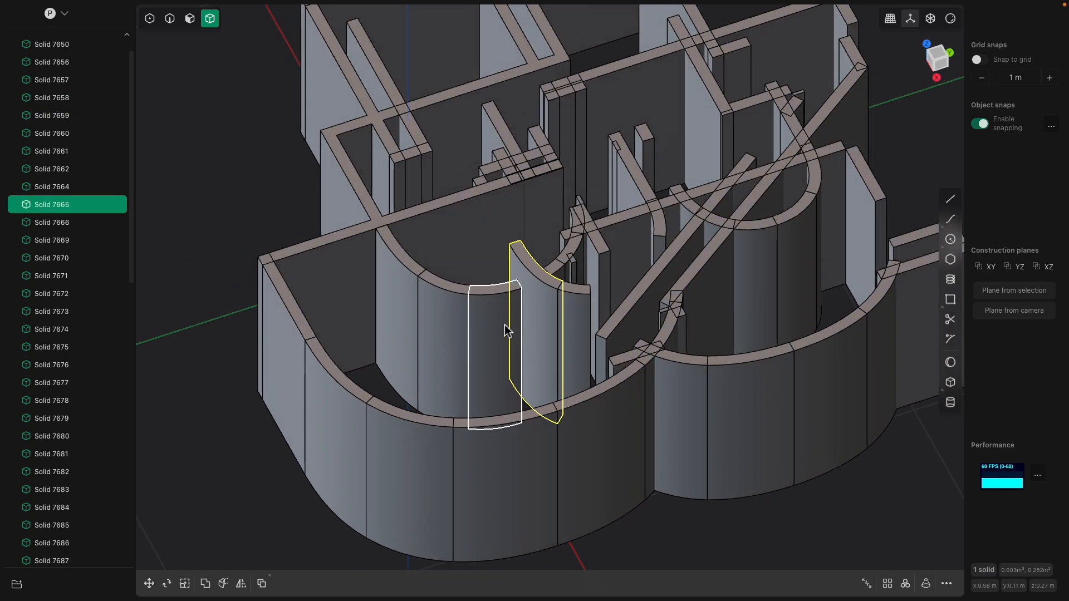
- Try a Boolean union of neighbouring segments of the B's inner curved wall
click(505, 325)
shift+click(544, 307)
click(445, 312)
click(400, 266)
shift+click(436, 314)
key(q)
key(Escape)
- Try a Boolean union of the inner curve's middle segment with the segment that meets the long straight wall
middle_drag(514, 313, 507, 338)
click(463, 302)
click(427, 326)
click(405, 315)
click(496, 348)
click(446, 345)
click(486, 353)
click(440, 345)
middle_drag(440, 345, 419, 370)
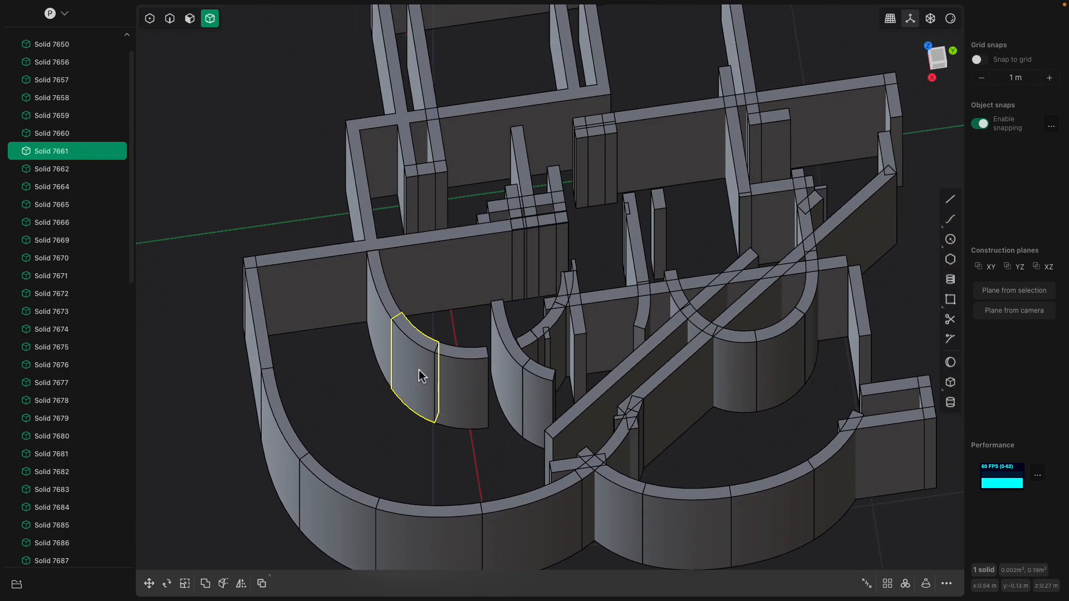
shift+click(393, 313)
key(q)
key(Escape)
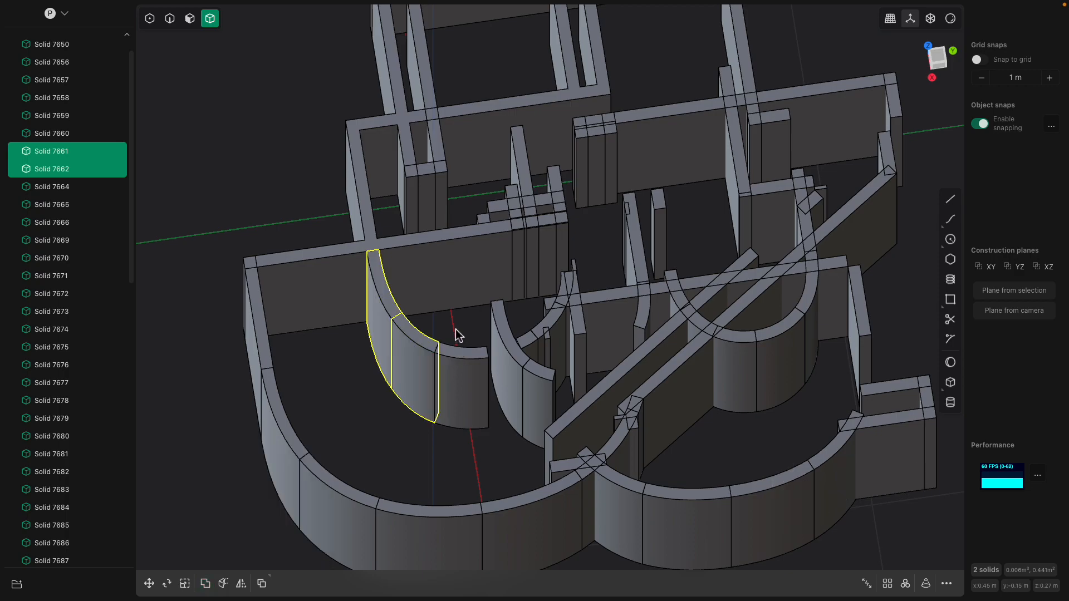
- Examine the separate segments of the inner curved wall from different angles
click(456, 334)
middle_drag(457, 334, 406, 342)
click(419, 390)
middle_drag(418, 390, 583, 379)
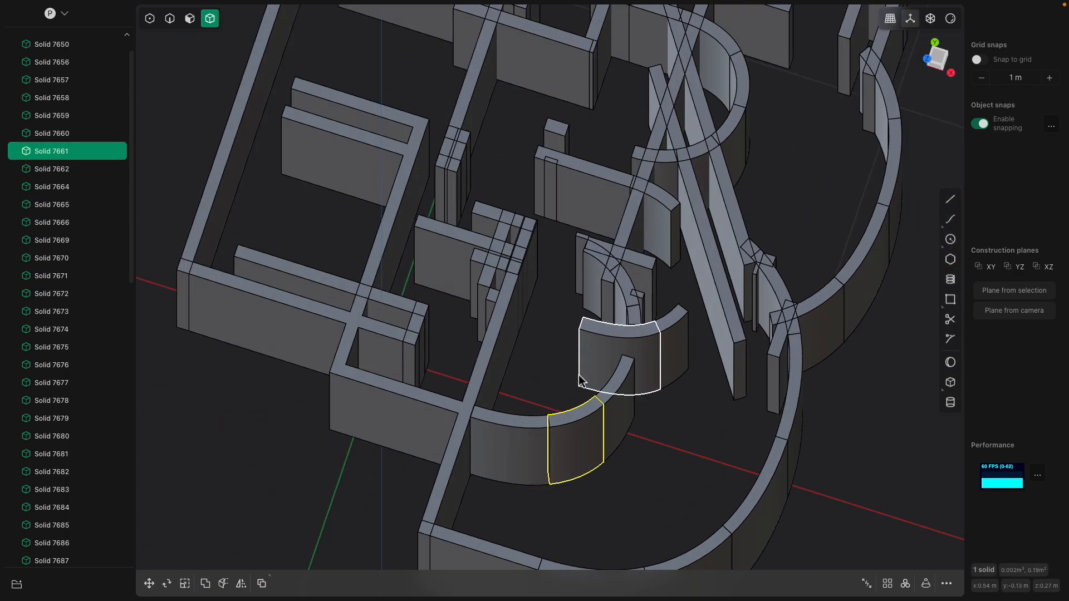
middle_drag(572, 418, 575, 342)
click(576, 345)
click(653, 382)
click(605, 393)
click(644, 420)
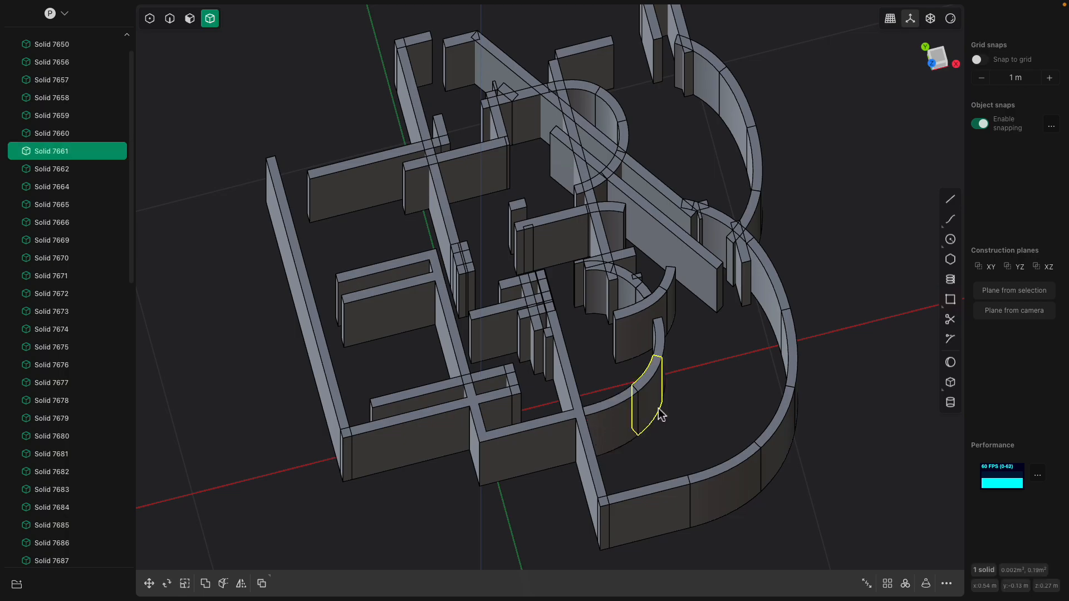
- Delete two unwanted segments from the curved walls
click(669, 411)
middle_drag(730, 472, 634, 352)
click(650, 397)
key(x)
scroll(634, 353, up, 2)
click(635, 353)
key(x)
- Check the small pieces among the inner walls and delete one more of them
middle_drag(551, 348, 620, 353)
click(525, 315)
middle_drag(527, 321, 470, 286)
click(423, 331)
click(433, 306)
click(469, 314)
key(Escape)
click(485, 322)
middle_drag(484, 322, 605, 274)
click(601, 302)
key(Delete)
- Examine the joined E walls and the remaining separate walls from several angles
click(598, 264)
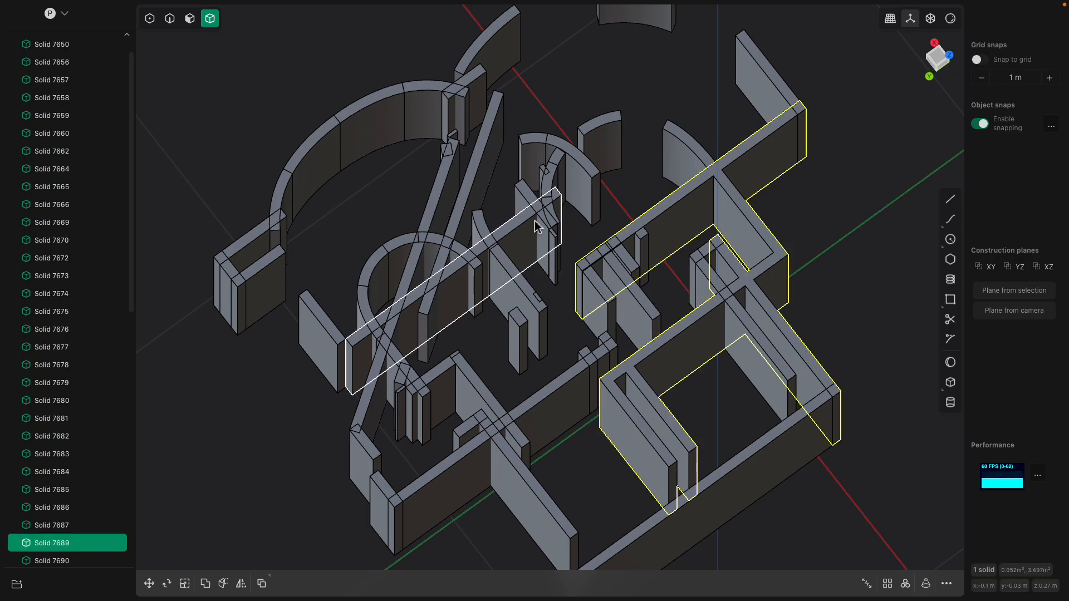
middle_drag(534, 225, 578, 222)
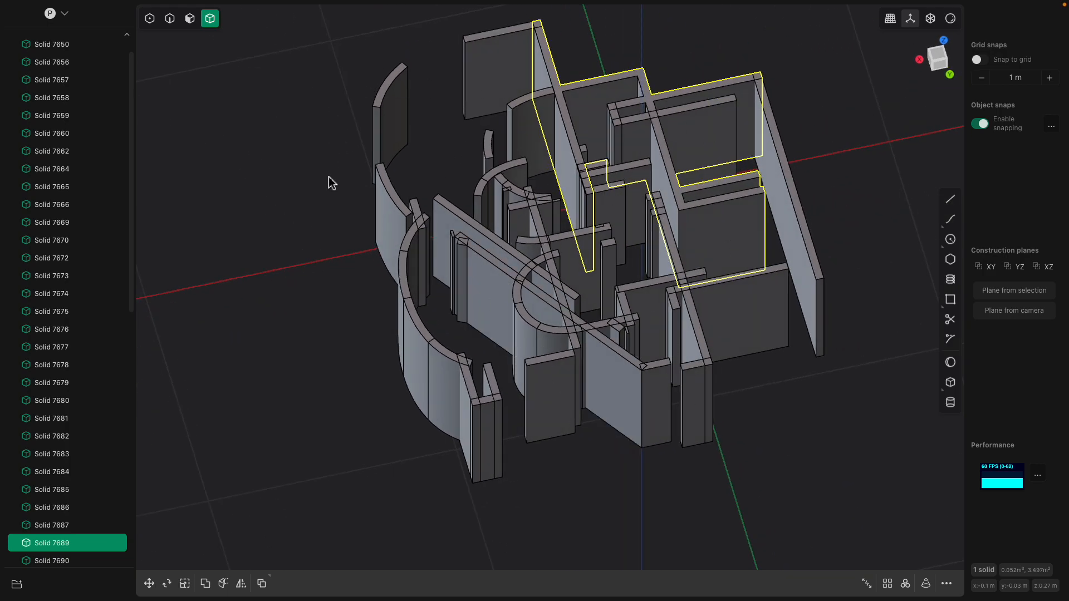
middle_drag(577, 121, 541, 252)
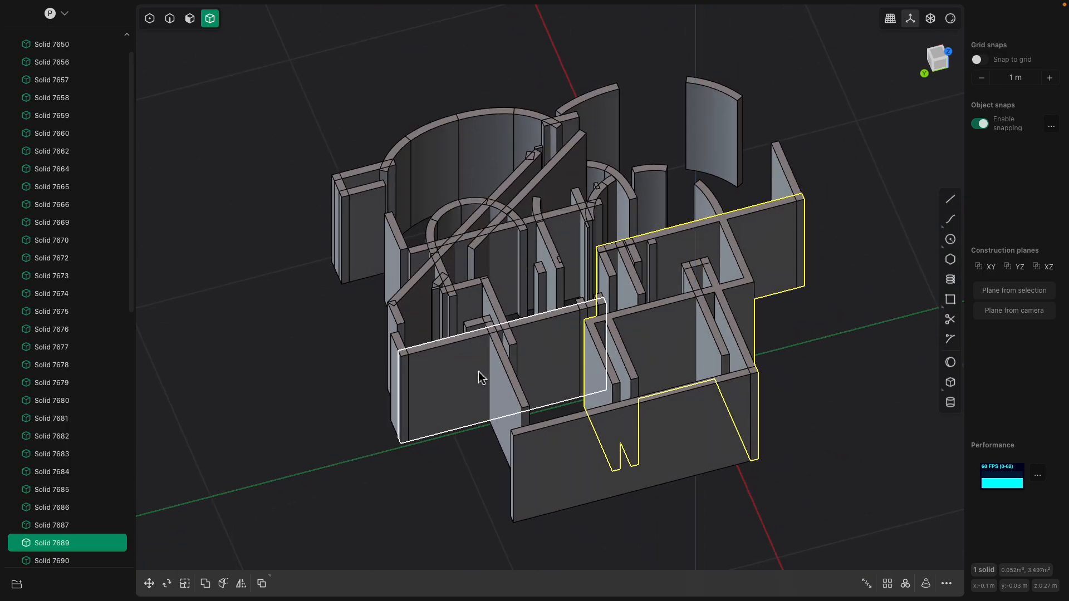
mouse_move(630, 240)
middle_down()
mouse_move(479, 260)
mouse_move(556, 305)
mouse_move(653, 275)
mouse_move(630, 261)
middle_up()
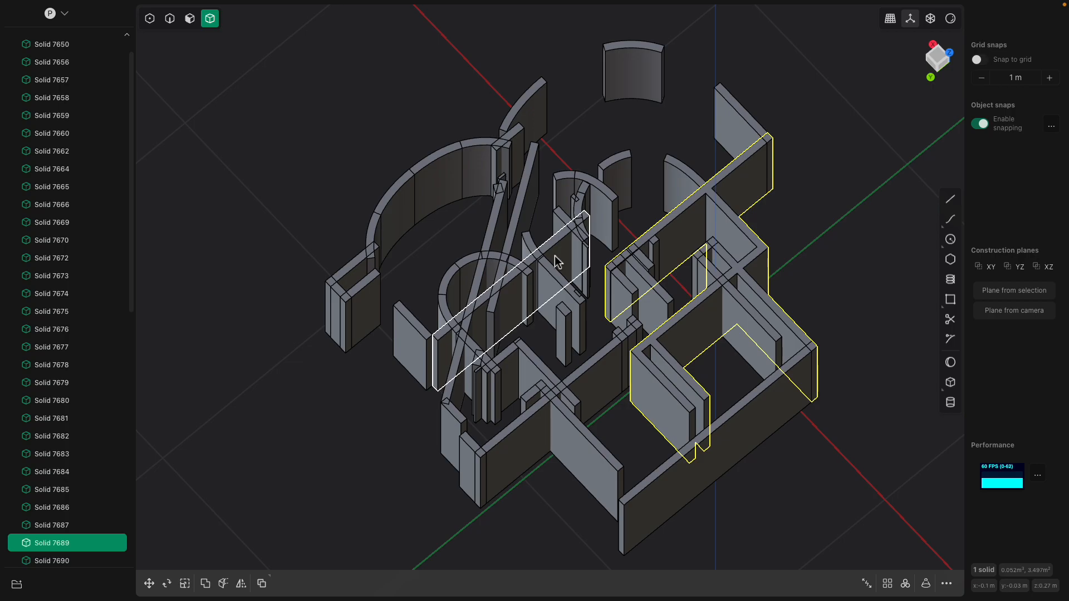
middle_drag(877, 225, 577, 236)
middle_drag(642, 273, 456, 435)
click(500, 359)
key(g)
scroll(351, 229, down, 1)
key(Escape)
- Export all the solids to the Desktop as a Wavefront OBJ file named maze, using quad topology
key(a)
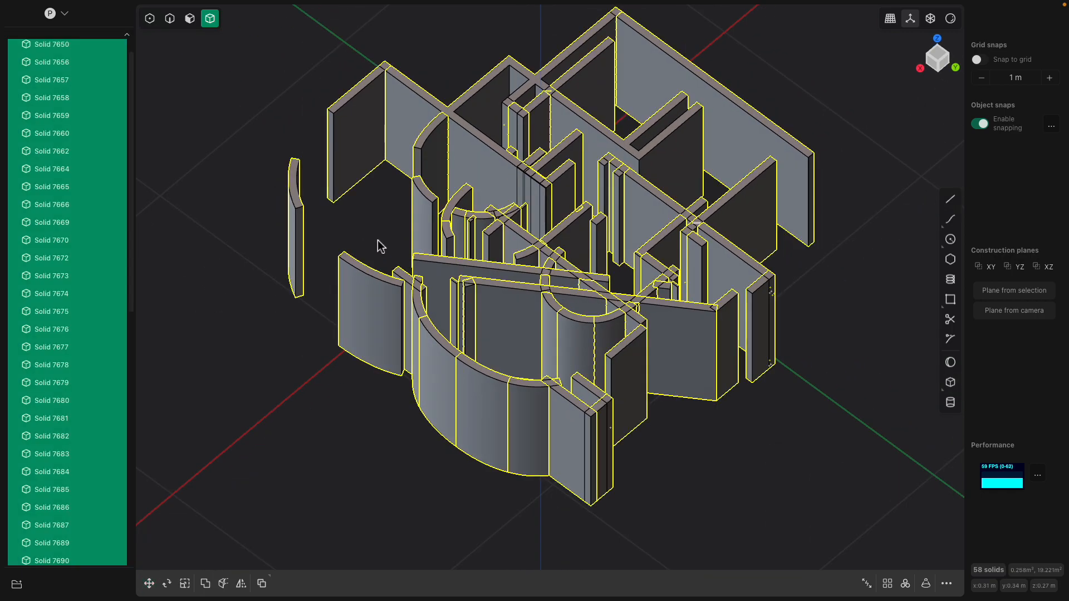
shift+middle_drag(372, 248, 339, 275)
click(80, 6)
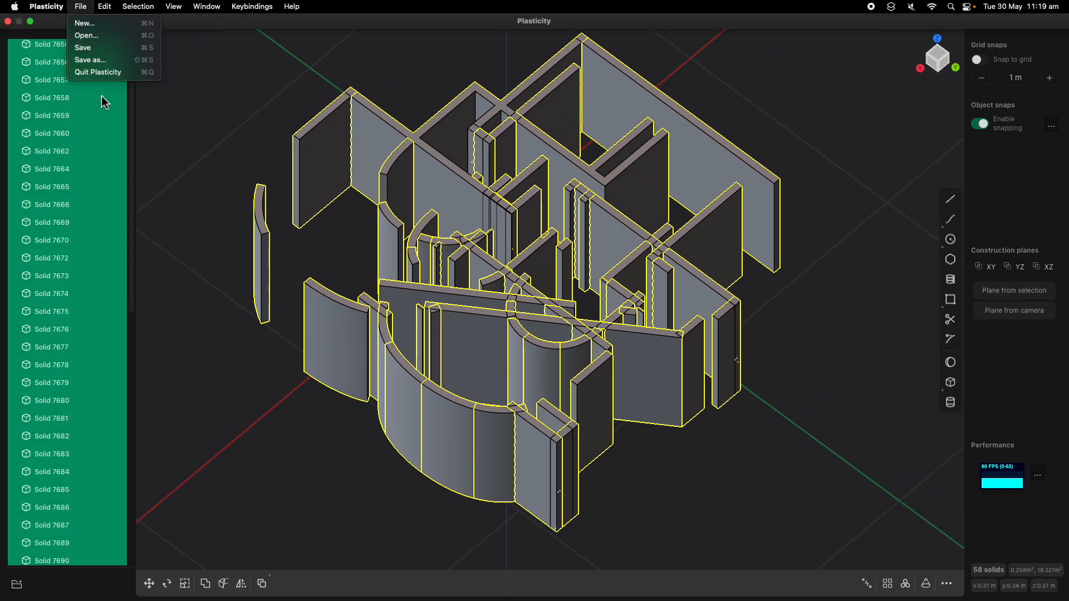
click(91, 60)
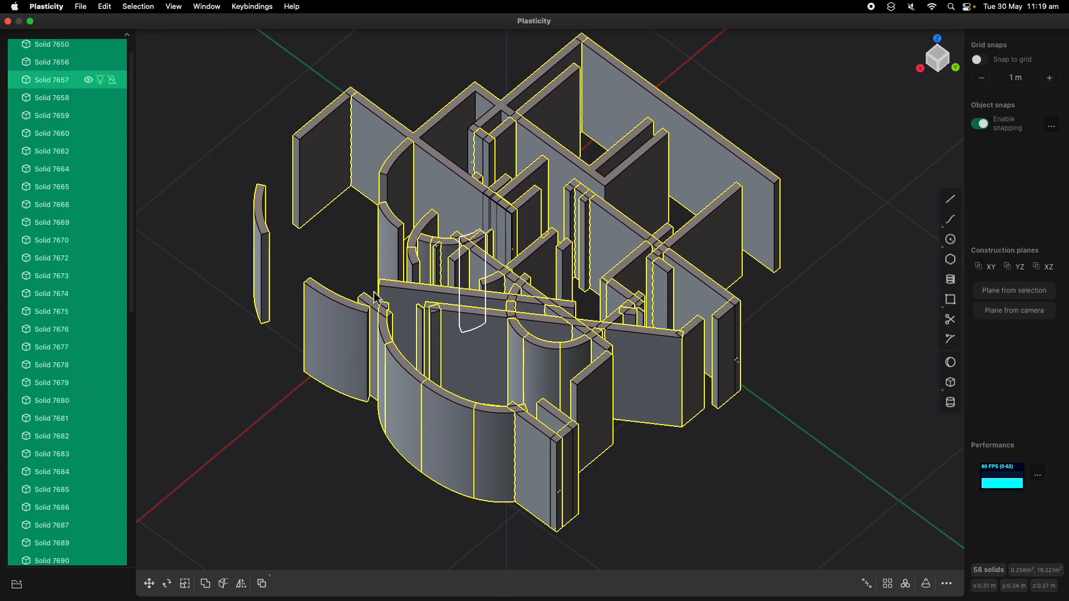
click(590, 301)
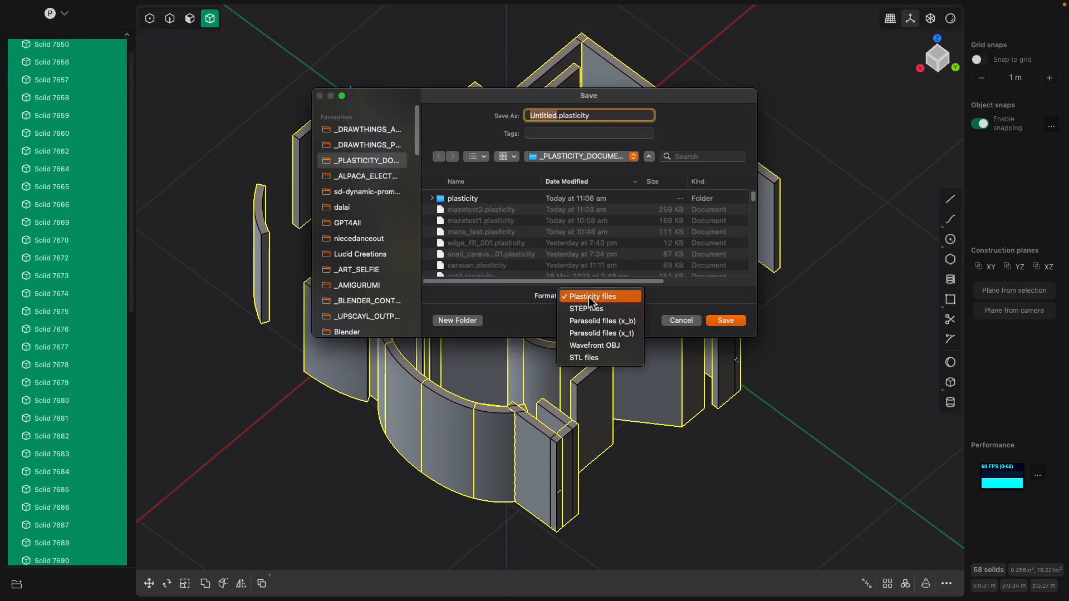
click(591, 345)
scroll(378, 240, down, 8)
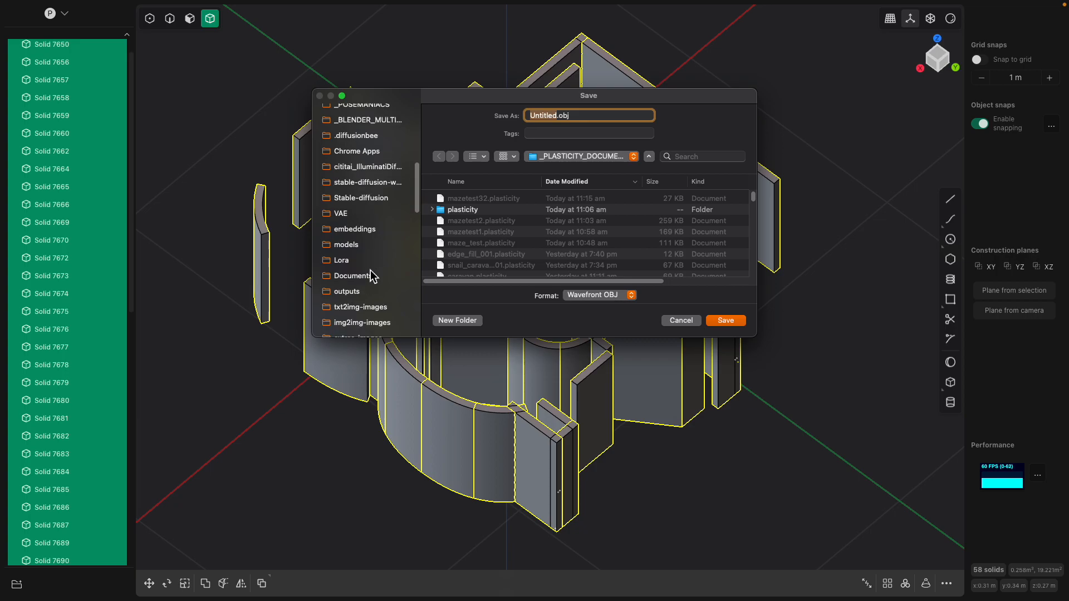
click(350, 253)
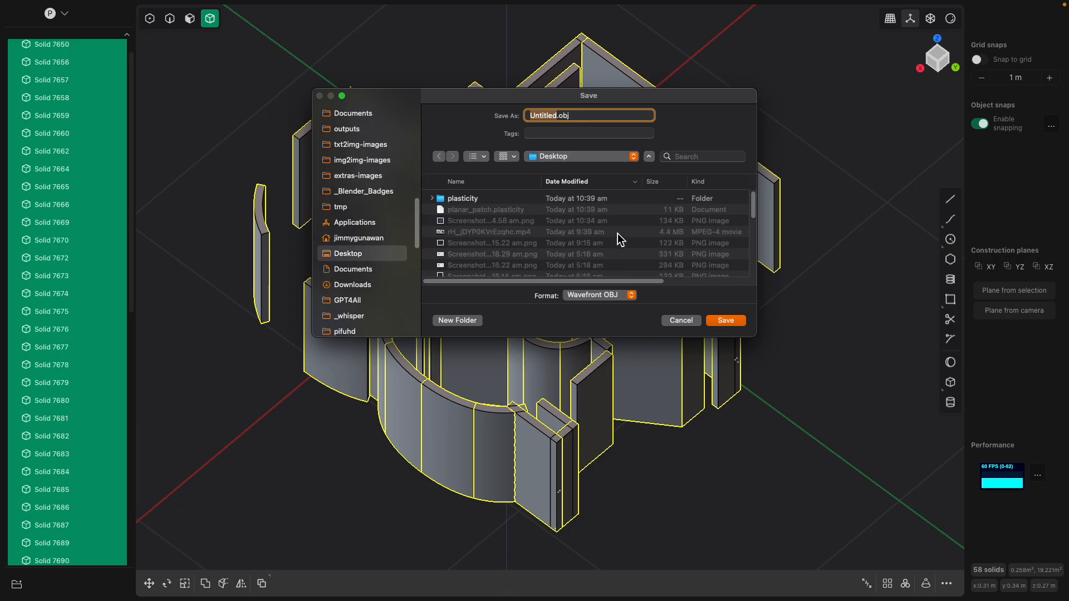
text(maze)
click(721, 320)
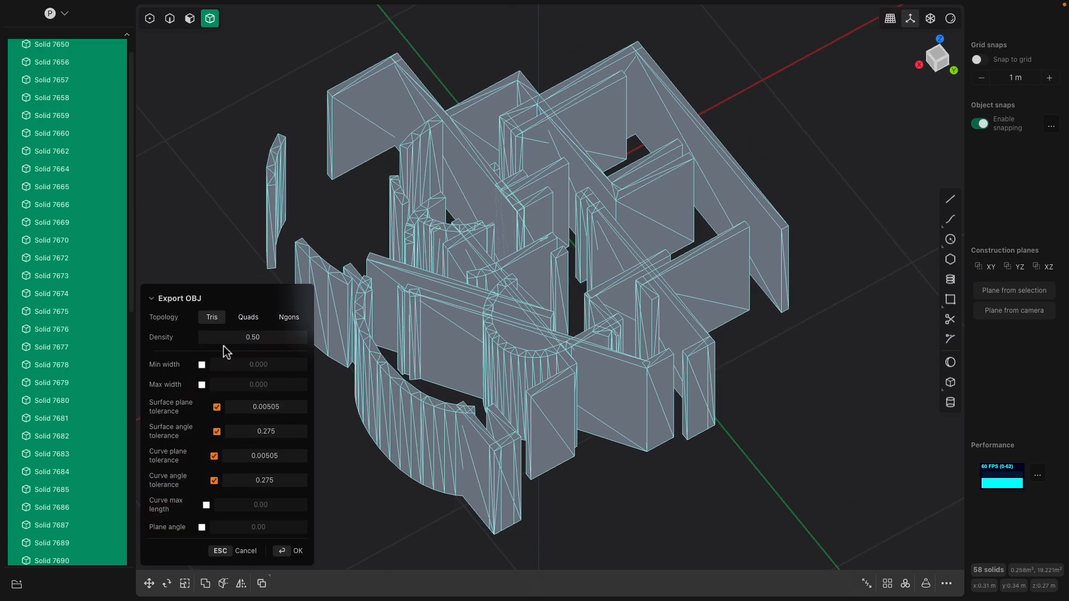
click(285, 318)
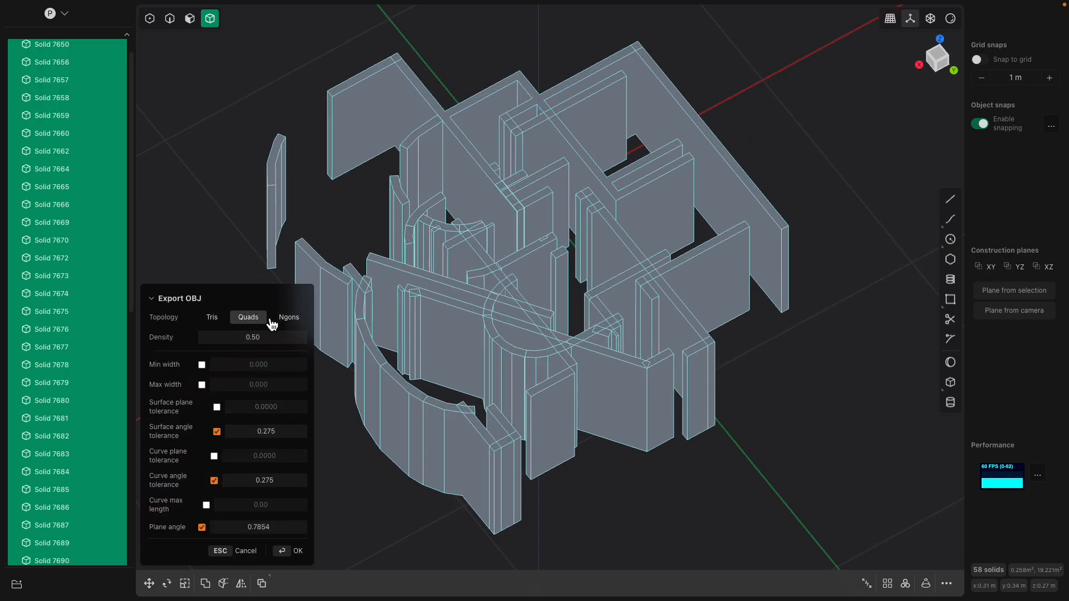
click(289, 551)
- Switch to the desktop and launch Blender
key(ctrl+Left)
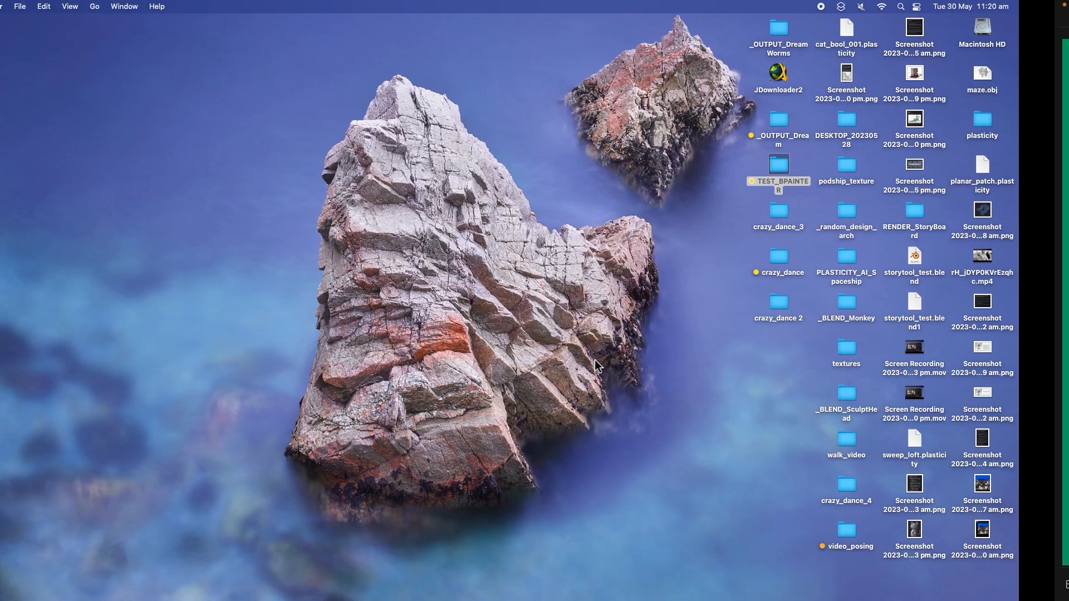
click(633, 587)
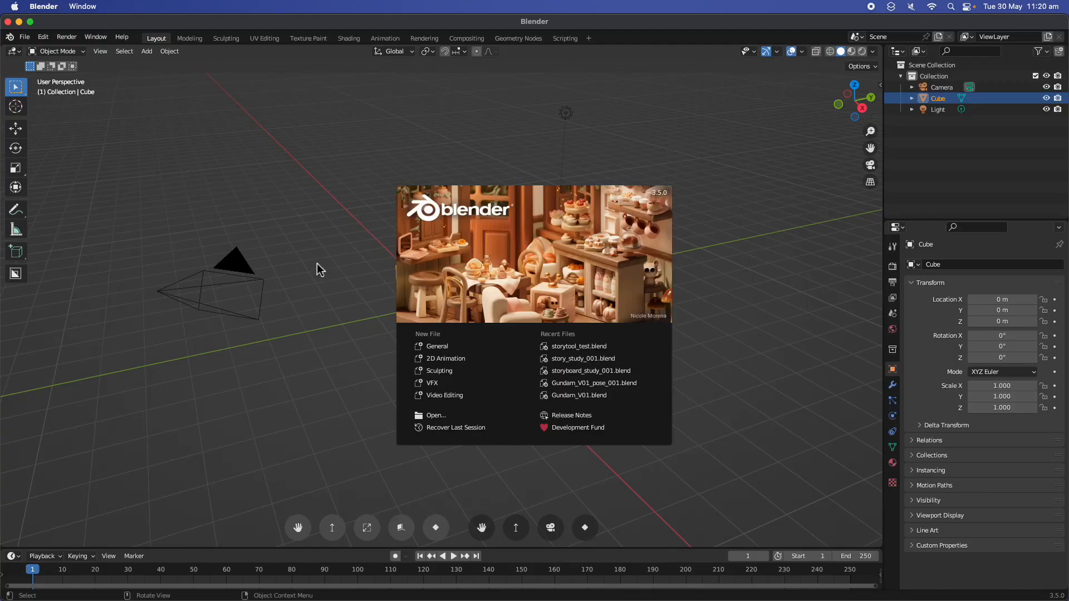
- Dismiss the splash screen and delete all default objects from the scene
click(318, 265)
click(318, 241)
key(a)
key(Delete)
- Import the maze OBJ file from the Desktop with the legacy Wavefront importer
click(25, 36)
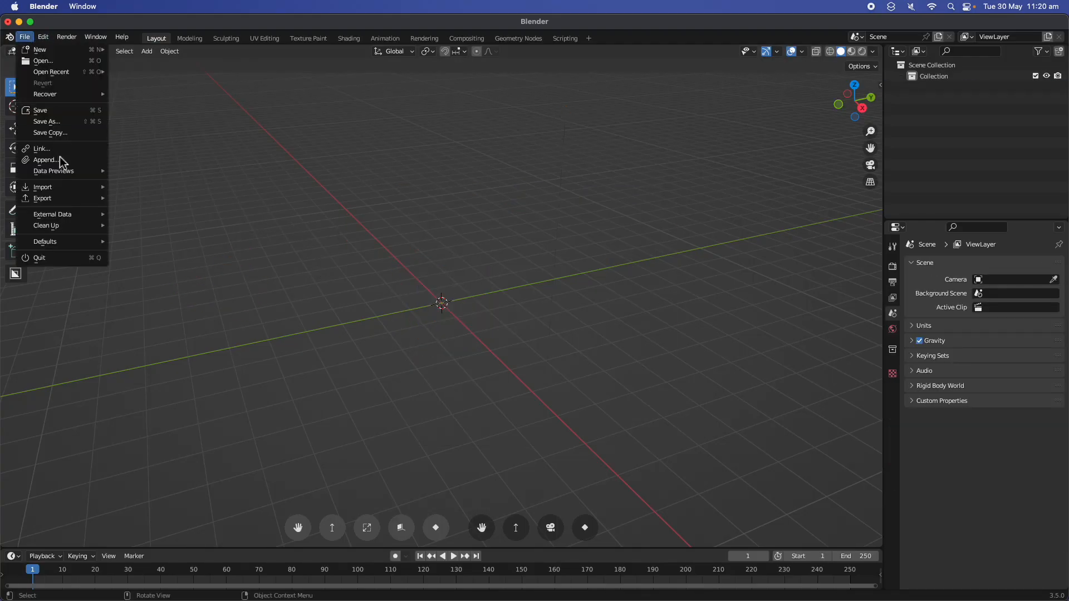
mouse_move(65, 188)
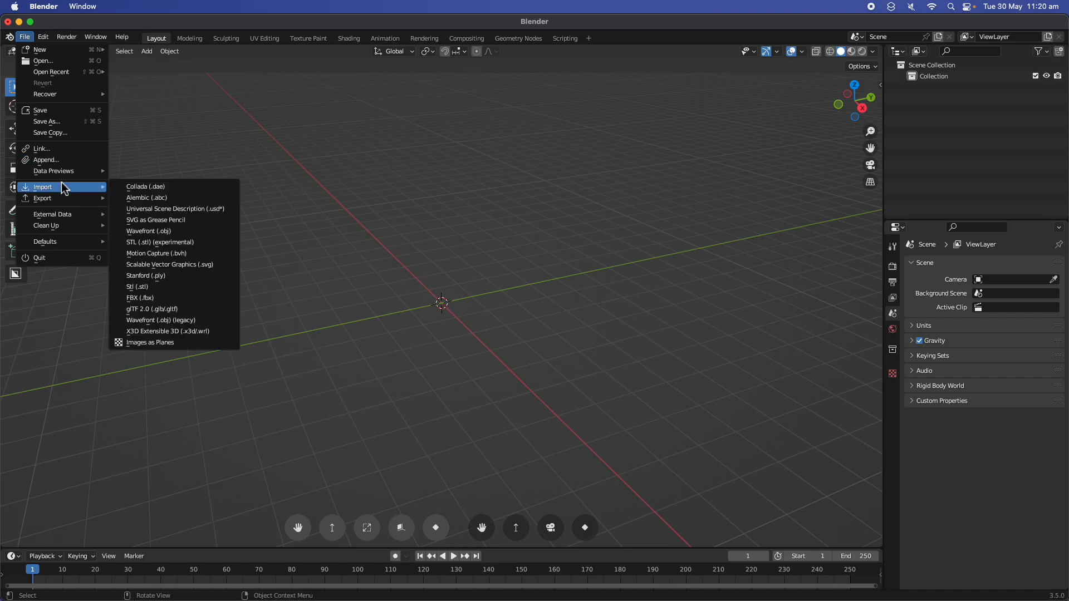
click(211, 320)
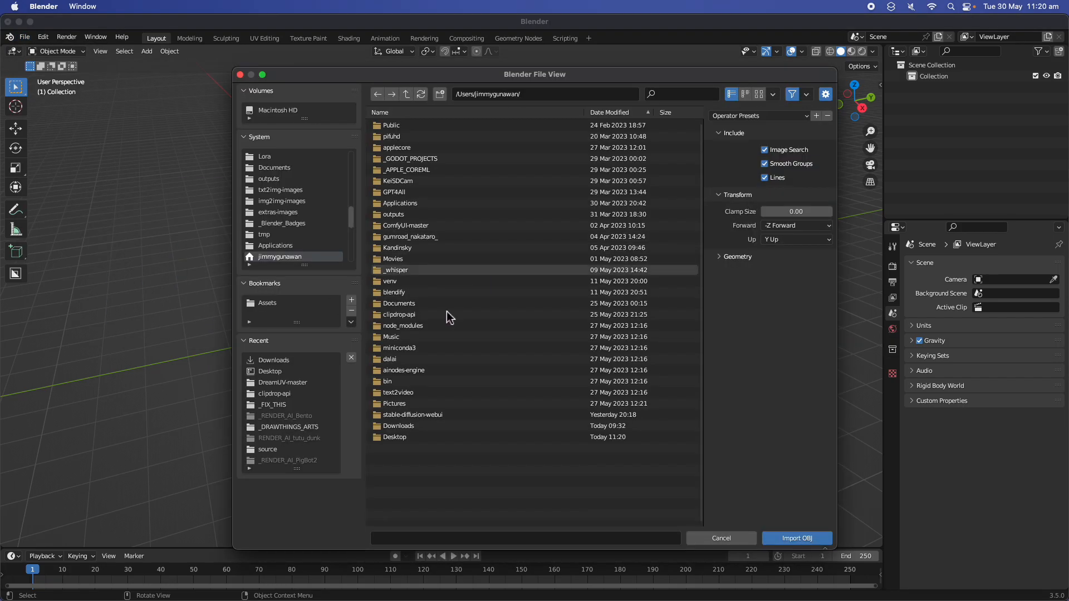
click(410, 438)
click(409, 436)
double_click(432, 338)
scroll(444, 276, up, 8)
middle_drag(444, 276, 477, 255)
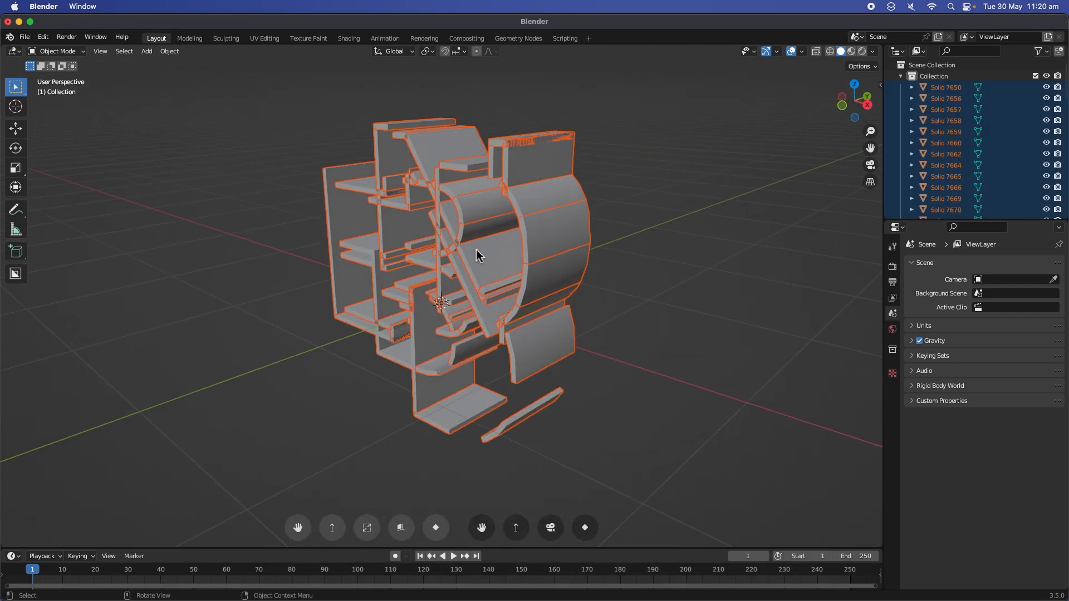
- Rotate all imported solids 90 degrees about the X axis so the walls stand upright
key(r)
key(x)
key(9)
key(0)
key(Return)
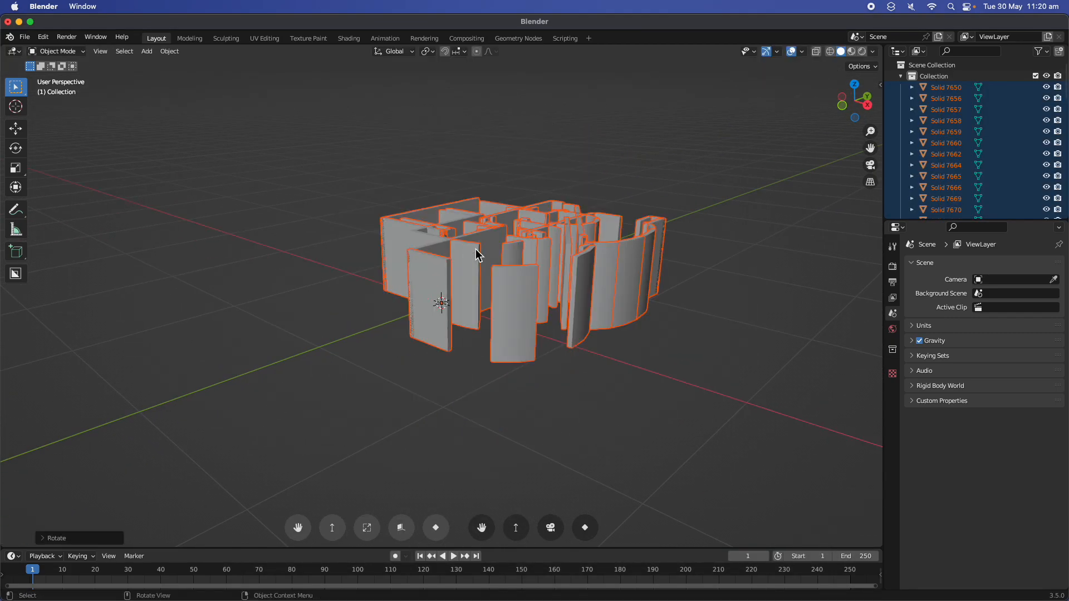
middle_drag(477, 250, 424, 295)
scroll(424, 295, up, 4)
scroll(520, 281, down, 2)
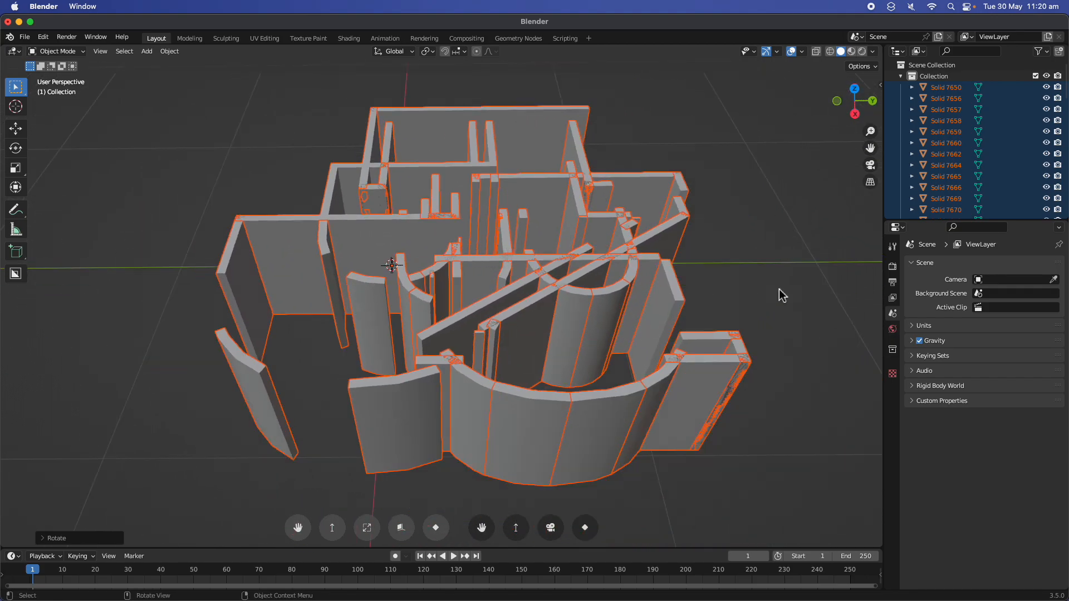
middle_drag(771, 271, 791, 271)
- Make the window full screen and split the 3D viewport, turning the upper area into a Geometry Node Editor
shift+click(678, 276)
ctrl+middle_drag(679, 278, 765, 318)
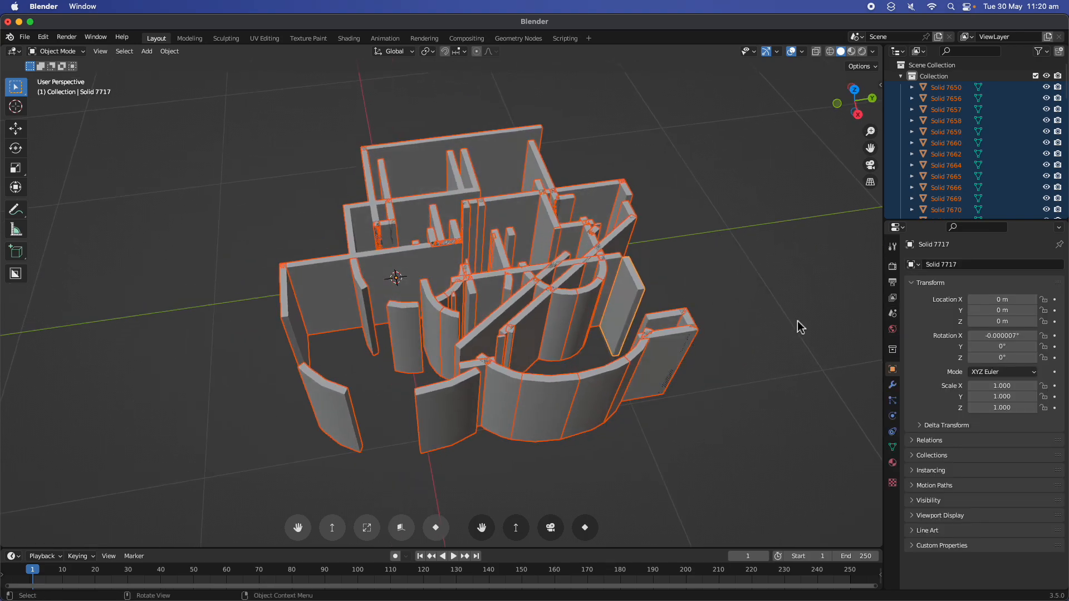
click(892, 386)
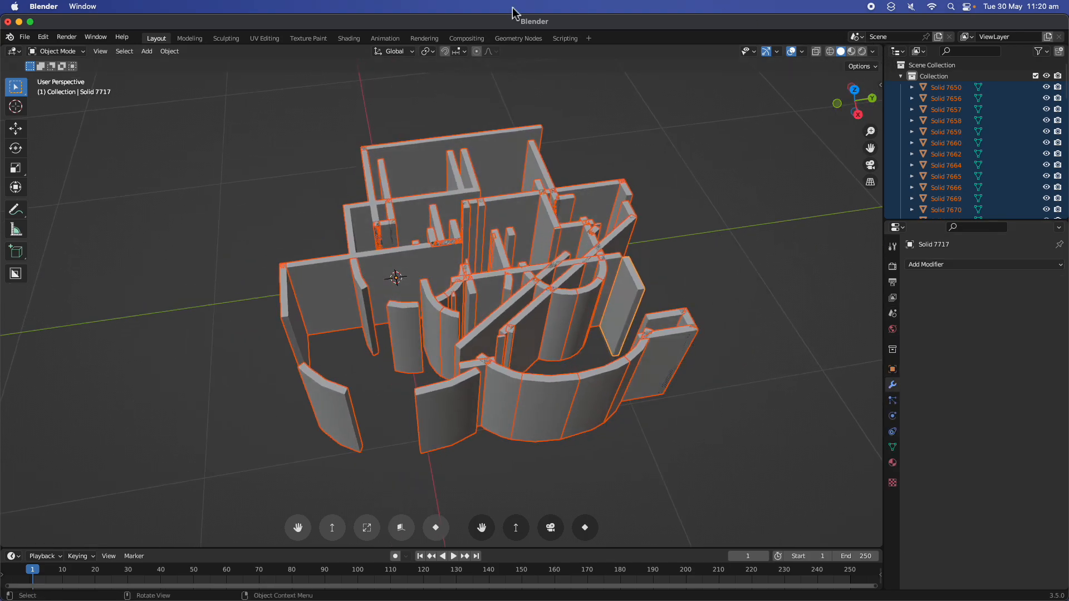
click(30, 21)
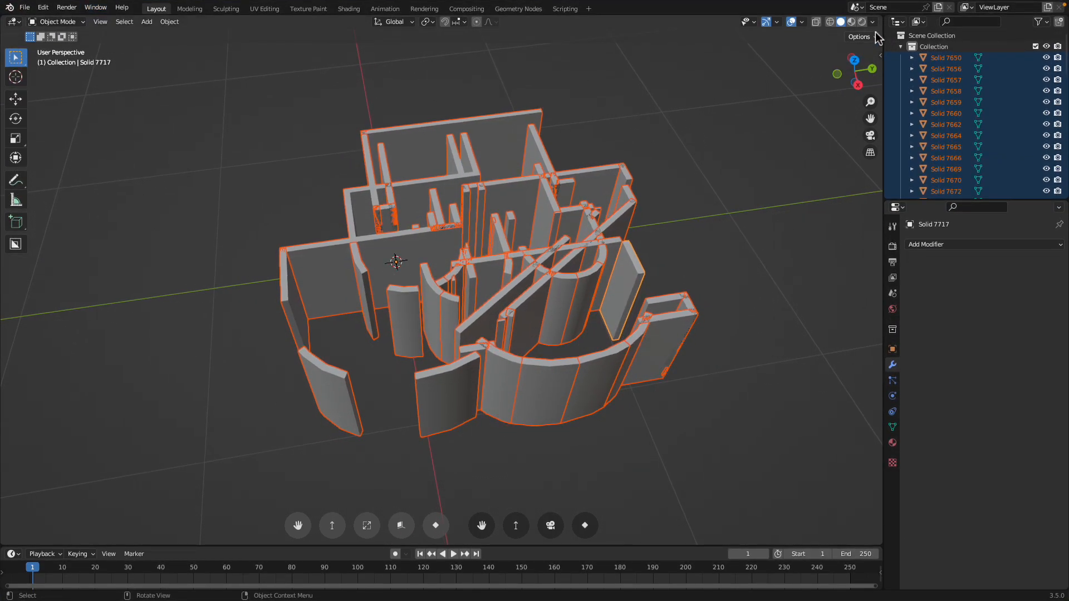
drag(880, 24, 792, 260)
click(14, 21)
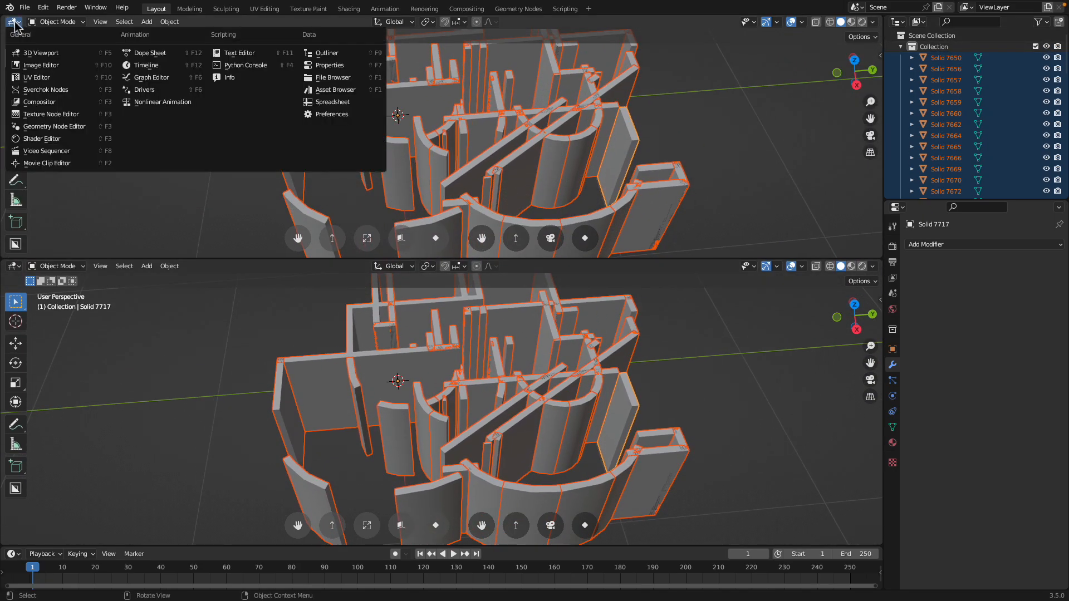
click(55, 127)
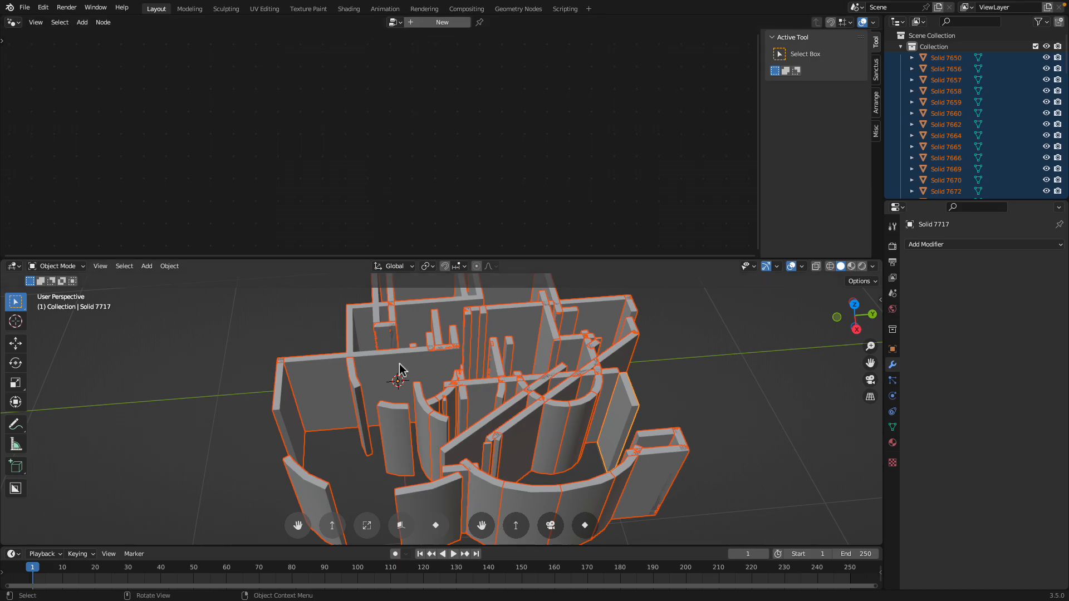
- Add a cube mesh and move it along the negative Y axis, beside the wall solids
scroll(418, 369, down, 5)
middle_drag(270, 338, 325, 324)
click(325, 324)
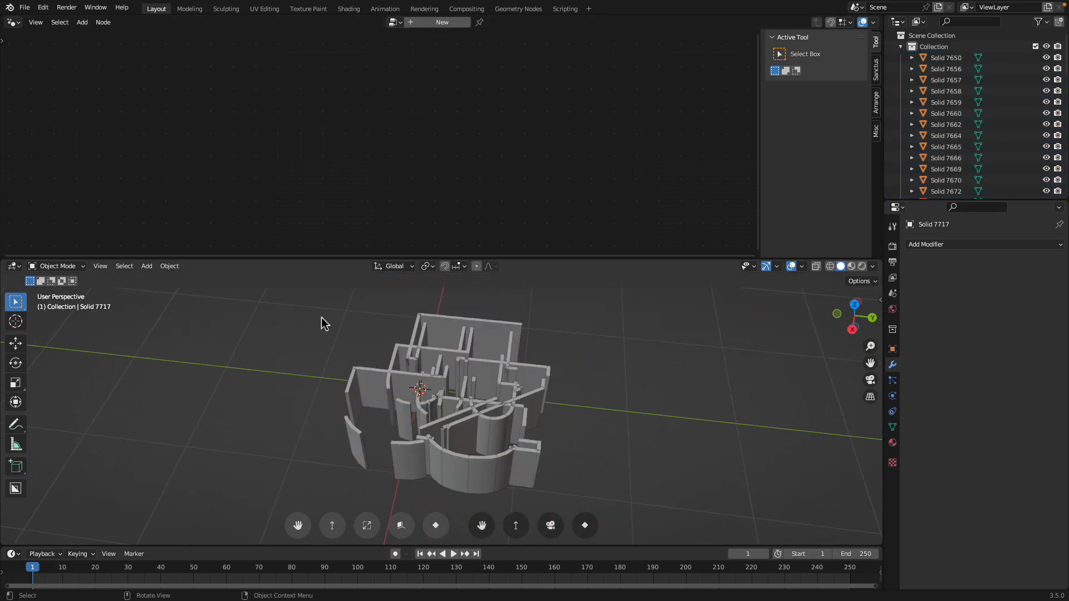
key(shift+a)
mouse_move(325, 312)
click(383, 326)
key(g)
key(y)
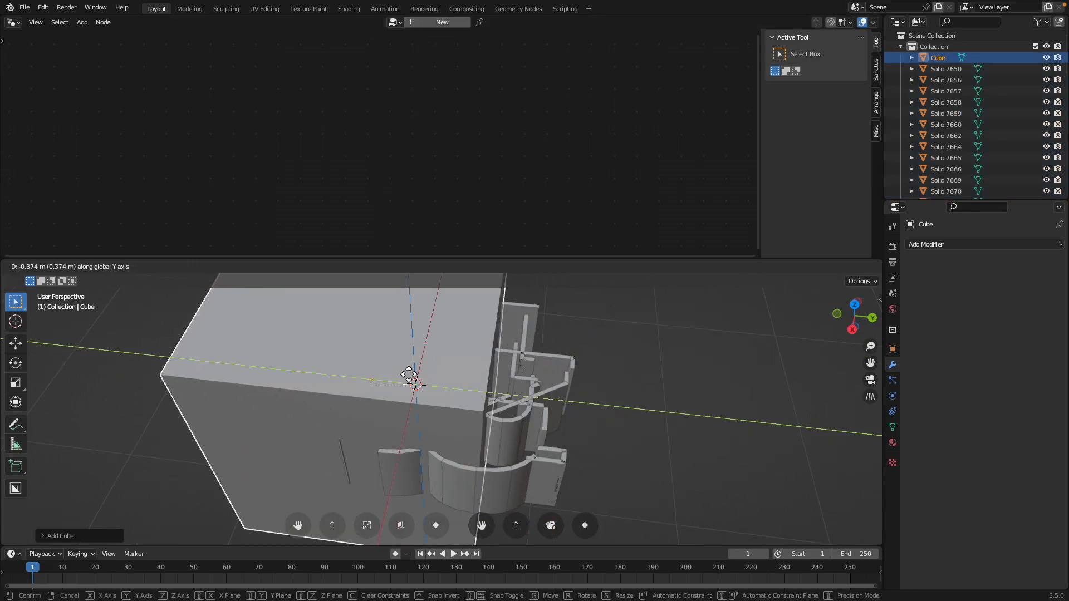
click(418, 384)
- Create a new geometry node tree on the cube and place a Mesh Boolean node above the existing link
click(442, 22)
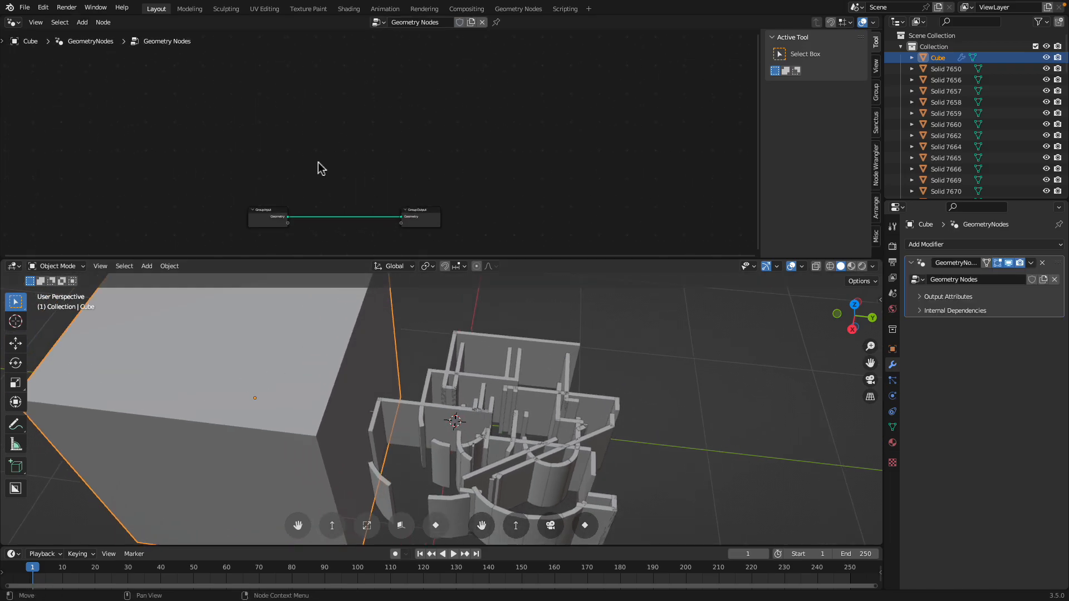
key(Home)
key(shift+a)
click(290, 30)
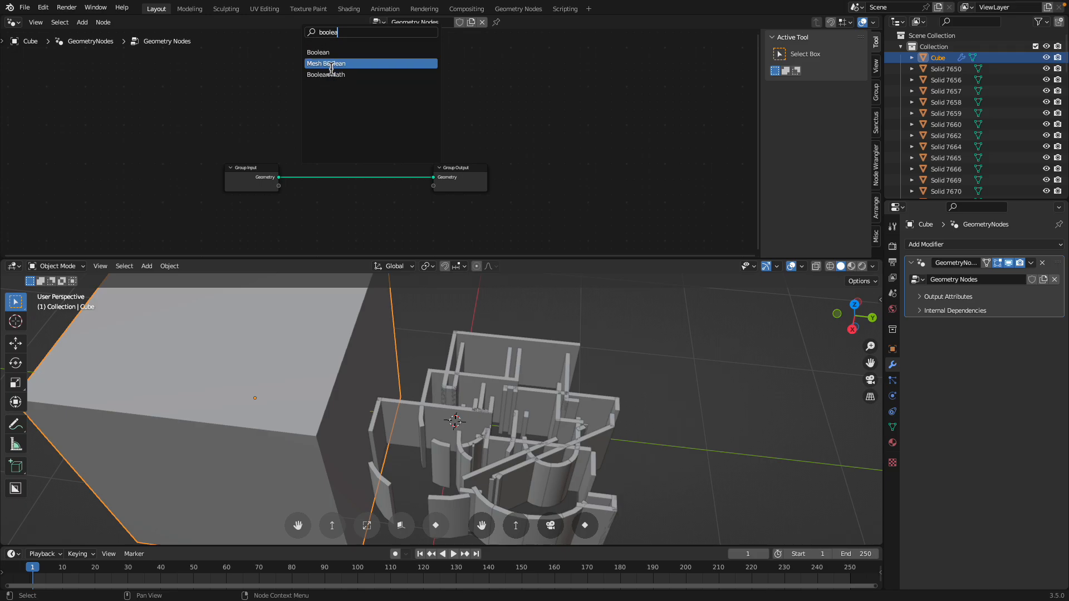
click(329, 65)
click(352, 138)
- Add a Collection Info node before the Mesh Boolean node and assign Collection to it
scroll(352, 138, up, 6)
middle_drag(376, 138, 519, 152)
scroll(443, 143, down, 3)
scroll(473, 138, up, 2)
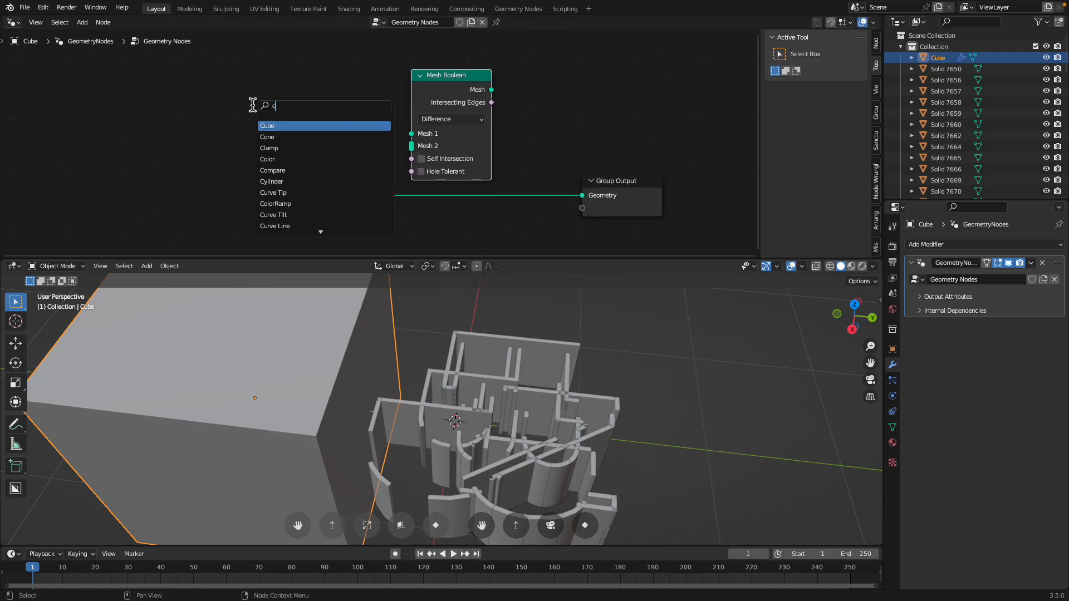
key(Return)
click(235, 98)
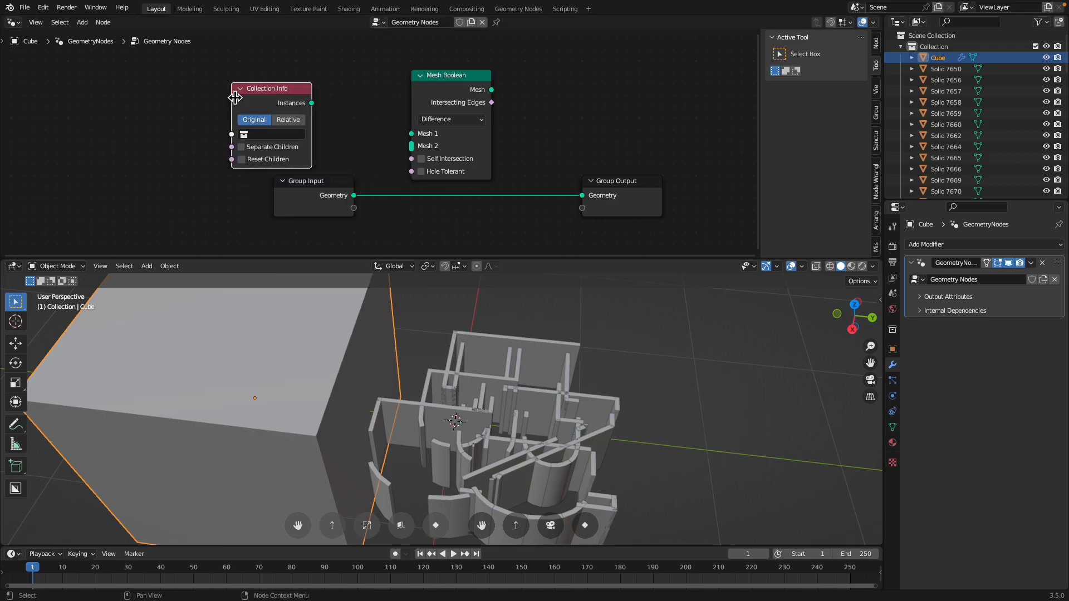
click(269, 135)
key(Return)
- Set Mesh Boolean to Union with Self Intersection enabled and link its Mesh output to Group Output
click(445, 119)
click(448, 136)
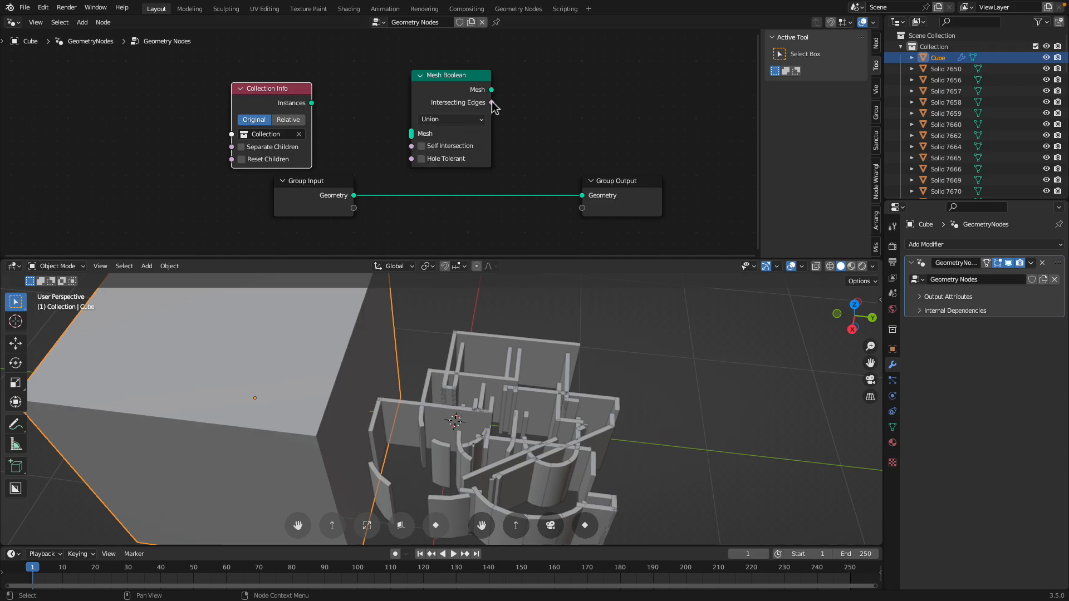
drag(585, 194, 582, 195)
scroll(495, 301, down, 3)
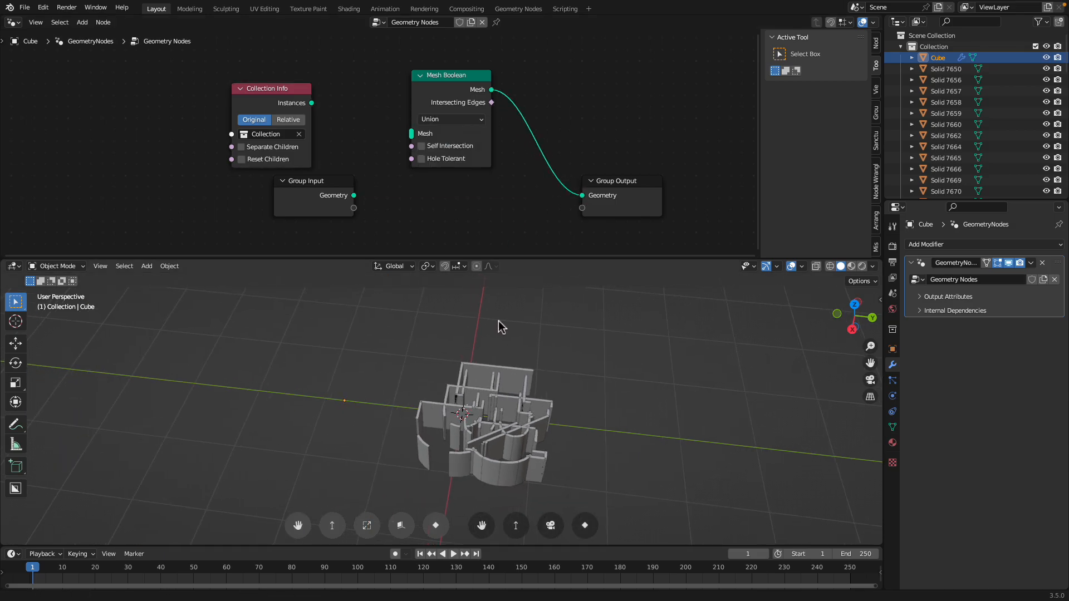
scroll(438, 146, up, 1)
click(438, 146)
- Enable Separate Children on Collection Info and link its Instances output to the Mesh Boolean's Mesh input
scroll(439, 150, up, 1)
drag(294, 100, 277, 154)
drag(397, 124, 420, 132)
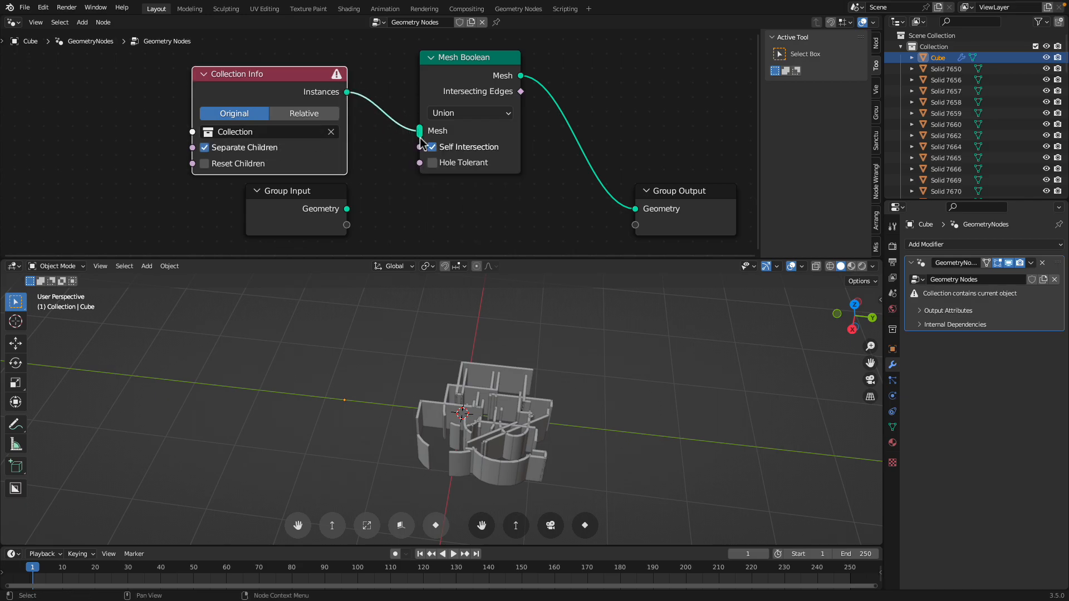
middle_drag(549, 352, 562, 339)
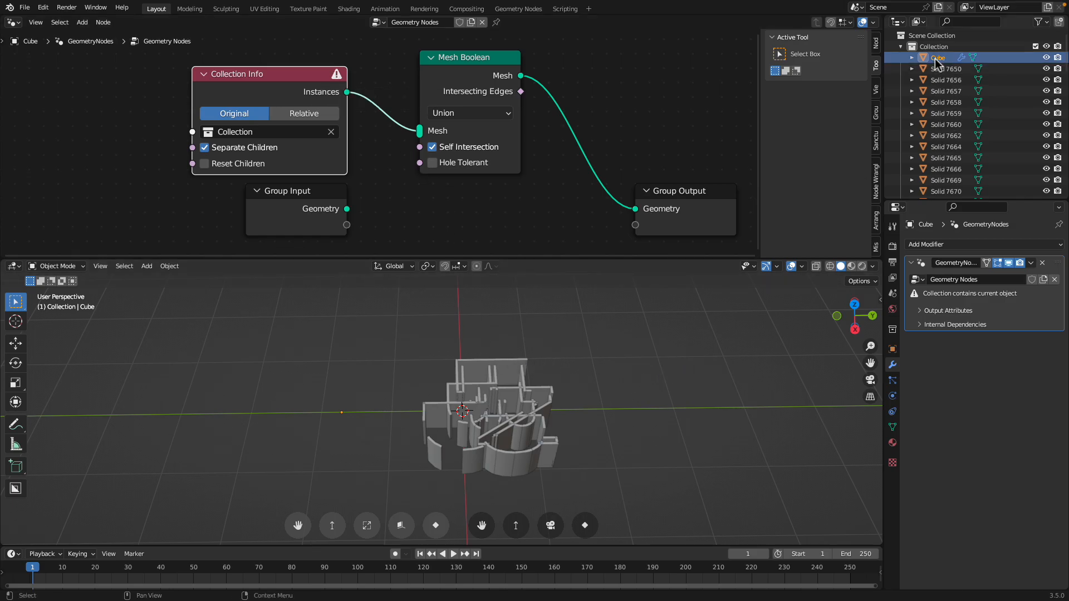
- Move the Cube object out of Collection into the Scene Collection
drag(939, 57, 941, 36)
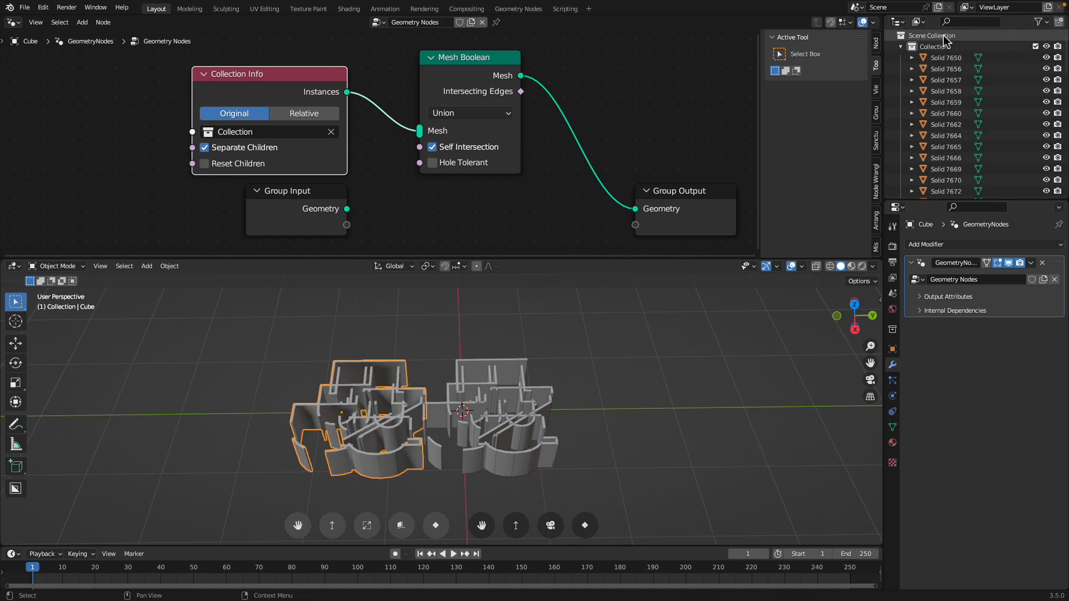
scroll(554, 398, up, 3)
scroll(947, 178, down, 5)
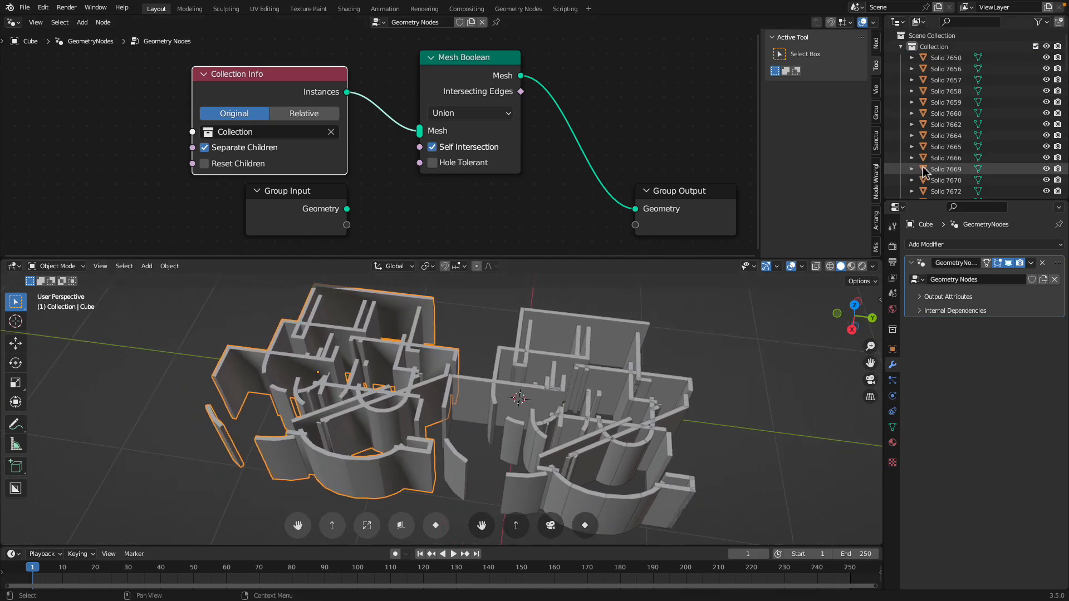
scroll(946, 172, down, 5)
scroll(389, 412, down, 3)
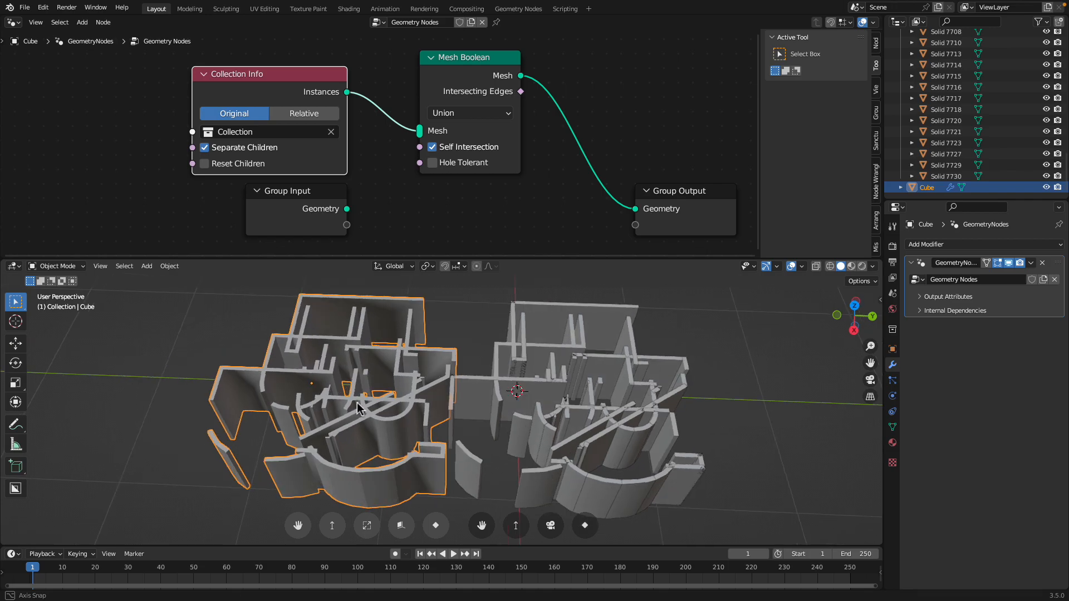
- Move the unioned cube object farther from the original solids and check its merged walls up close
key(g)
click(423, 416)
scroll(440, 415, up, 8)
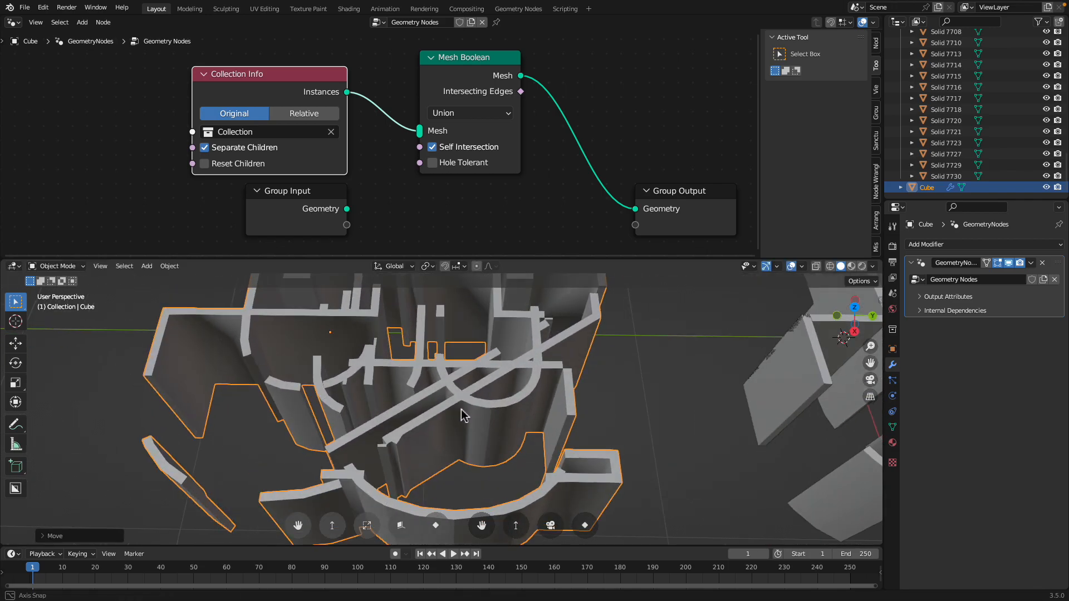
key(z)
click(435, 419)
key(z)
click(473, 425)
middle_drag(473, 426, 503, 404)
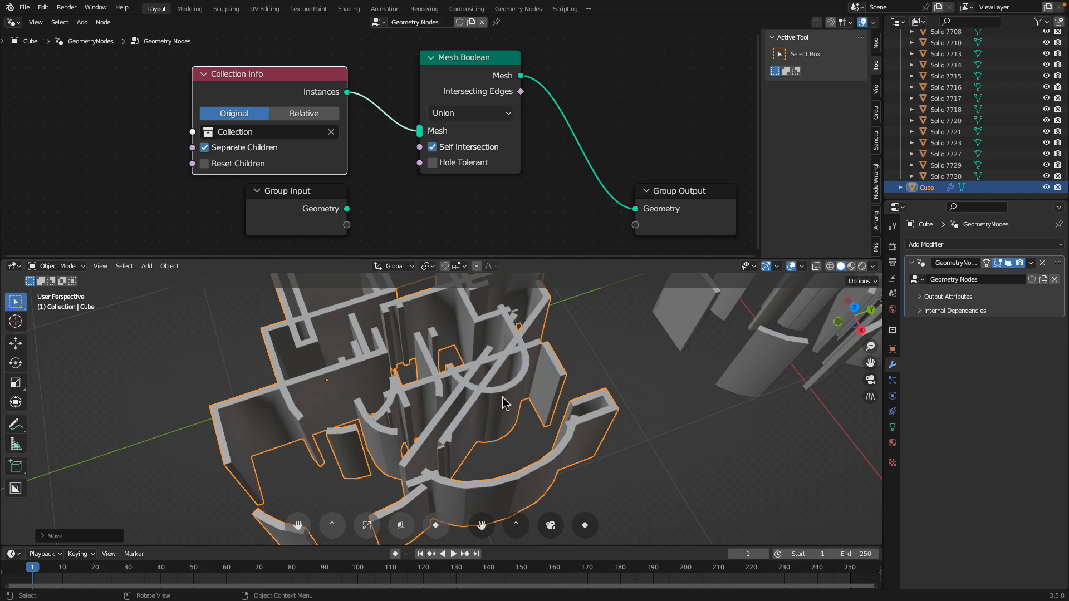
- Rename the Cube object as MAZE
double_click(930, 187)
text(MAZE)
key(Return)
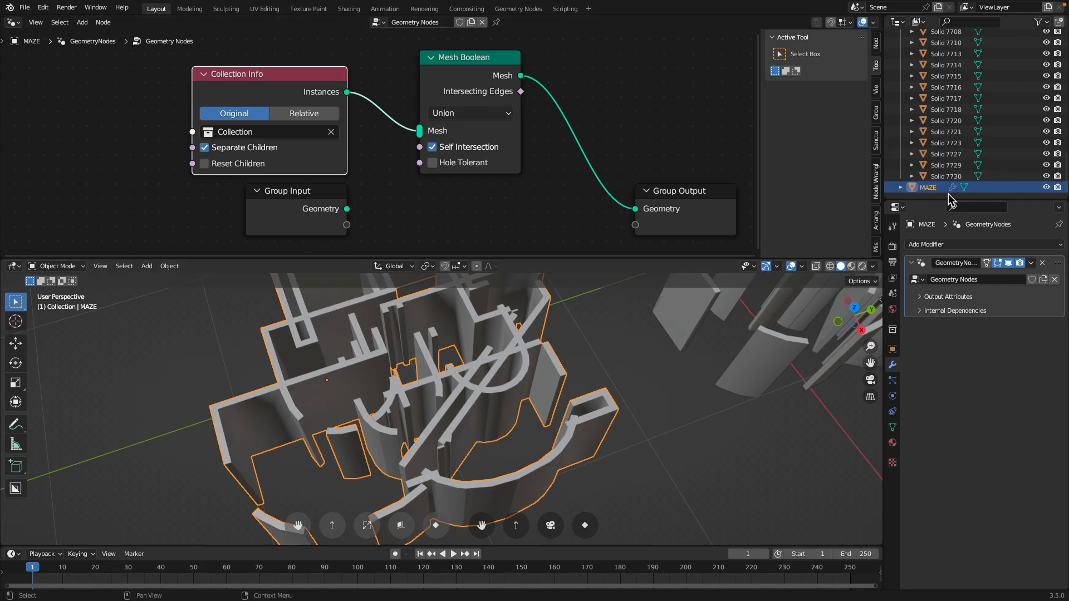
- Disable Separate Children on Collection Info and space out the four nodes in the tree
scroll(334, 201, down, 1)
drag(262, 196, 72, 192)
click(267, 103)
drag(265, 98, 240, 93)
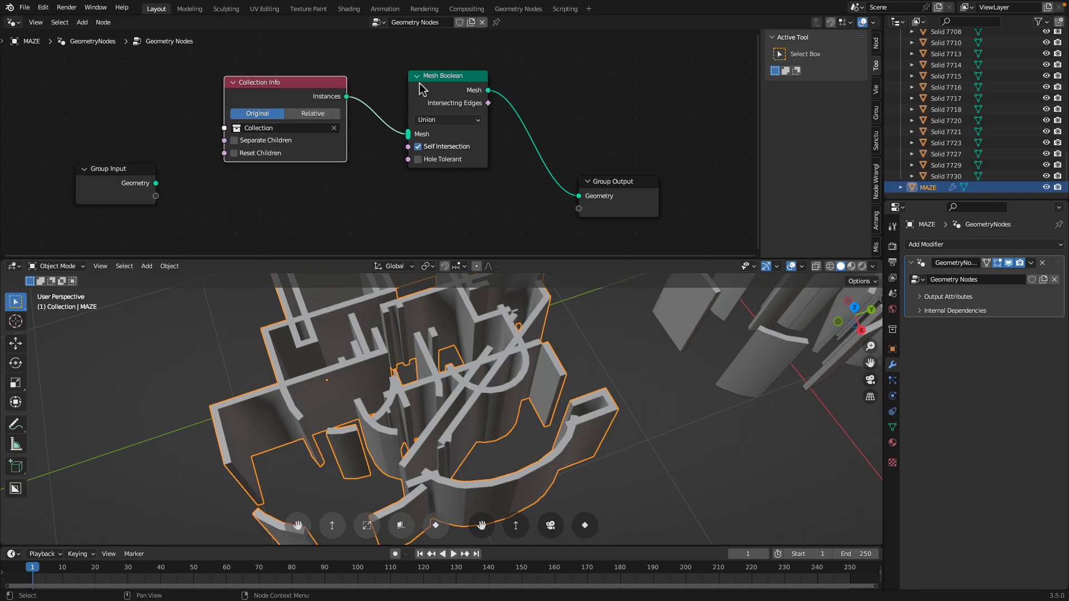
drag(419, 89, 411, 83)
drag(590, 189, 573, 162)
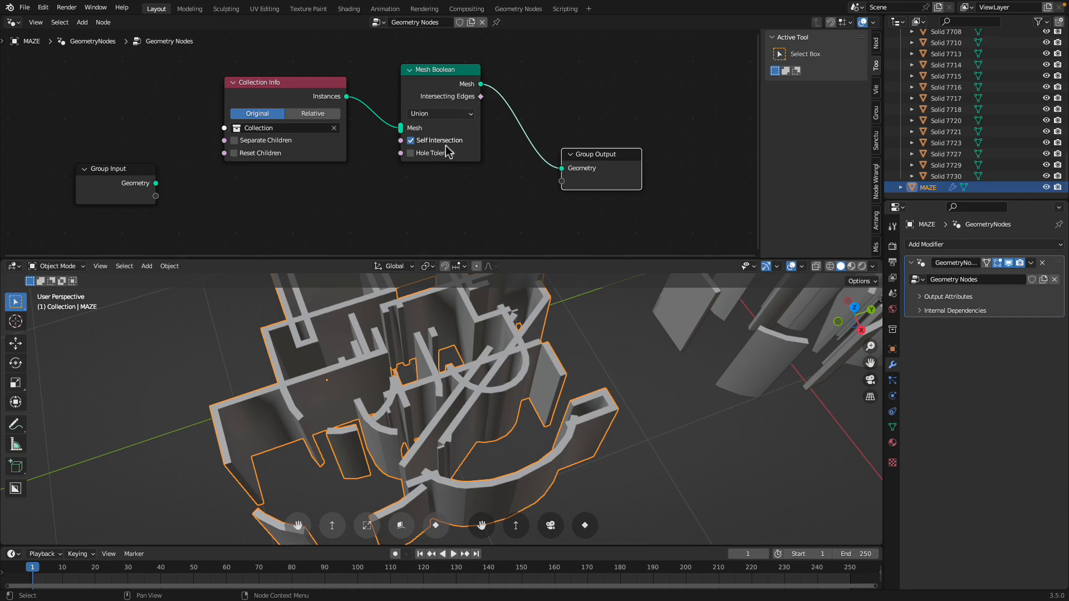
- Enlarge the 3D viewport and compare the MAZE object with the original solids, keeping the boolean operation at Union
click(435, 114)
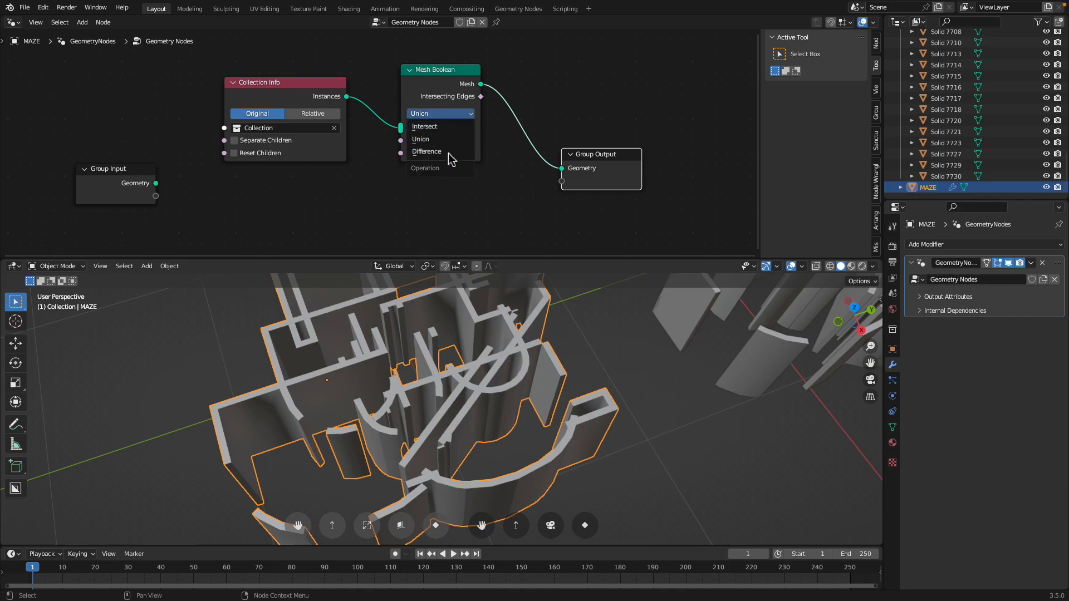
drag(541, 258, 541, 167)
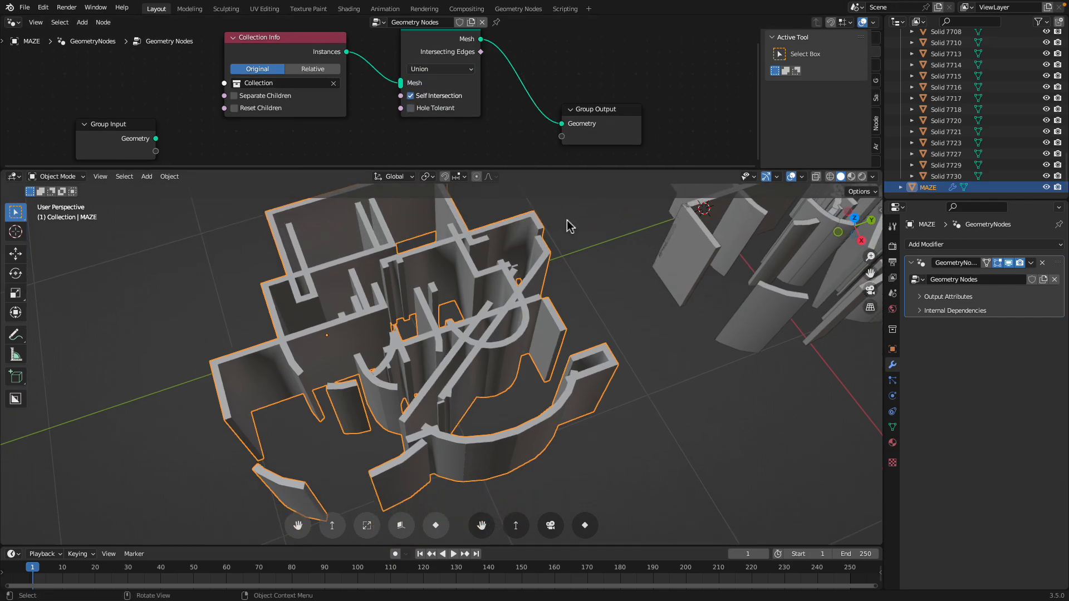
click(455, 71)
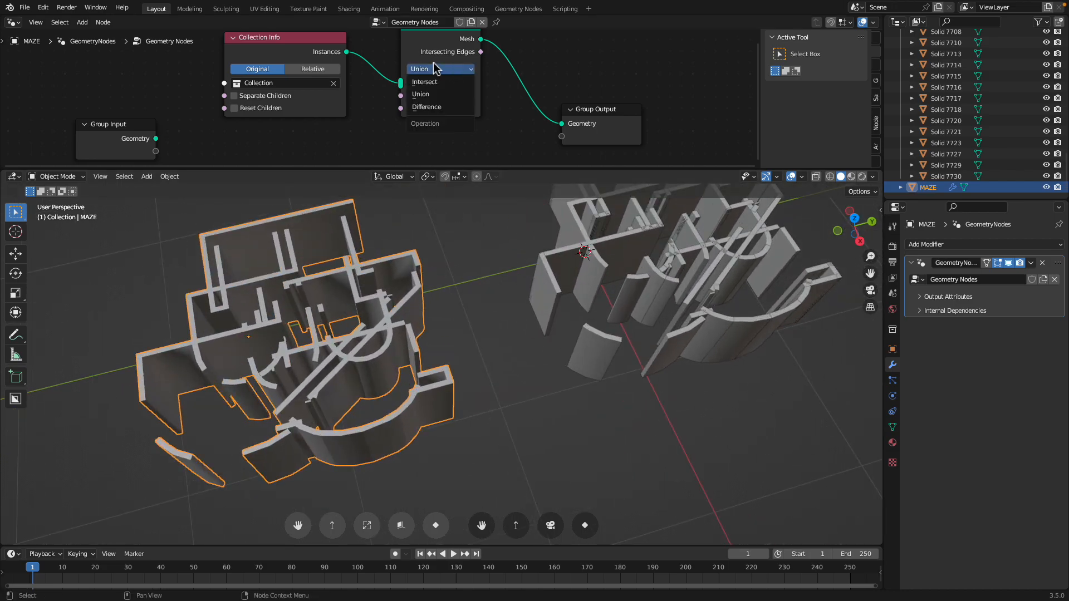
middle_drag(649, 356, 625, 334)
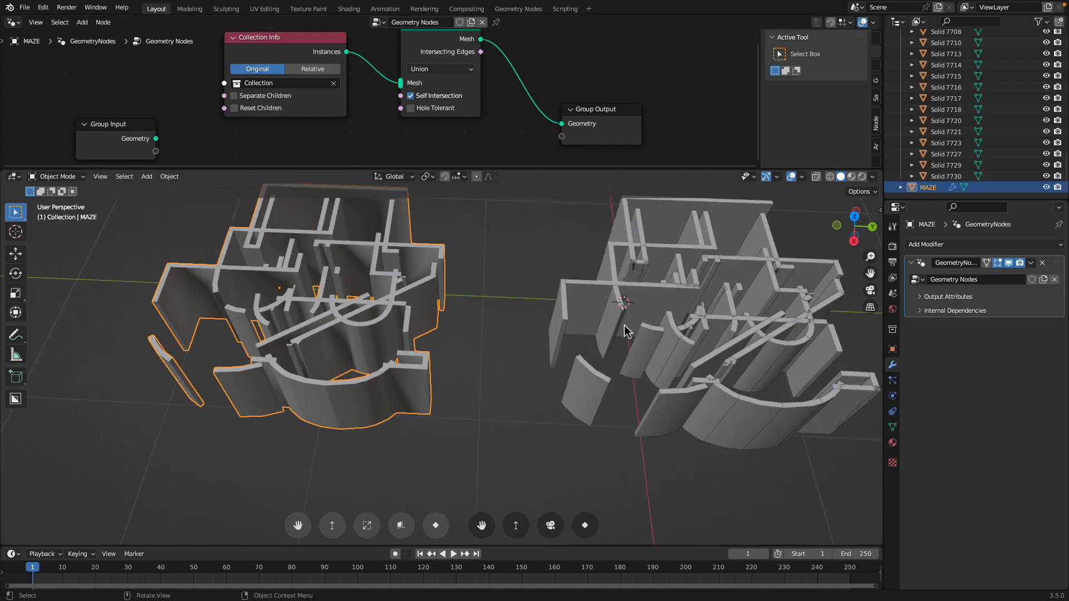
click(644, 299)
click(370, 288)
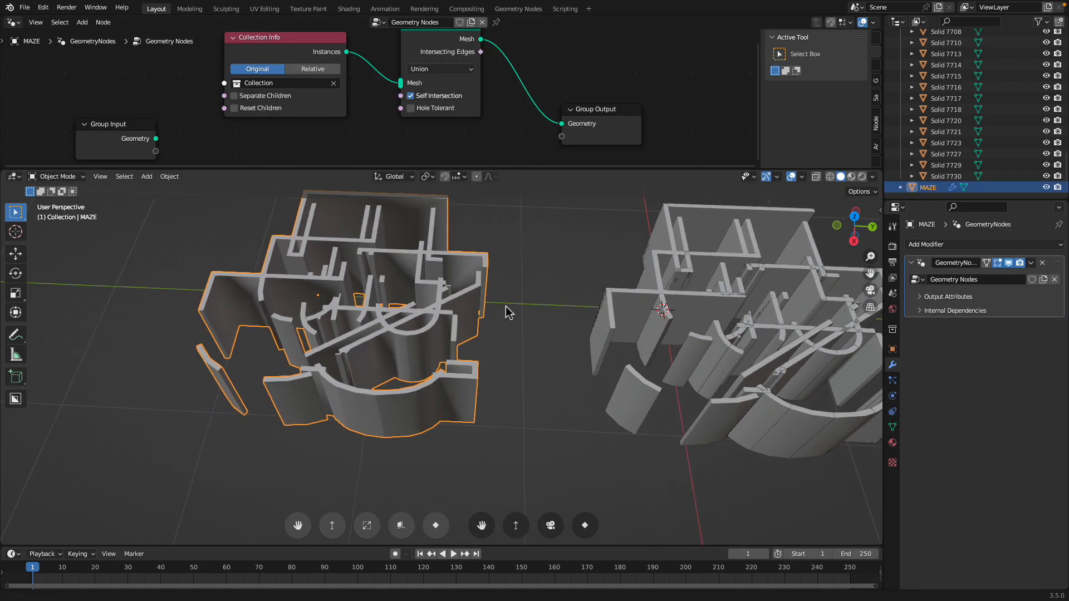
key(KP_Decimal)
scroll(657, 293, down, 3)
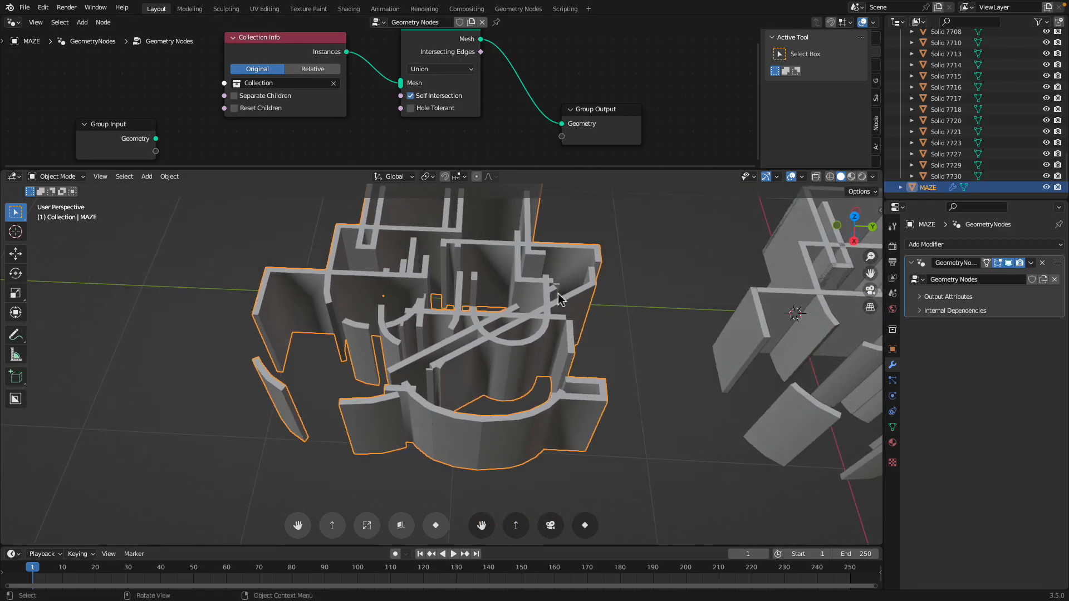
- Duplicate the MAZE object beside the original and convert the copy to a mesh
scroll(560, 301, down, 2)
key(shift+d)
right_click(467, 329)
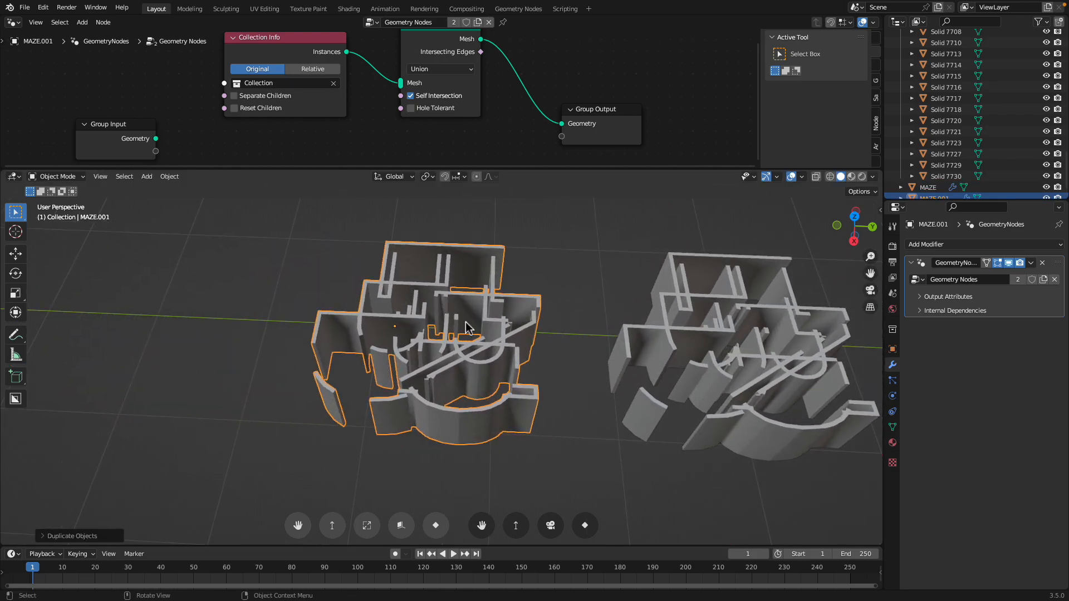
right_click(466, 327)
mouse_move(474, 362)
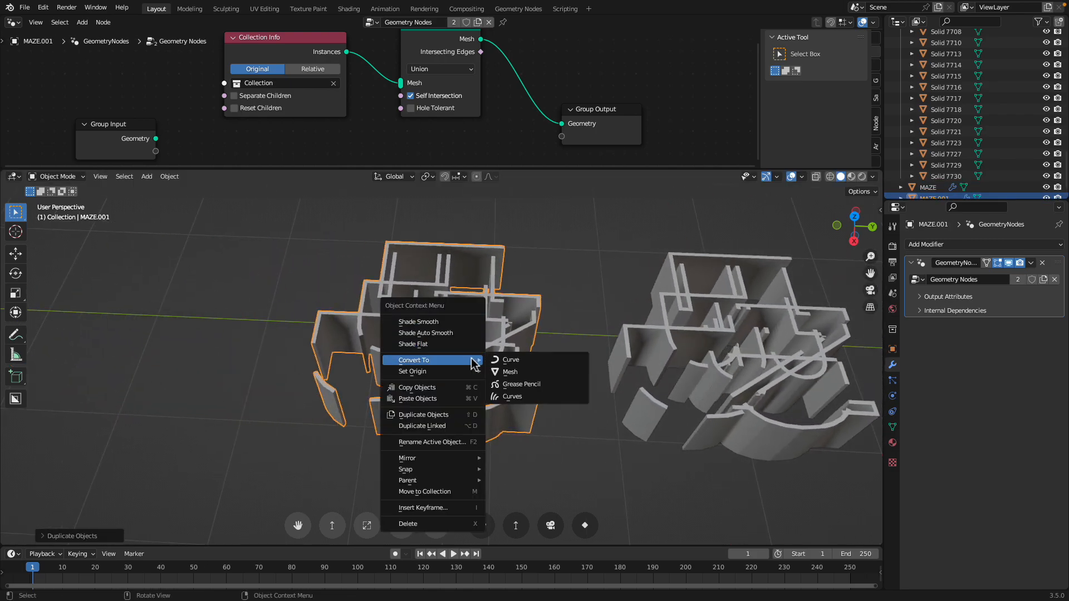
click(503, 371)
mouse_move(503, 372)
middle_down()
mouse_move(525, 362)
mouse_move(504, 362)
middle_up()
- Examine the wall intersections and mesh topology of the MAZE.001 copy up close in Edit Mode
key(Tab)
scroll(520, 370, up, 9)
scroll(529, 361, down, 4)
right_click(503, 362)
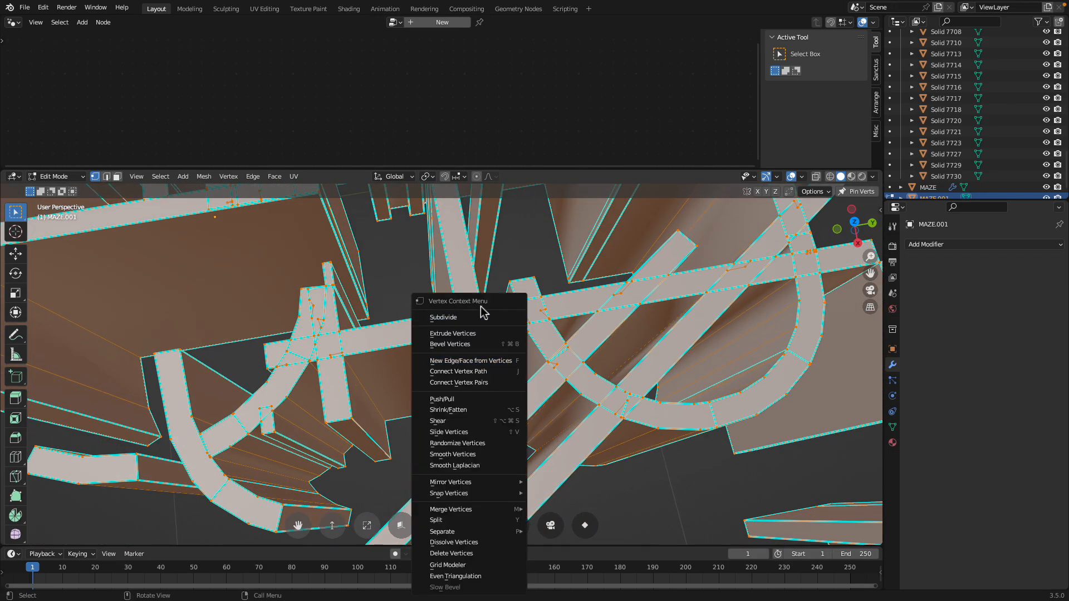
scroll(386, 267, down, 8)
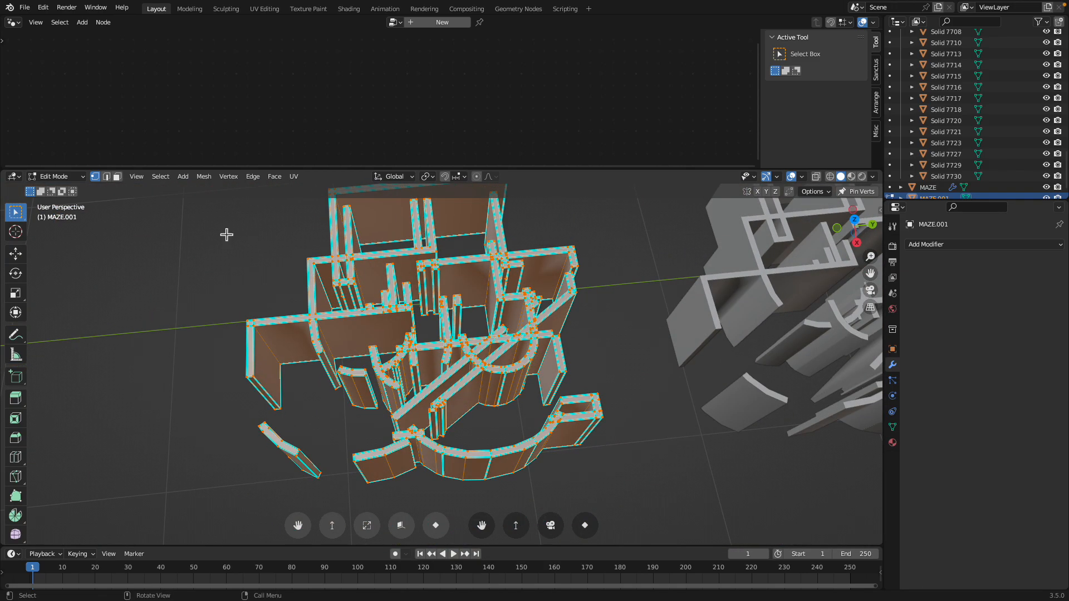
- Switch to face selection and extrude one face of the curved front wall outward
click(117, 177)
scroll(389, 334, up, 3)
mouse_move(474, 445)
middle_down()
mouse_move(484, 453)
mouse_move(490, 435)
middle_up()
click(486, 443)
scroll(406, 458, up, 3)
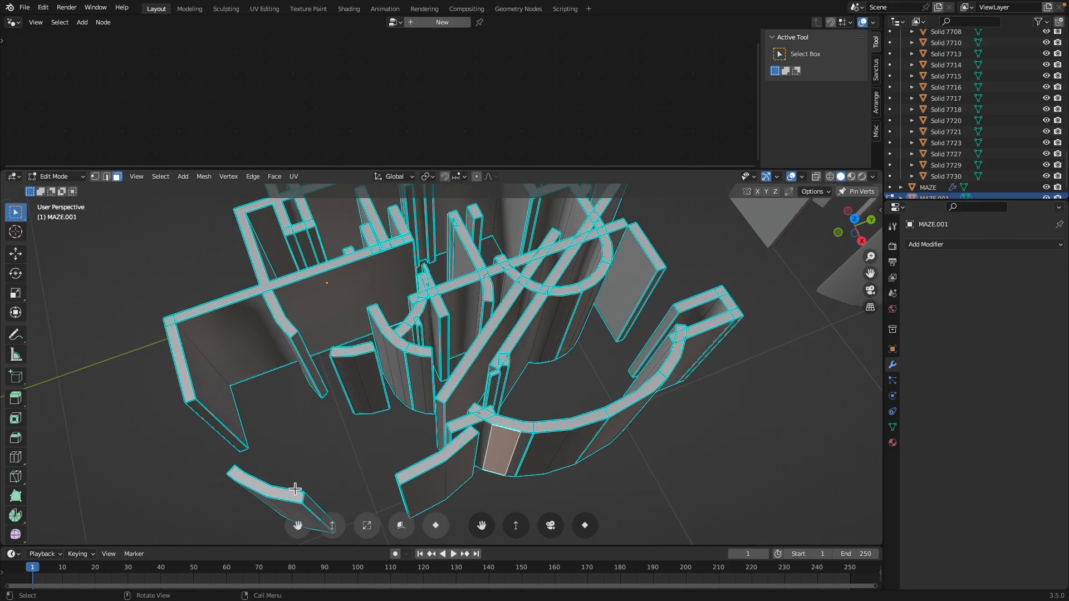
middle_drag(332, 482, 580, 384)
click(574, 416)
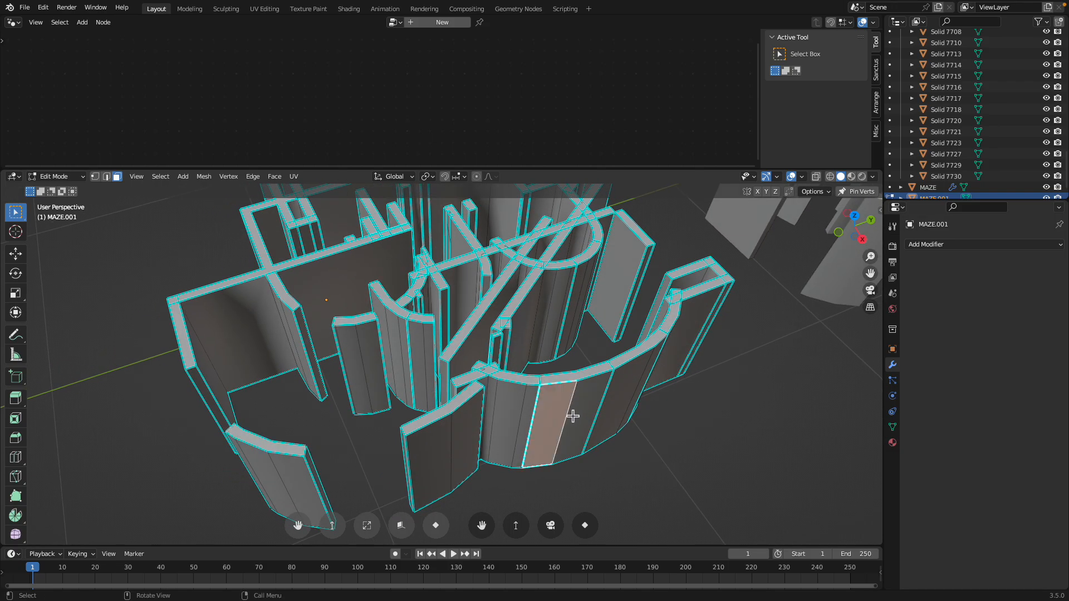
key(ctrl+l)
click(583, 431)
middle_drag(596, 451, 454, 356)
key(e)
click(616, 467)
right_click(436, 350)
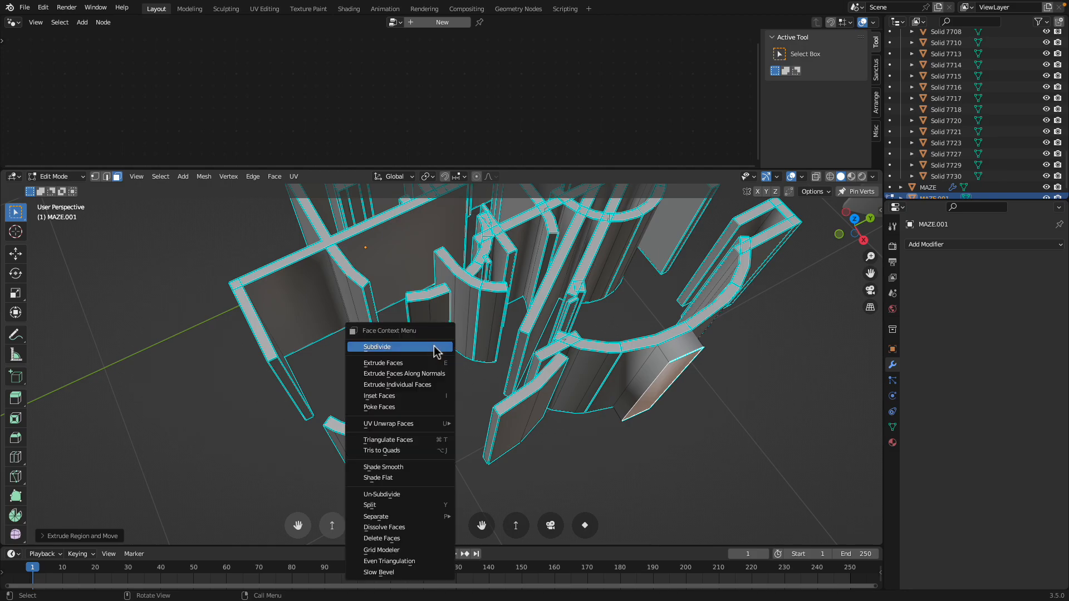
- Extrude a face of the short inner wall and another single wall face outward
click(355, 295)
middle_drag(348, 308, 350, 310)
key(e)
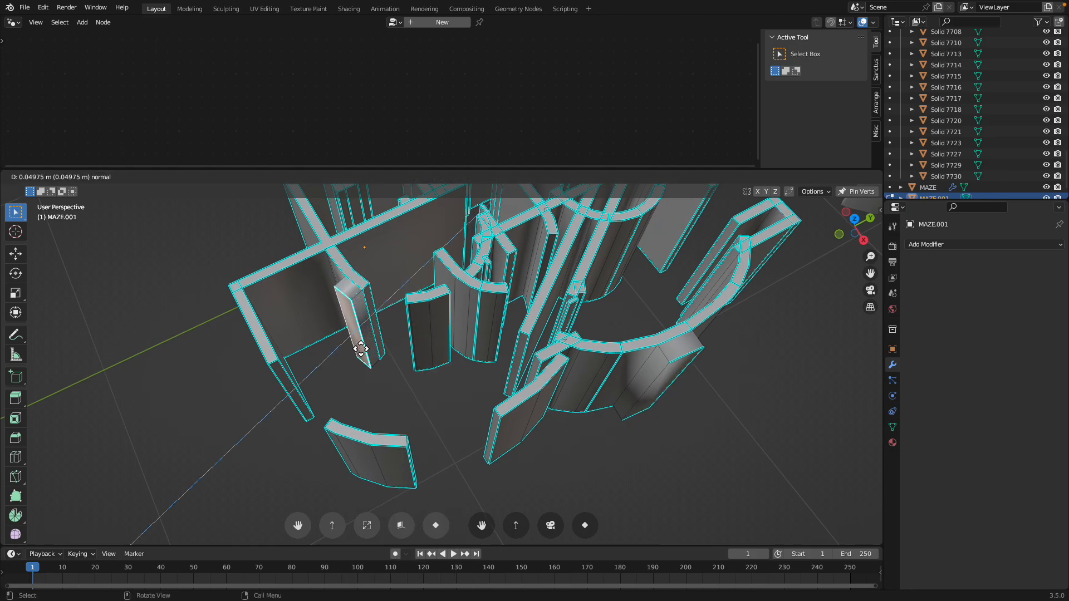
click(351, 353)
middle_drag(351, 354, 316, 400)
click(413, 362)
key(e)
click(425, 390)
- Extrude one more wall face of the maze outward and clear the face selection
click(406, 370)
click(316, 401)
middle_drag(341, 366, 549, 307)
click(406, 334)
key(e)
click(417, 358)
right_click(527, 296)
click(637, 234)
middle_drag(615, 316, 680, 295)
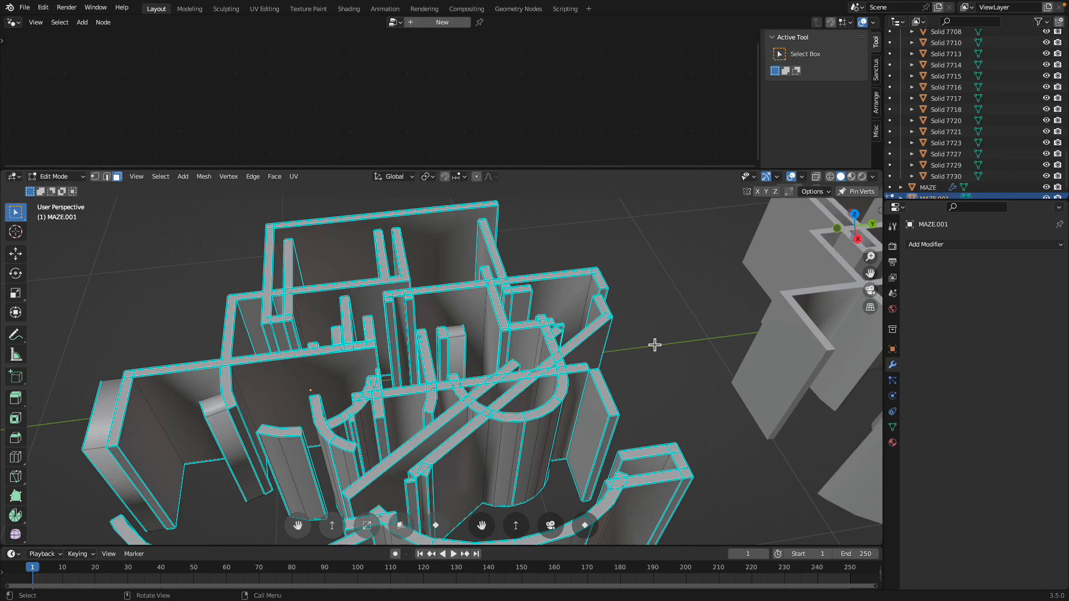
- Check the extruded walls of MAZE.001 in both Object Mode and Edit Mode
key(Tab)
middle_drag(651, 345, 420, 358)
key(Tab)
scroll(401, 376, up, 5)
click(395, 378)
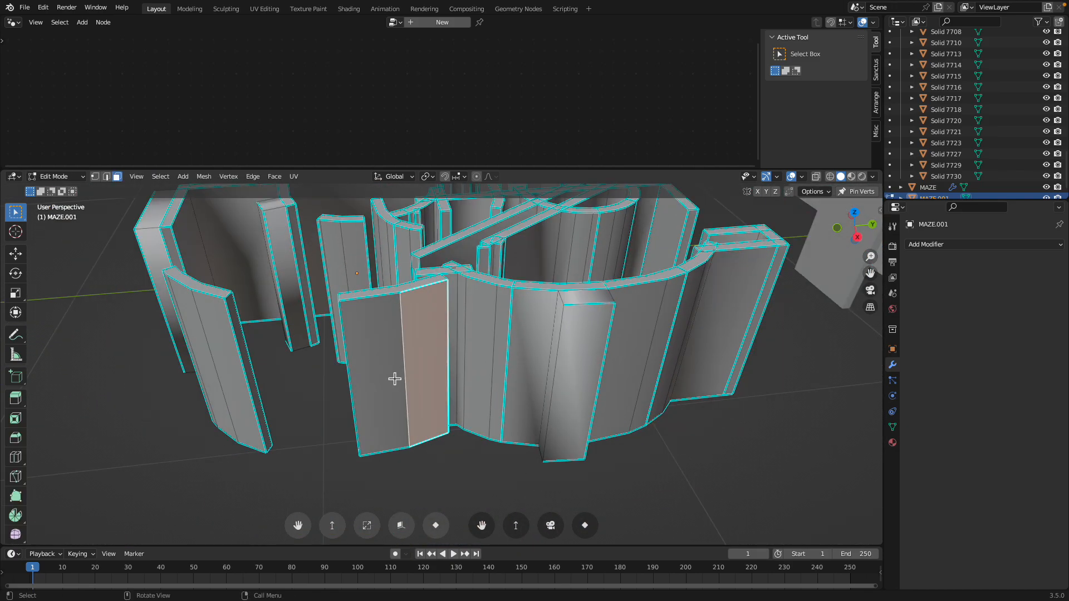
scroll(395, 379, down, 3)
key(Tab)
middle_drag(470, 349, 504, 348)
- Cut four non-destructive box-shaped openings through the outer walls of MAZE.001
click(15, 400)
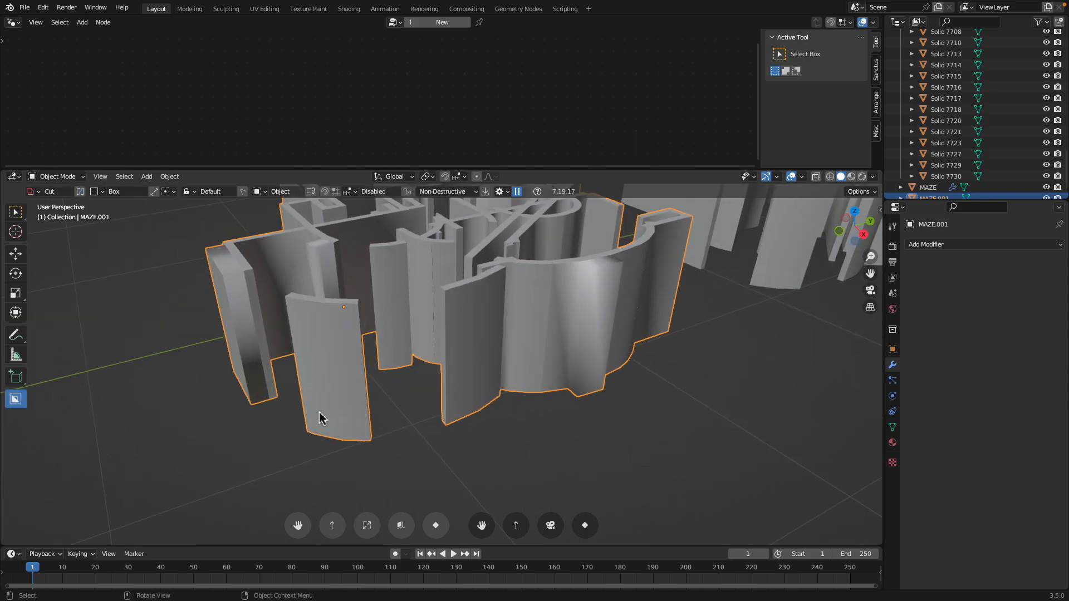
scroll(439, 410, up, 2)
drag(452, 374, 393, 416)
middle_drag(351, 415, 371, 410)
scroll(371, 410, down, 2)
drag(362, 437, 398, 475)
mouse_move(400, 460)
middle_down()
mouse_move(477, 453)
mouse_move(465, 466)
mouse_move(425, 467)
middle_up()
mouse_move(455, 515)
mouse_down()
mouse_move(412, 434)
mouse_move(423, 428)
mouse_up()
middle_drag(423, 428, 364, 415)
drag(264, 417, 336, 461)
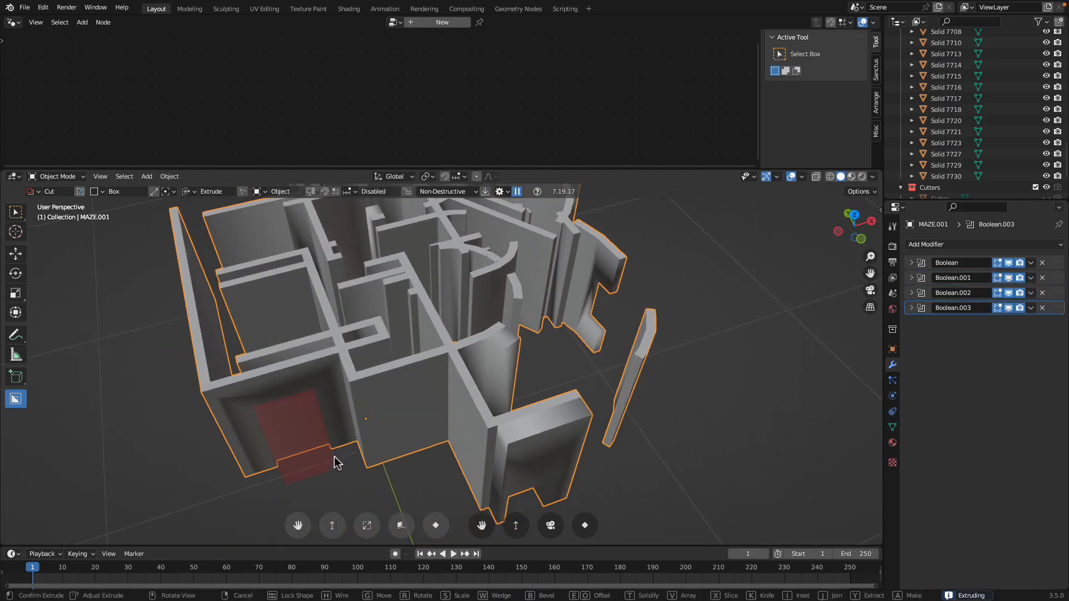
click(314, 394)
middle_drag(314, 395, 360, 382)
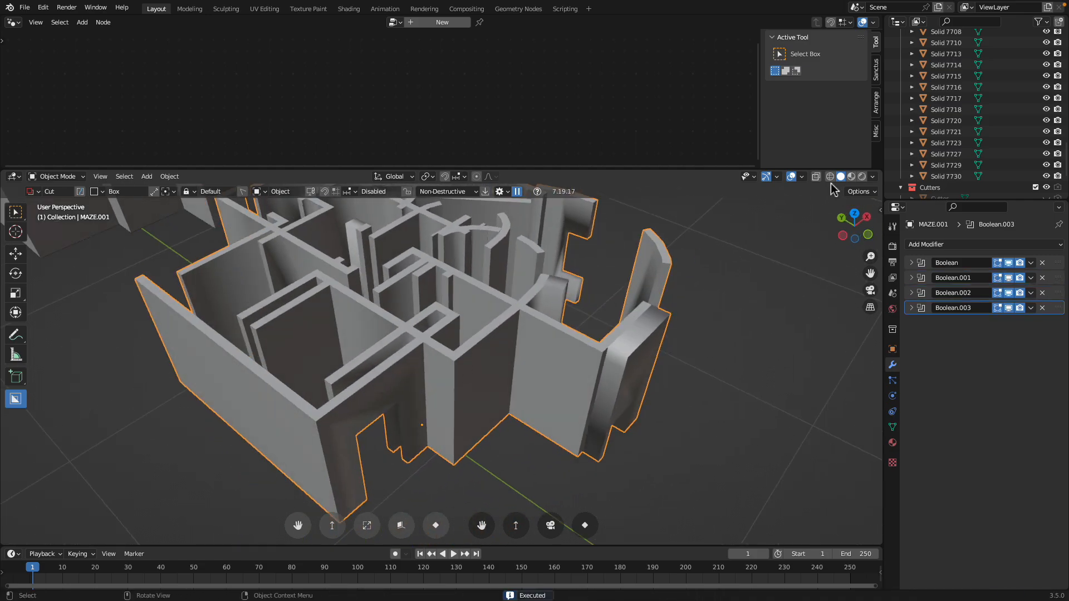
- Enable Cavity in the viewport shading options to emphasize the wall edges
click(873, 177)
click(810, 427)
scroll(663, 374, down, 3)
mouse_move(663, 375)
middle_down()
mouse_move(678, 339)
mouse_move(659, 394)
mouse_move(663, 358)
middle_up()
scroll(523, 352, up, 5)
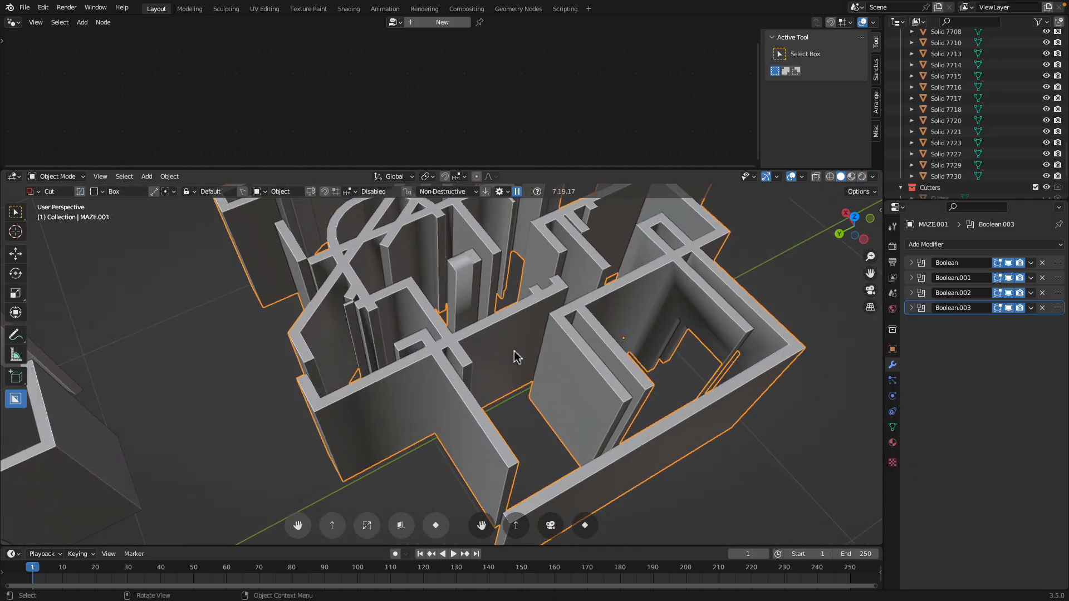
- Cut five more box-shaped openings through the walls across the inside of MAZE.001
middle_drag(523, 352, 486, 359)
middle_drag(428, 407, 462, 373)
mouse_move(426, 371)
mouse_down()
mouse_move(461, 412)
mouse_move(471, 388)
mouse_up()
middle_drag(471, 388, 513, 371)
drag(513, 370, 558, 386)
mouse_move(558, 386)
middle_down()
mouse_move(544, 406)
mouse_move(473, 416)
mouse_move(464, 399)
middle_up()
drag(463, 399, 494, 434)
mouse_move(495, 434)
middle_down()
mouse_move(518, 382)
mouse_move(603, 351)
mouse_move(523, 333)
middle_up()
mouse_move(522, 333)
mouse_down()
mouse_move(539, 406)
mouse_move(544, 363)
mouse_up()
middle_drag(544, 363, 375, 384)
drag(376, 384, 382, 419)
click(350, 389)
right_click(295, 343)
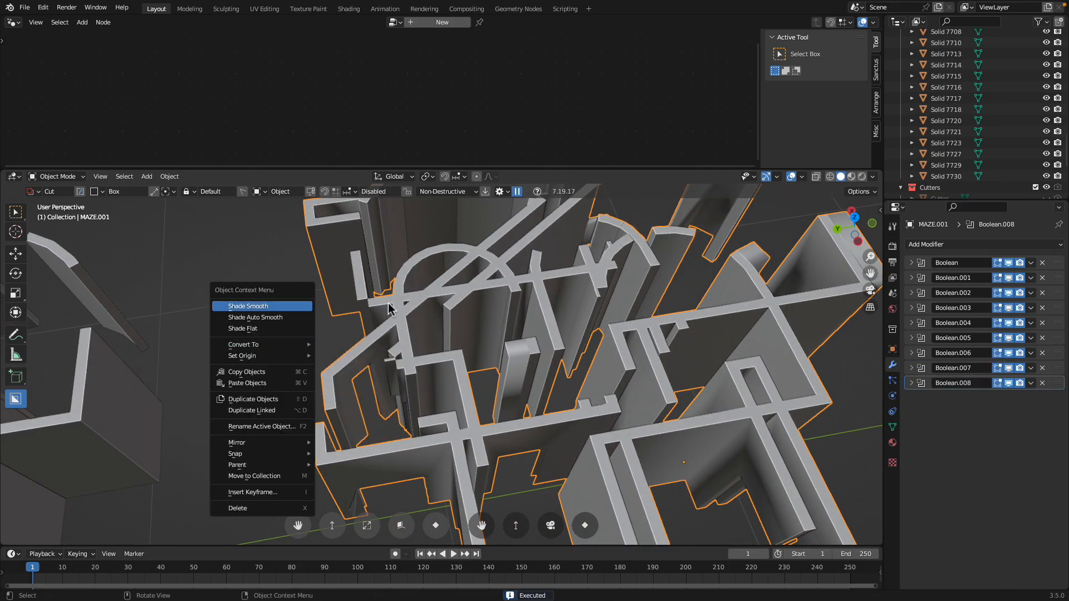
scroll(543, 362, down, 4)
middle_drag(534, 378, 556, 361)
drag(554, 355, 561, 363)
middle_drag(561, 363, 606, 310)
middle_drag(529, 287, 526, 304)
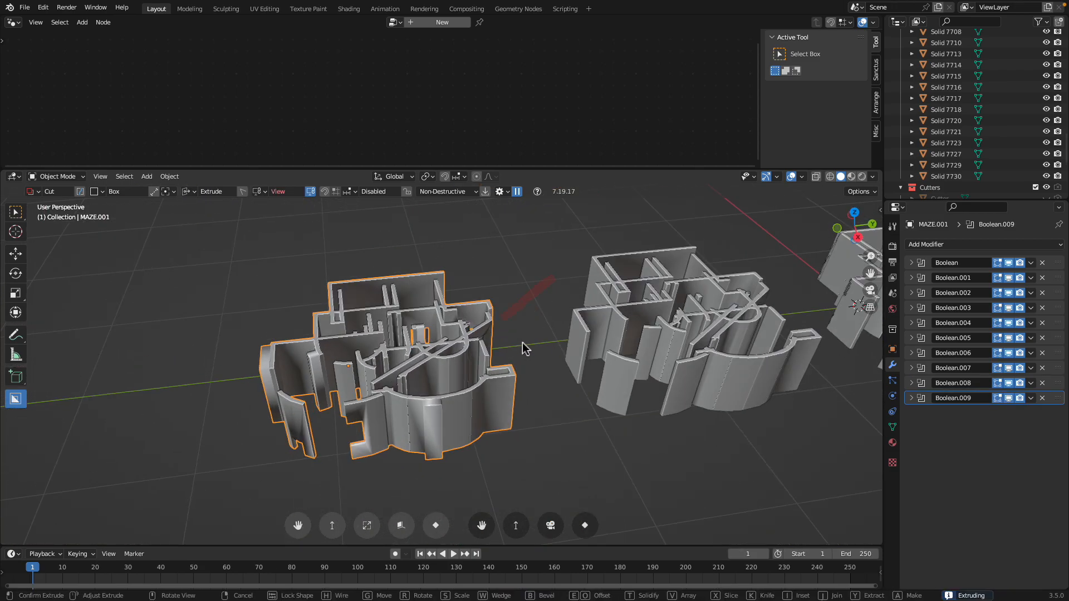
right_click(535, 366)
middle_drag(535, 366, 624, 332)
- Switch between Plasticity and Blender to compare the original solids with the cut MAZE.001 mesh, ending in Plasticity with the solids deselected
key(ctrl+Left)
key(ctrl+Right)
key(ctrl+Right)
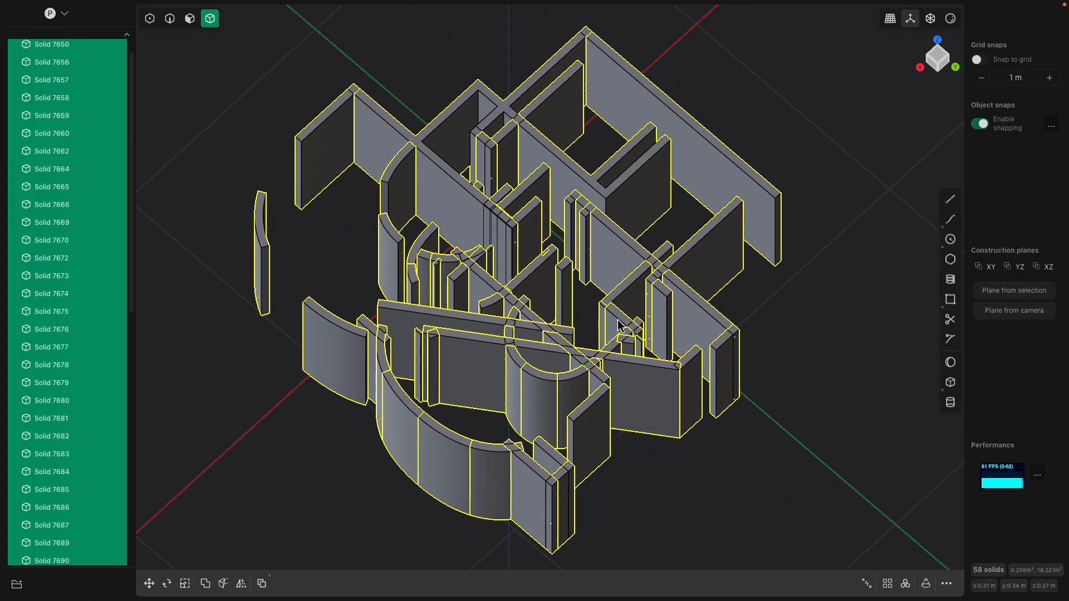
key(Escape)
middle_drag(587, 285, 518, 362)
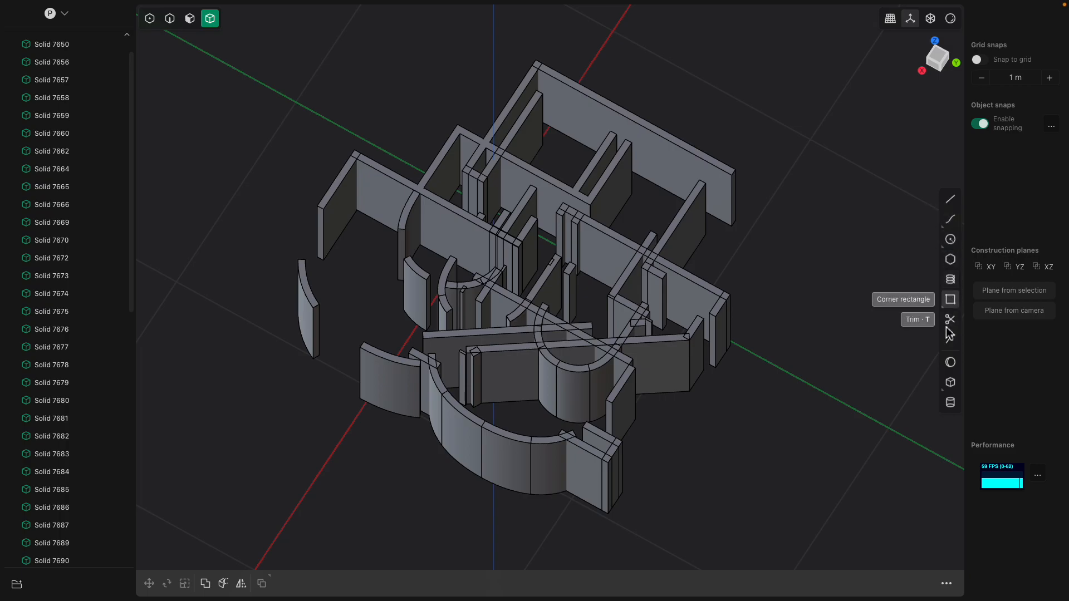
key(ctrl+Left)
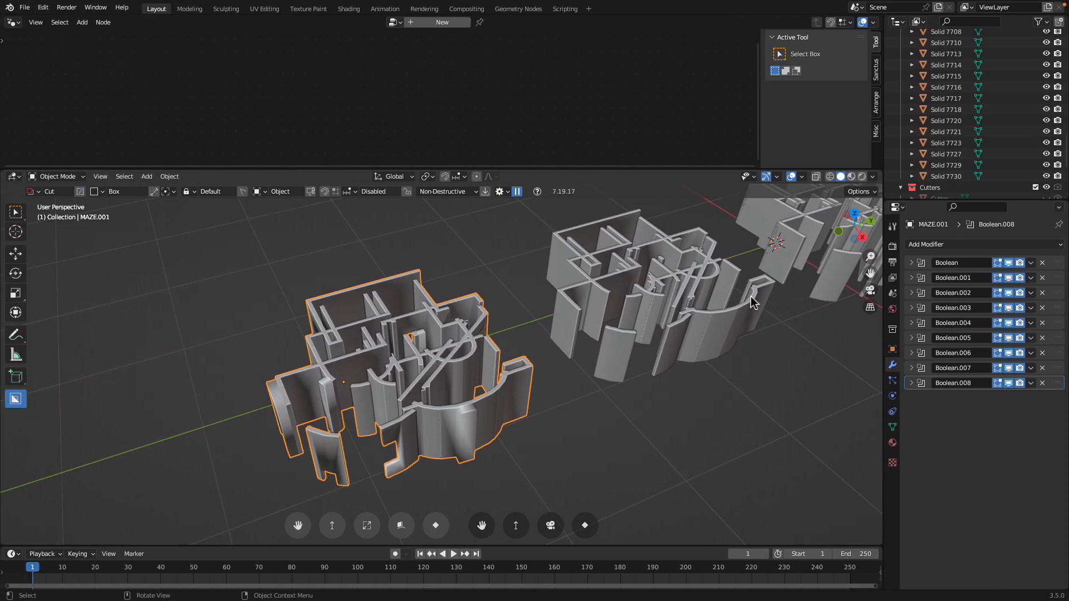
middle_drag(660, 339, 362, 334)
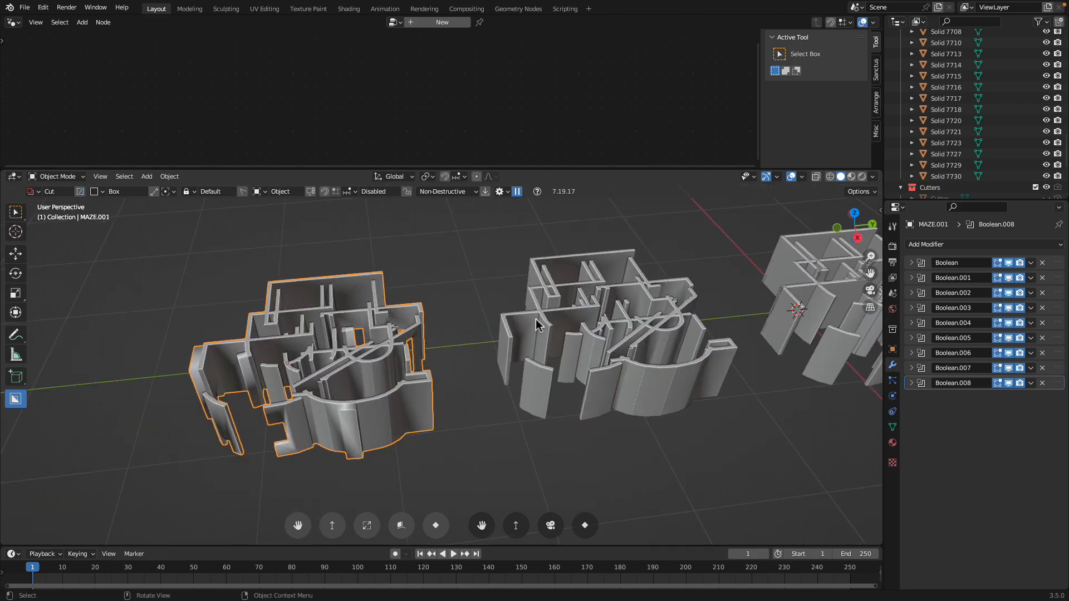
key(ctrl+Right)
middle_drag(536, 319, 603, 336)
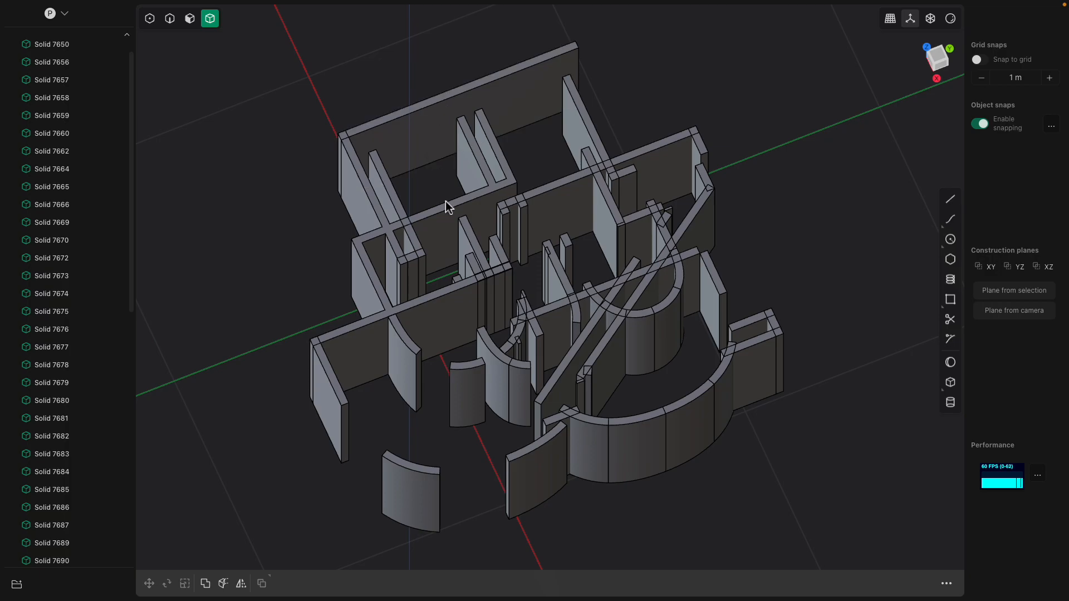
click(328, 409)
click(402, 375)
click(402, 376)
click(401, 378)
click(401, 379)
click(399, 377)
scroll(431, 299, up, 2)
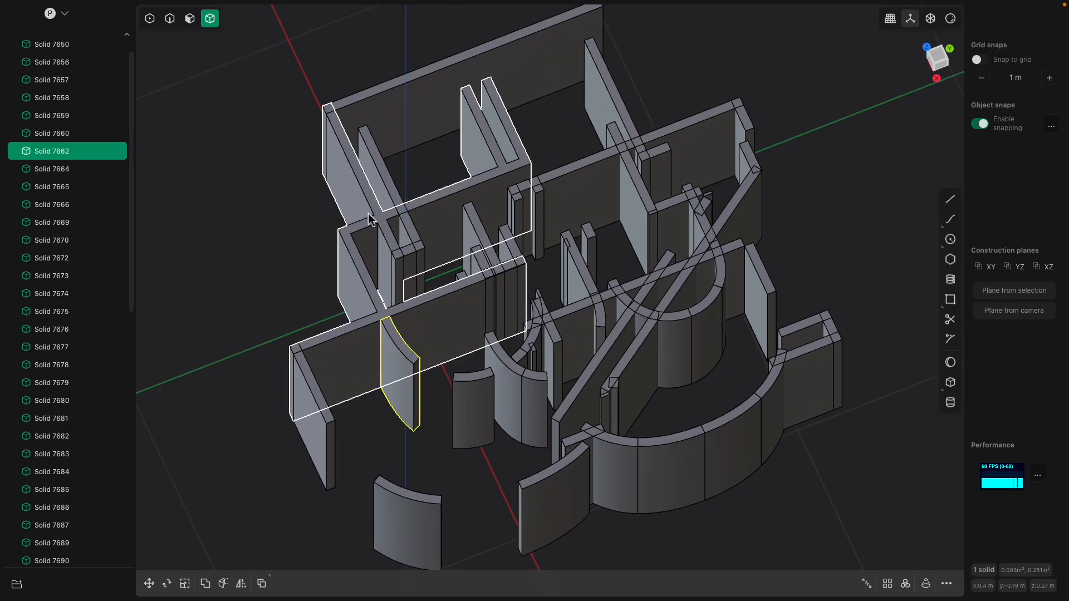
click(354, 283)
click(356, 286)
click(356, 290)
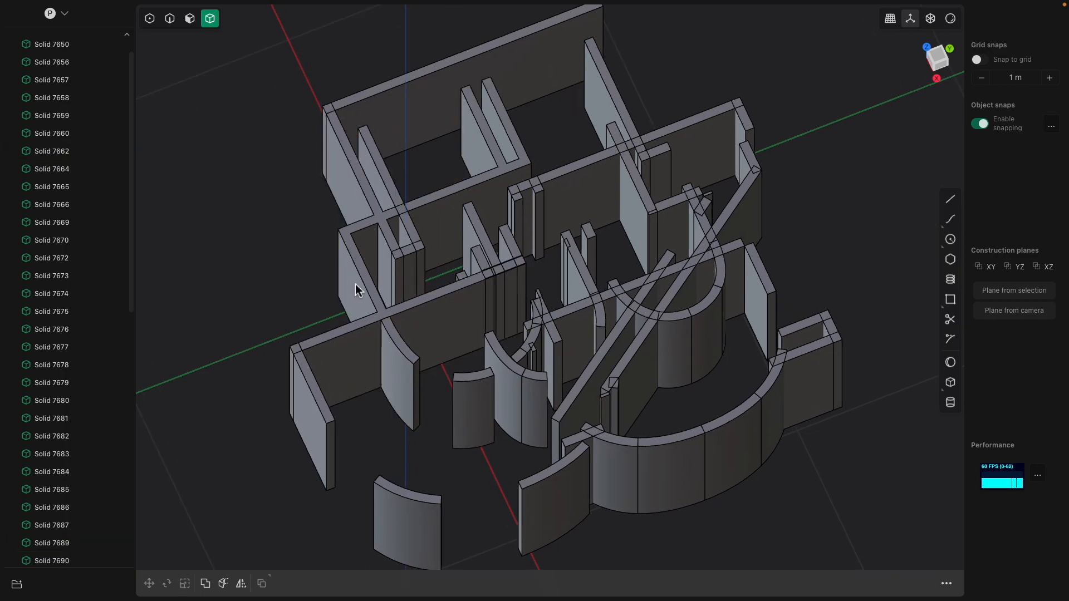
middle_drag(360, 295, 398, 322)
- Enable face and edge selection alongside solids, and offset the side wall's face by about 0.16 m to thicken the wall
click(398, 322)
shift+click(189, 20)
shift+click(170, 19)
click(367, 372)
drag(354, 393, 319, 466)
middle_drag(319, 467, 562, 438)
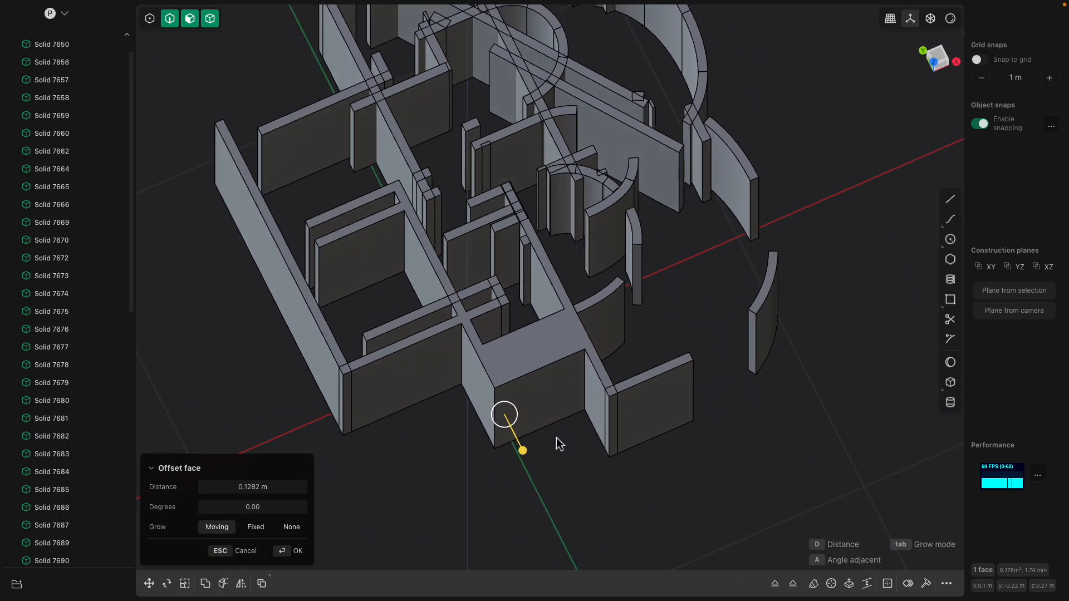
drag(523, 453, 559, 465)
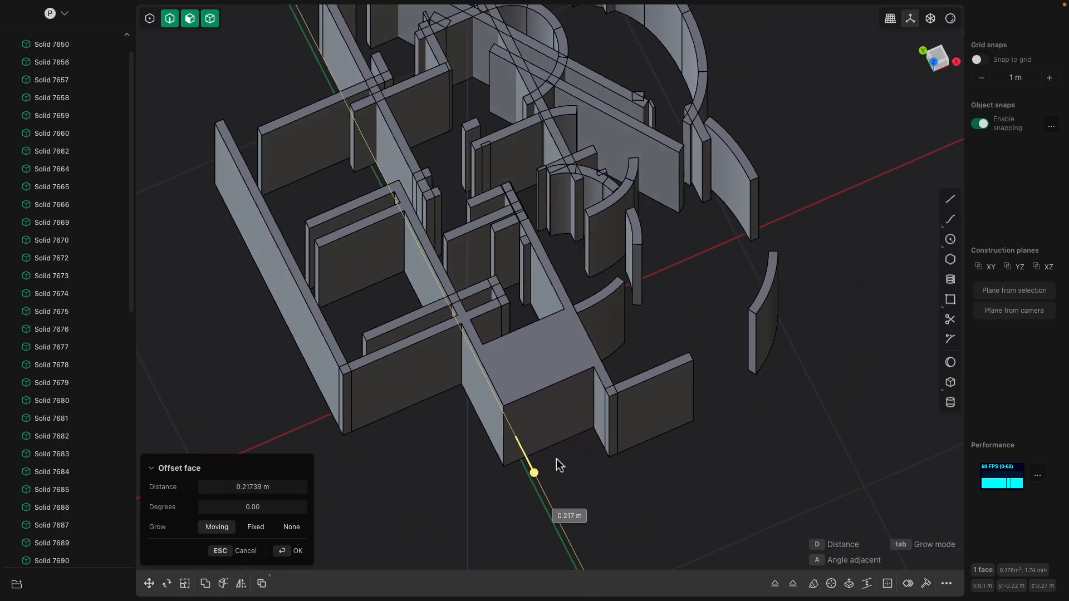
middle_drag(547, 451, 643, 272)
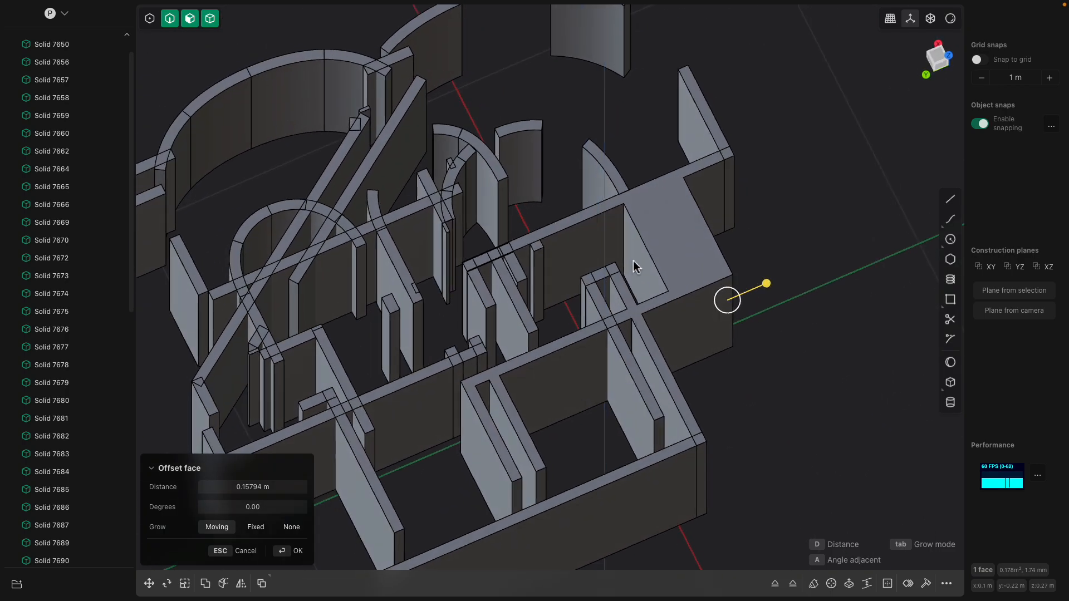
mouse_move(643, 273)
mouse_down()
mouse_move(601, 274)
mouse_move(465, 334)
mouse_move(645, 285)
mouse_up()
right_click(716, 296)
- Fillet the outer vertical edge of the thickened wall and adjust the size of its rounded face
middle_drag(716, 296, 702, 283)
click(699, 325)
middle_drag(736, 329, 709, 337)
click(704, 392)
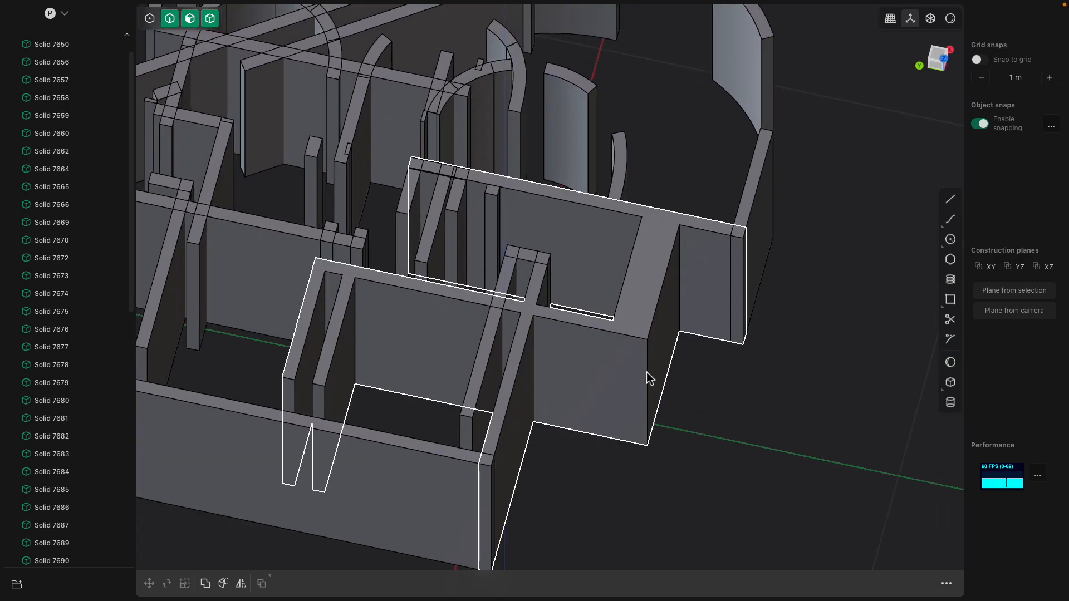
click(646, 371)
drag(647, 371, 692, 394)
middle_drag(685, 377, 697, 388)
key(Return)
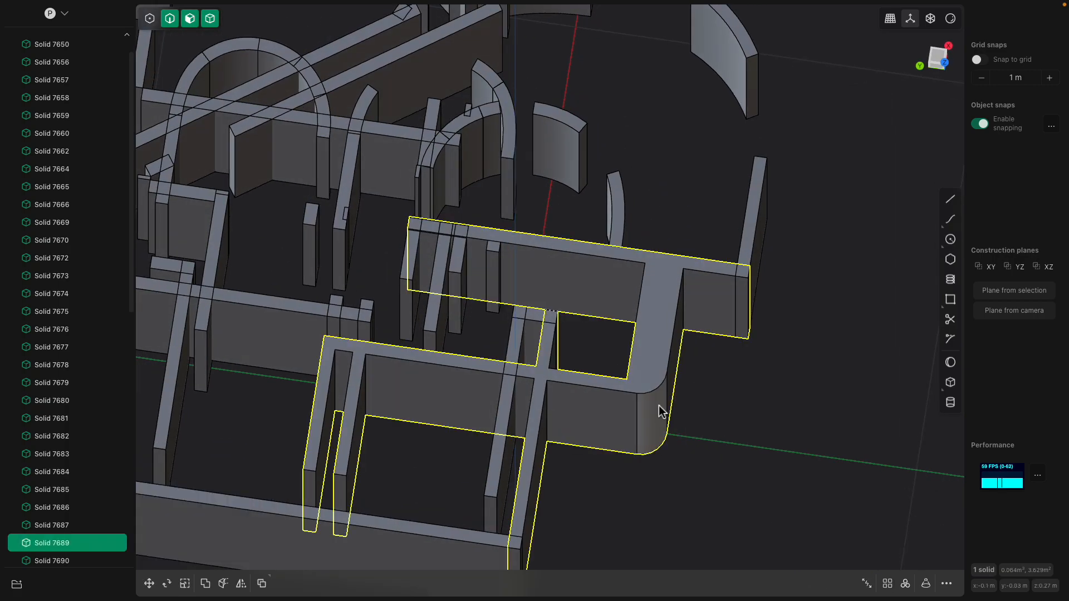
click(662, 422)
drag(684, 436, 690, 440)
drag(715, 456, 704, 426)
- Fillet the inner vertical edge of the thickened wall at about 0.058 m and enlarge the rounded face
middle_drag(644, 399, 654, 248)
click(650, 238)
key(f)
drag(650, 238, 656, 268)
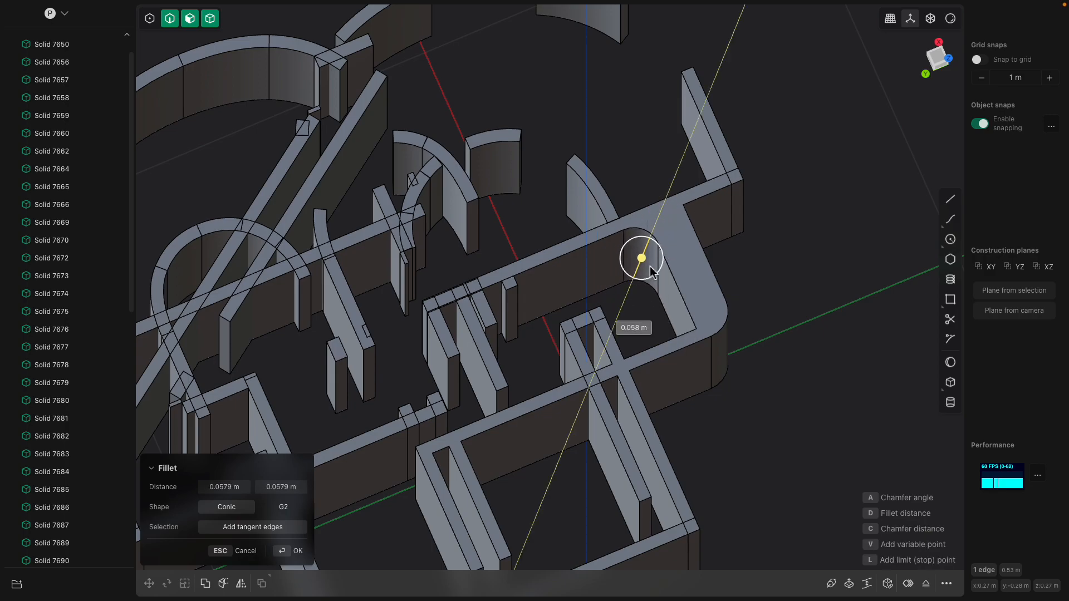
key(Return)
middle_drag(761, 246, 623, 223)
drag(624, 223, 666, 251)
middle_drag(667, 251, 635, 275)
click(670, 200)
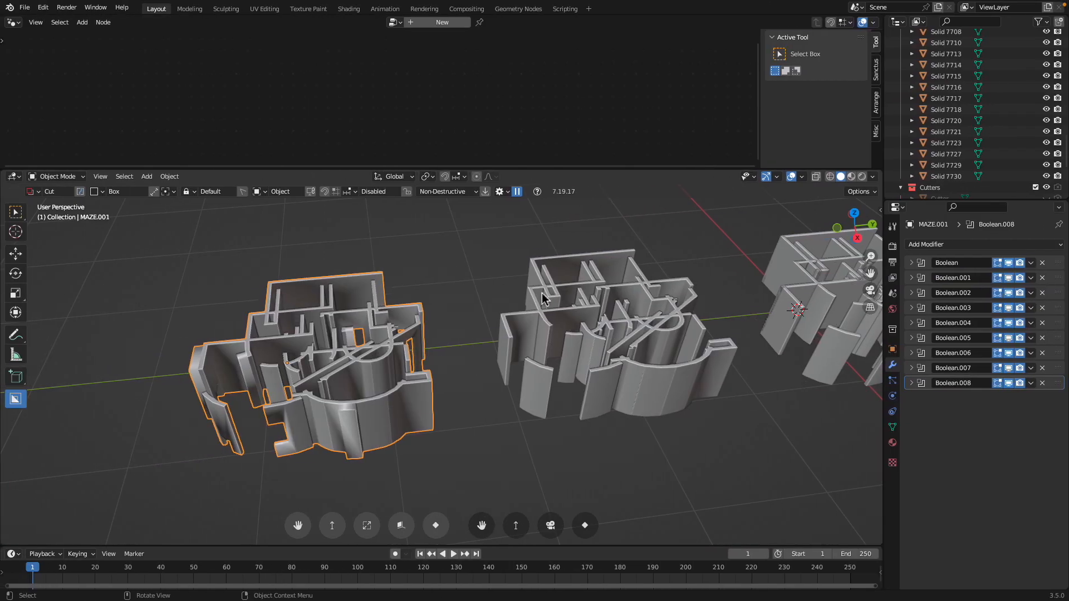
- Look over the maze objects in Blender and return to Plasticity to view the thickened, filleted wall from several angles
middle_drag(543, 299, 505, 286)
scroll(492, 366, up, 4)
scroll(501, 360, down, 3)
click(506, 285)
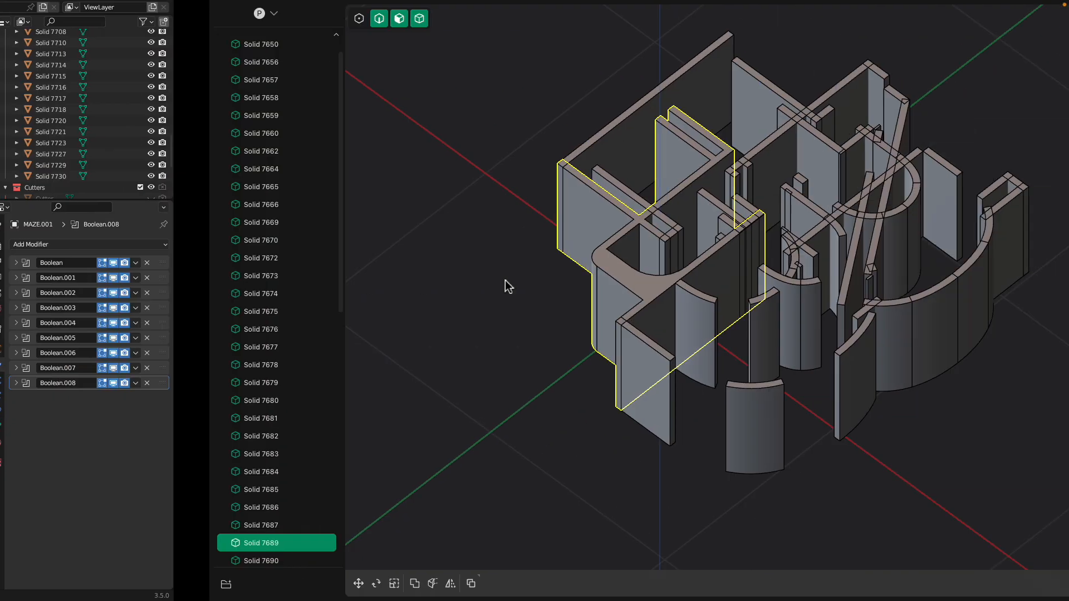
mouse_move(503, 284)
middle_down()
mouse_move(522, 284)
mouse_move(490, 284)
middle_up()
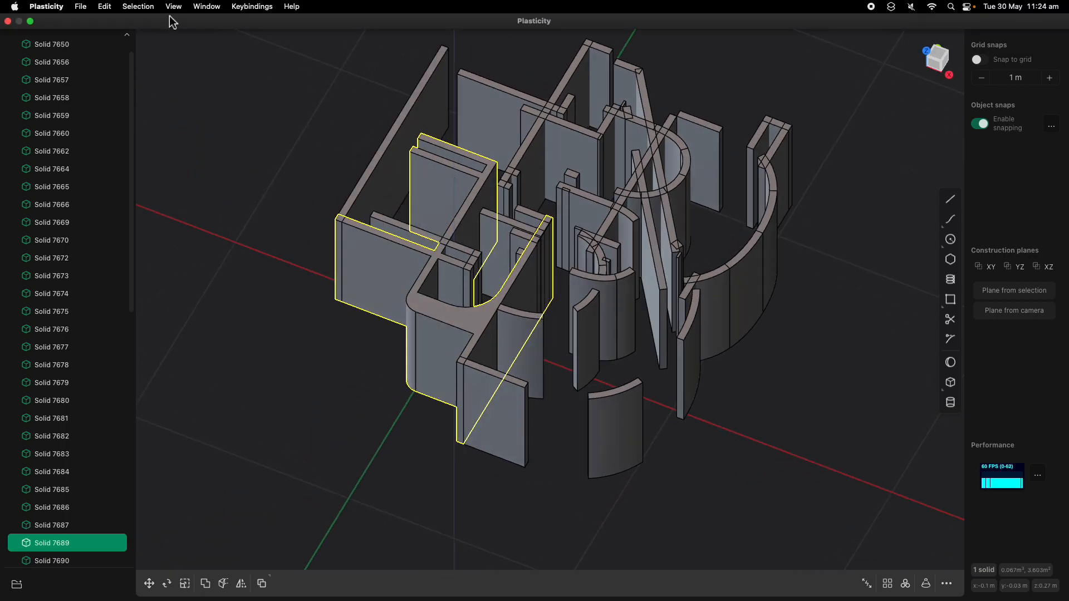
middle_drag(295, 223, 494, 241)
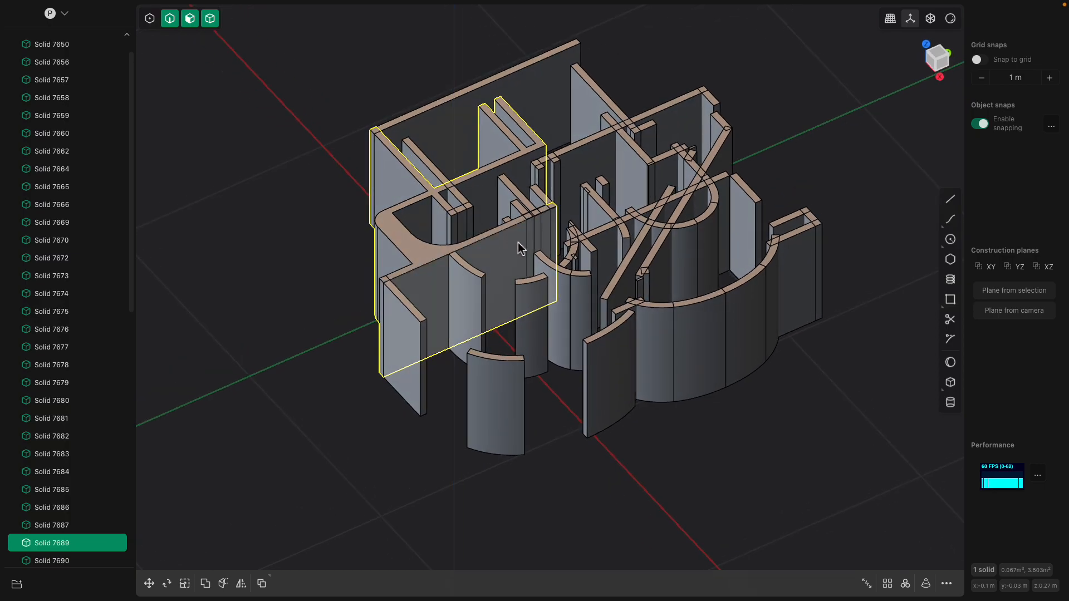
shift+middle_drag(550, 274, 532, 312)
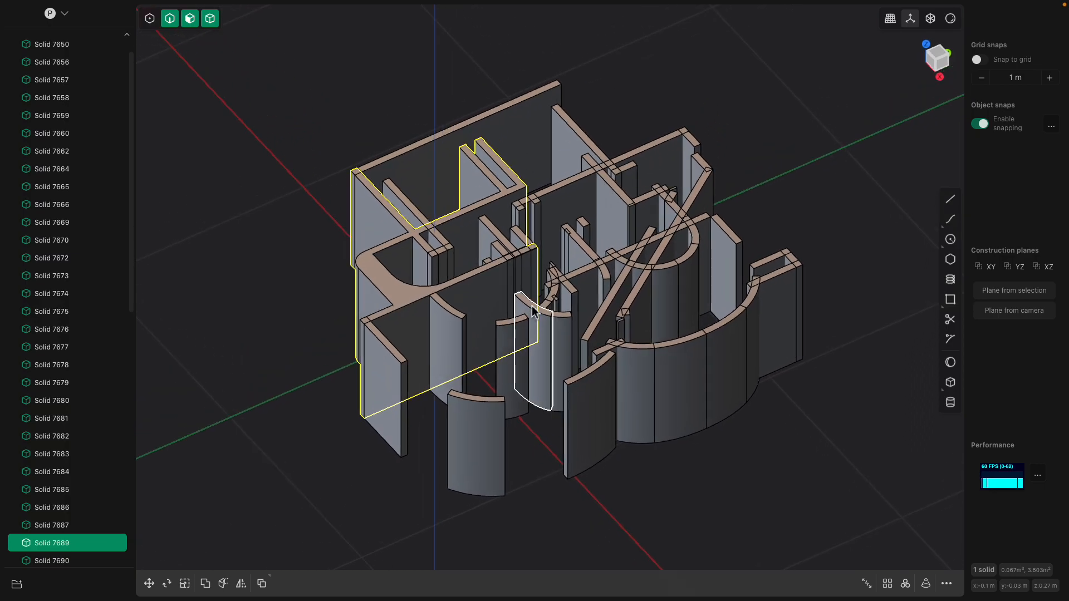